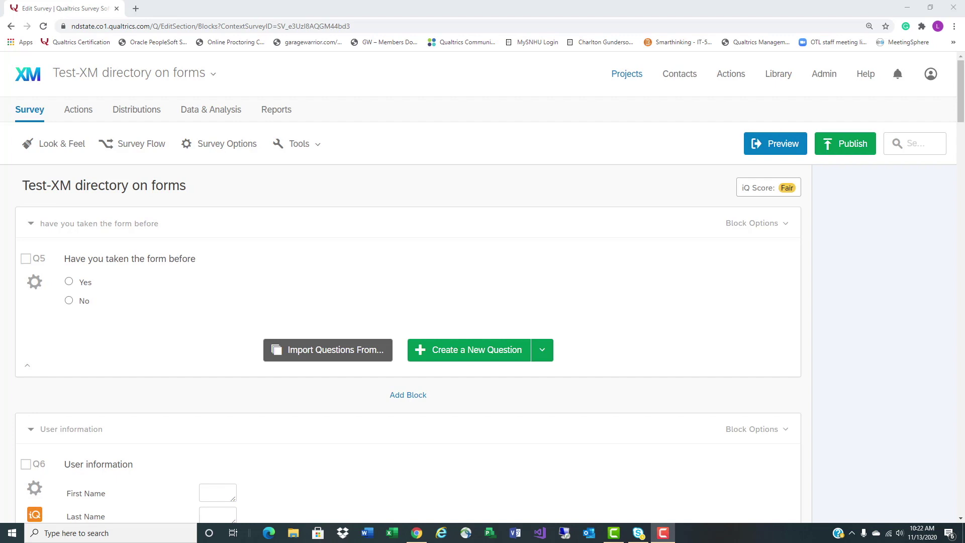
# Return to the top of the survey editor and open Survey Flow from the toolbar
pyautogui.scroll(-1, 717, 321)
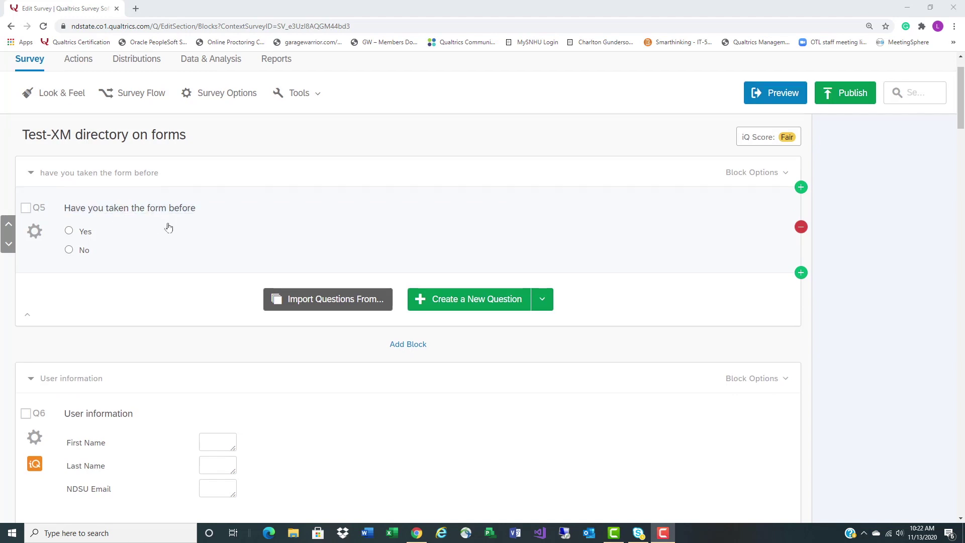
pyautogui.scroll(-3, 169, 226)
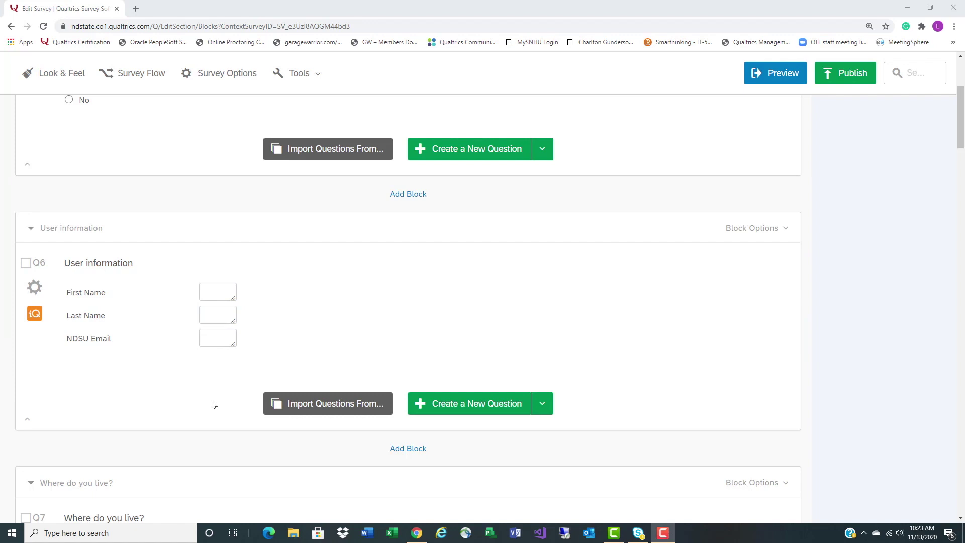
pyautogui.scroll(-3, 213, 405)
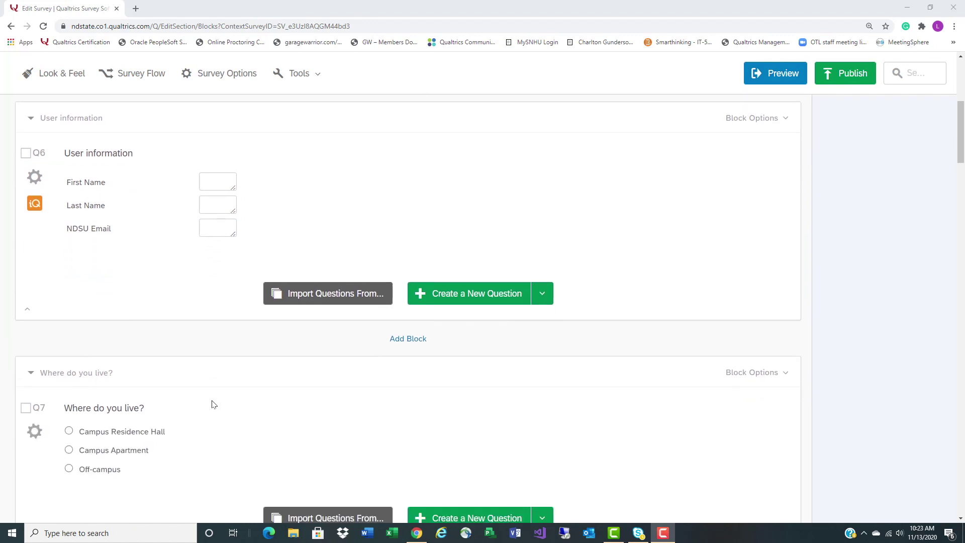
pyautogui.scroll(-1, 216, 395)
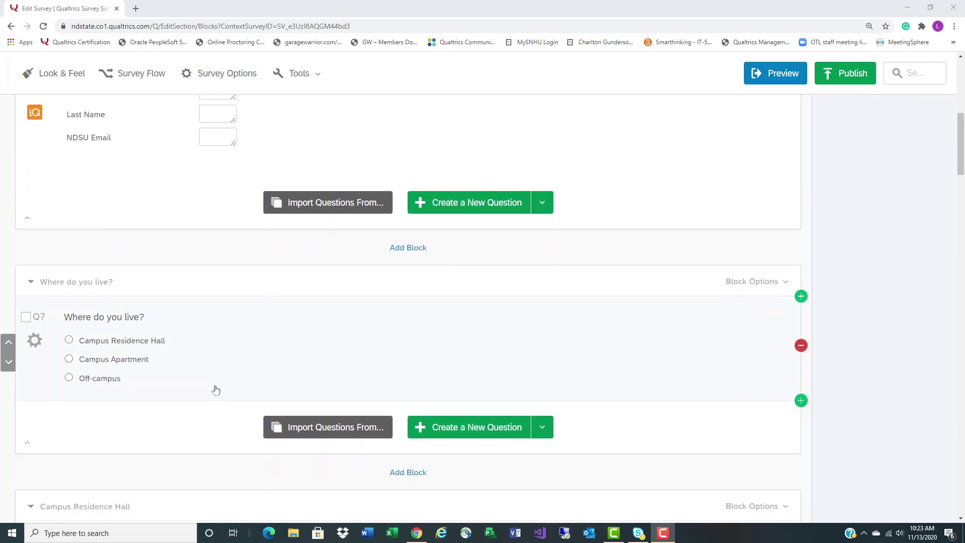
pyautogui.scroll(-2, 216, 390)
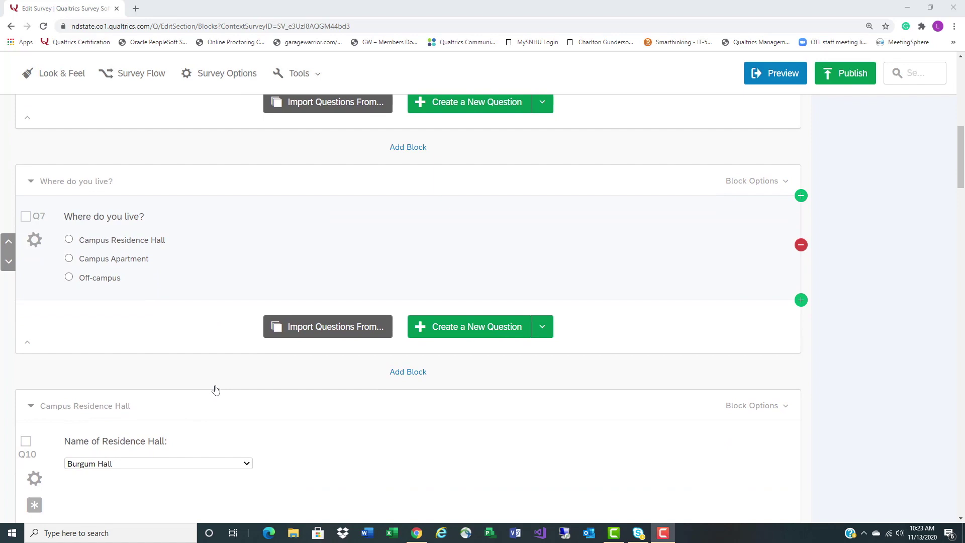
pyautogui.scroll(-1, 216, 390)
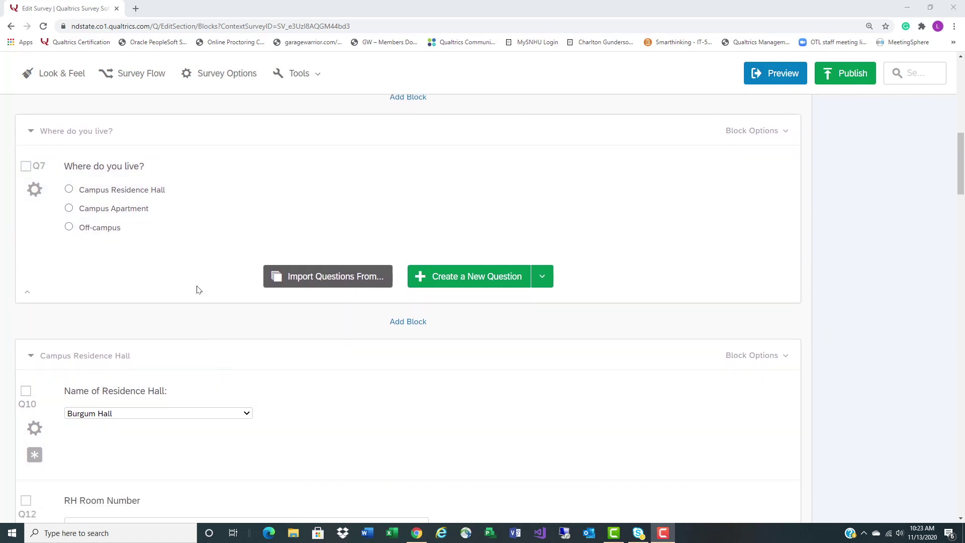
pyautogui.scroll(-1, 159, 434)
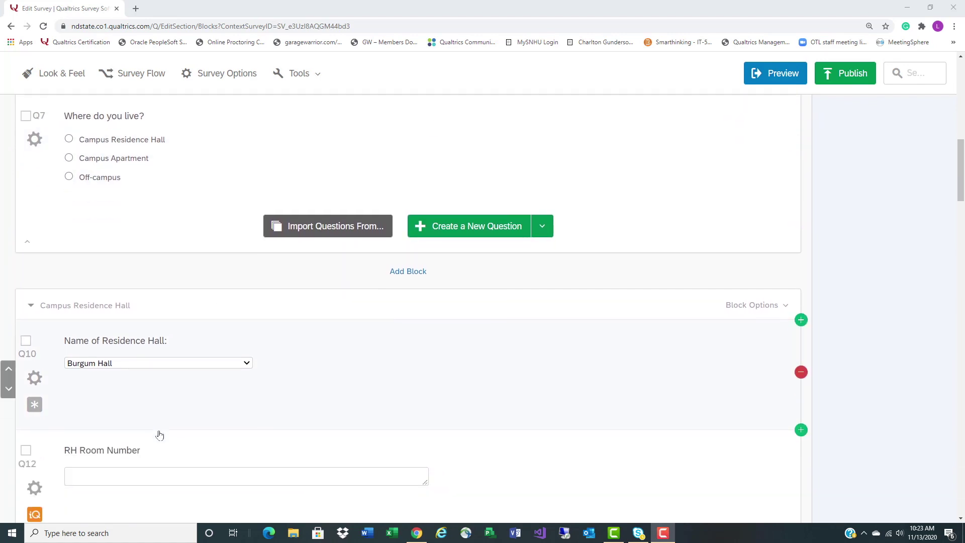
pyautogui.scroll(-2, 159, 434)
pyautogui.scroll(-5, 160, 434)
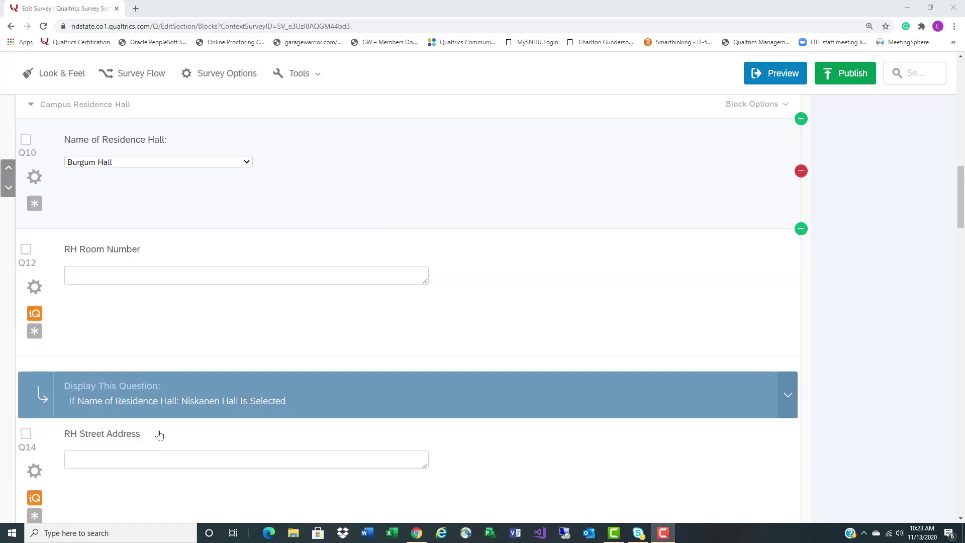
pyautogui.scroll(-8, 159, 435)
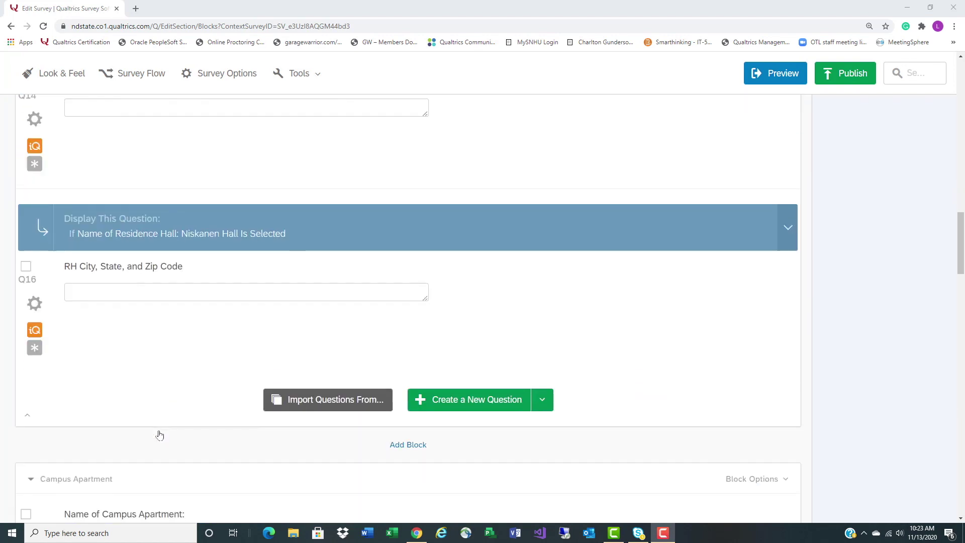
pyautogui.scroll(-8, 159, 435)
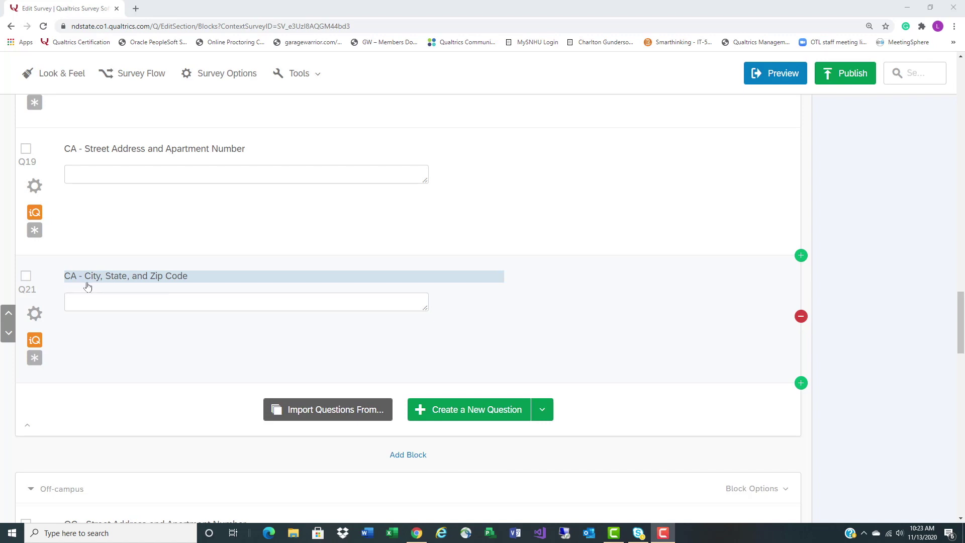
pyautogui.scroll(7, 85, 285)
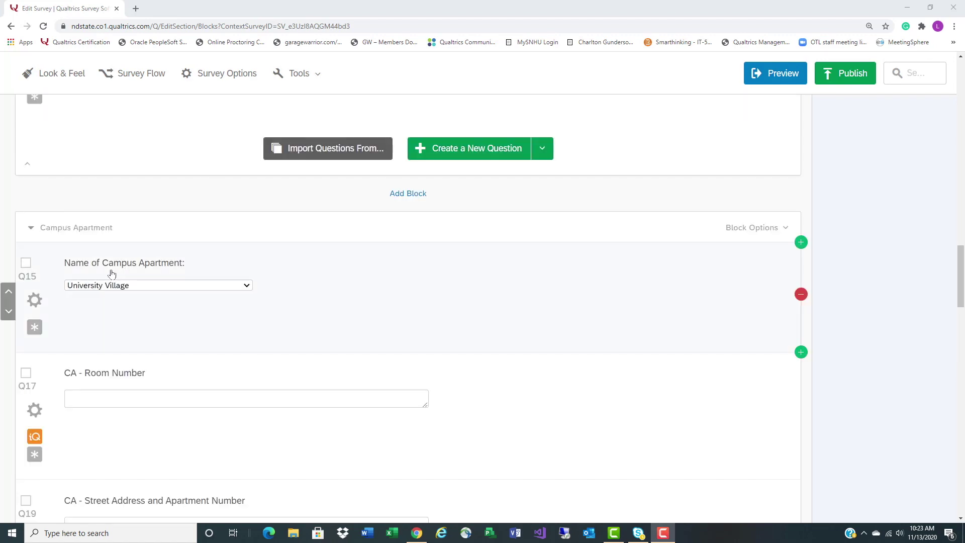
pyautogui.scroll(5, 175, 285)
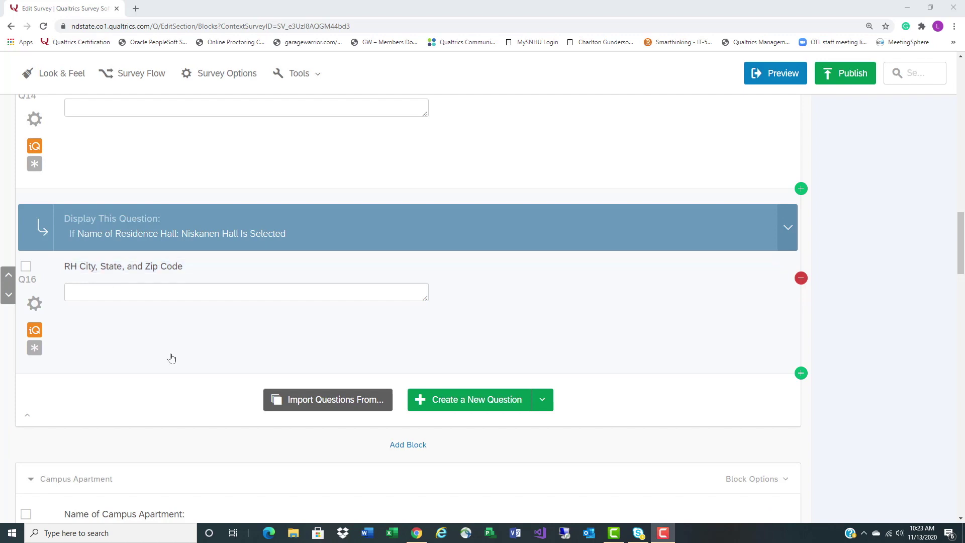
pyautogui.scroll(-1, 171, 358)
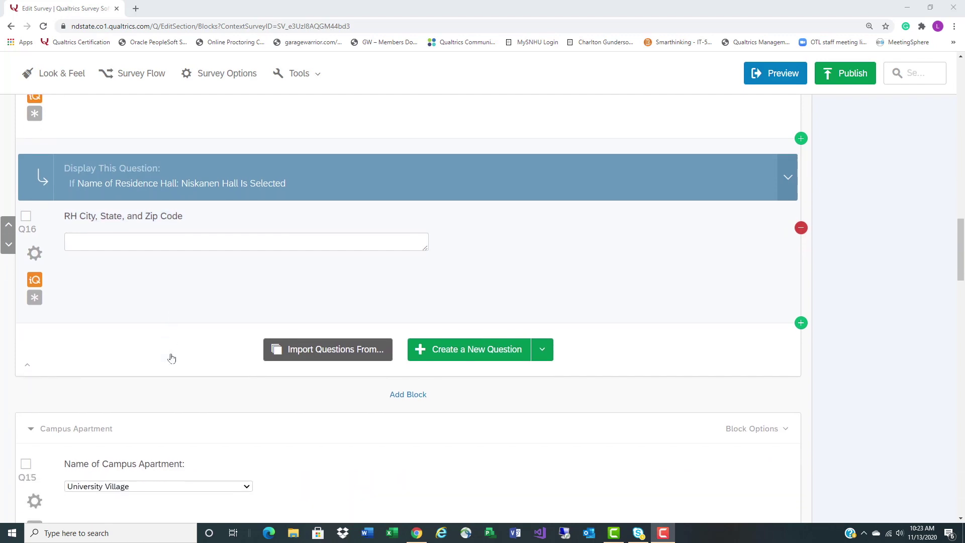
pyautogui.scroll(-5, 171, 358)
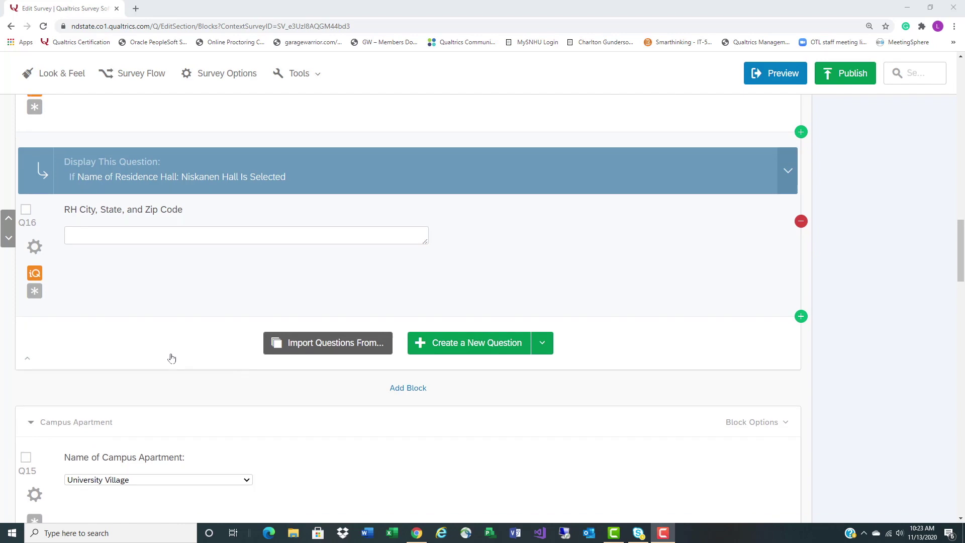
pyautogui.scroll(-6, 171, 357)
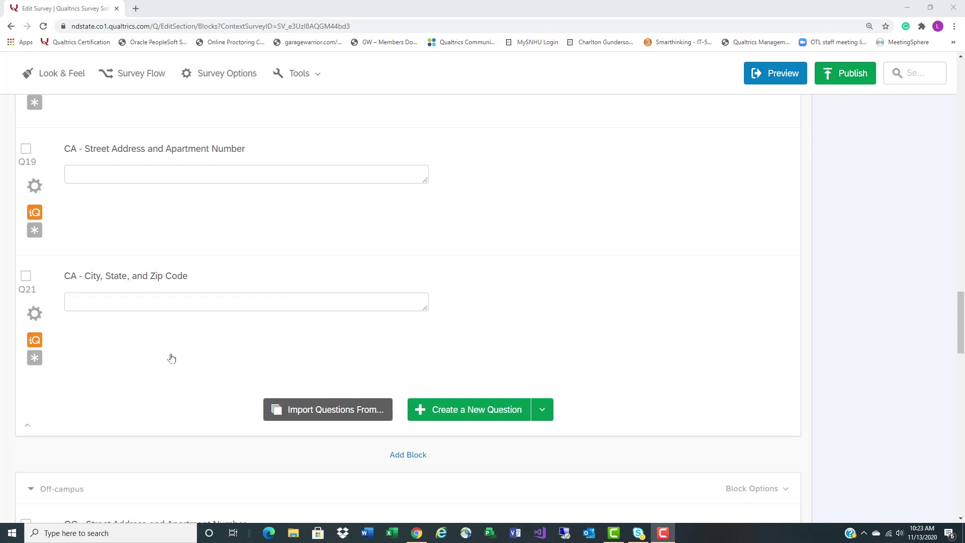
pyautogui.scroll(-5, 171, 357)
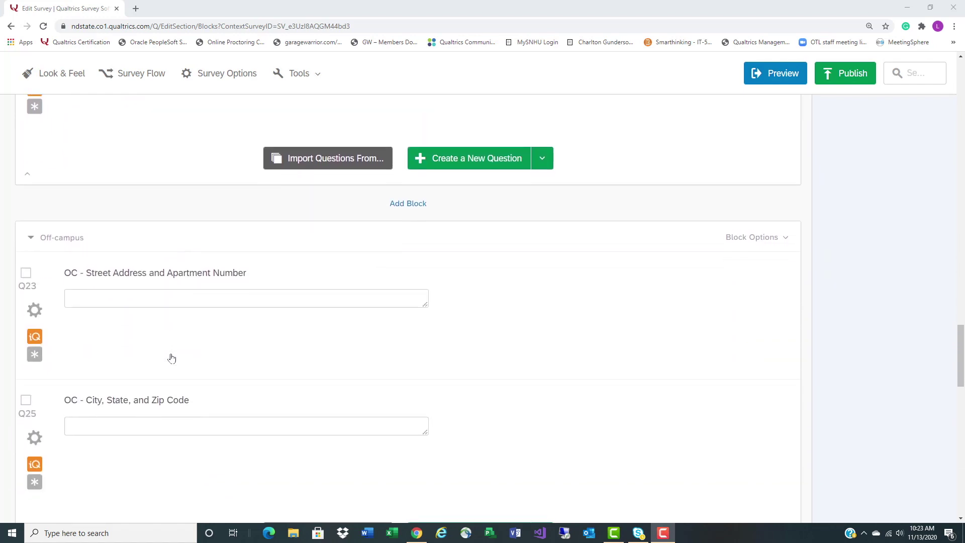
pyautogui.scroll(-7, 171, 357)
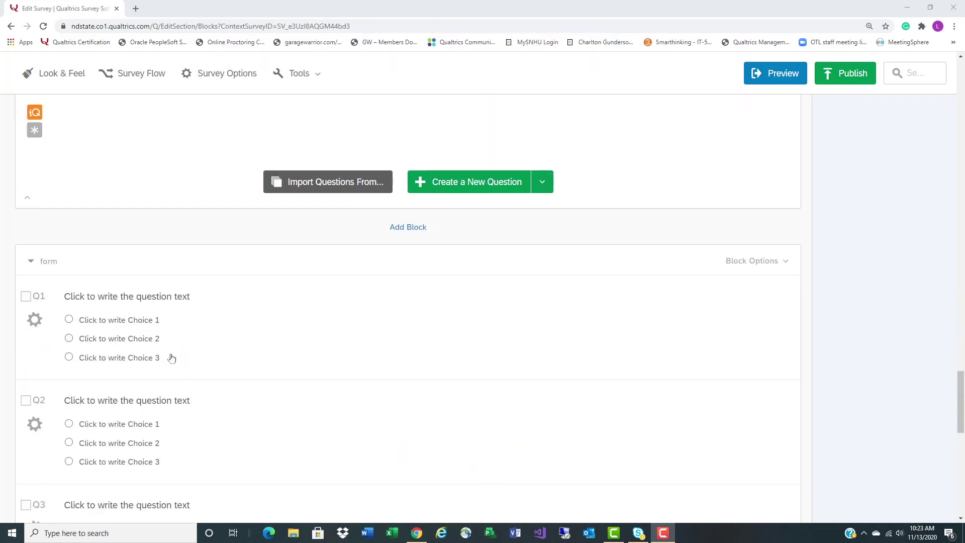
pyautogui.scroll(-4, 354, 406)
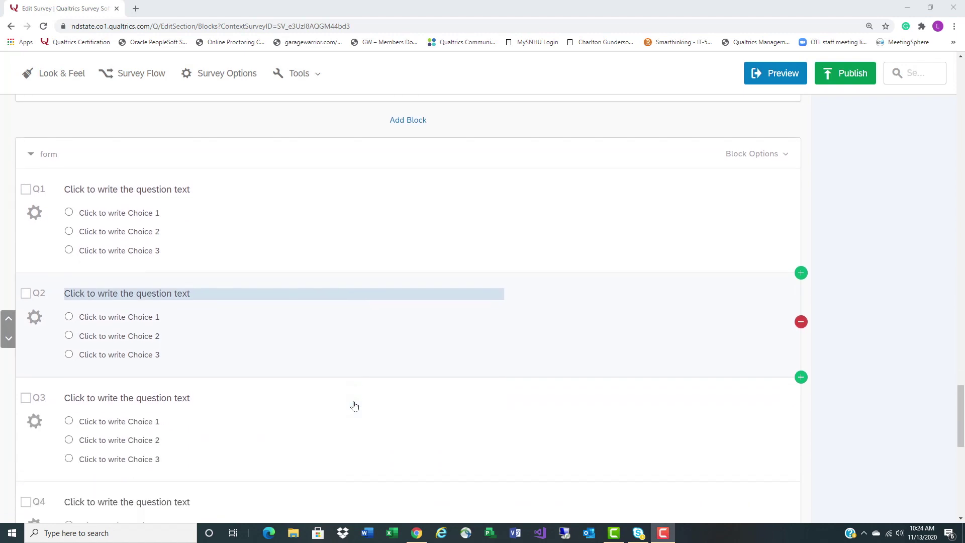
pyautogui.scroll(-5, 354, 406)
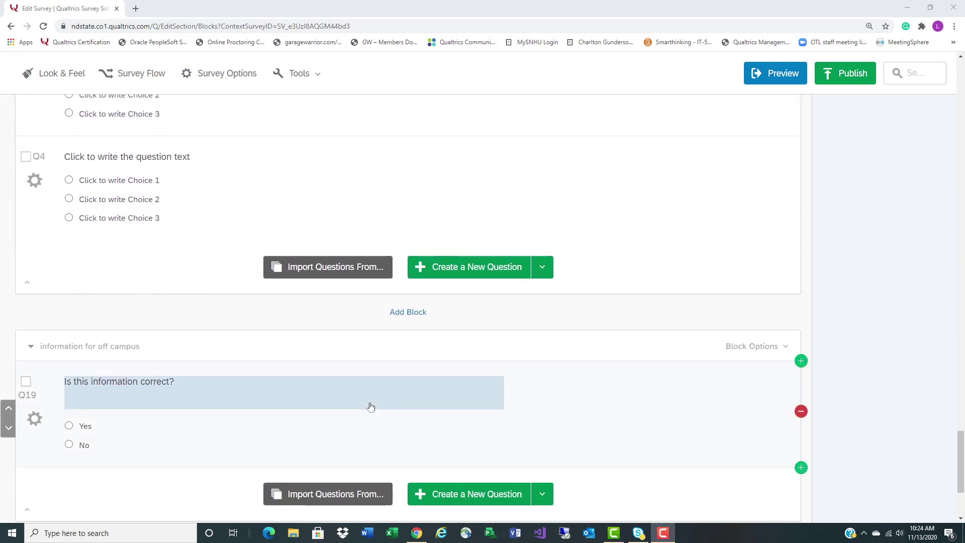
pyautogui.scroll(-2, 246, 374)
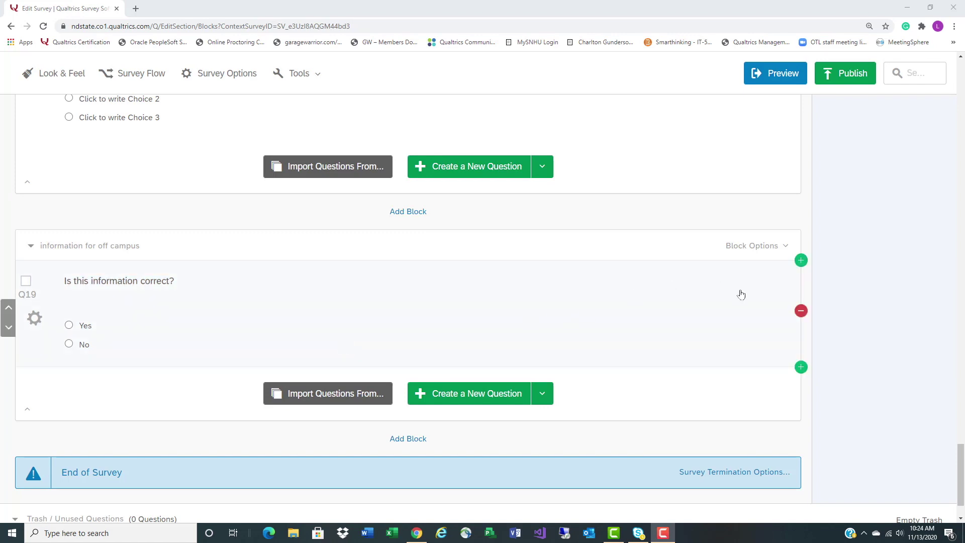
pyautogui.click(960, 466)
pyautogui.moveTo(961, 469); pyautogui.dragTo(961, 85)
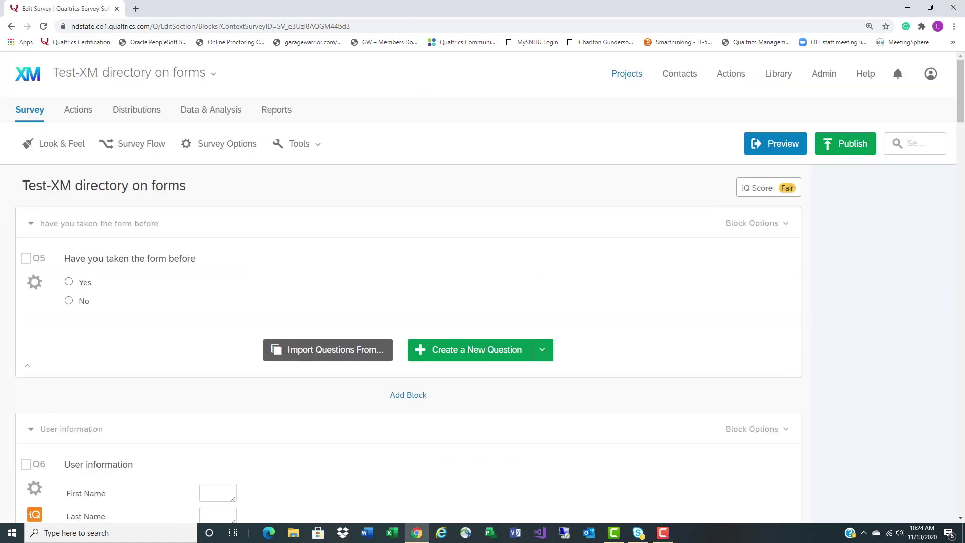
pyautogui.click(161, 156)
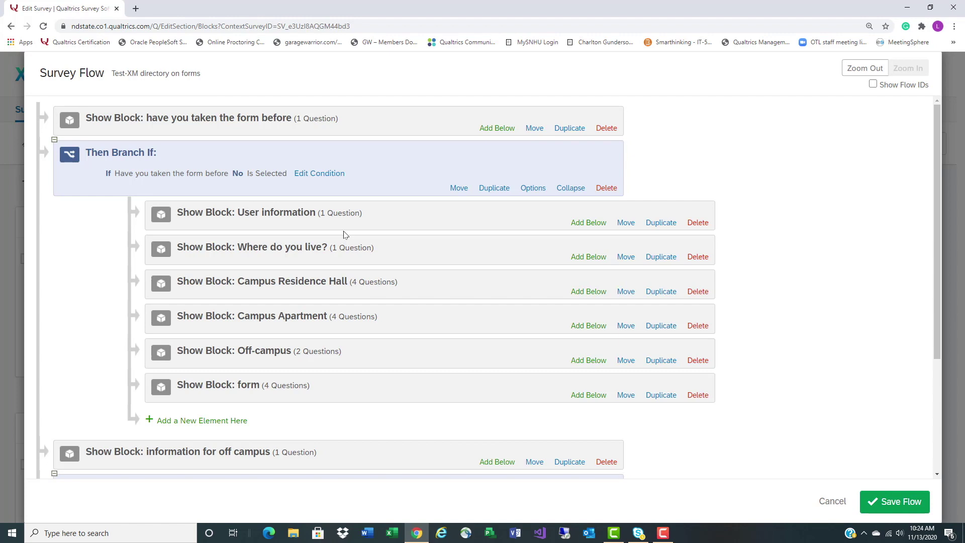
pyautogui.scroll(-3, 344, 237)
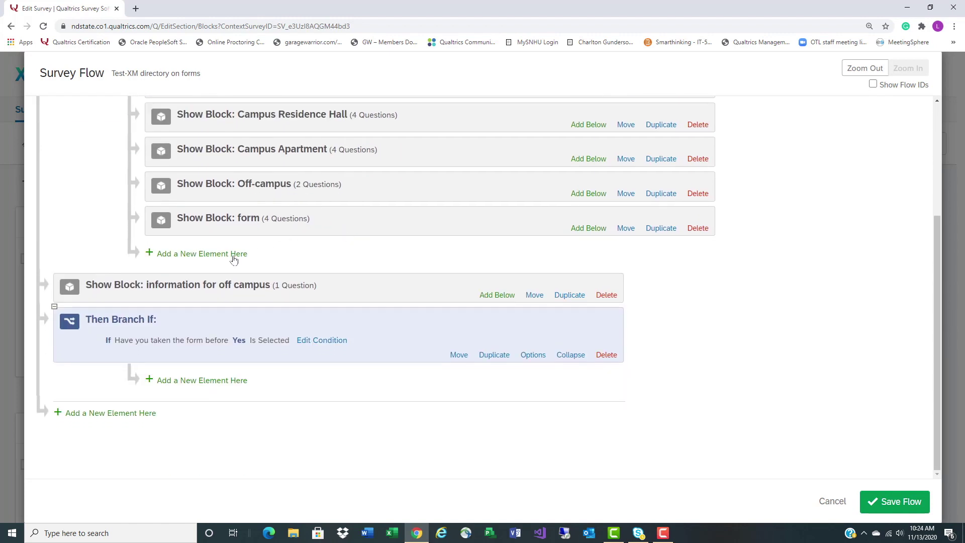
# Add a Set Embedded Data element after the form block with fields FirstName and LastName
pyautogui.click(234, 258)
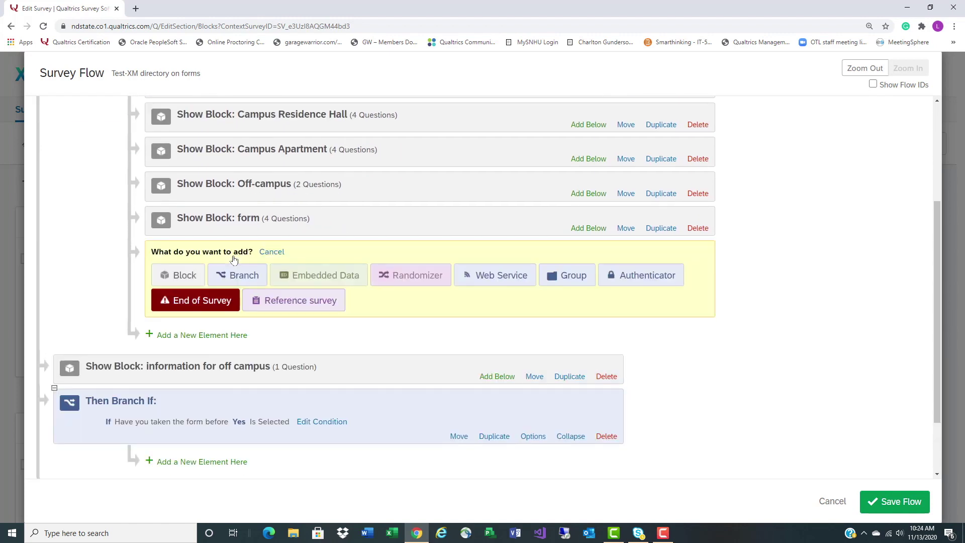
pyautogui.click(346, 283)
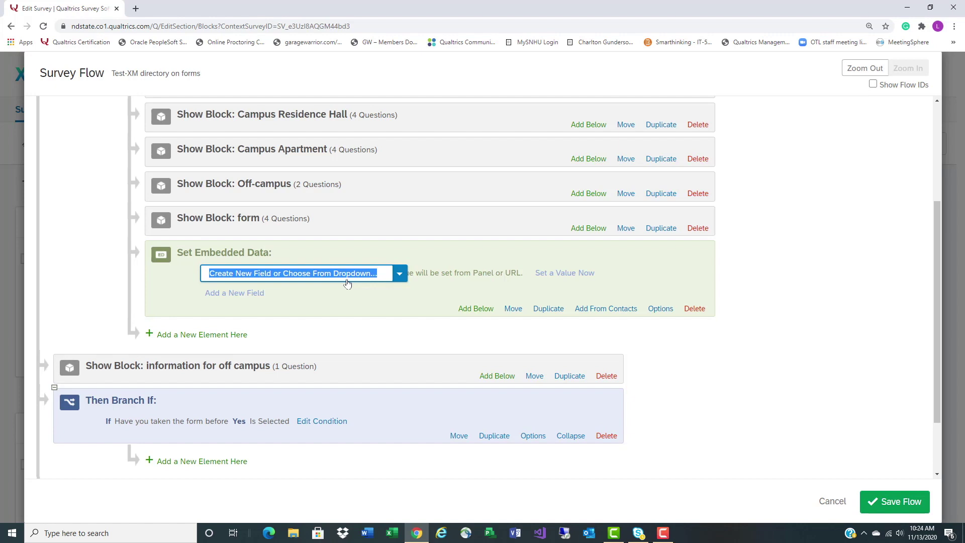
pyautogui.write('Fris')
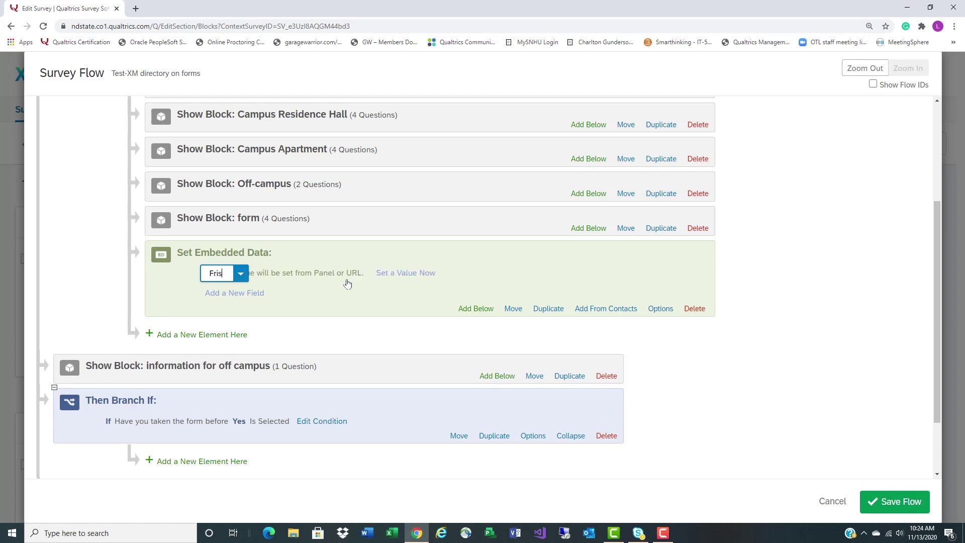
pyautogui.write('rstName')
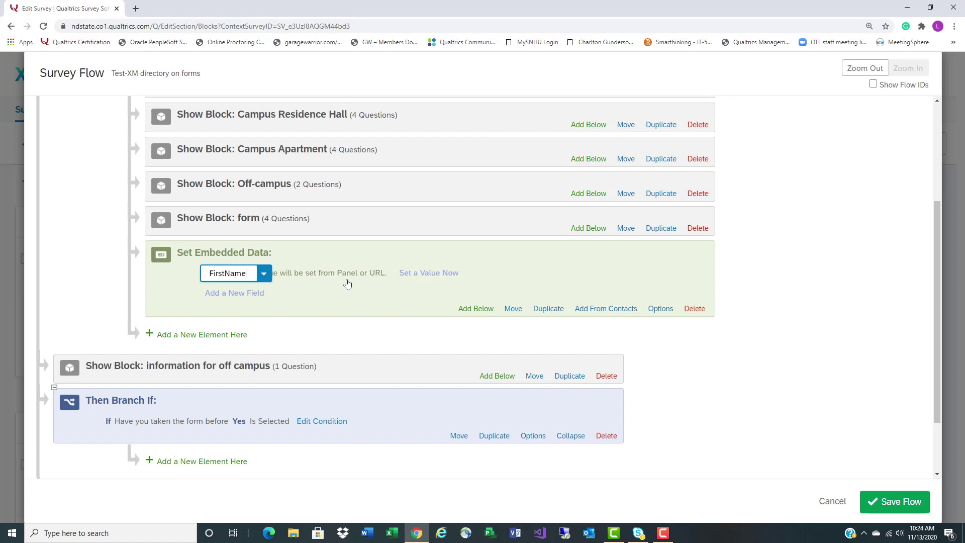
pyautogui.press('Return')
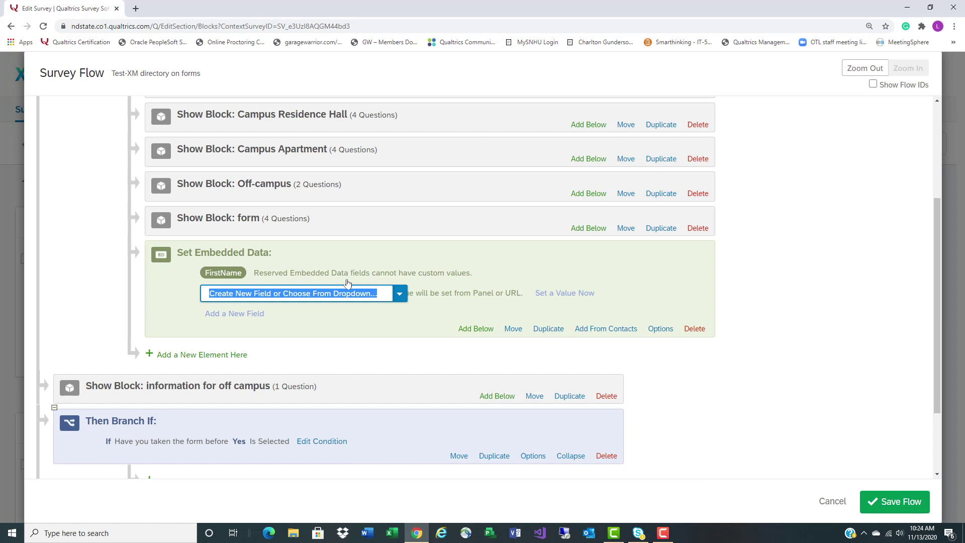
pyautogui.write('LastNAme')
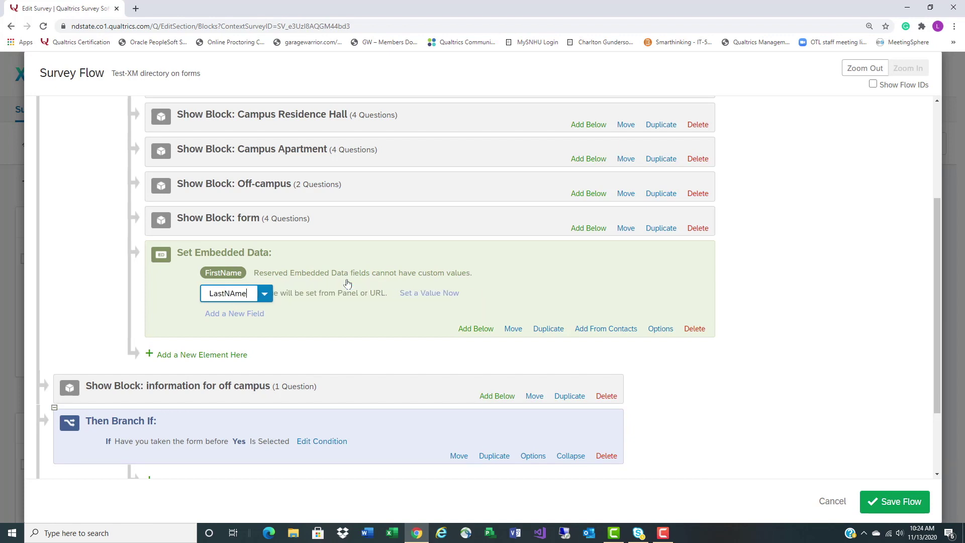
pyautogui.press('BackSpace')
pyautogui.press('BackSpace')
pyautogui.press('BackSpace')
pyautogui.write('ame')
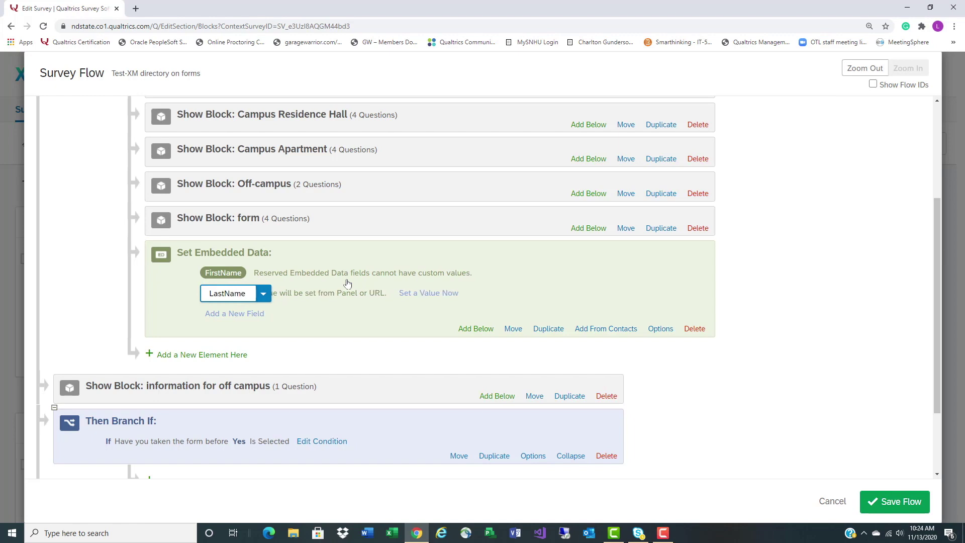
pyautogui.press('Return')
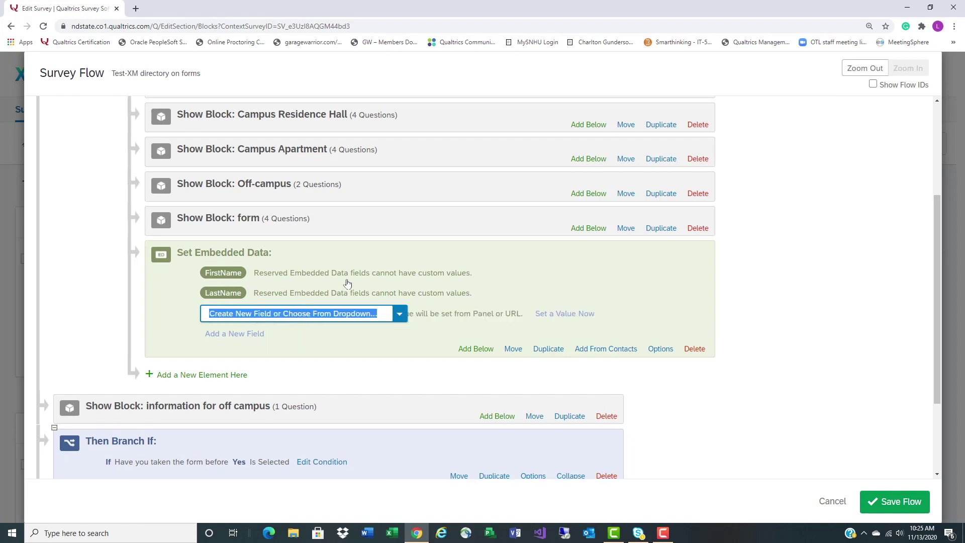
# Add embedded data fields Email, WhereDoYouLive, ResidentHall and RHRoom
pyautogui.write('Email')
pyautogui.press('Return')
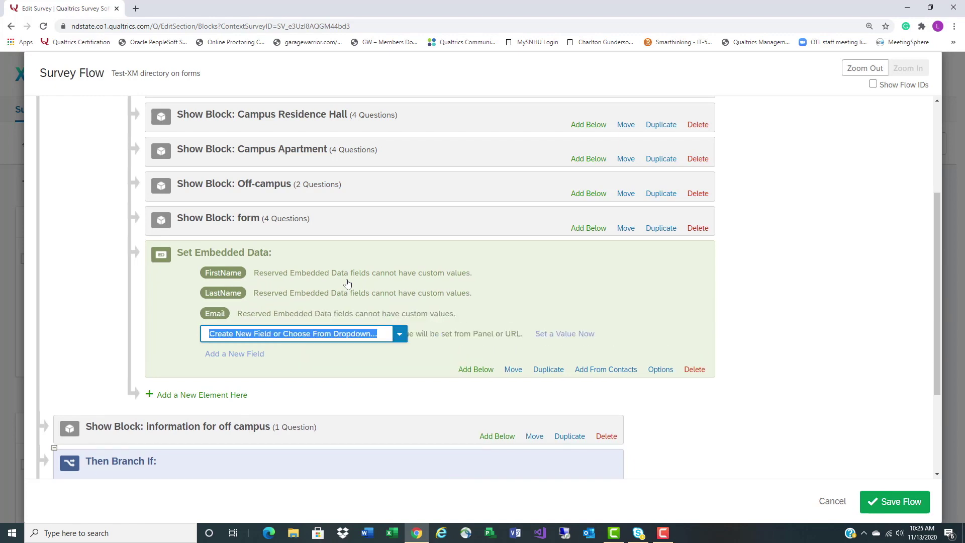
pyautogui.write('WhereDoYouLive')
pyautogui.press('Return')
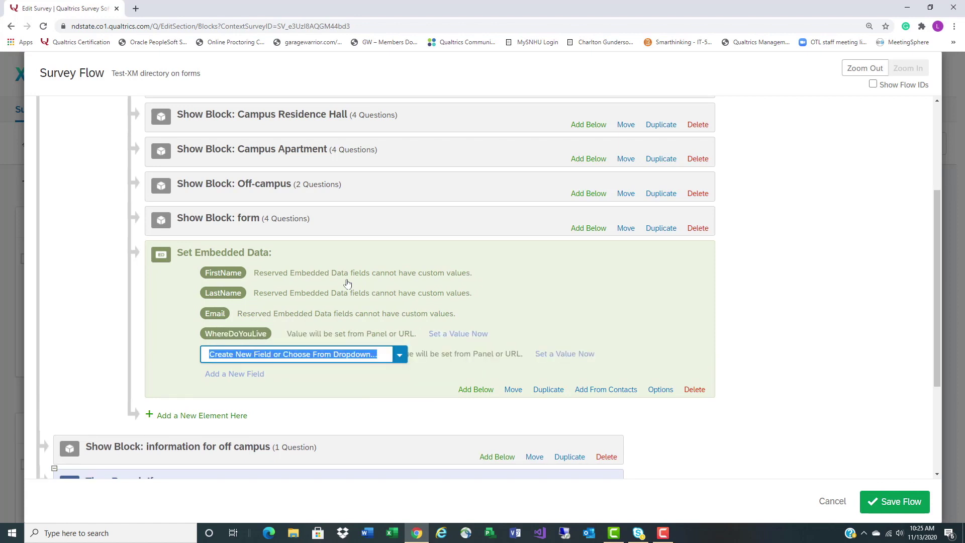
pyautogui.write('ResidentHall')
pyautogui.press('Return')
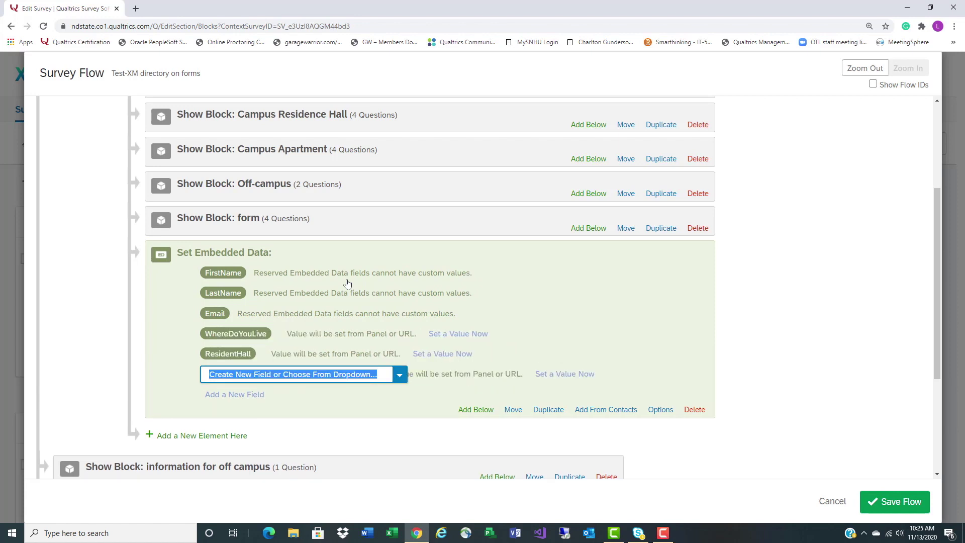
pyautogui.write('RHRoom')
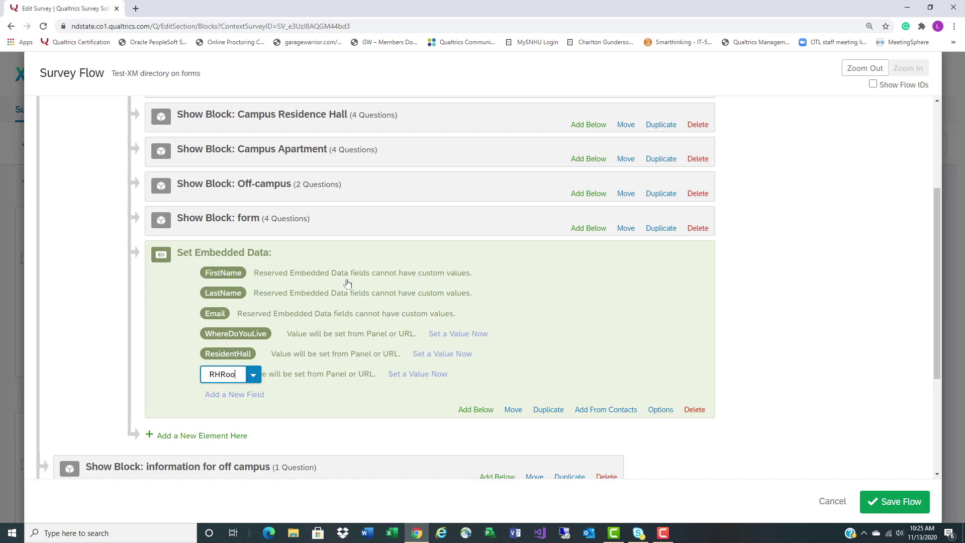
pyautogui.press('Return')
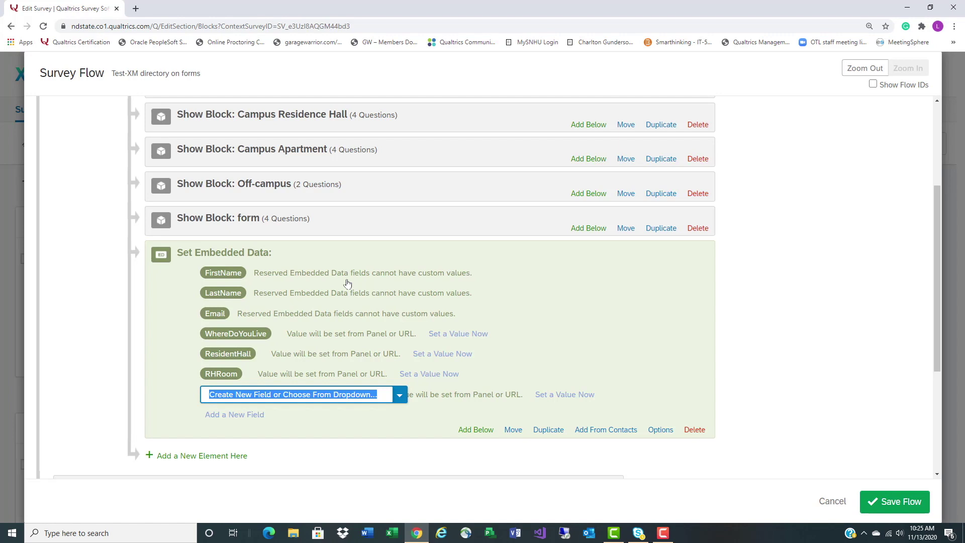
# Add embedded data fields RHStreet, RHCity, CampusApartment and CARoom
pyautogui.write('RH')
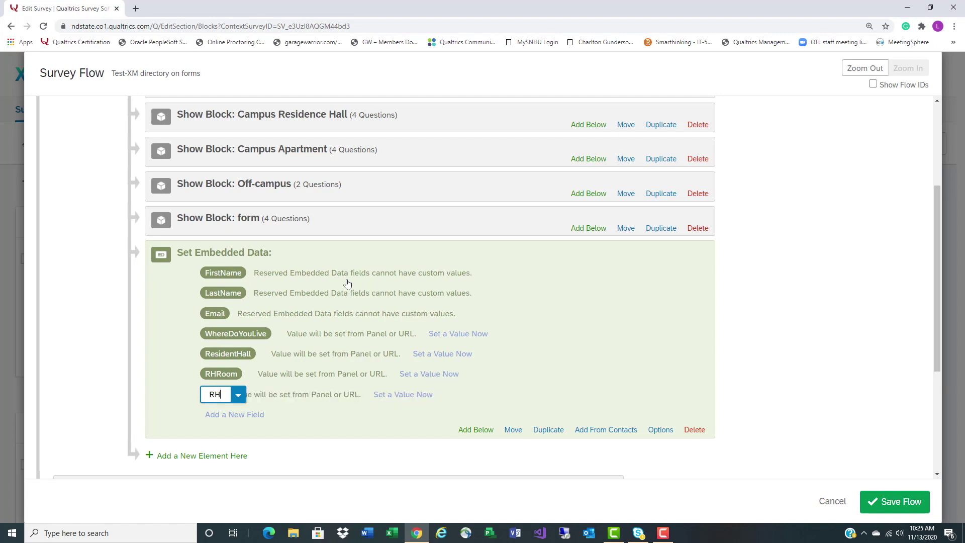
pyautogui.write('Street')
pyautogui.press('Return')
pyautogui.write('RHCity')
pyautogui.press('Return')
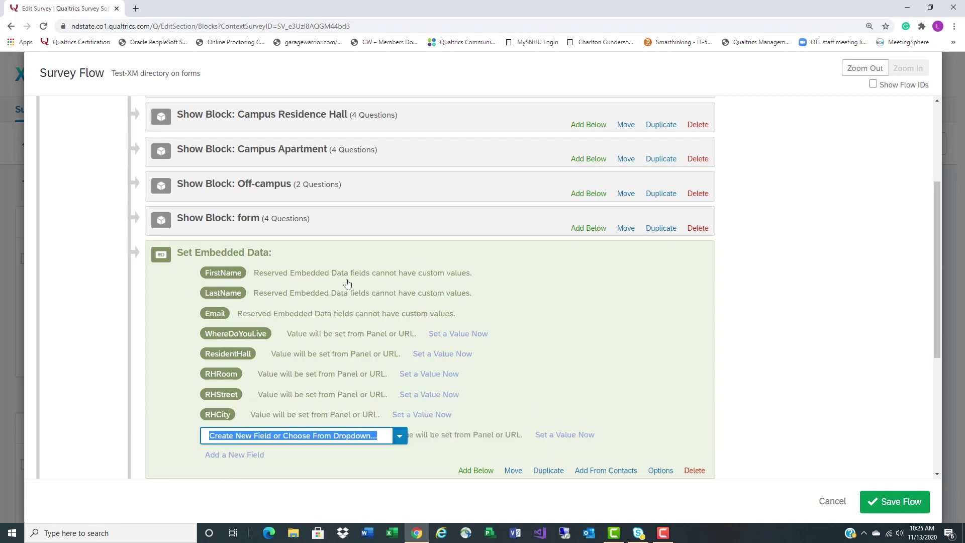
pyautogui.write('CampusApartment')
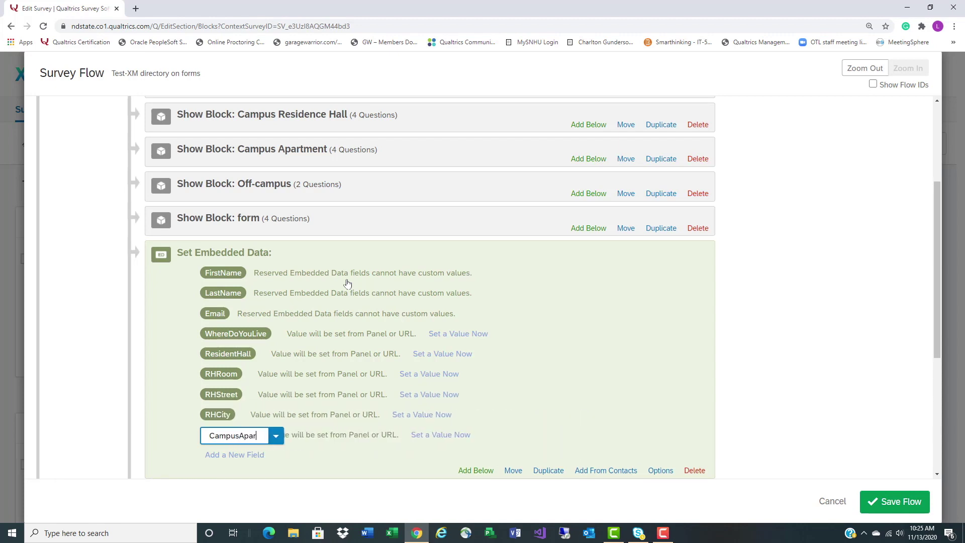
pyautogui.press('Return')
pyautogui.write('CARoom')
pyautogui.press('Return')
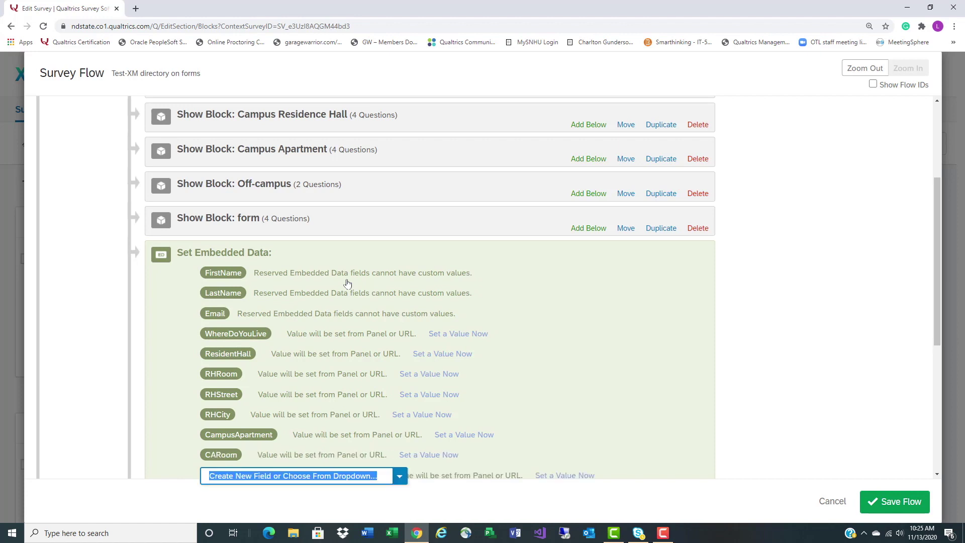
# Add embedded data fields CAStreet, CACity, OCStreetAddress and OCCity
pyautogui.write('CAStreet')
pyautogui.press('Return')
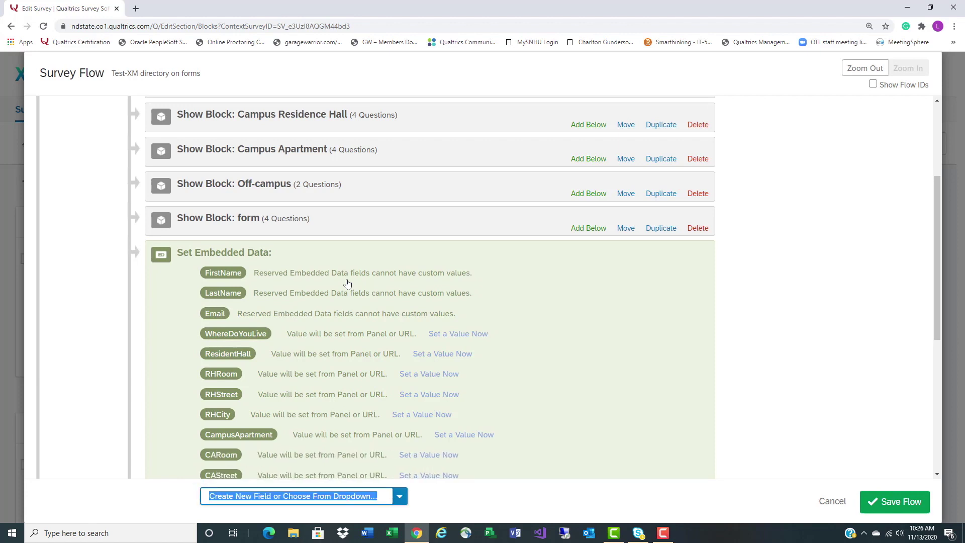
pyautogui.write('C')
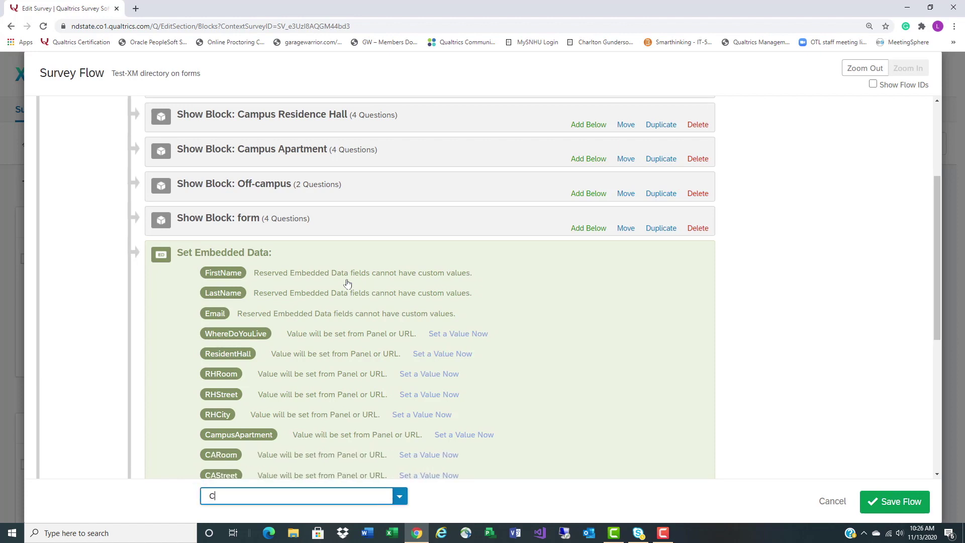
pyautogui.write('ACity')
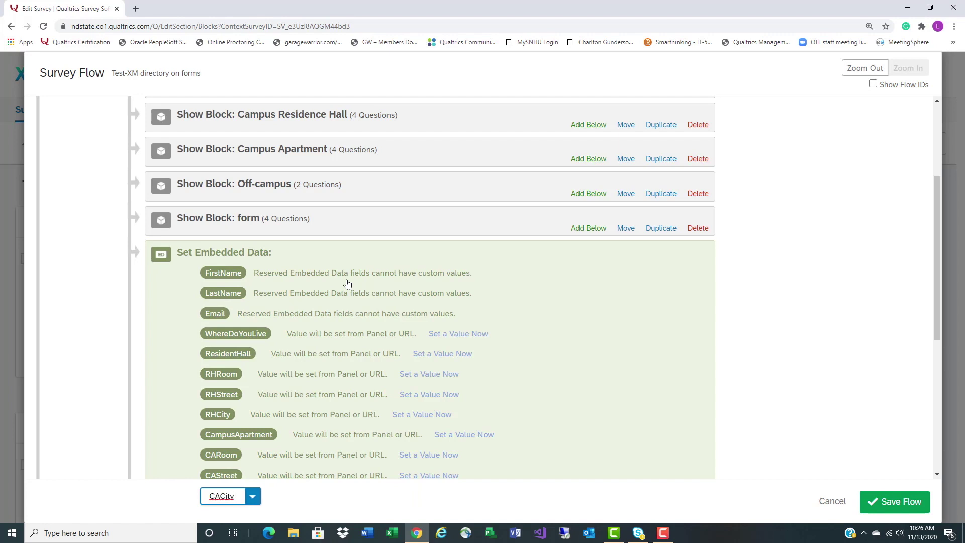
pyautogui.press('Return')
pyautogui.write('OCStreetAddress')
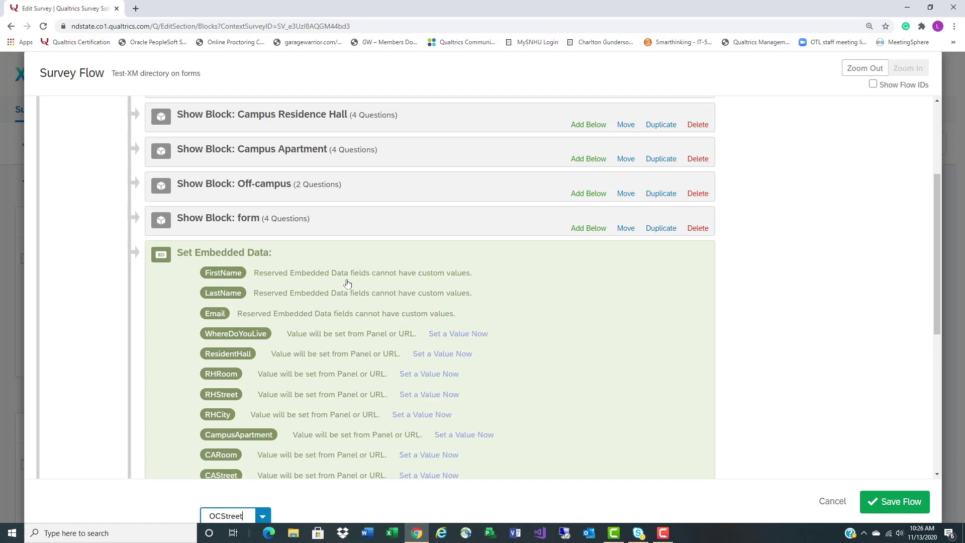
pyautogui.press('Return')
pyautogui.write('OCCity')
pyautogui.press('Return')
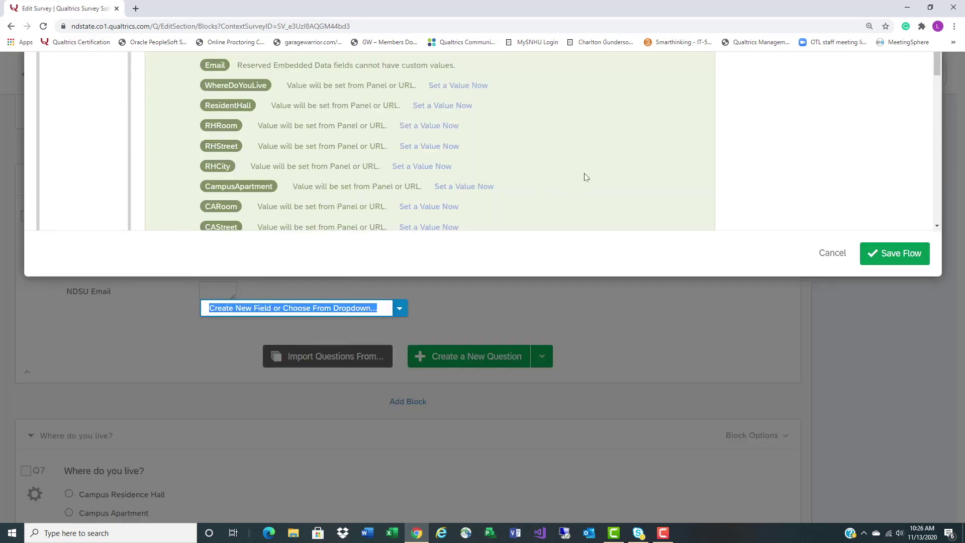
# Delete the leftover empty field from the Set Embedded Data element
pyautogui.scroll(-6, 583, 174)
pyautogui.scroll(2, 503, 168)
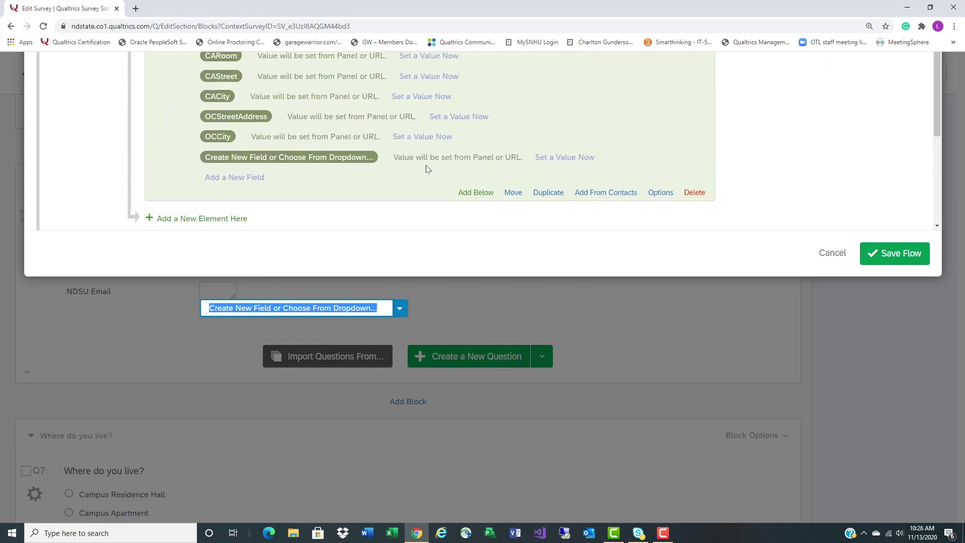
pyautogui.click(350, 159)
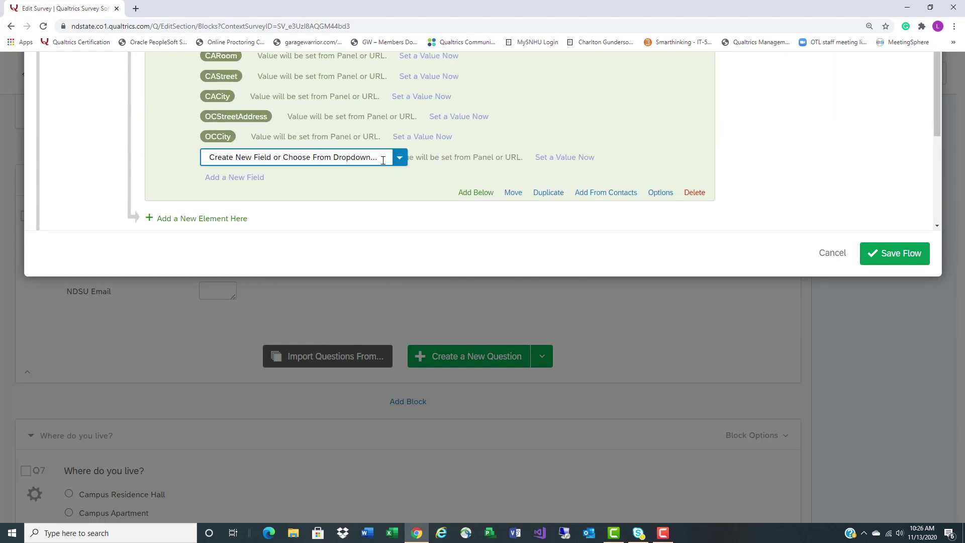
pyautogui.moveTo(382, 160); pyautogui.dragTo(187, 165)
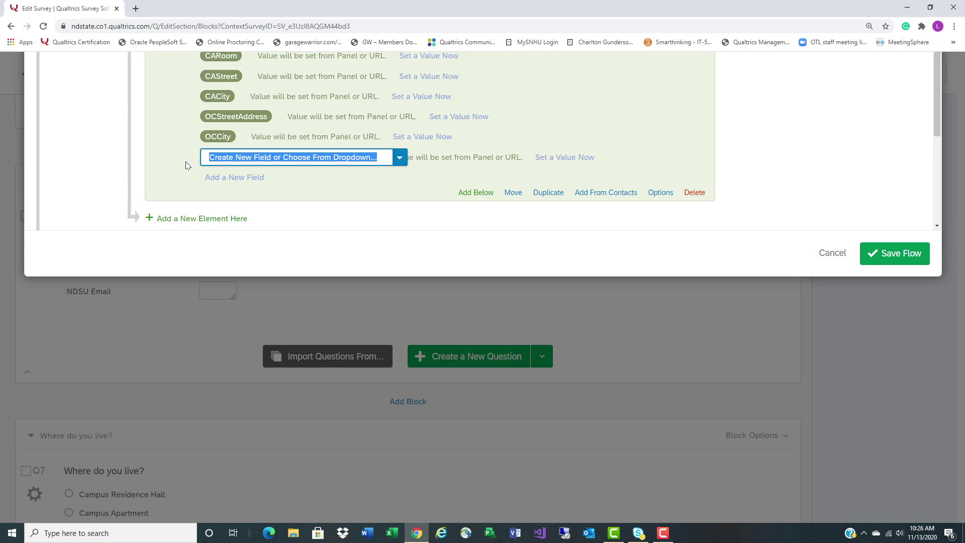
pyautogui.press('BackSpace')
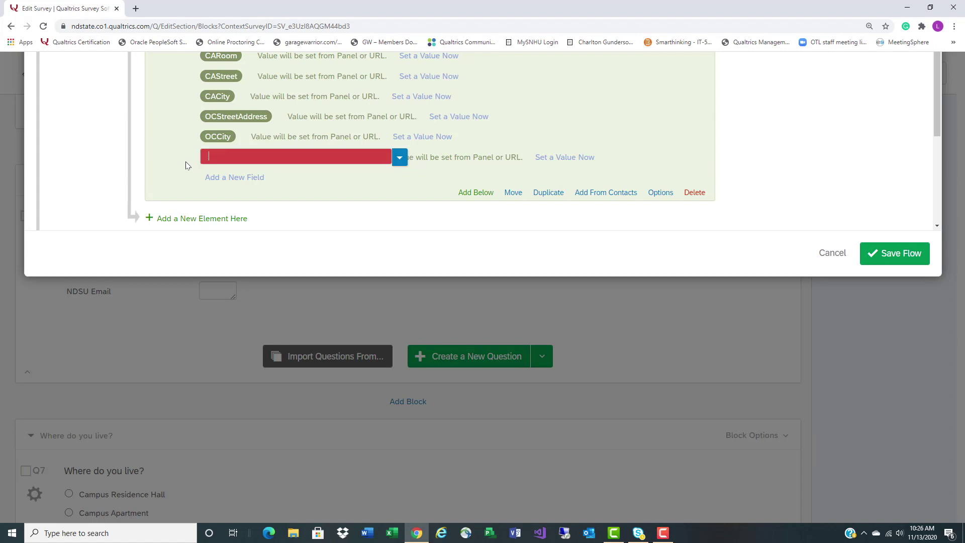
pyautogui.click(783, 171)
pyautogui.scroll(2, 788, 172)
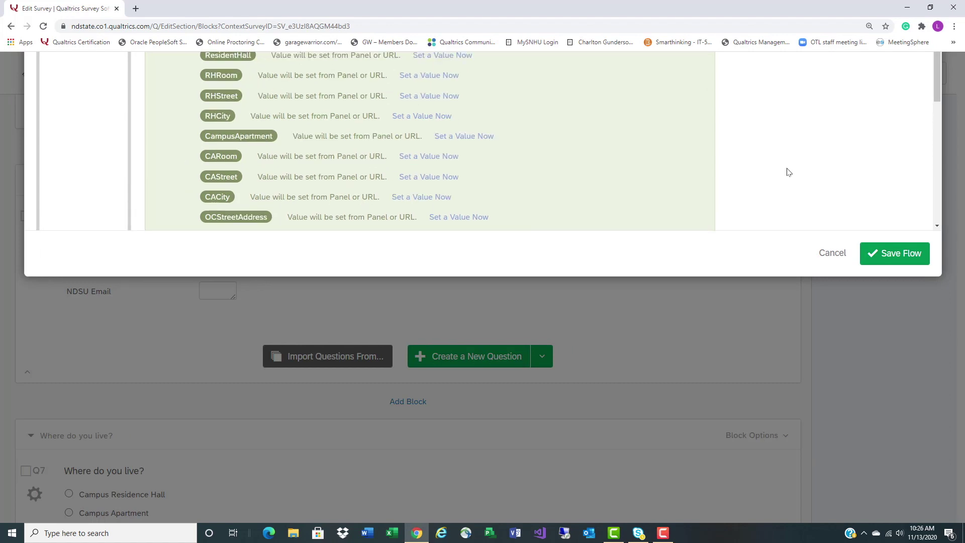
pyautogui.scroll(5, 788, 172)
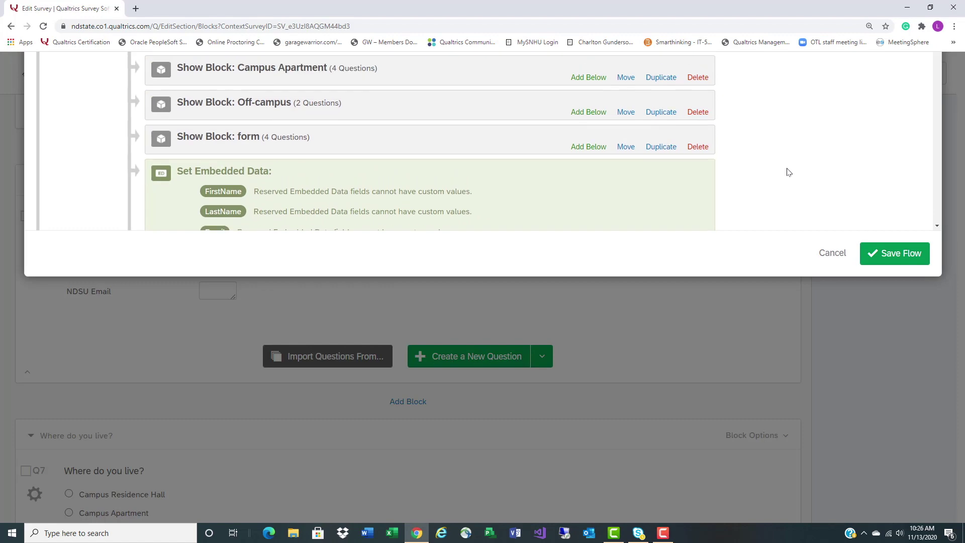
# Move the Set Embedded Data element up to the top of the flow and save the flow
pyautogui.scroll(5, 788, 173)
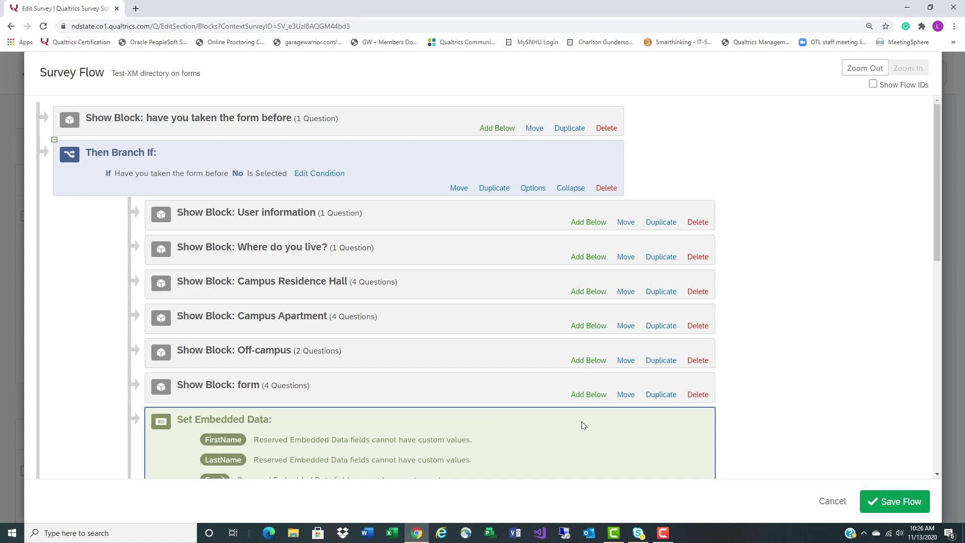
pyautogui.press('Up')
pyautogui.press('Up')
pyautogui.press('Up')
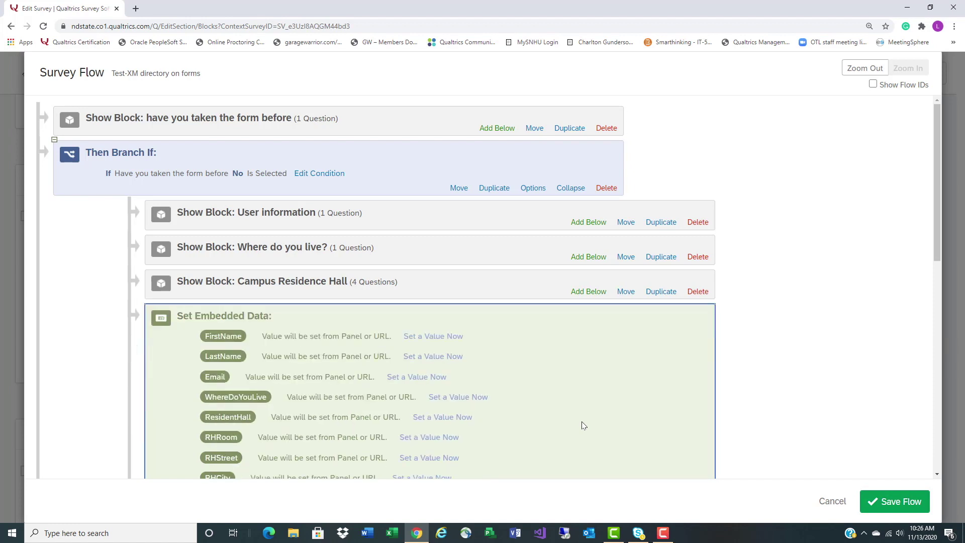
pyautogui.press('Up')
pyautogui.press('Up')
pyautogui.press('Up')
pyautogui.press('Up')
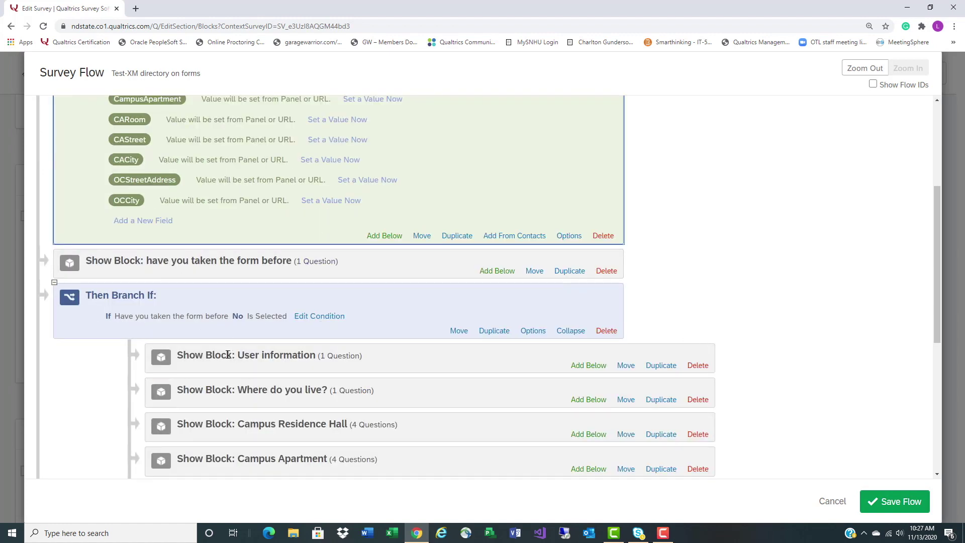
pyautogui.scroll(-1, 311, 457)
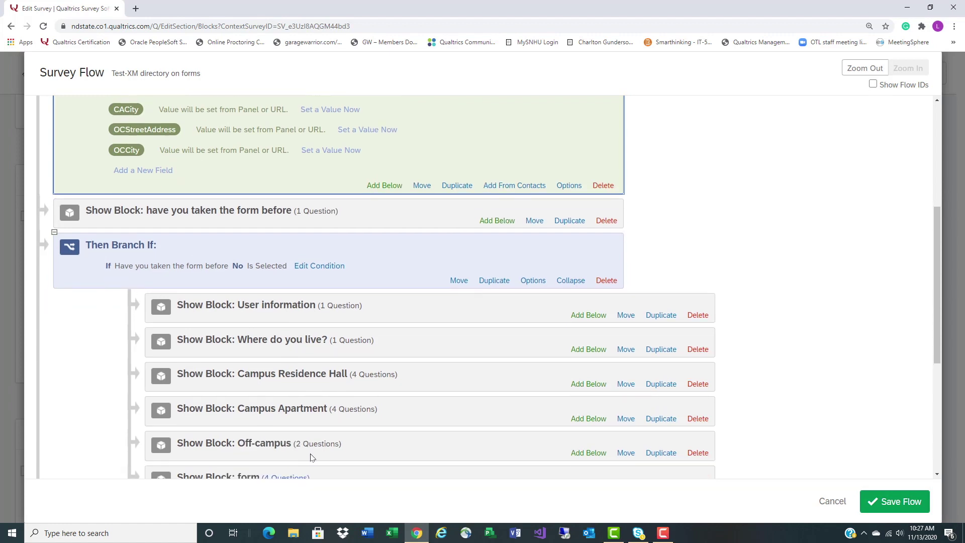
pyautogui.scroll(-3, 310, 458)
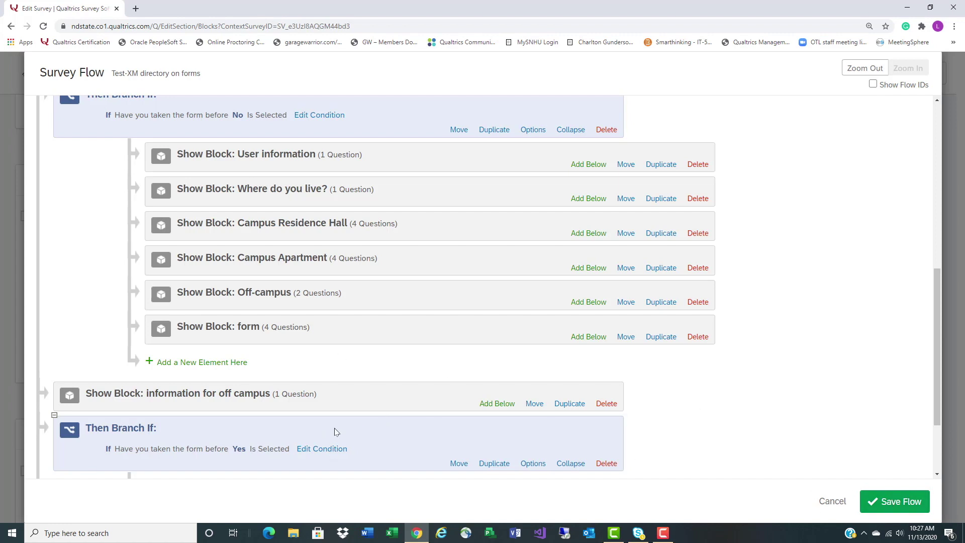
pyautogui.scroll(-1, 336, 431)
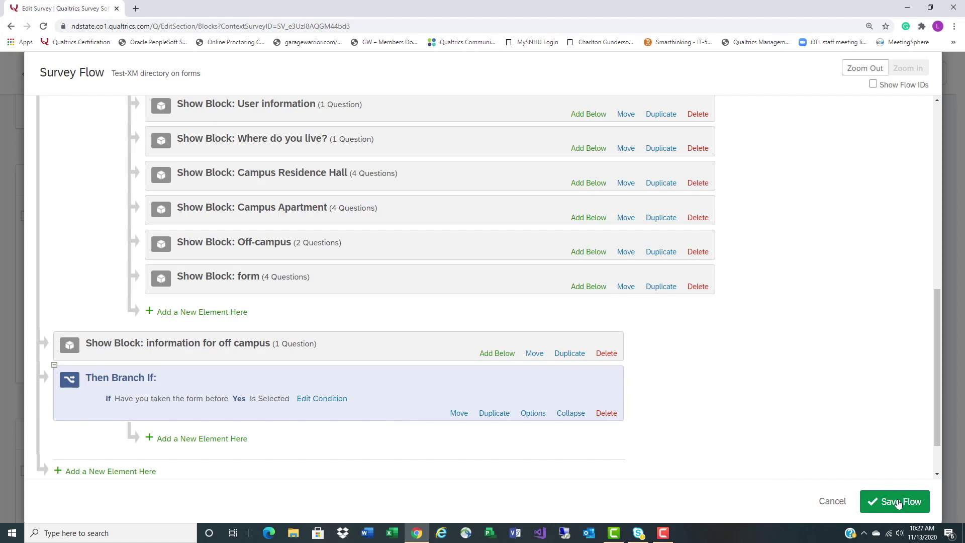
pyautogui.click(898, 503)
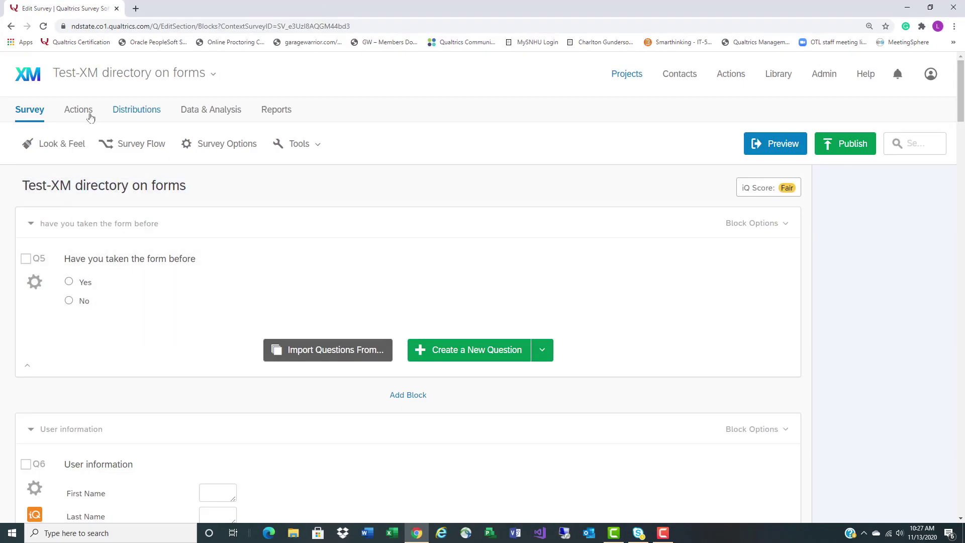
# Add an event-based action in Actions triggered when a Survey Response is created
pyautogui.click(78, 110)
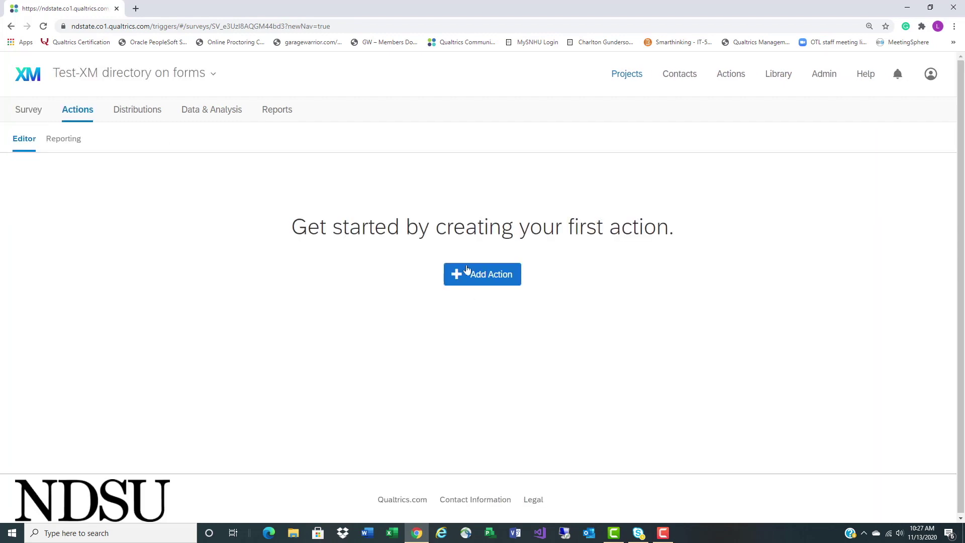
pyautogui.click(481, 279)
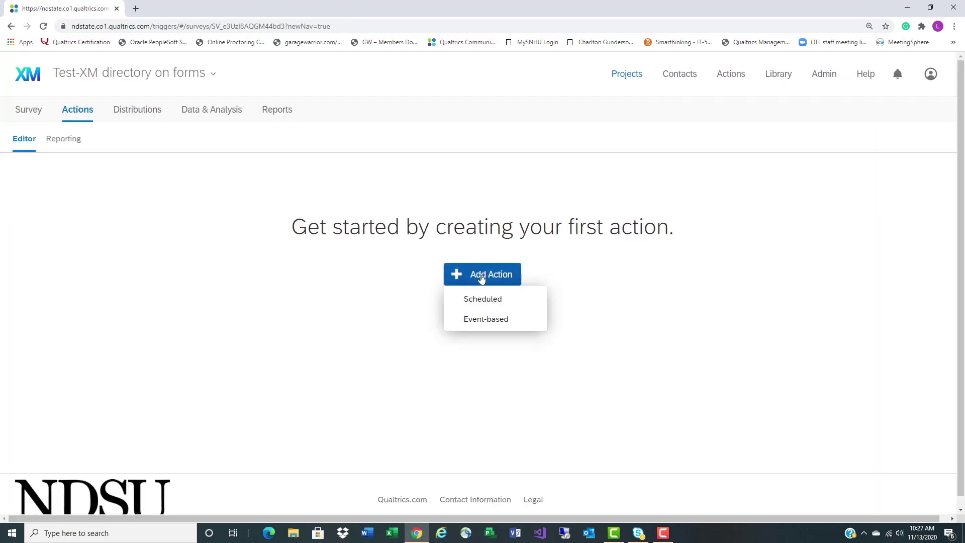
pyautogui.click(475, 320)
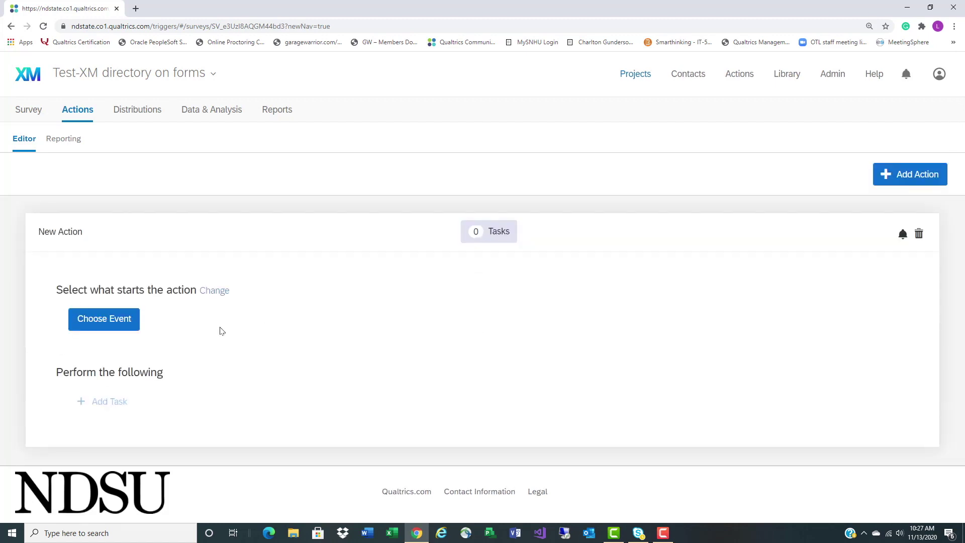
pyautogui.click(128, 323)
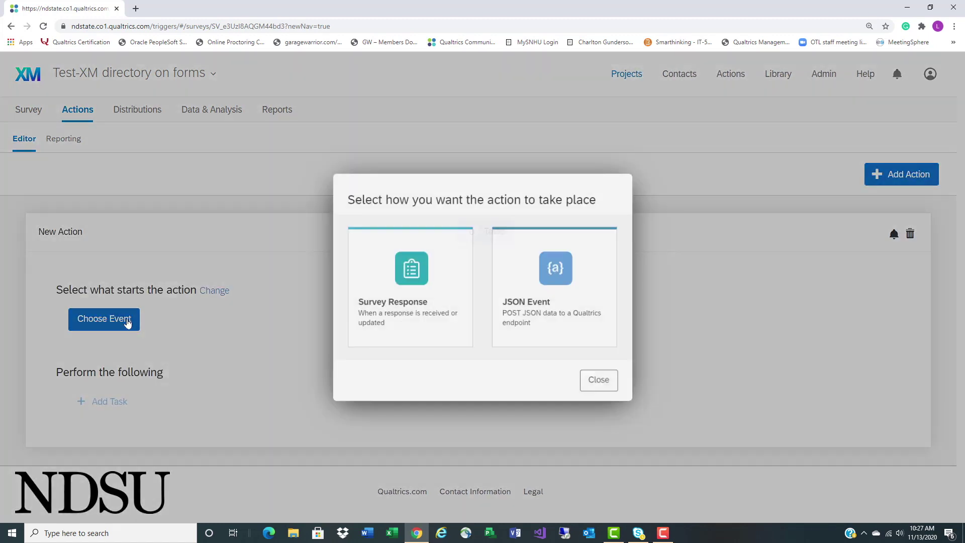
pyautogui.click(393, 291)
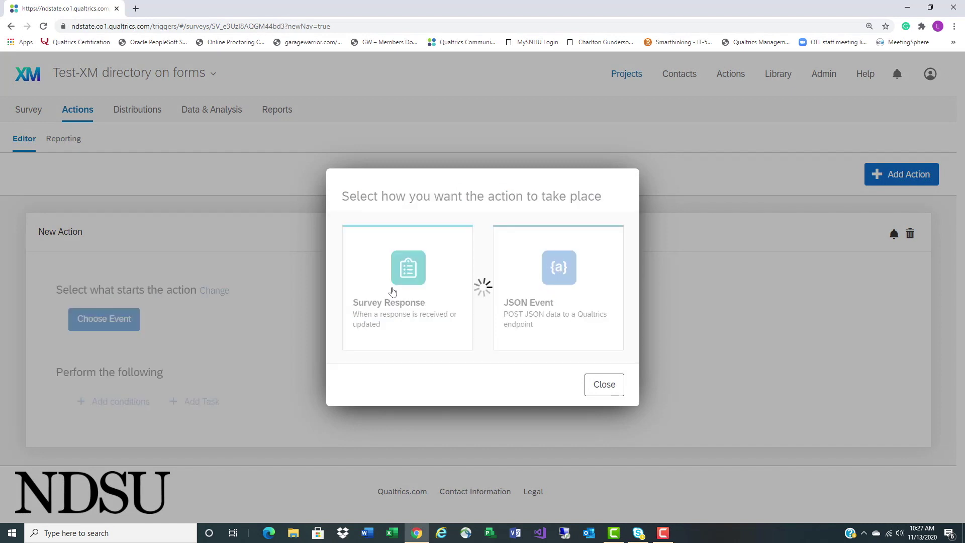
pyautogui.click(315, 279)
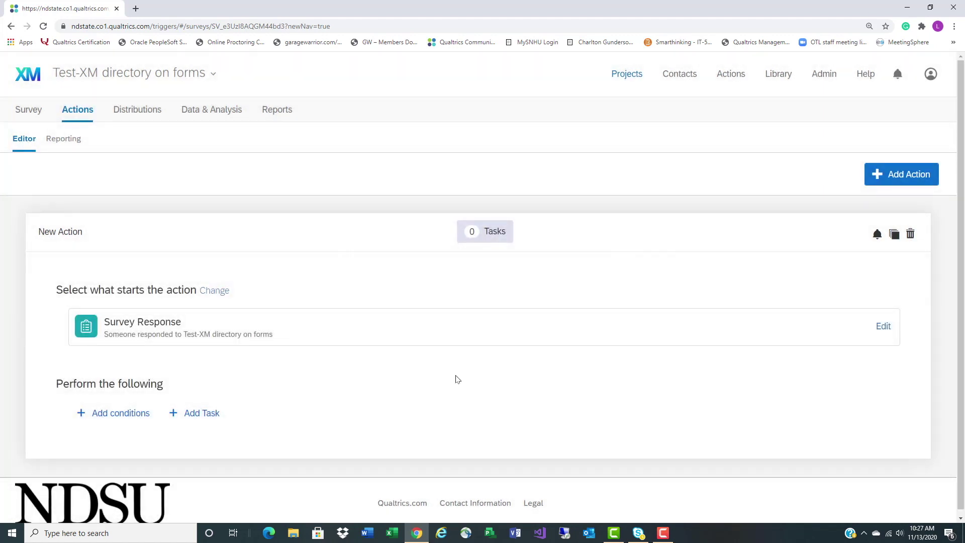
# Add a question condition based on Q5 'Have you taken the form before'
pyautogui.click(112, 420)
pyautogui.scroll(-1, 112, 425)
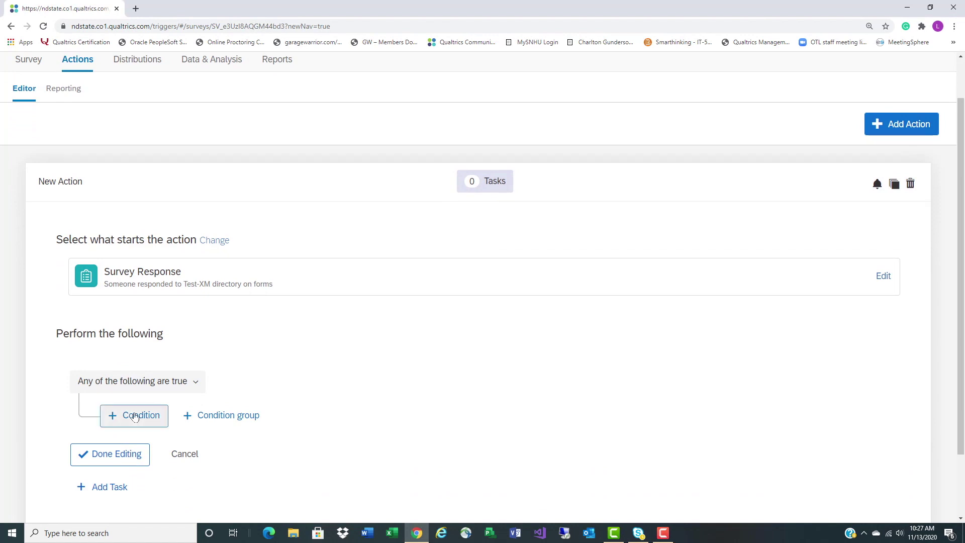
pyautogui.click(135, 417)
pyautogui.click(148, 414)
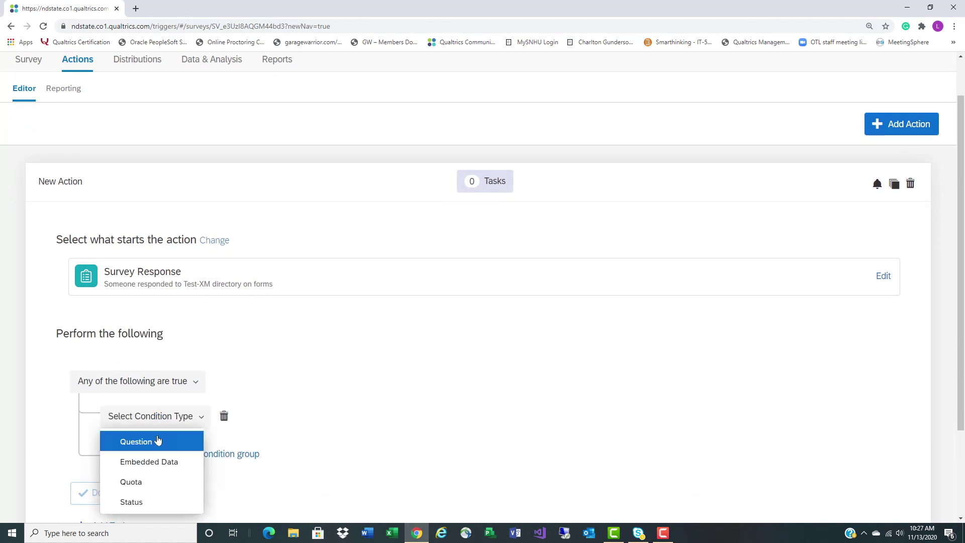
pyautogui.click(157, 441)
pyautogui.click(205, 416)
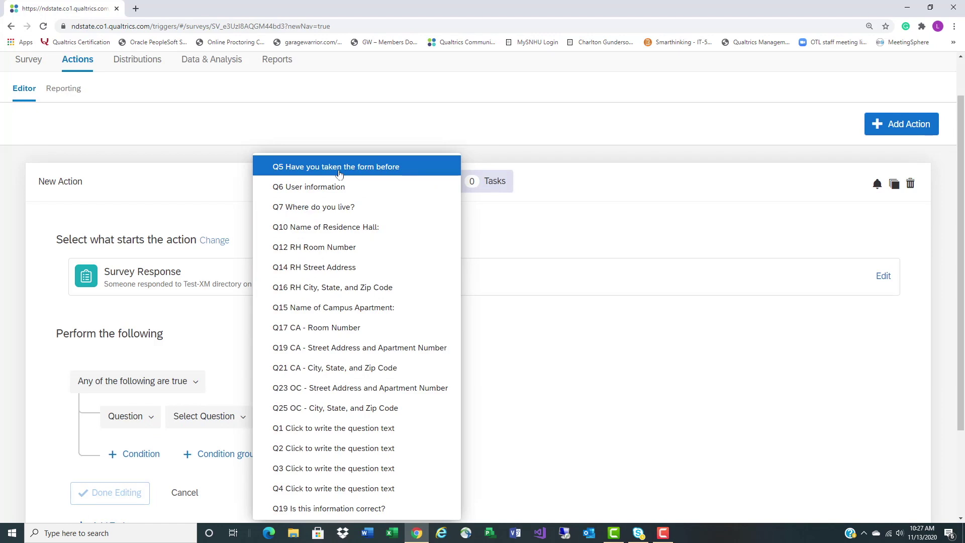
pyautogui.click(339, 174)
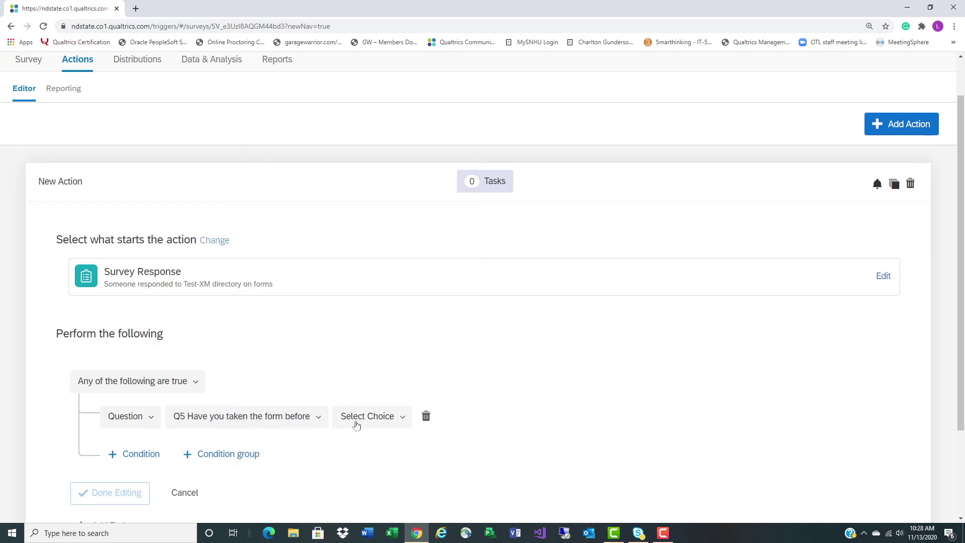
# Set the condition to answer No is Selected and finish editing conditions
pyautogui.click(356, 426)
pyautogui.click(355, 461)
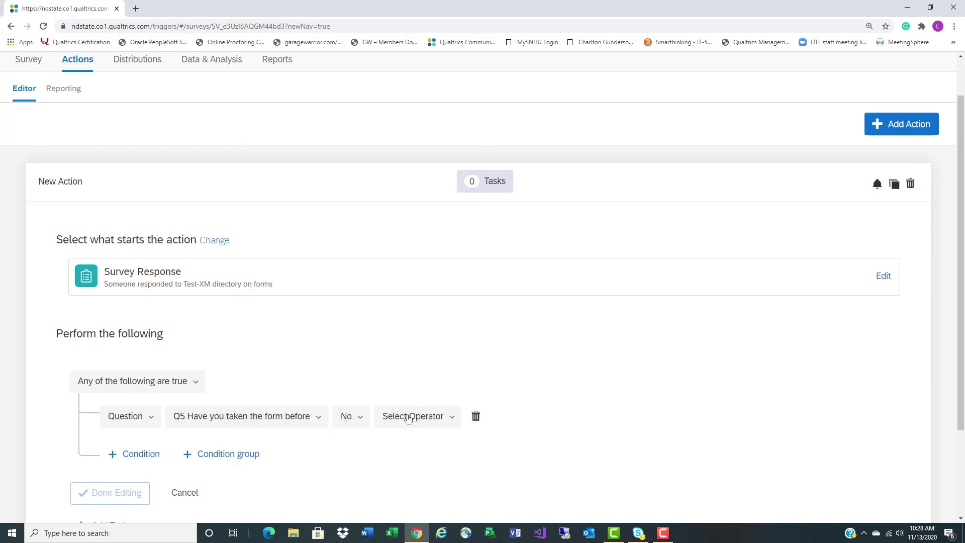
pyautogui.click(408, 417)
pyautogui.click(402, 441)
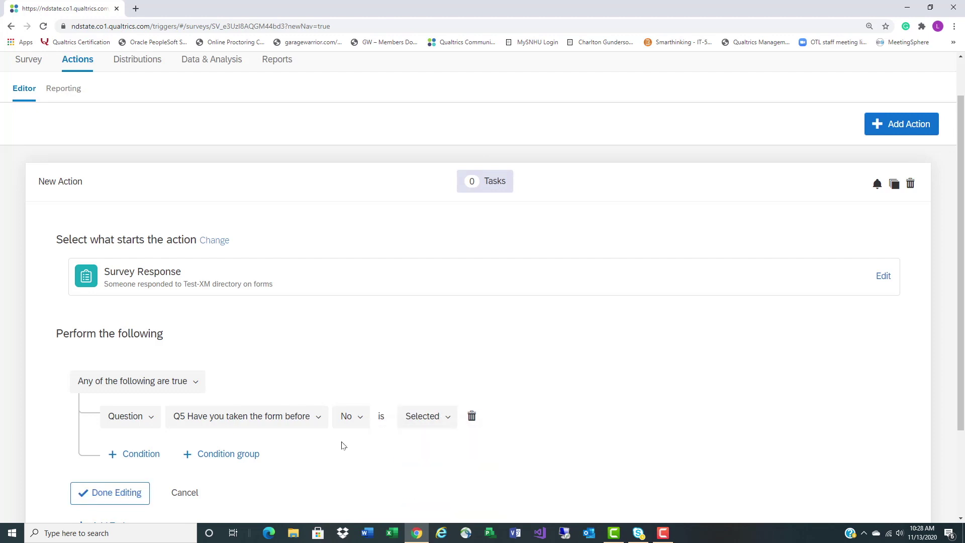
pyautogui.scroll(-2, 394, 443)
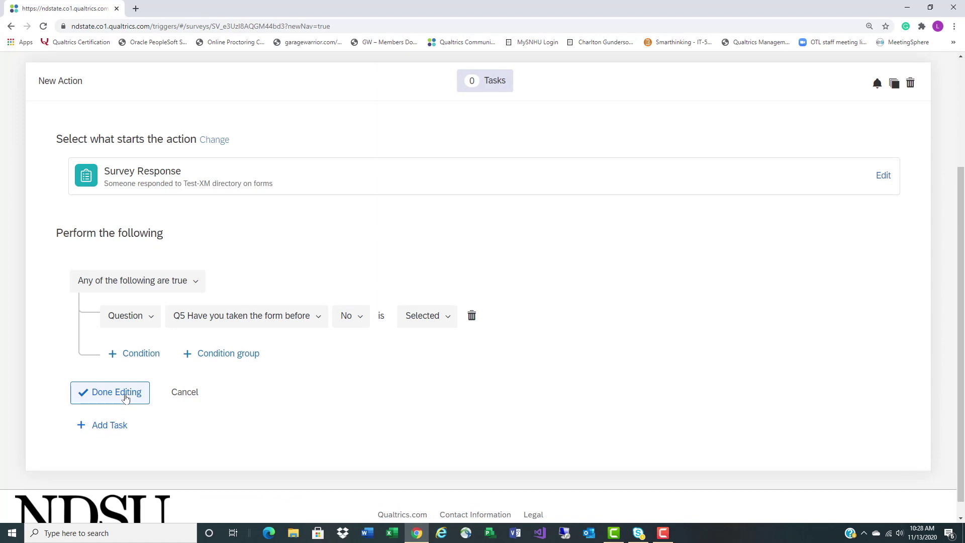
pyautogui.click(126, 397)
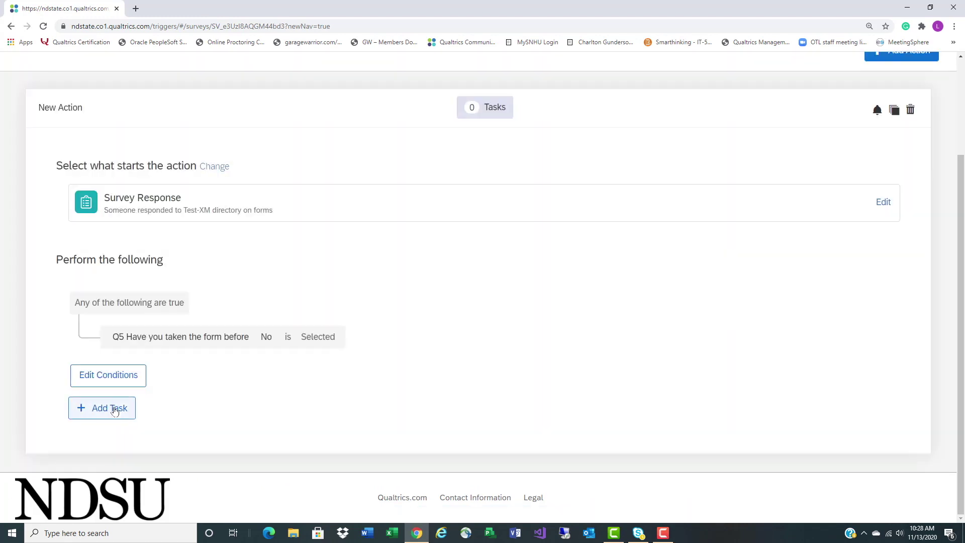
# Add an Add to XM Directory task and search its contact lists for 'test xm'
pyautogui.click(114, 409)
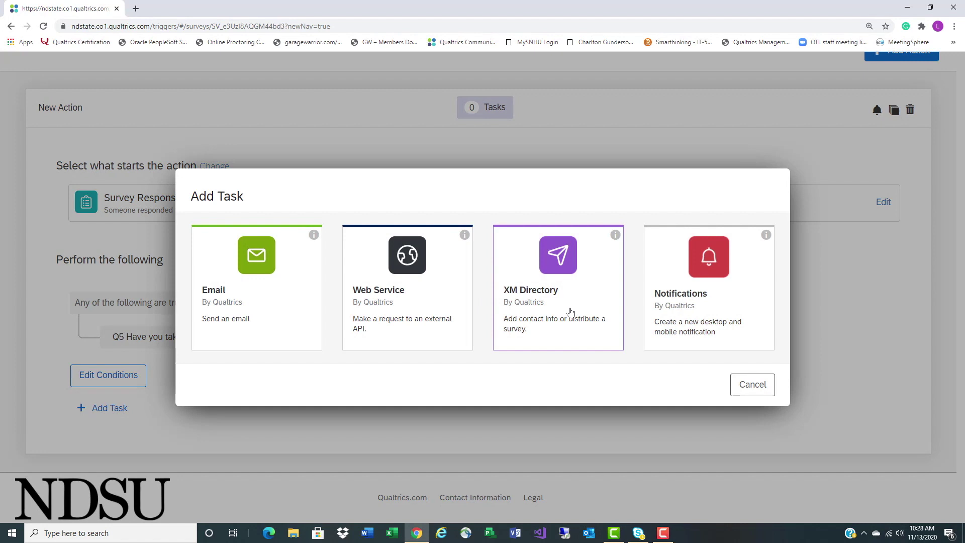
pyautogui.click(568, 312)
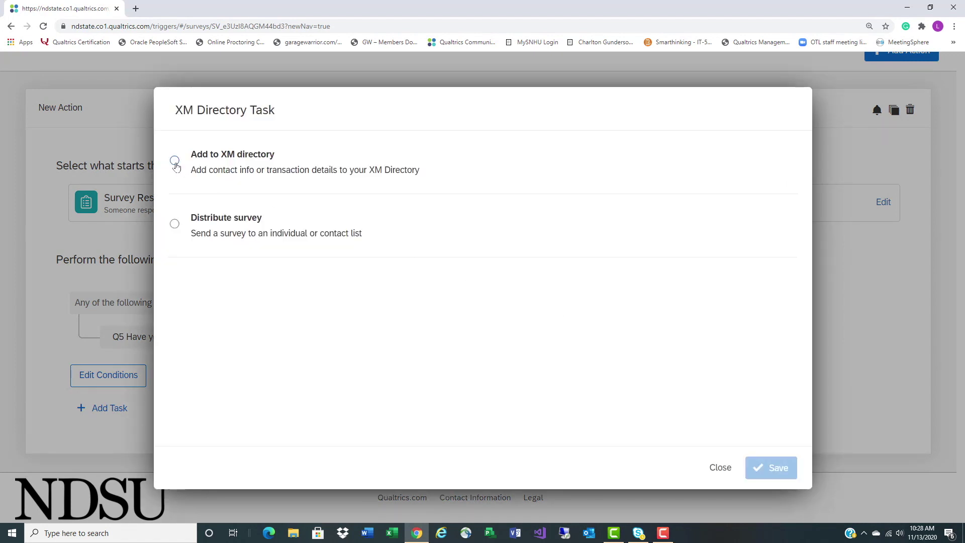
pyautogui.click(174, 162)
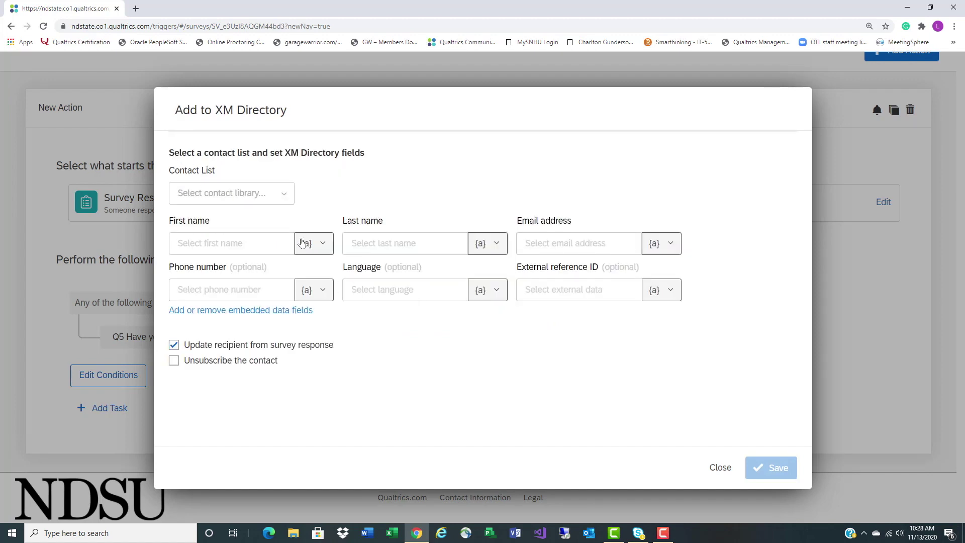
pyautogui.click(266, 200)
pyautogui.moveTo(268, 217)
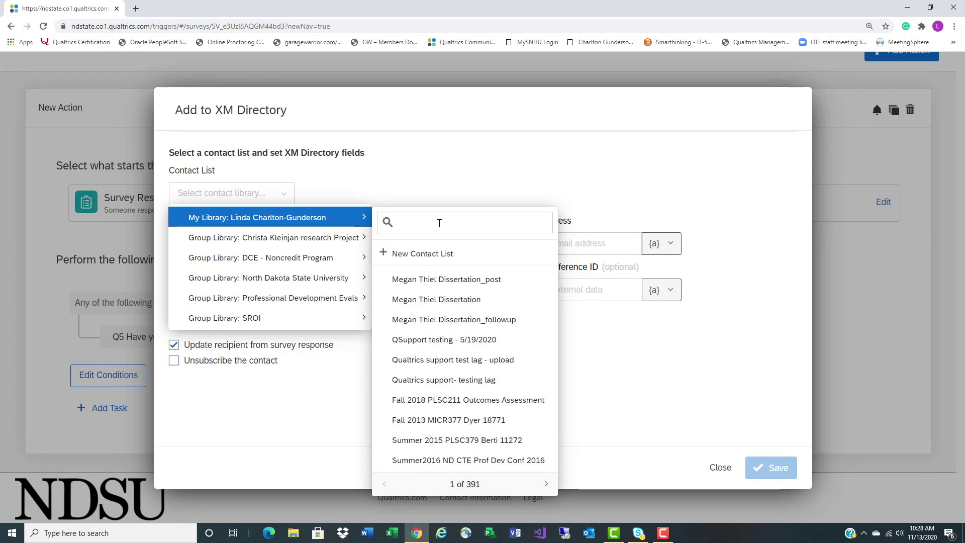
pyautogui.click(439, 224)
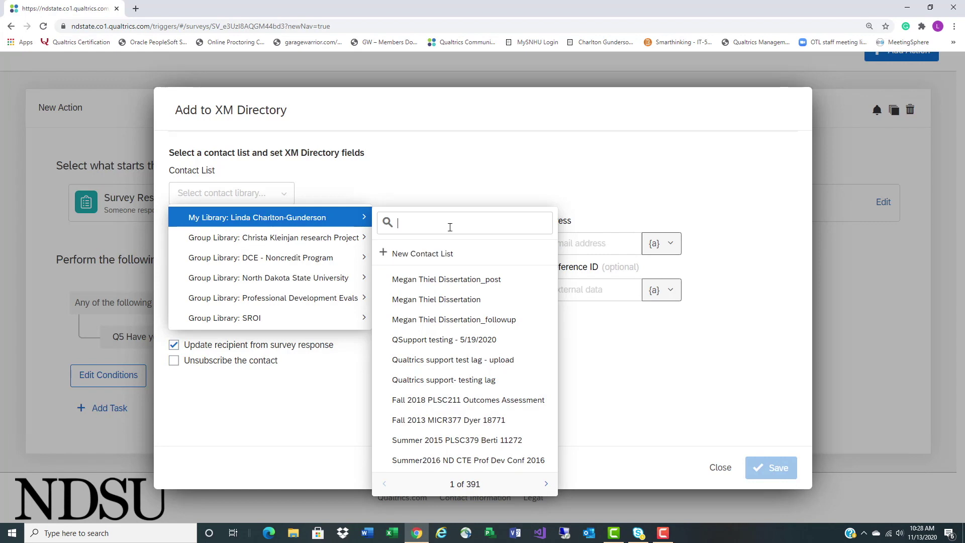
pyautogui.write('test')
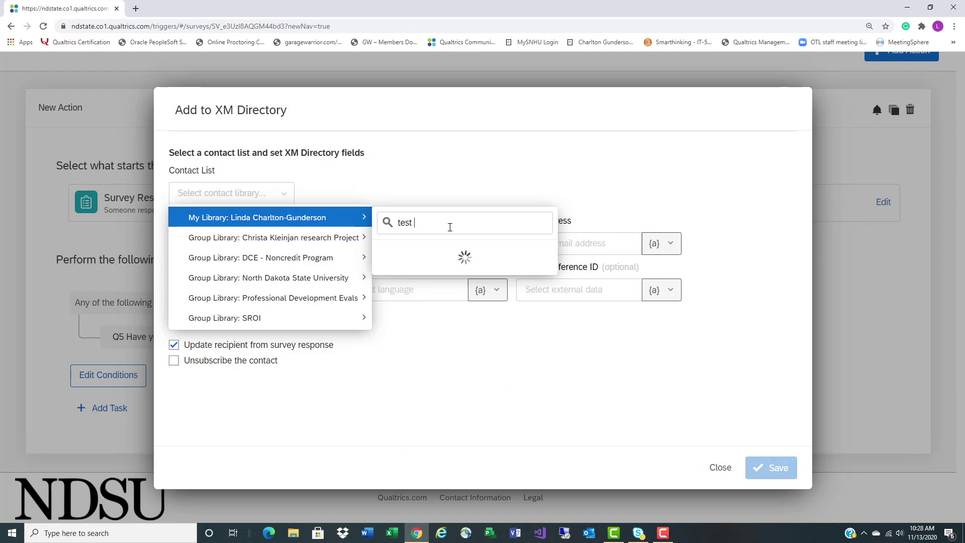
pyautogui.write('xm')
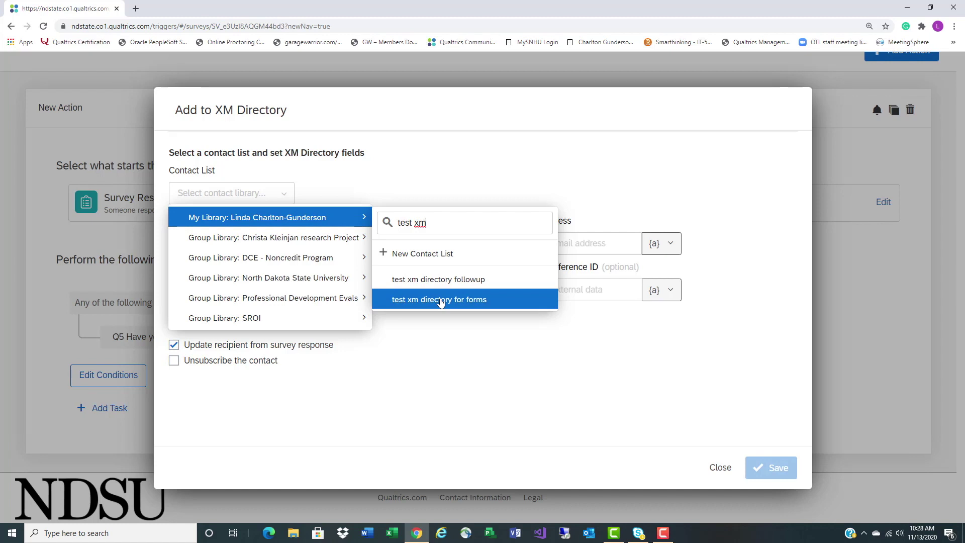
# Choose the test xm directory for forms list and pipe Q6 First Name into first name
pyautogui.click(441, 300)
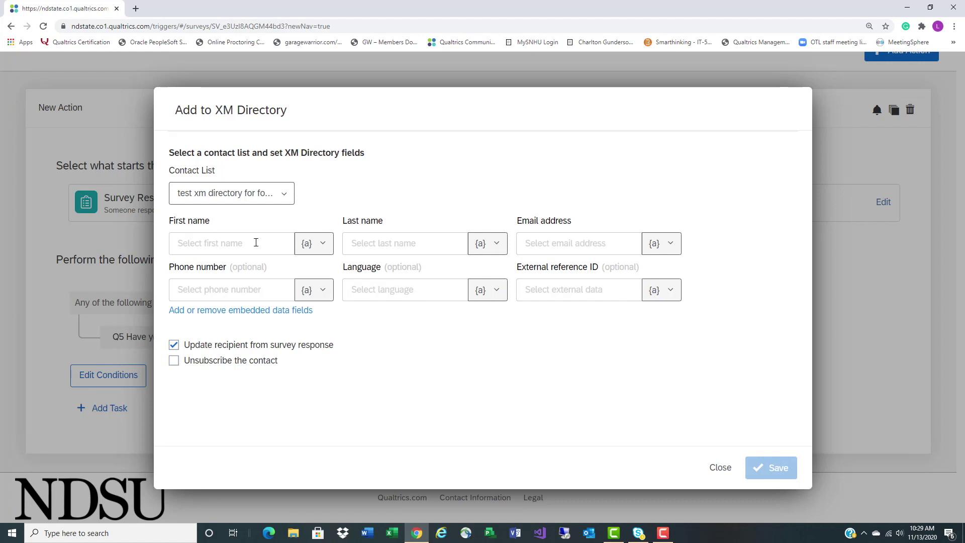
pyautogui.click(255, 243)
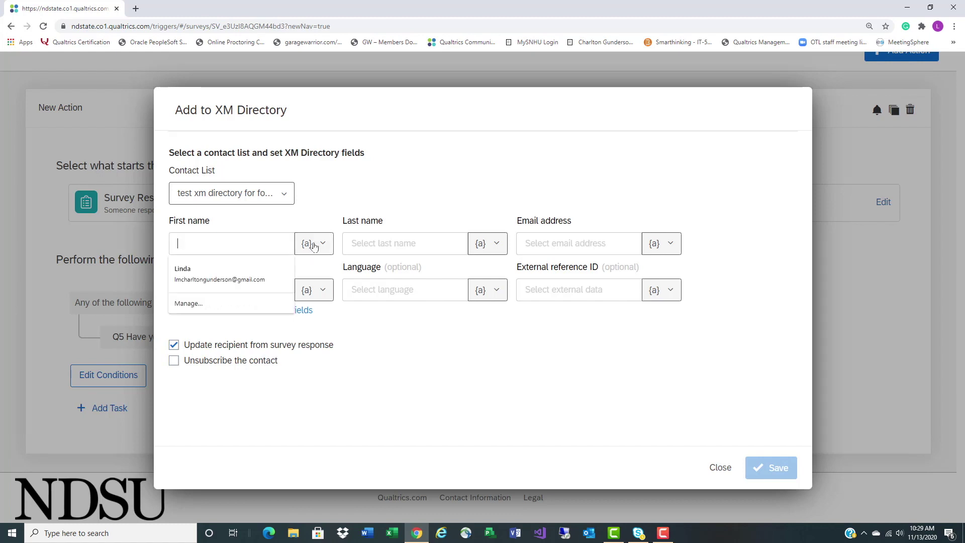
pyautogui.click(313, 246)
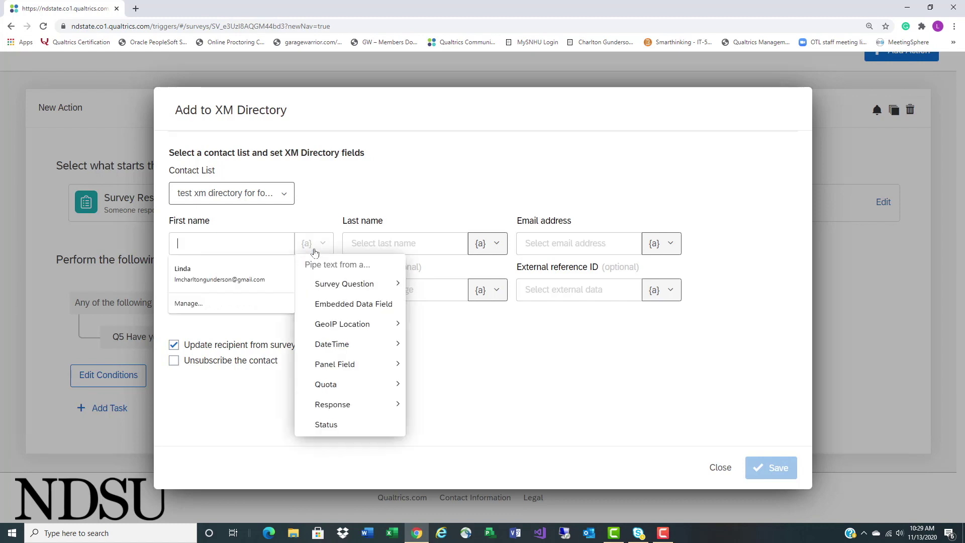
pyautogui.moveTo(329, 284)
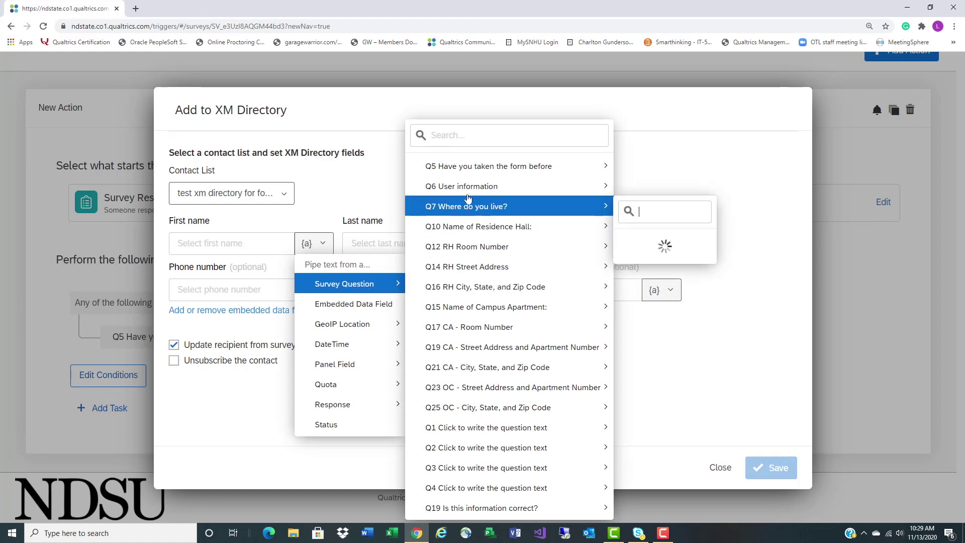
pyautogui.moveTo(470, 188)
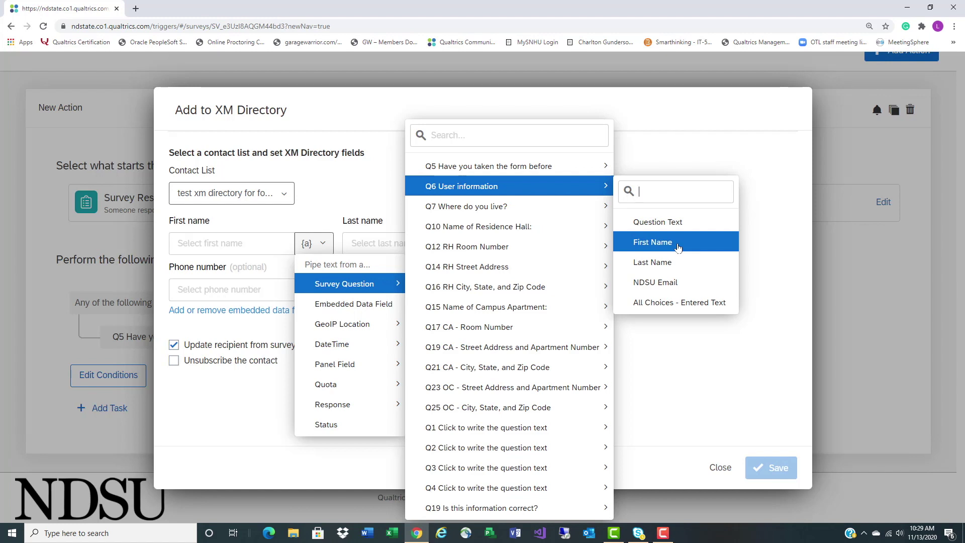
pyautogui.click(677, 246)
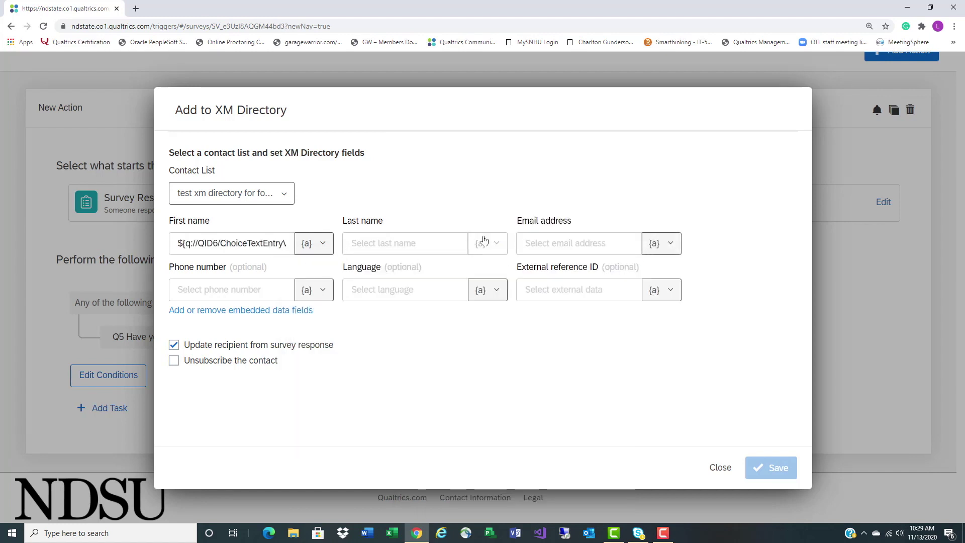
# Pipe Q6 Last Name and NDSU Email into Last name and Email address, then open embedded data fields
pyautogui.click(481, 243)
pyautogui.moveTo(518, 284)
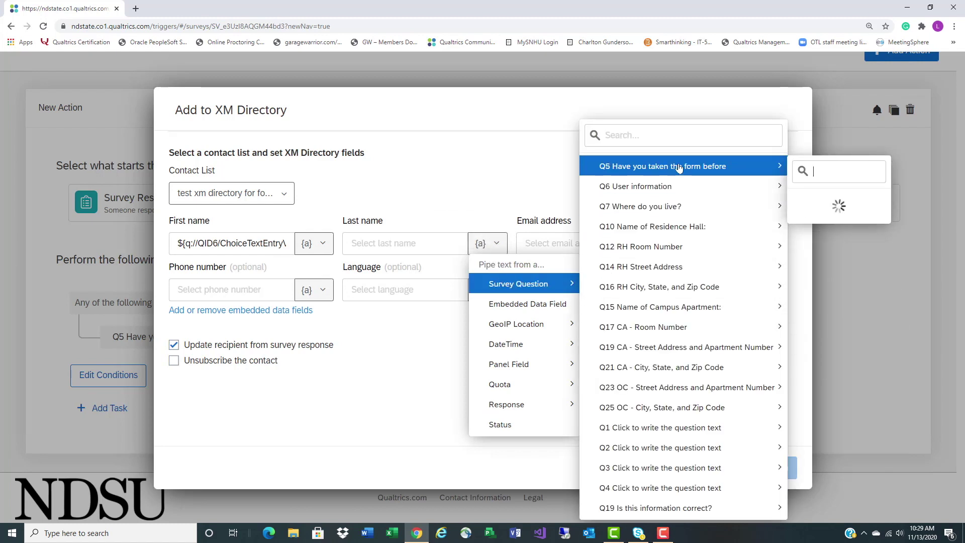
pyautogui.moveTo(686, 189)
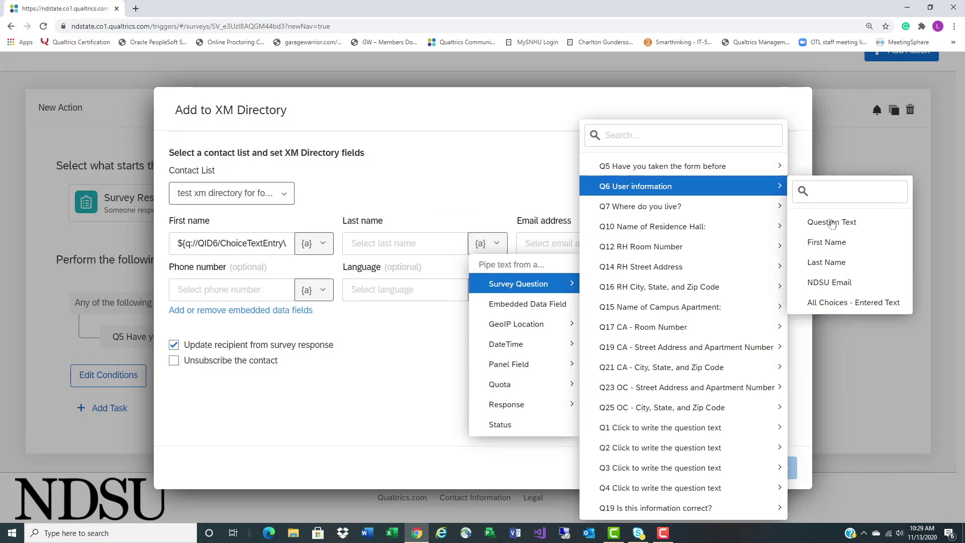
pyautogui.click(842, 262)
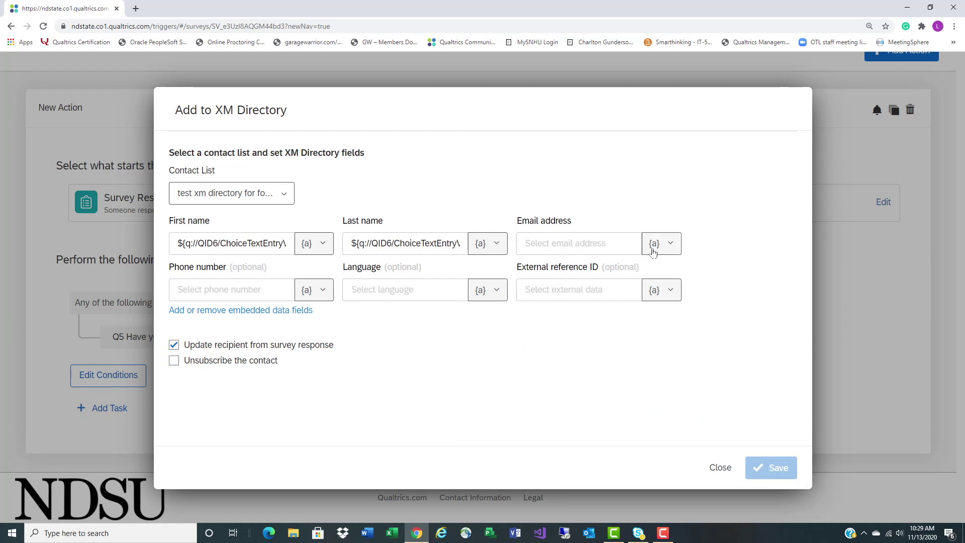
pyautogui.click(660, 244)
pyautogui.moveTo(618, 283)
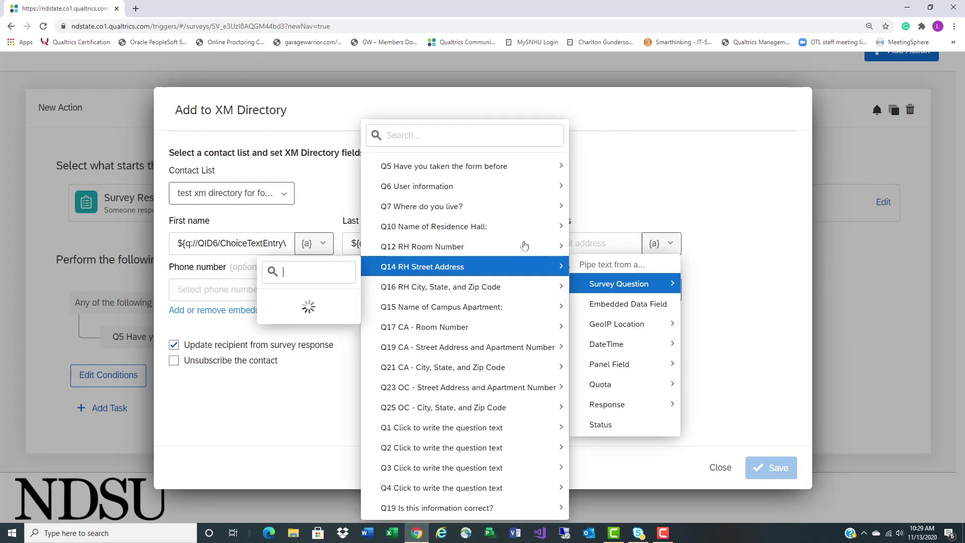
pyautogui.moveTo(476, 171)
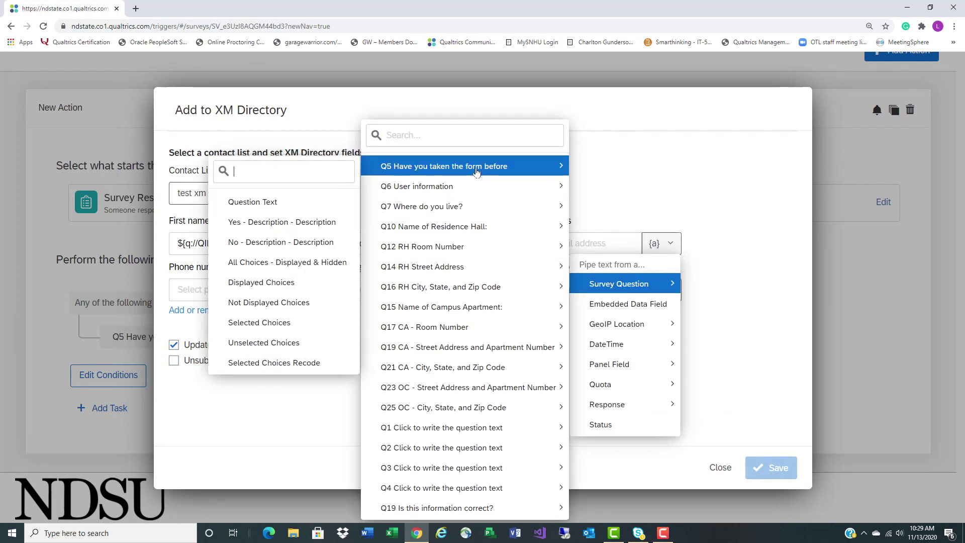
pyautogui.moveTo(439, 190)
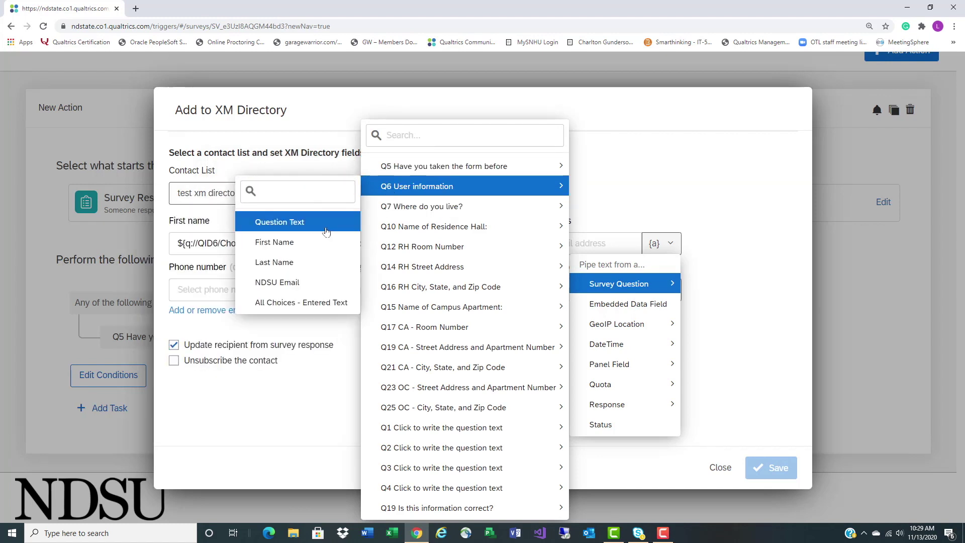
pyautogui.click(303, 289)
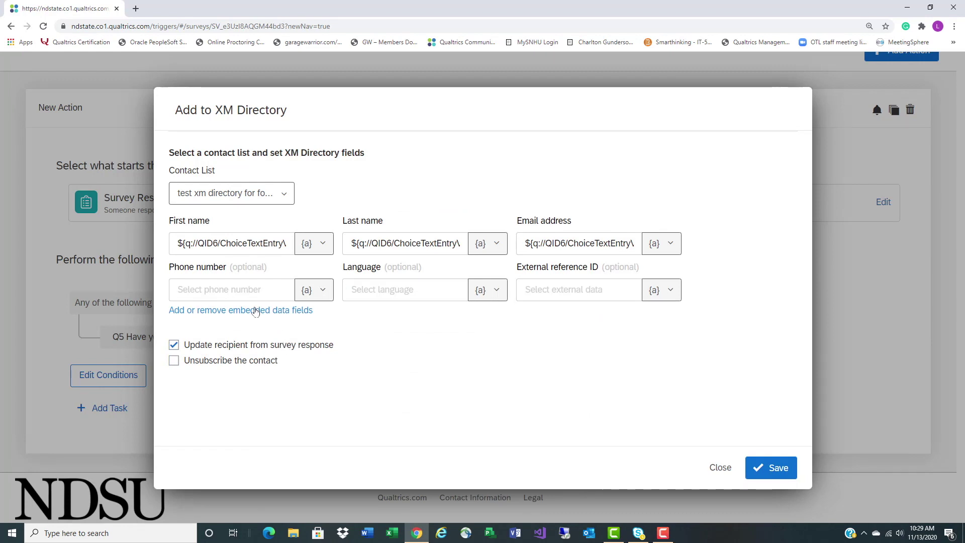
pyautogui.click(256, 311)
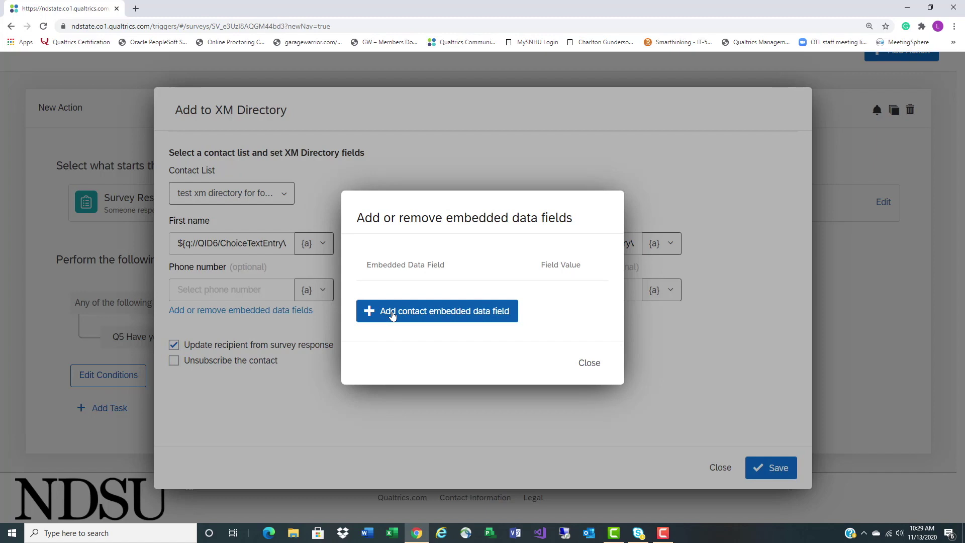
# Create a FirstName contact embedded data field piped from Q6 First Name, then add another row
pyautogui.click(393, 315)
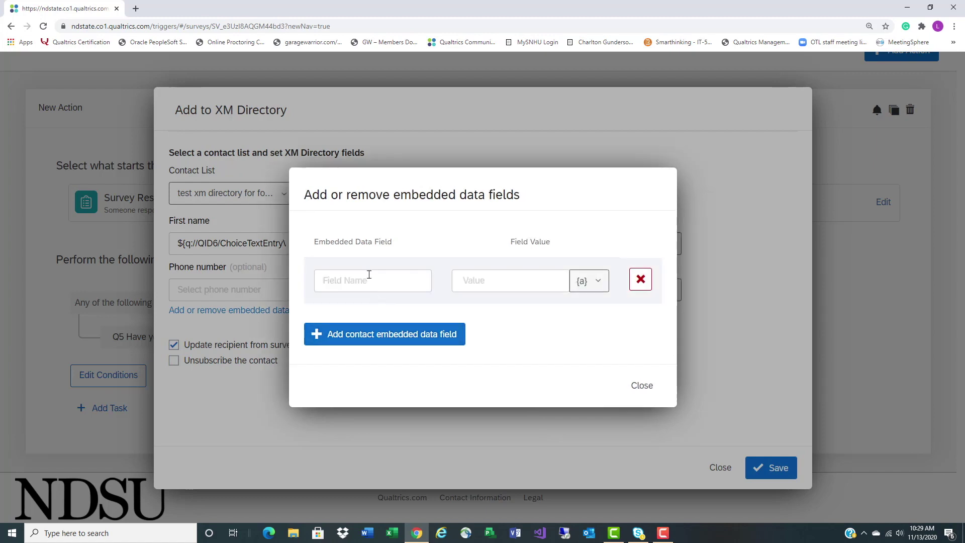
pyautogui.click(372, 280)
pyautogui.write('FirstName')
pyautogui.click(586, 280)
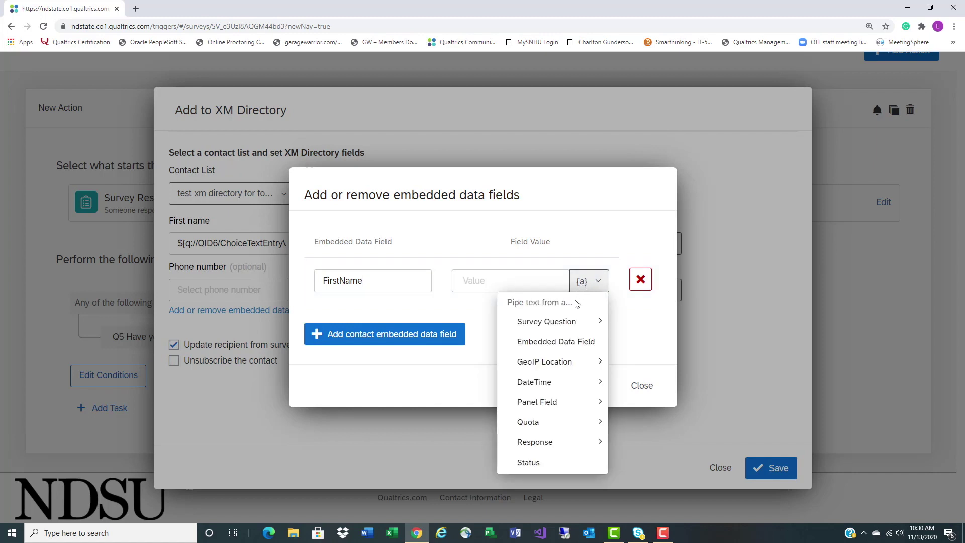
pyautogui.moveTo(570, 322)
pyautogui.moveTo(423, 177)
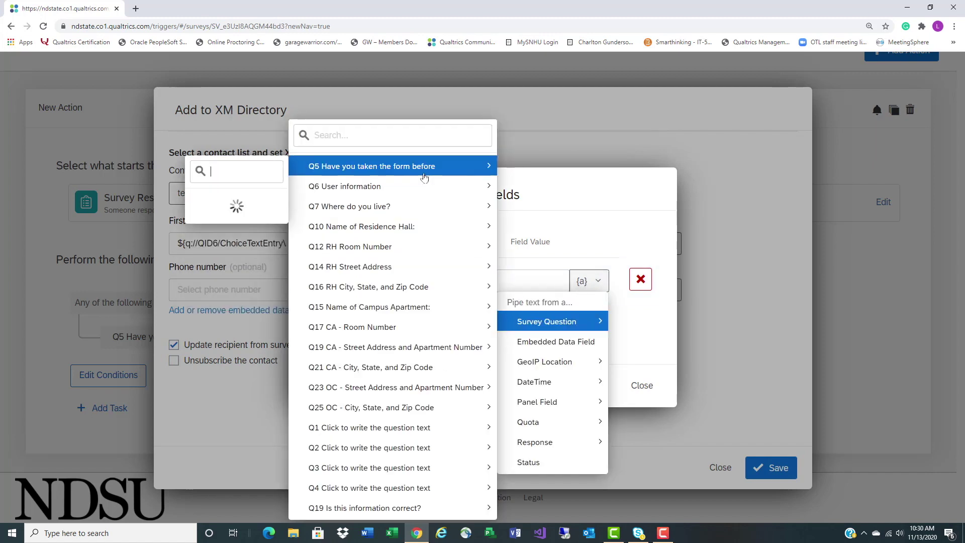
pyautogui.moveTo(379, 193)
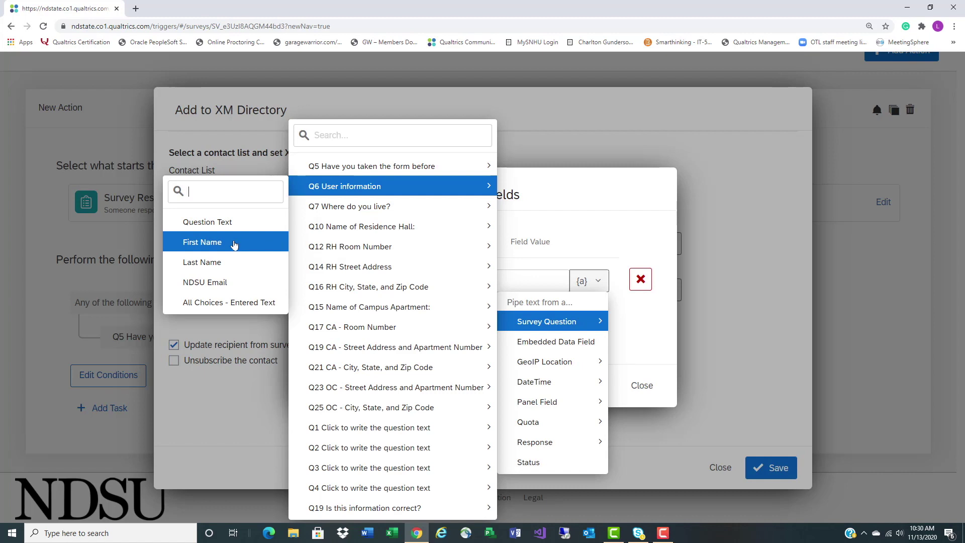
pyautogui.click(233, 244)
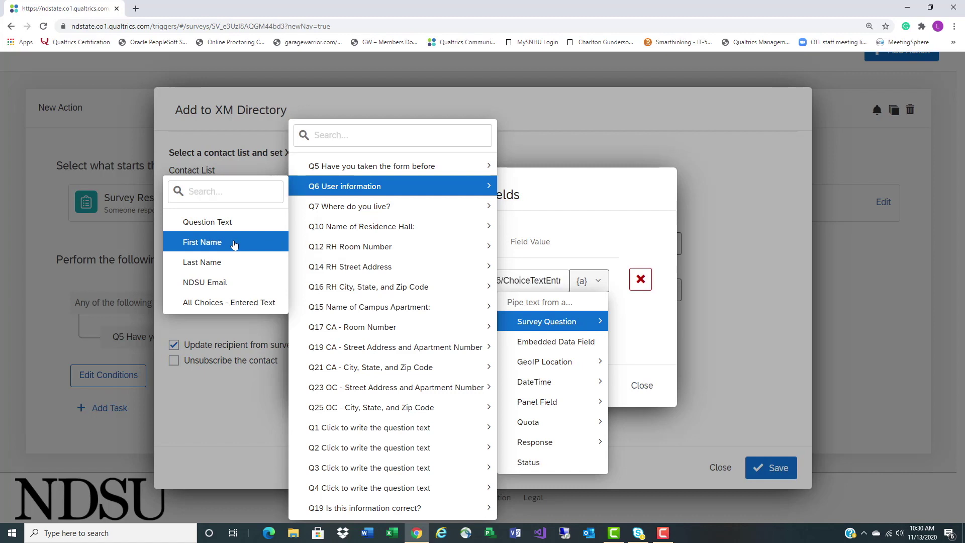
pyautogui.click(405, 336)
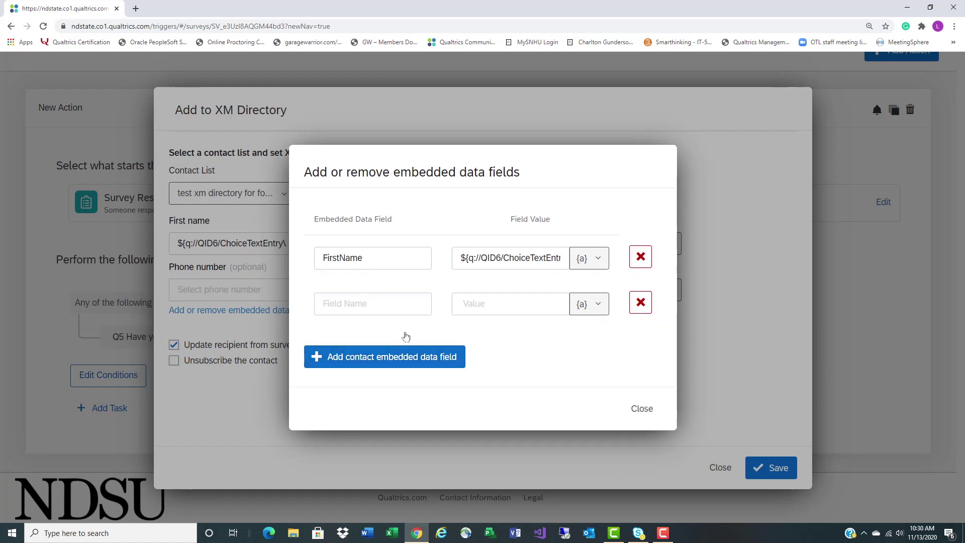
# Name the second field LastName and pipe in the Q6 Last Name answer
pyautogui.click(348, 308)
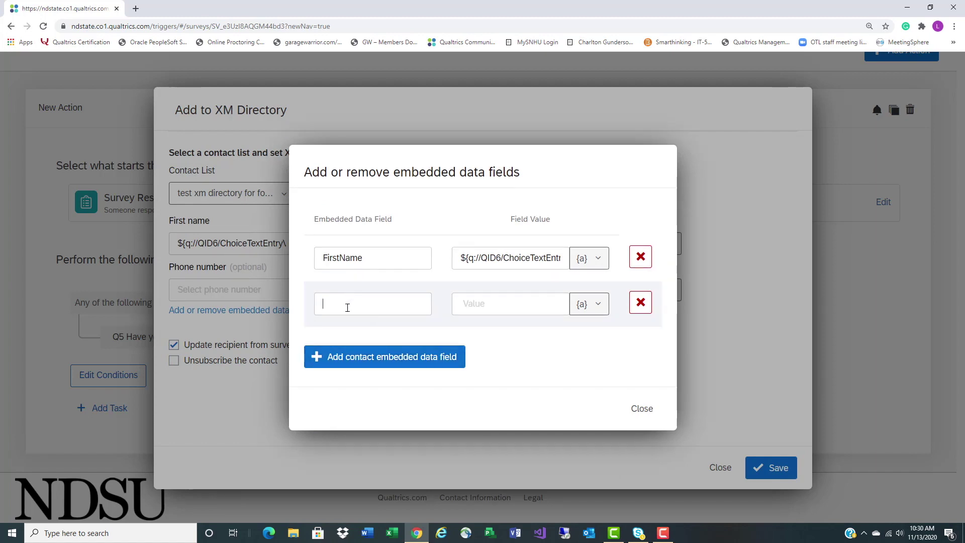
pyautogui.write('LastName')
pyautogui.click(583, 303)
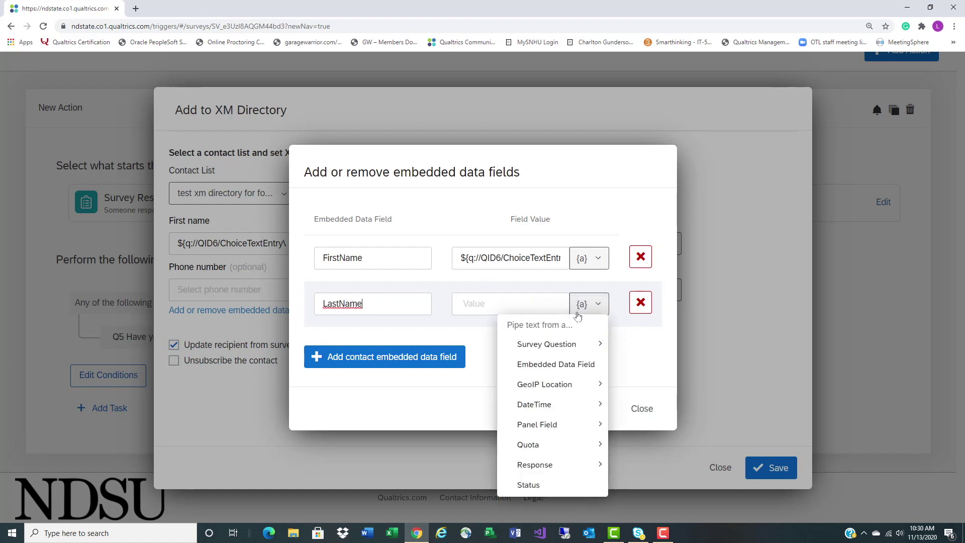
pyautogui.moveTo(567, 346)
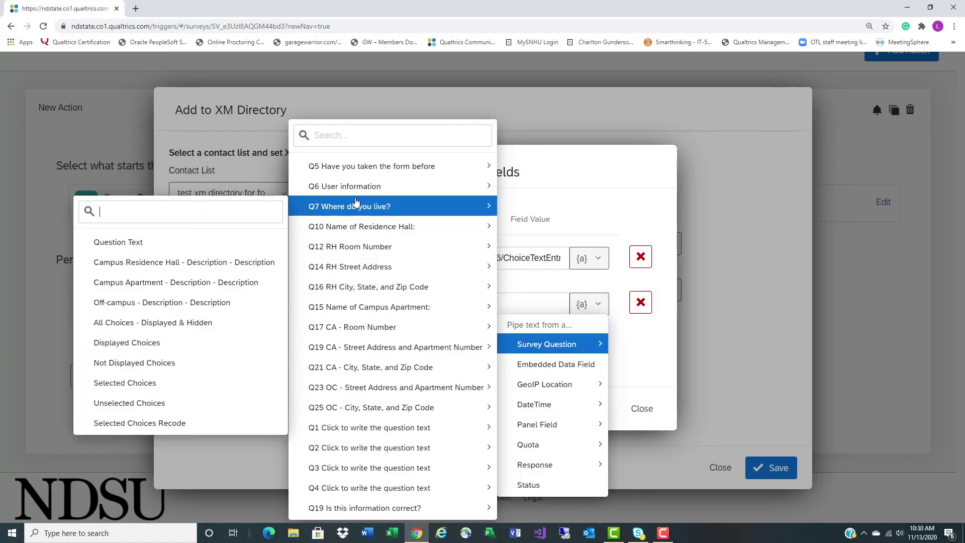
pyautogui.moveTo(352, 187)
pyautogui.click(215, 264)
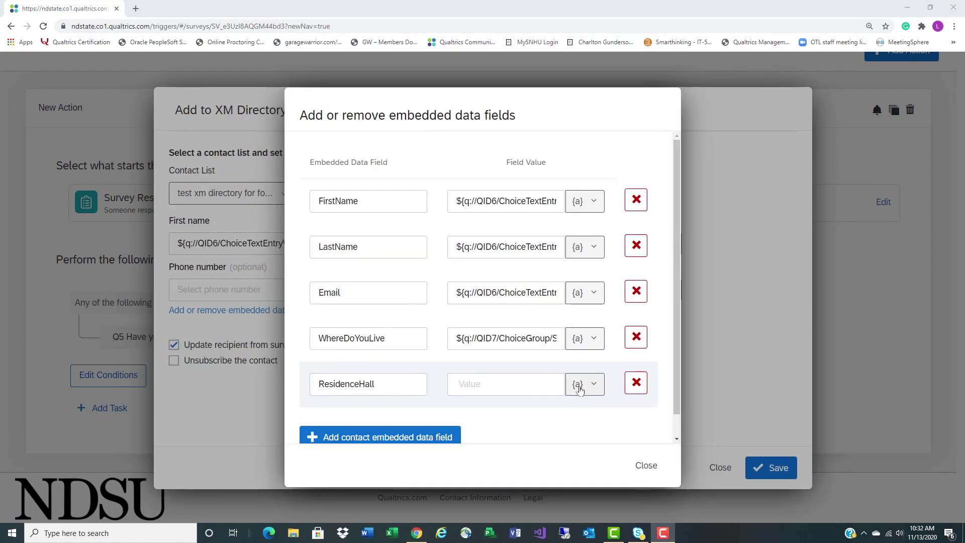
# Pipe the chosen residence hall answer into the ResidenceHall field value
pyautogui.click(579, 390)
pyautogui.moveTo(566, 224)
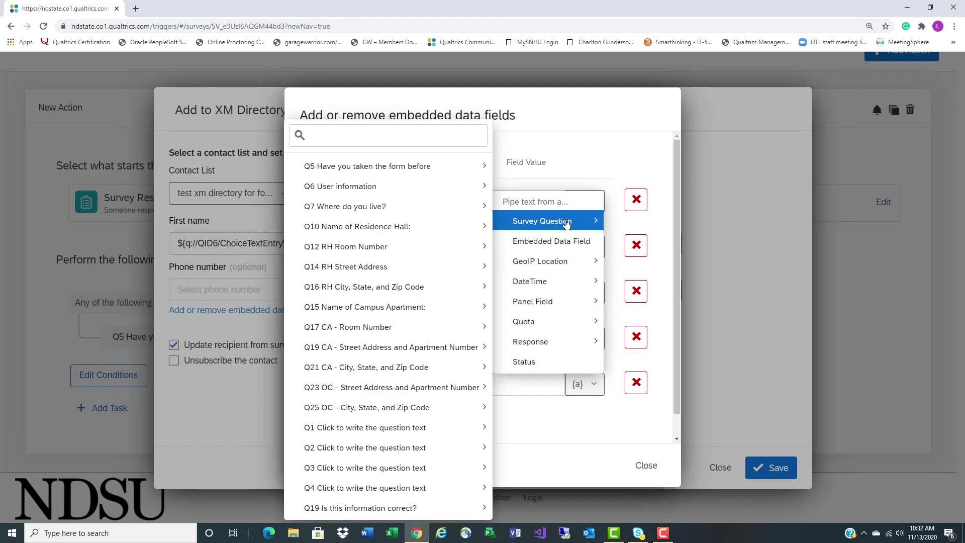
pyautogui.moveTo(392, 227)
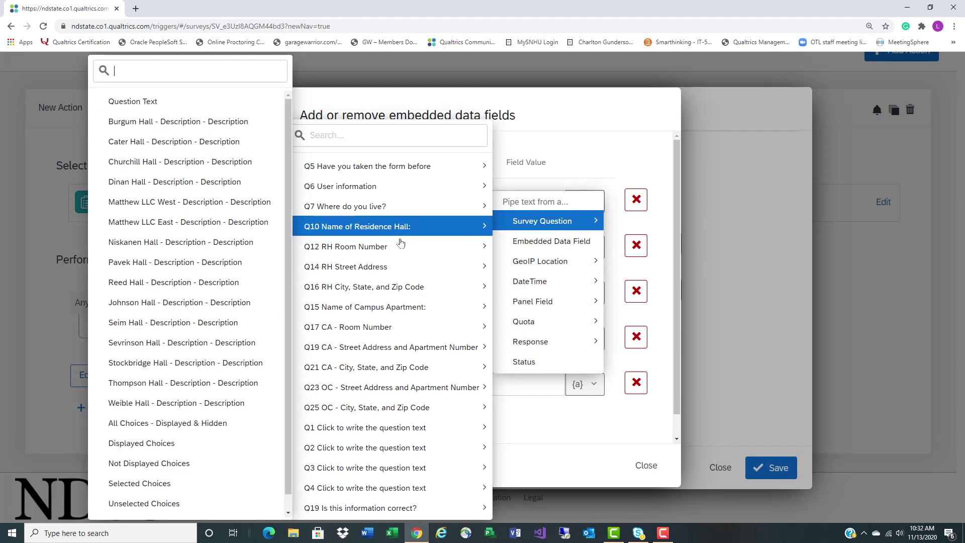
pyautogui.moveTo(365, 209)
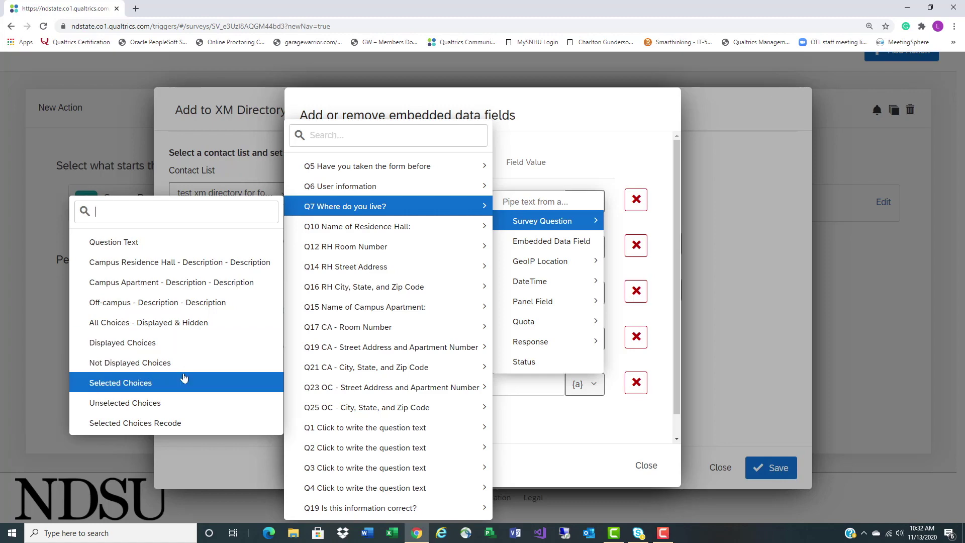
pyautogui.moveTo(359, 228)
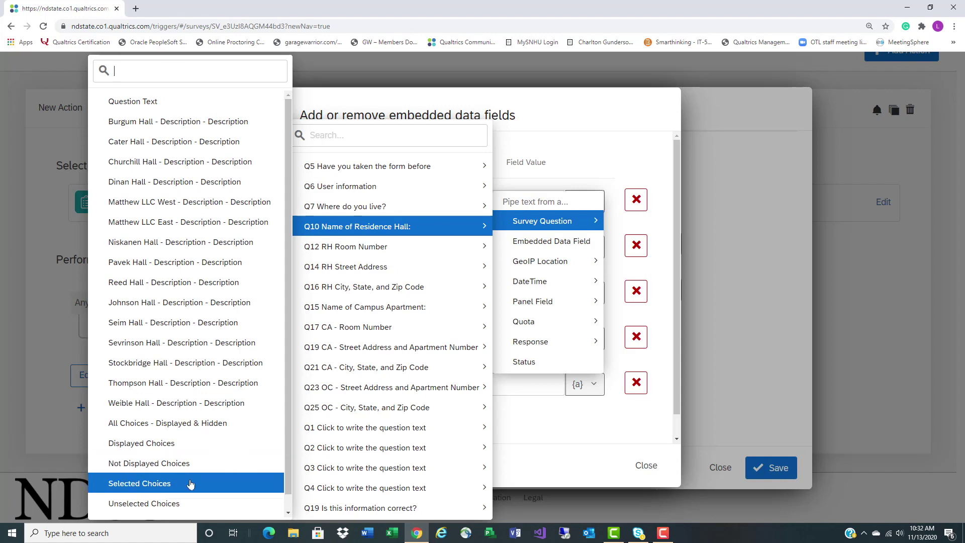
pyautogui.click(190, 484)
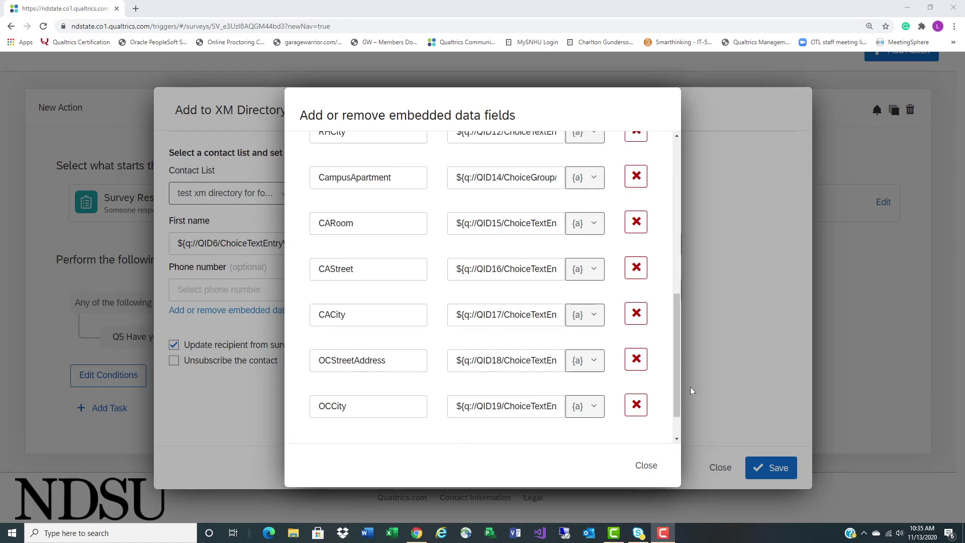
# Close the embedded data list and save the 'Add contact info to test xm directory for forms' task
pyautogui.click(677, 386)
pyautogui.moveTo(677, 386); pyautogui.dragTo(686, 201)
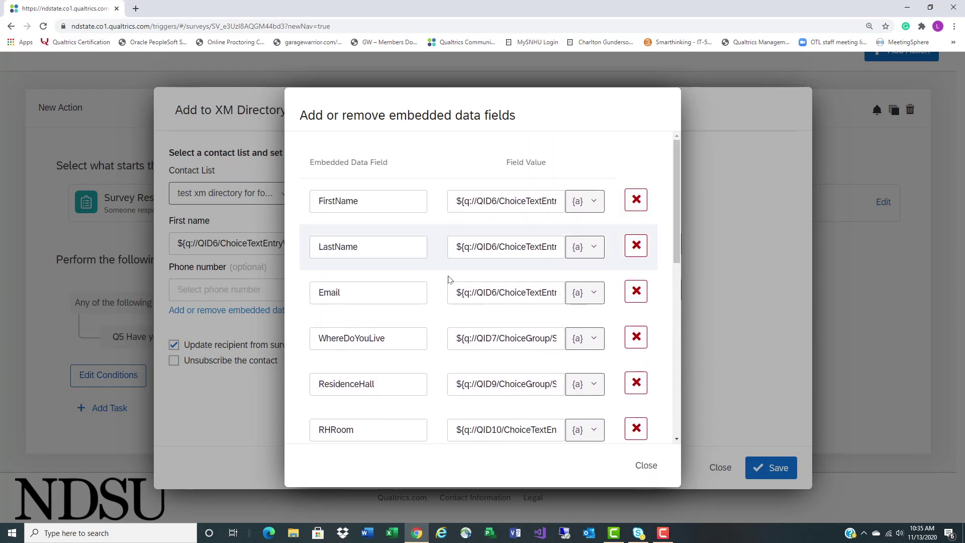
pyautogui.scroll(-8, 477, 433)
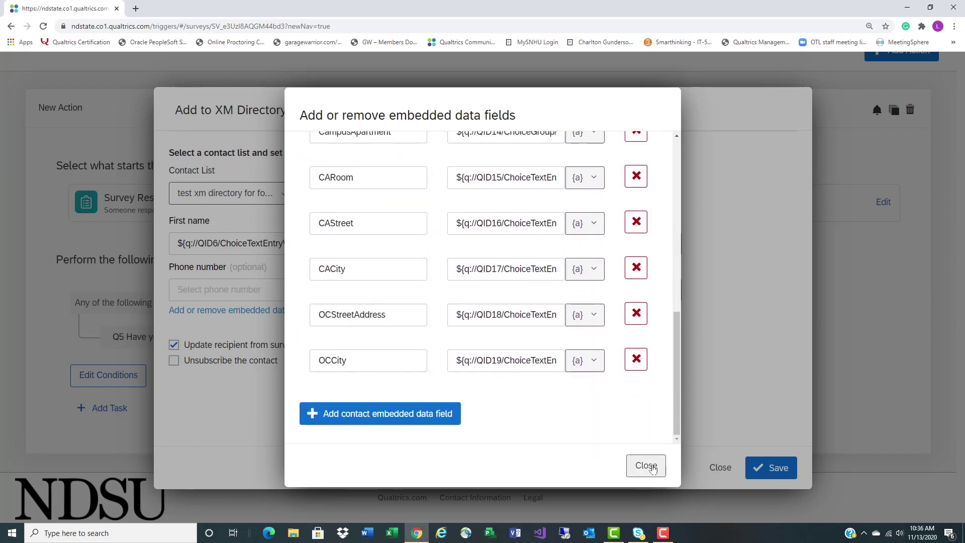
pyautogui.click(652, 468)
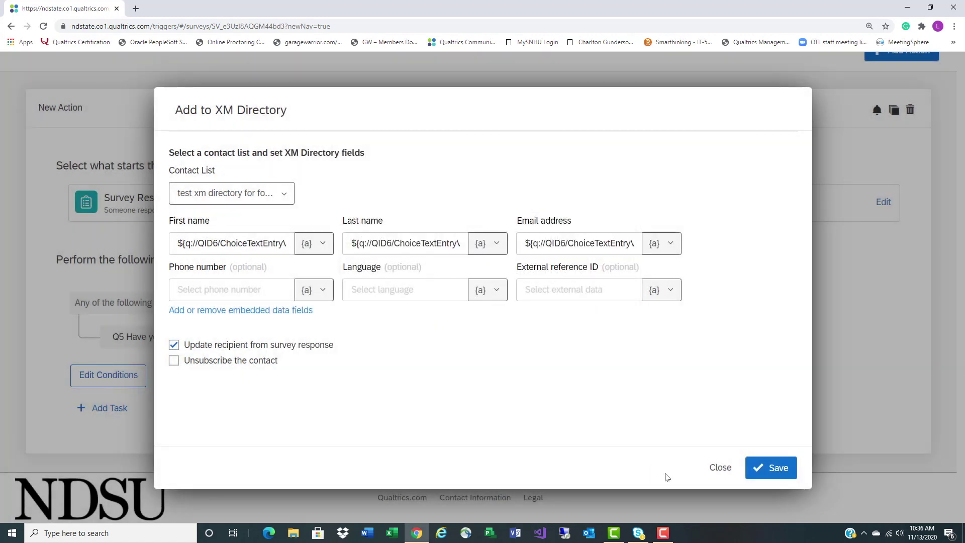
pyautogui.click(782, 468)
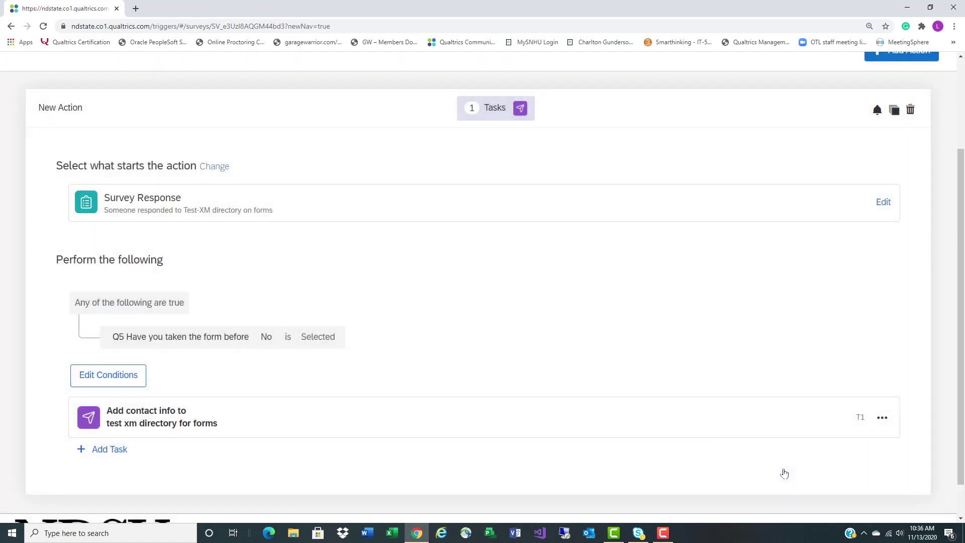
# Retitle the New Action to 'Enter into panel' and collapse it to a summary row
pyautogui.scroll(-1, 551, 393)
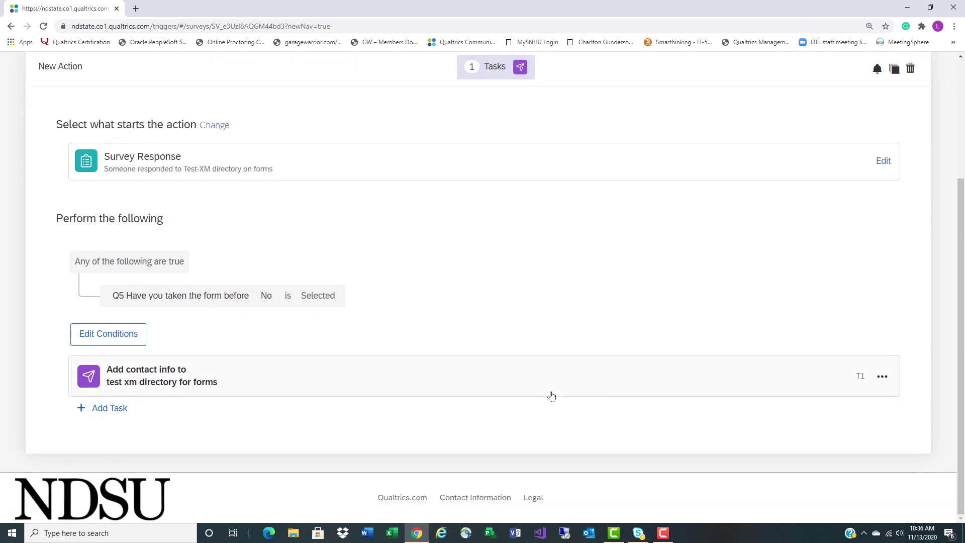
pyautogui.scroll(2, 551, 395)
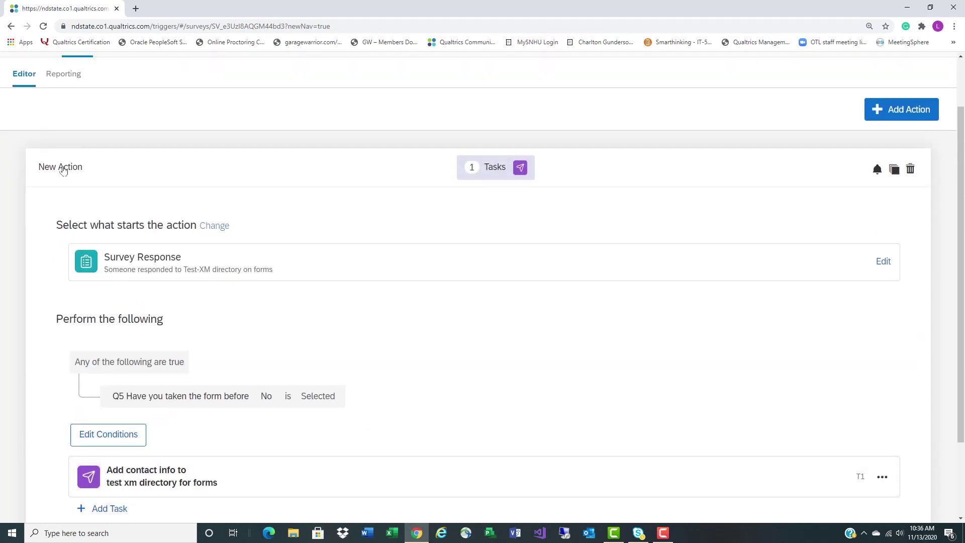
pyautogui.click(63, 169)
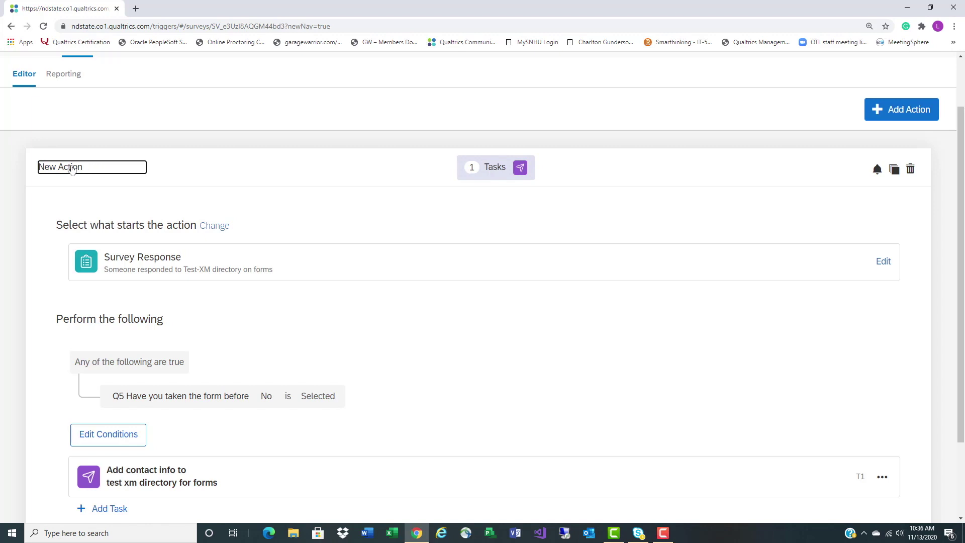
pyautogui.moveTo(83, 168); pyautogui.dragTo(15, 164)
pyautogui.write('Enter into panel')
pyautogui.click(244, 165)
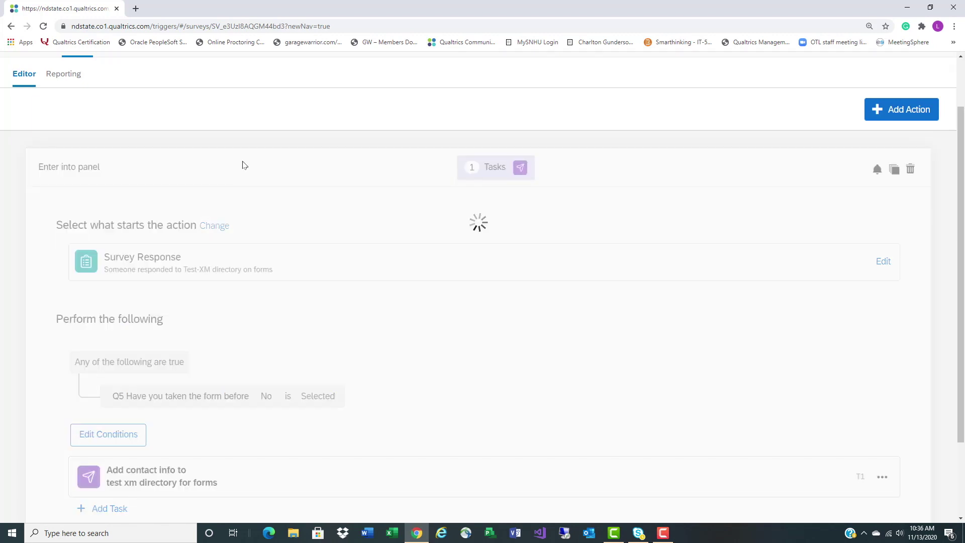
pyautogui.click(338, 174)
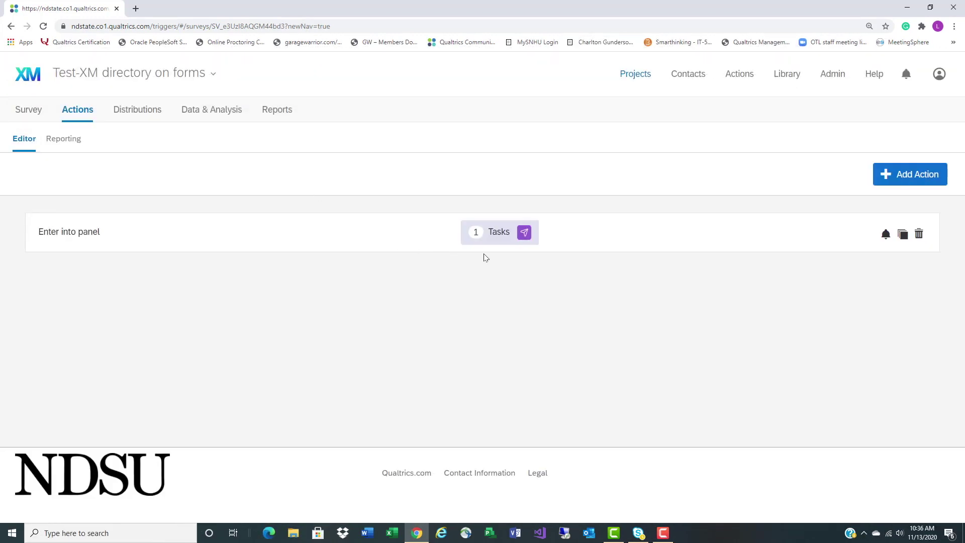
# Add an event-based action triggered by Survey Response 'Response created' and start its conditions
pyautogui.click(921, 182)
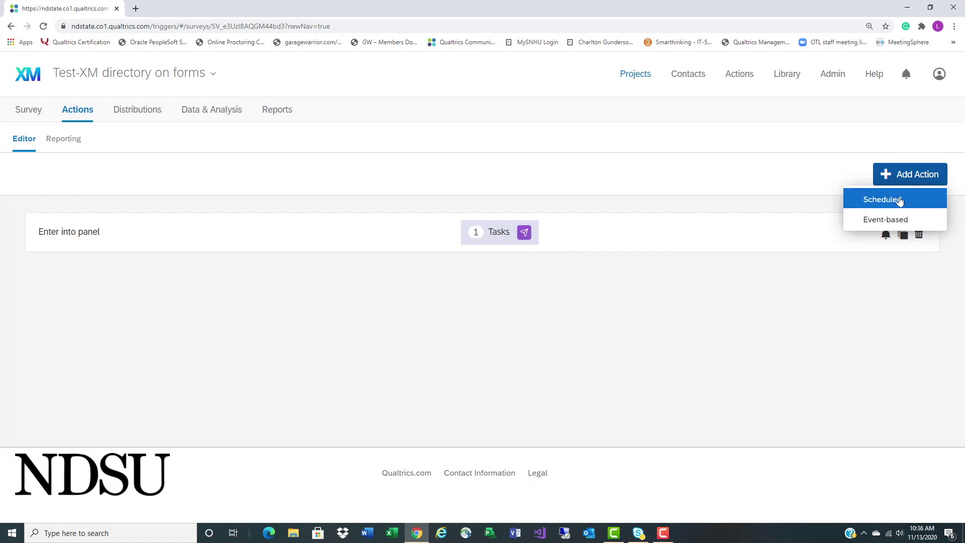
pyautogui.click(874, 220)
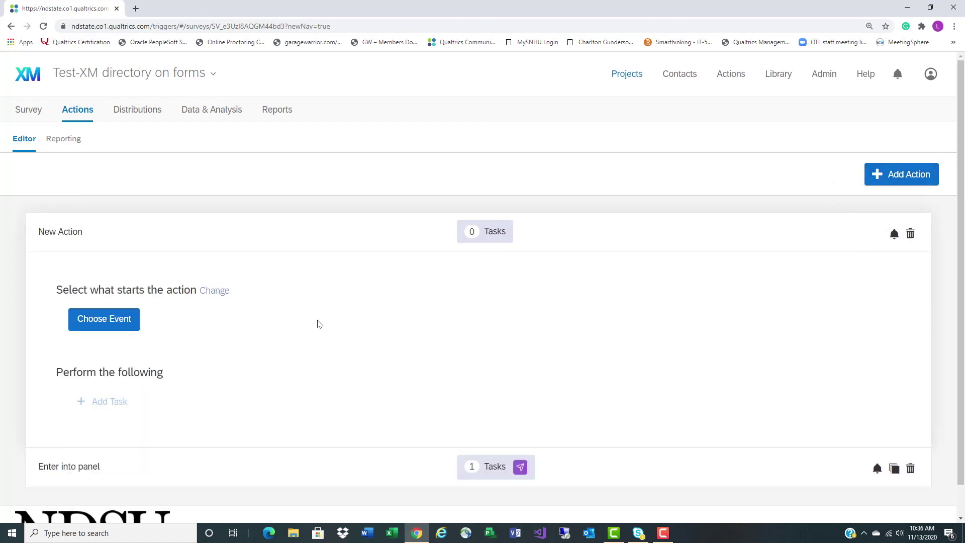
pyautogui.click(87, 324)
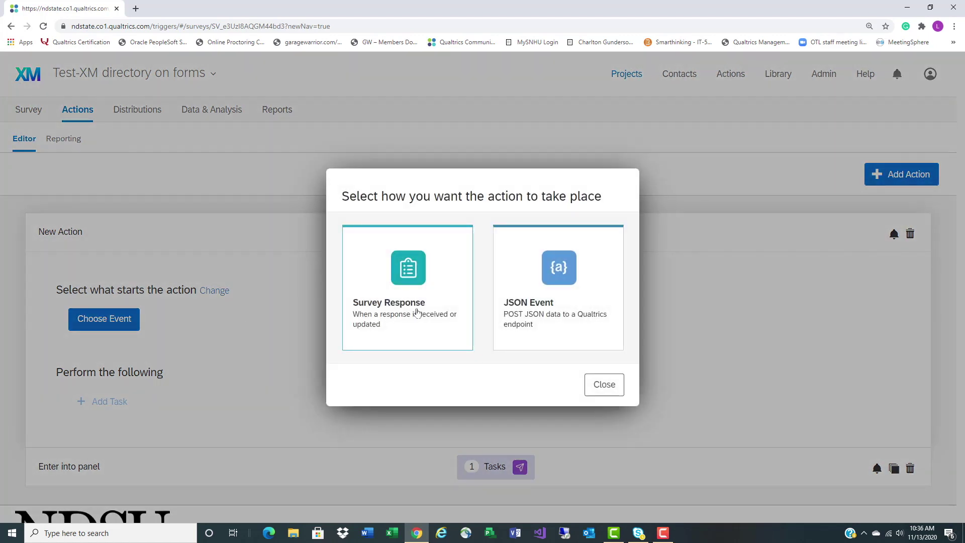
pyautogui.click(416, 313)
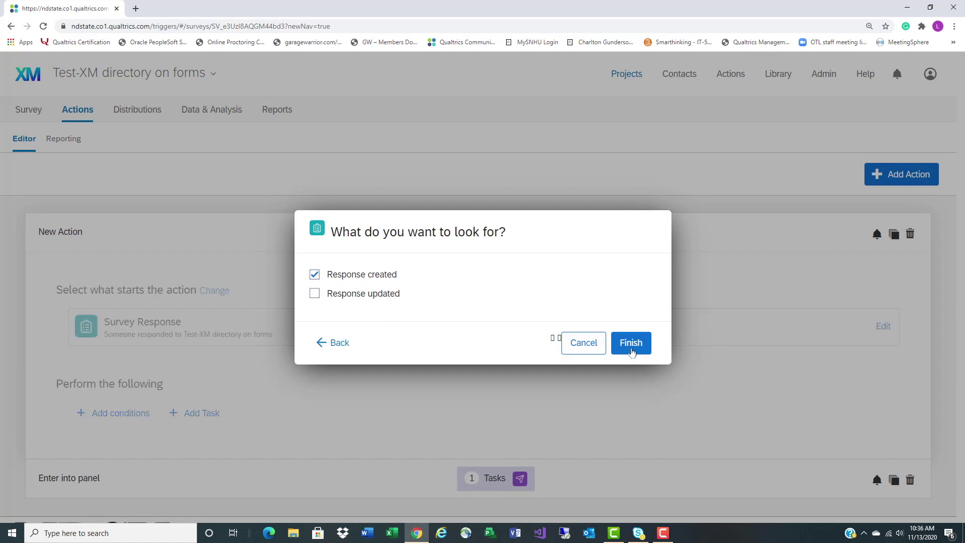
pyautogui.click(630, 343)
pyautogui.click(124, 417)
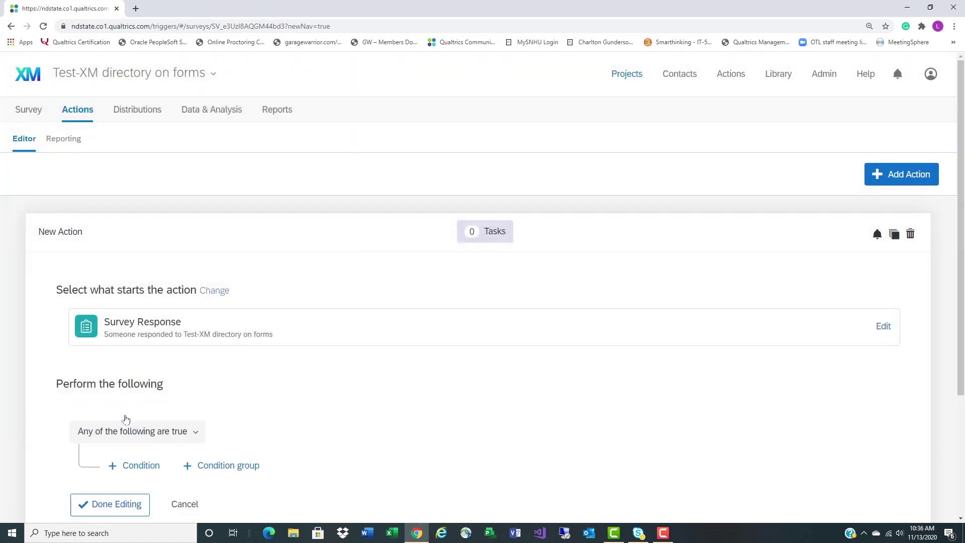
# Add the condition Q19 'Is this information correct?' answer No is Selected, then add a task
pyautogui.click(140, 475)
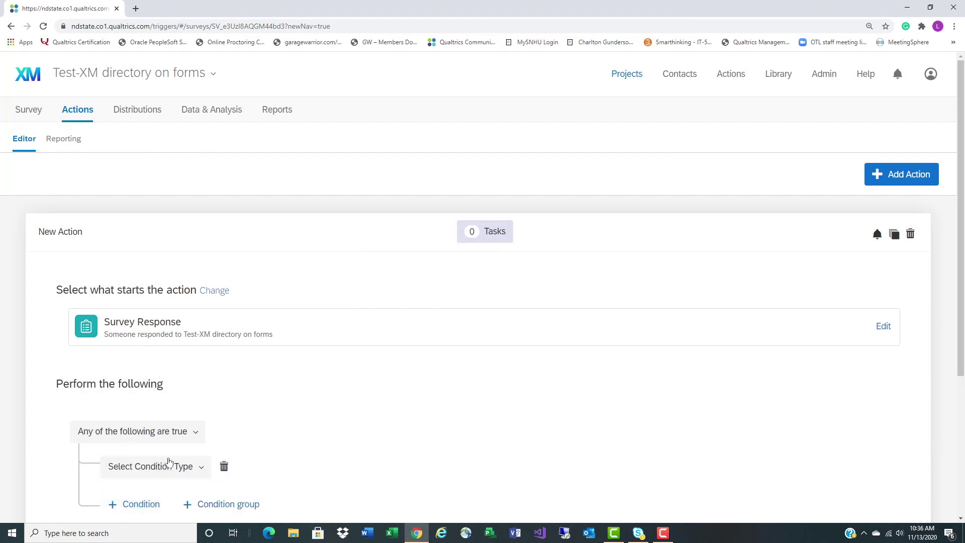
pyautogui.scroll(-3, 166, 463)
pyautogui.click(157, 316)
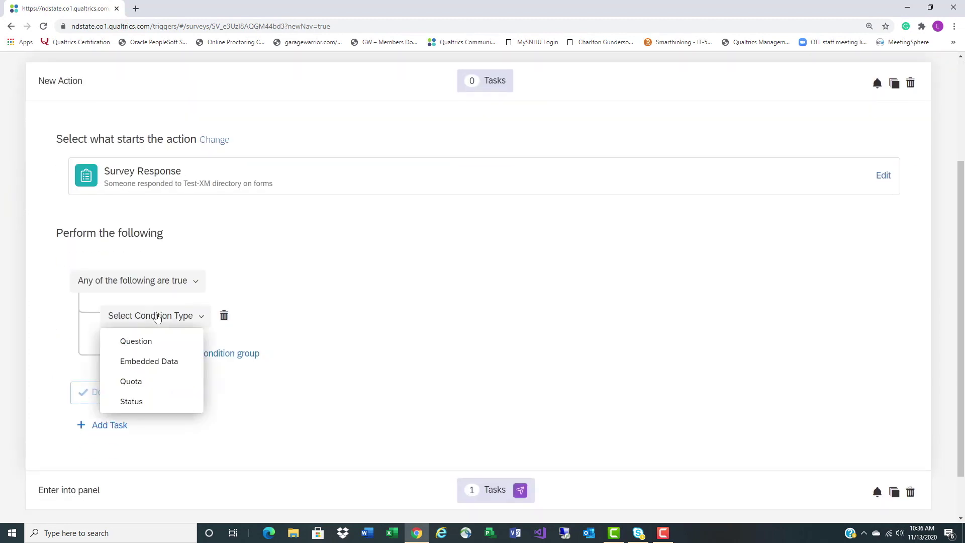
pyautogui.click(143, 342)
pyautogui.click(243, 316)
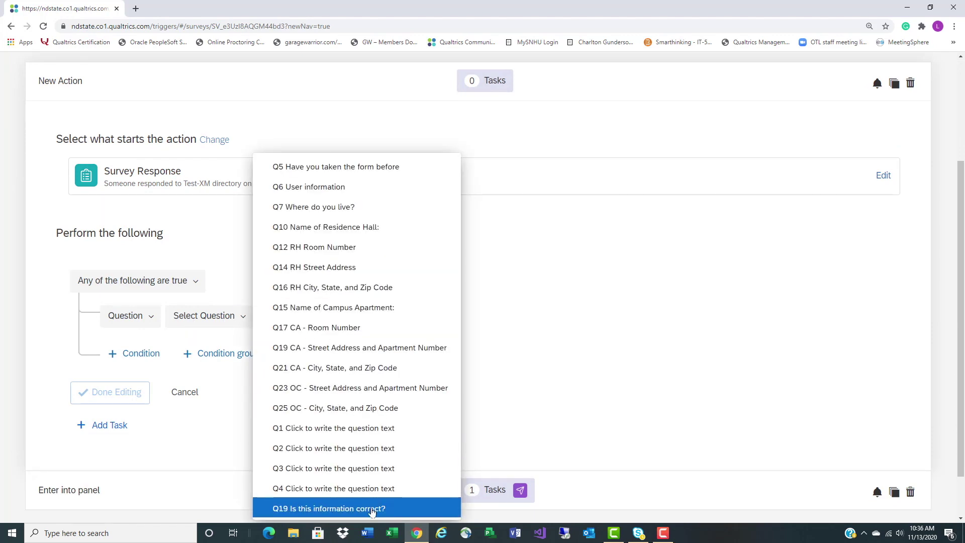
pyautogui.click(372, 509)
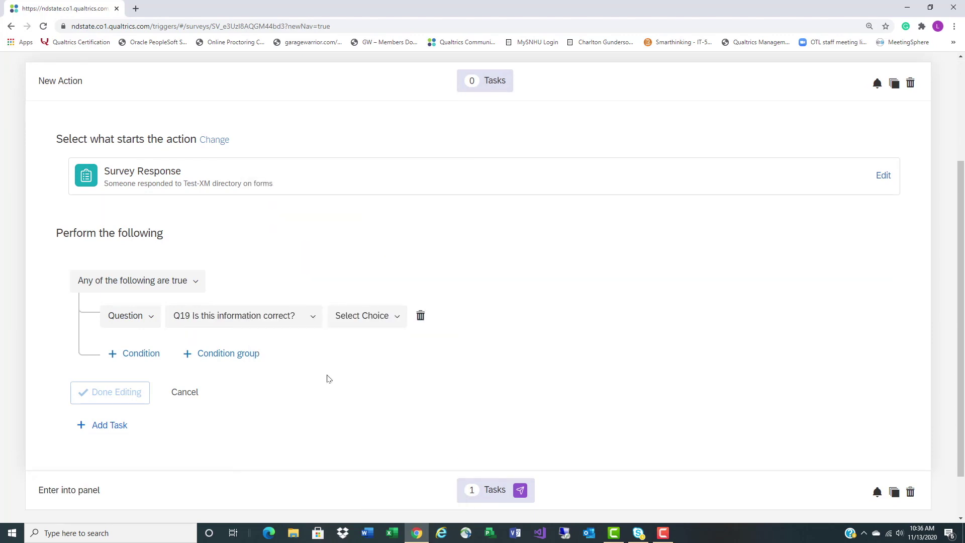
pyautogui.click(343, 318)
pyautogui.click(351, 361)
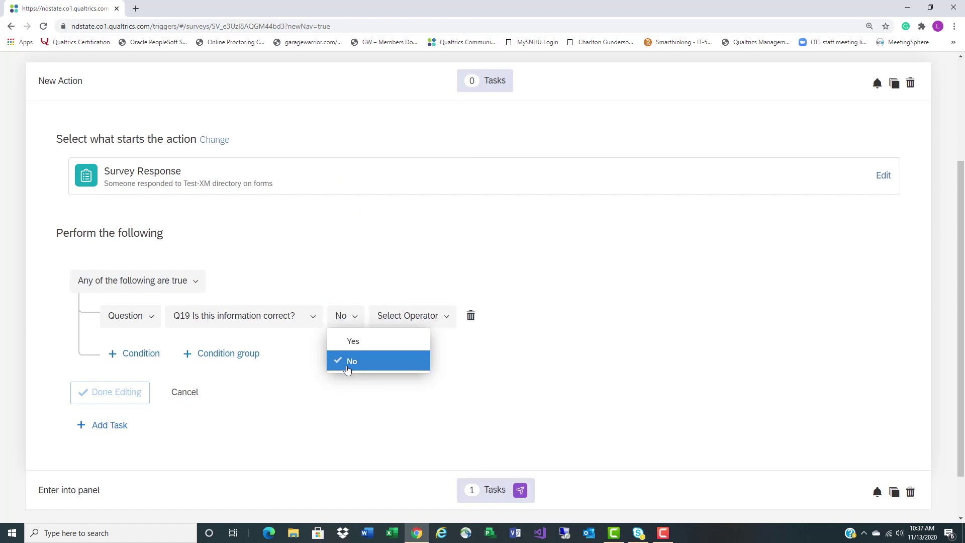
pyautogui.click(395, 326)
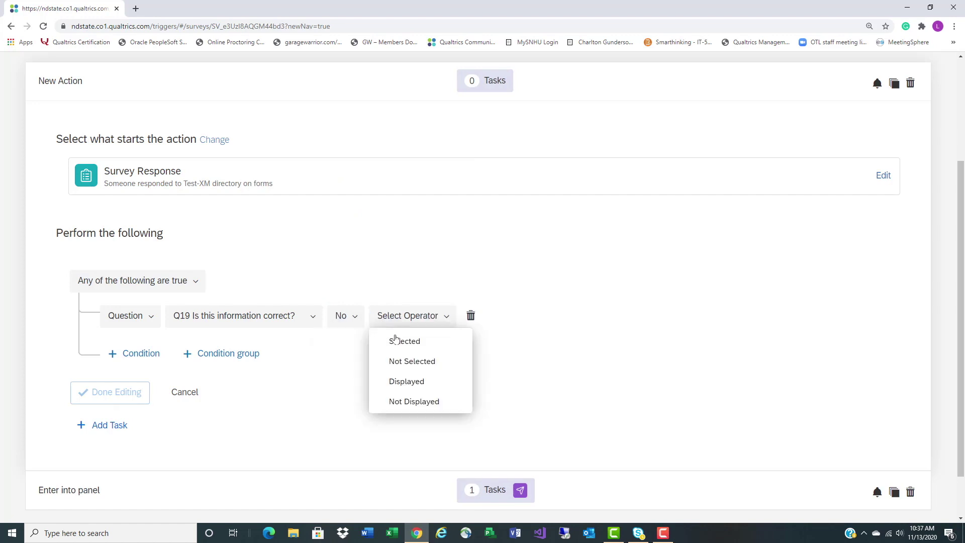
pyautogui.click(396, 338)
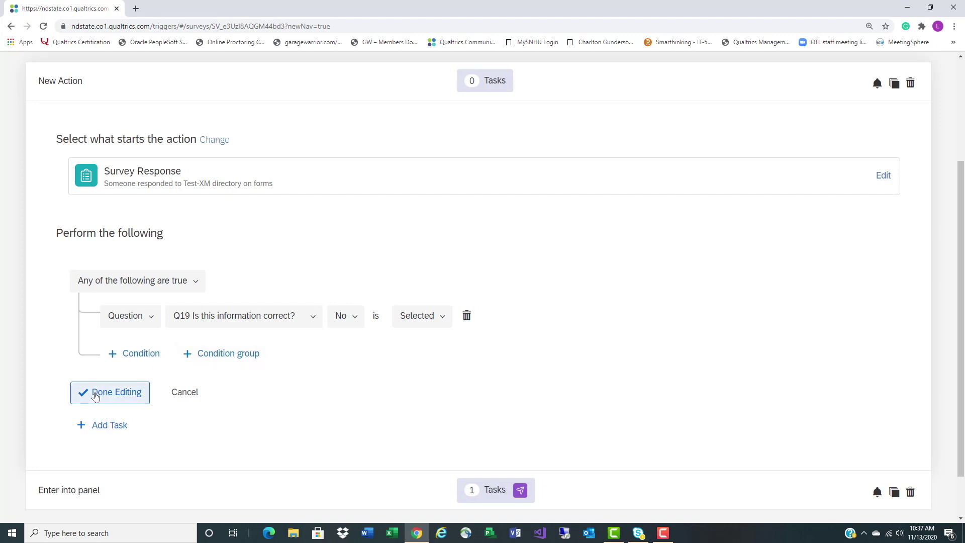
pyautogui.click(95, 396)
pyautogui.click(106, 382)
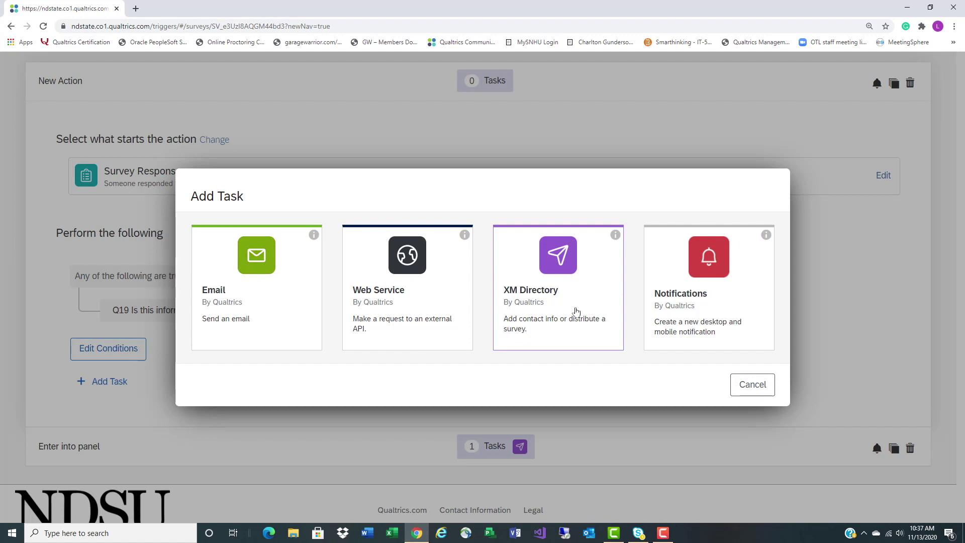
# Create an Add to XM Directory task targeting the 'test xm directory for forms' contact list
pyautogui.click(576, 312)
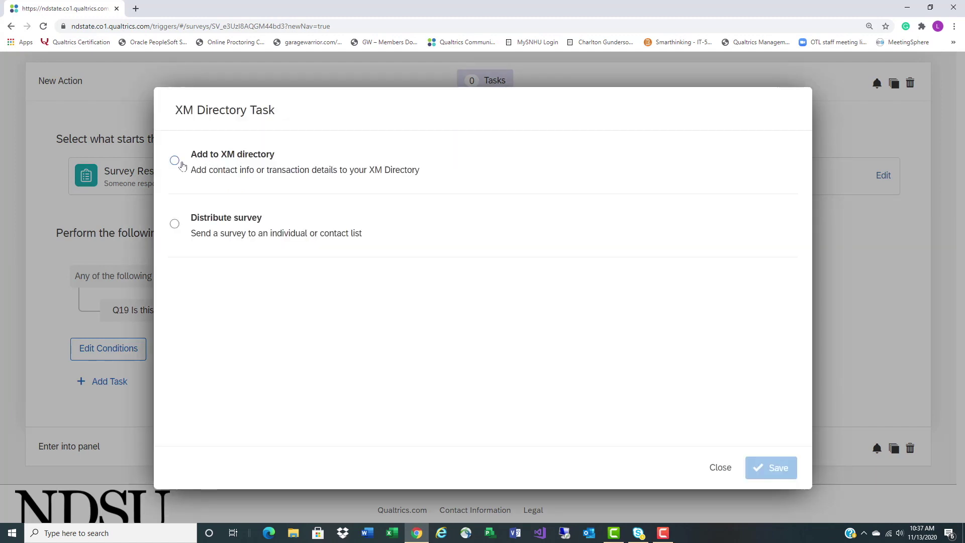
pyautogui.click(176, 161)
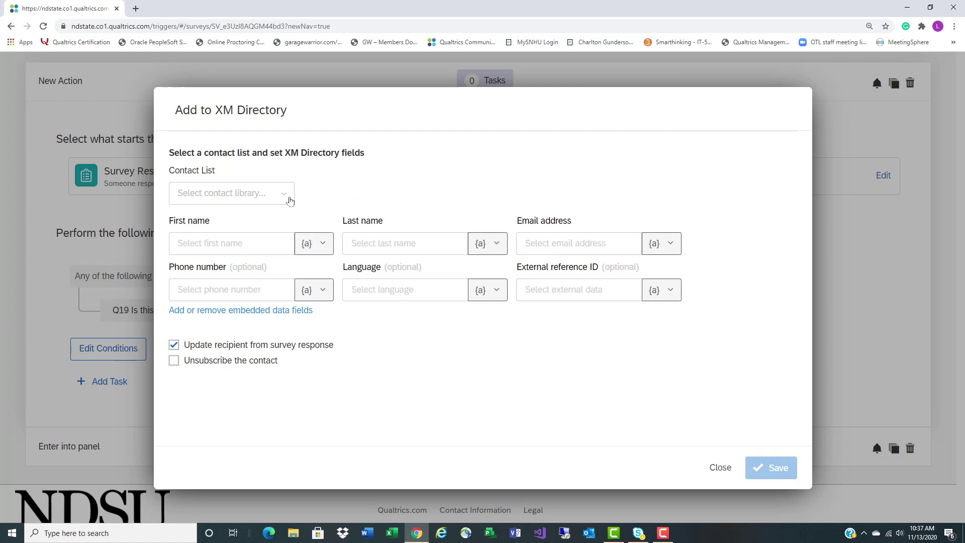
pyautogui.click(286, 196)
pyautogui.moveTo(288, 217)
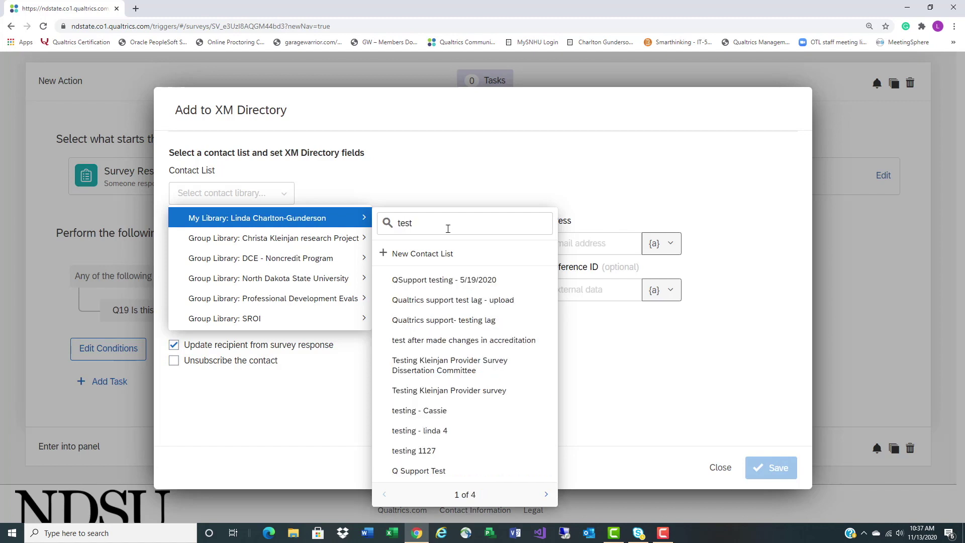
pyautogui.write('xm')
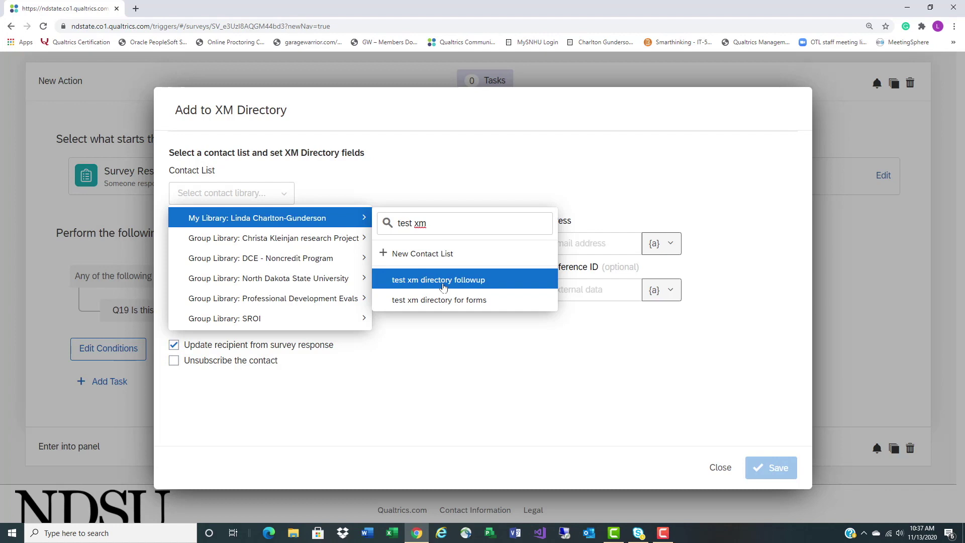
pyautogui.click(441, 301)
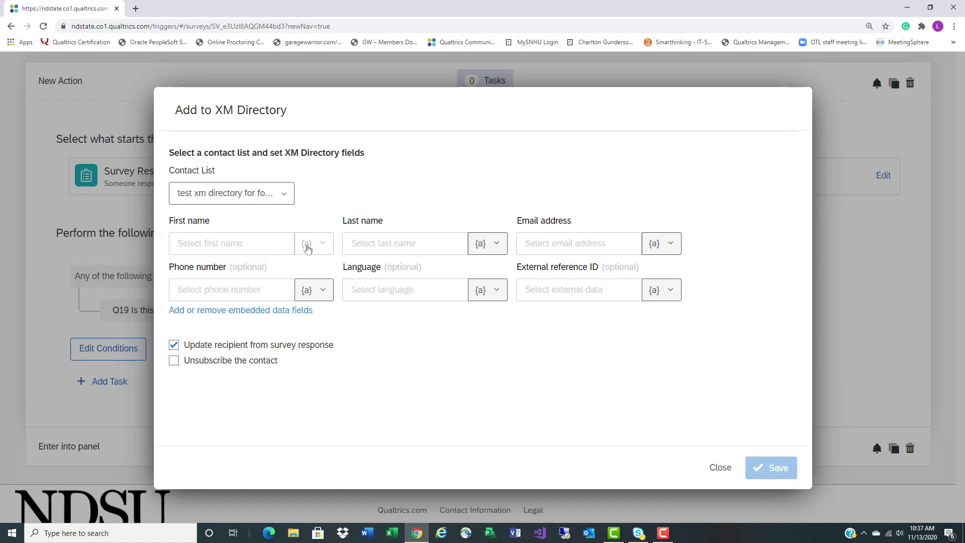
# Pipe Q6 answers into the contact's name and email, then save the task
pyautogui.click(312, 243)
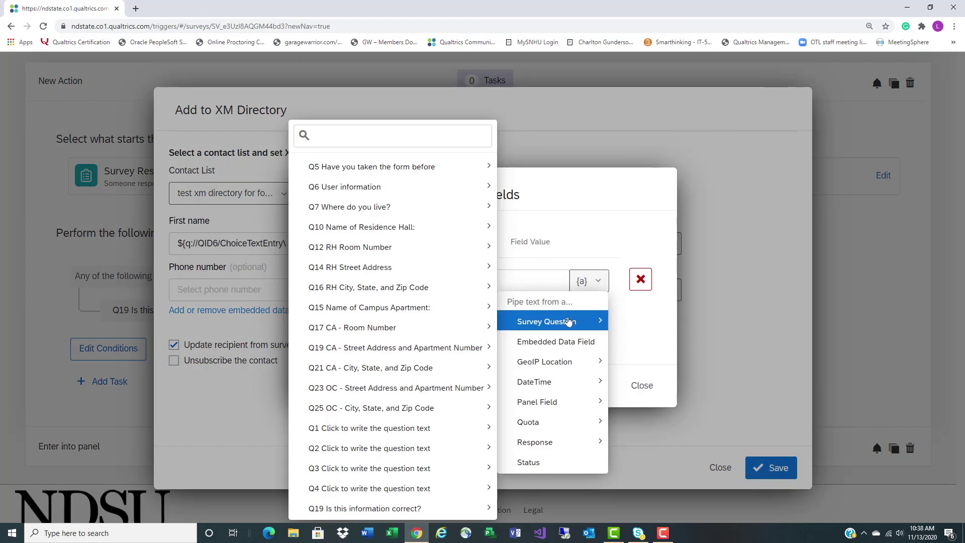
pyautogui.click(722, 472)
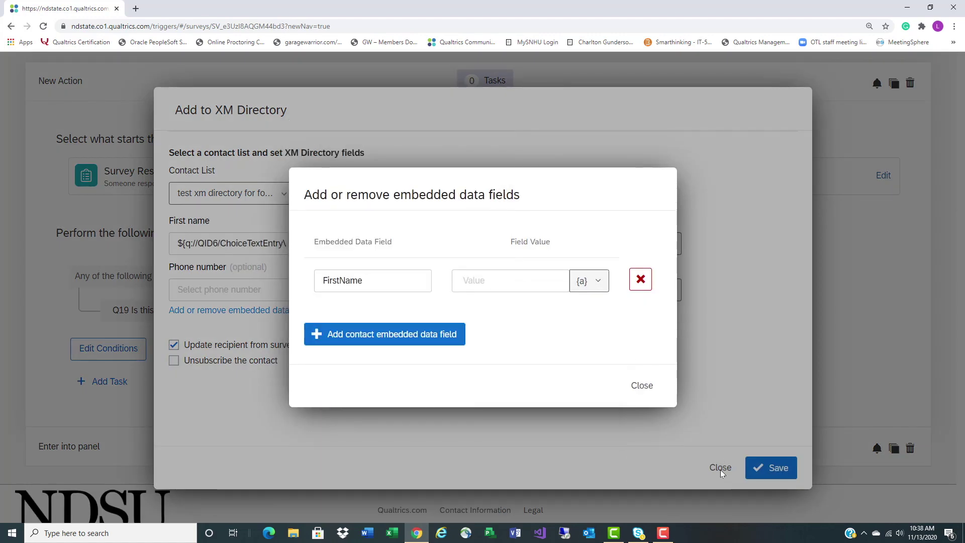
pyautogui.click(642, 385)
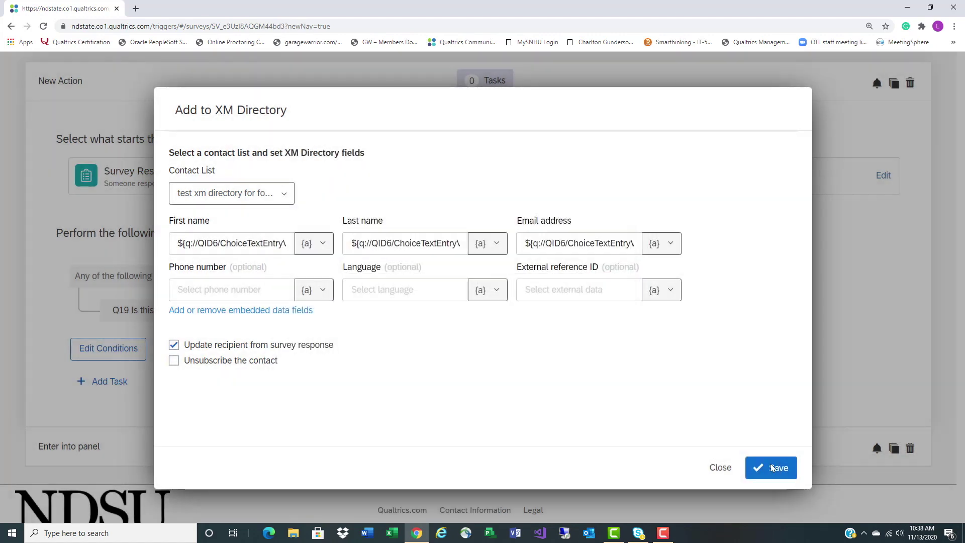
pyautogui.click(779, 467)
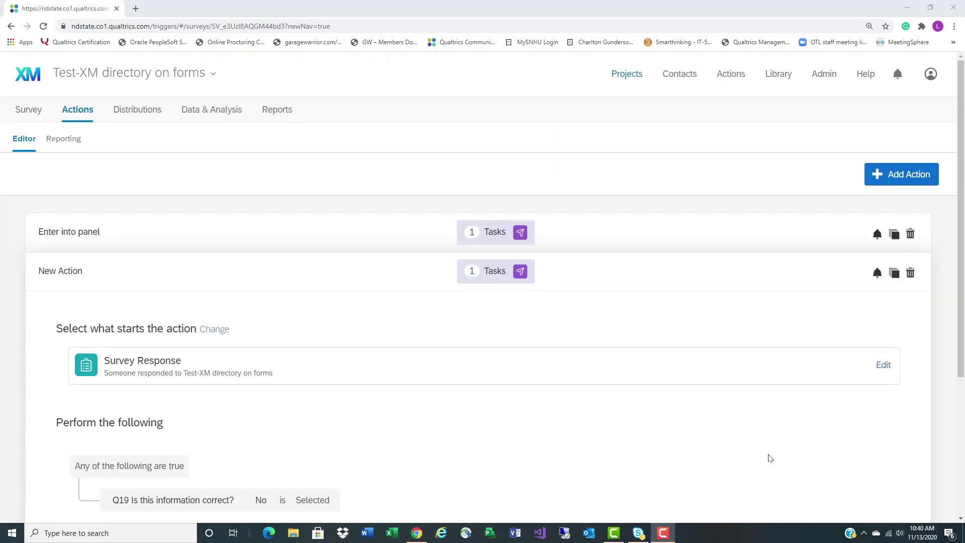
# Reopen the XM Directory task and pipe the Recipient First Name panel field into First name
pyautogui.scroll(-2, 768, 457)
pyautogui.scroll(-2, 767, 457)
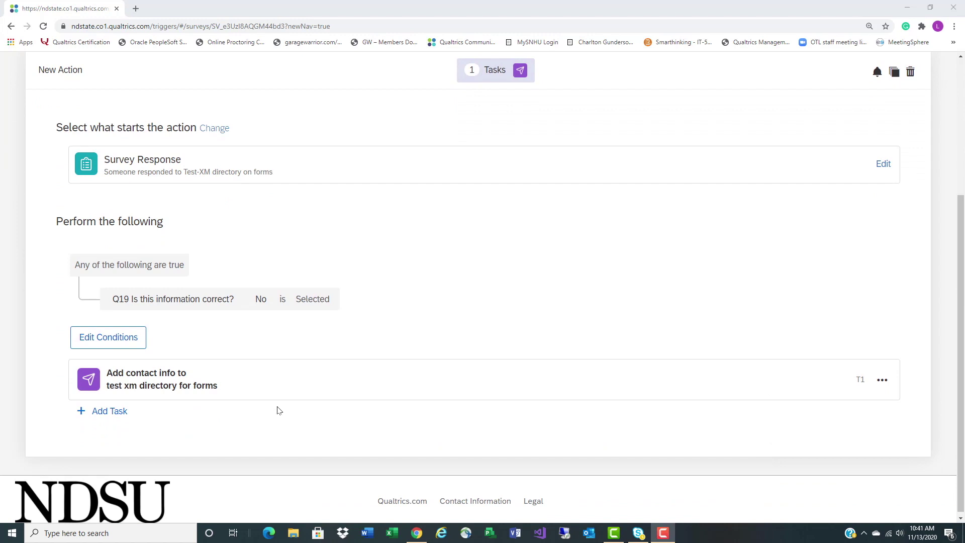
pyautogui.click(243, 386)
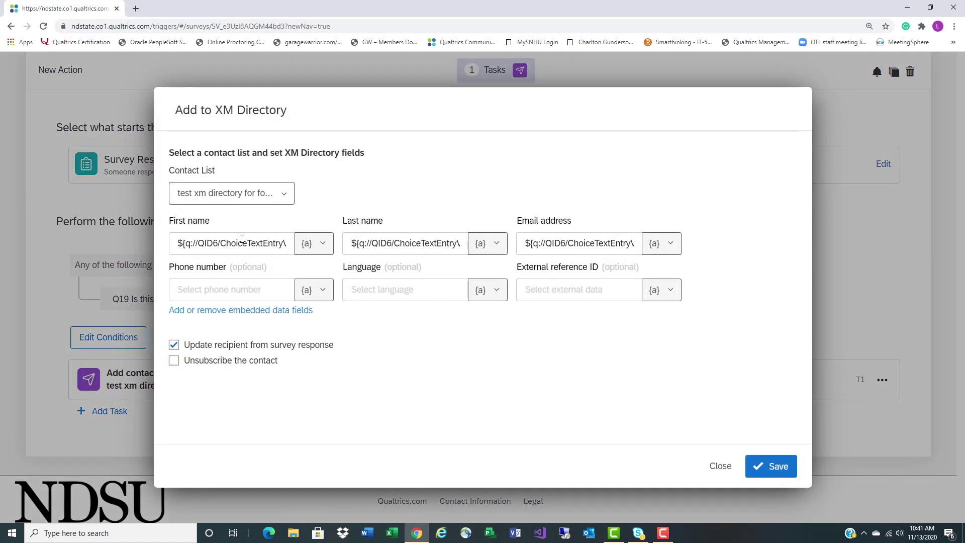
pyautogui.moveTo(274, 243); pyautogui.dragTo(318, 250)
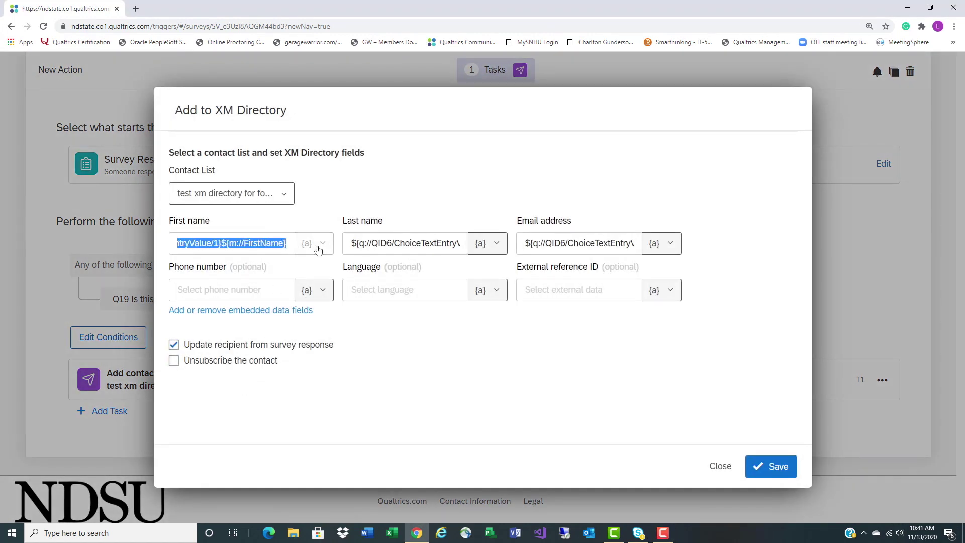
pyautogui.press('BackSpace')
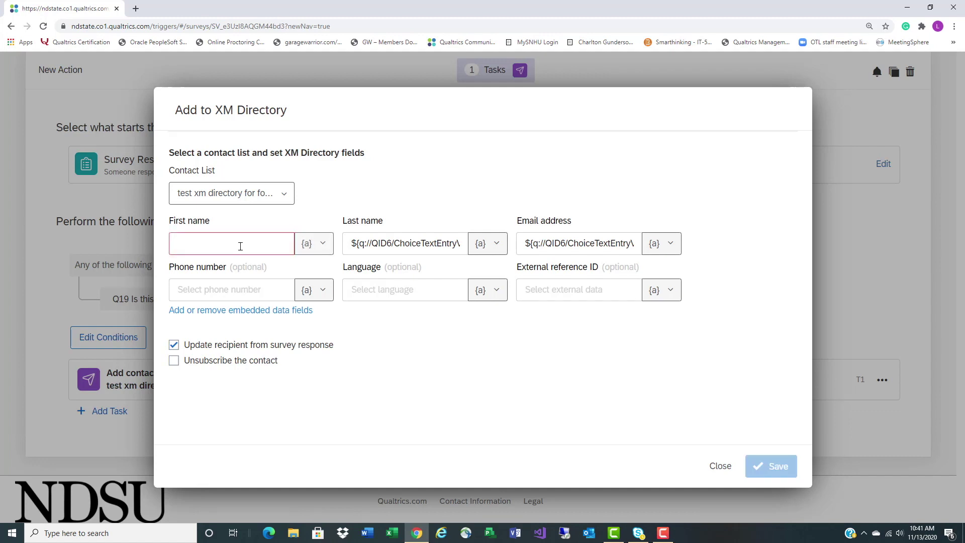
pyautogui.click(301, 244)
pyautogui.moveTo(320, 283)
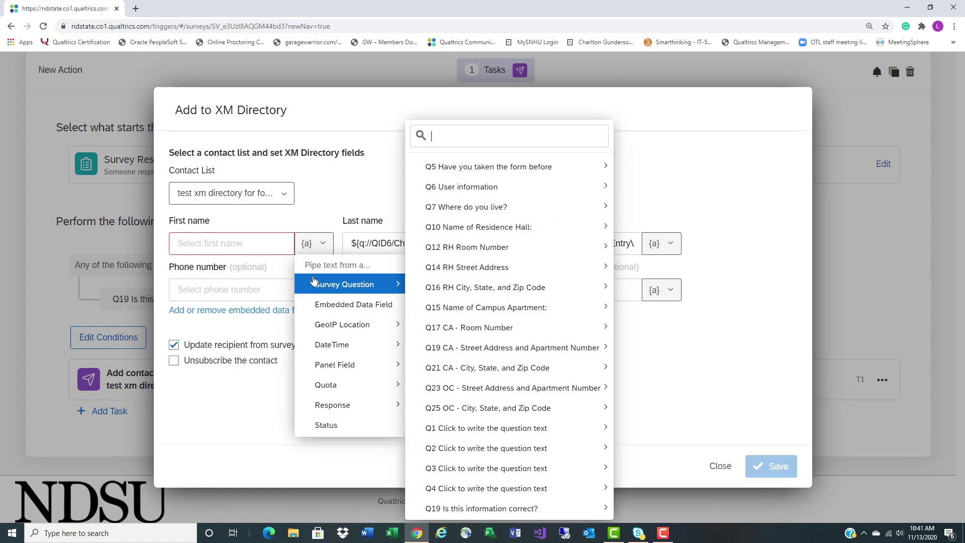
pyautogui.moveTo(335, 365)
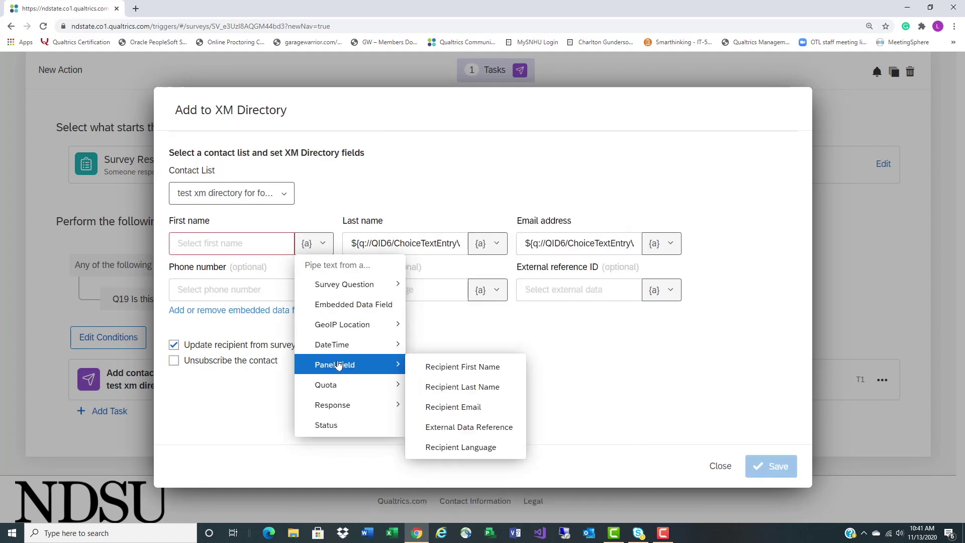
pyautogui.click(480, 372)
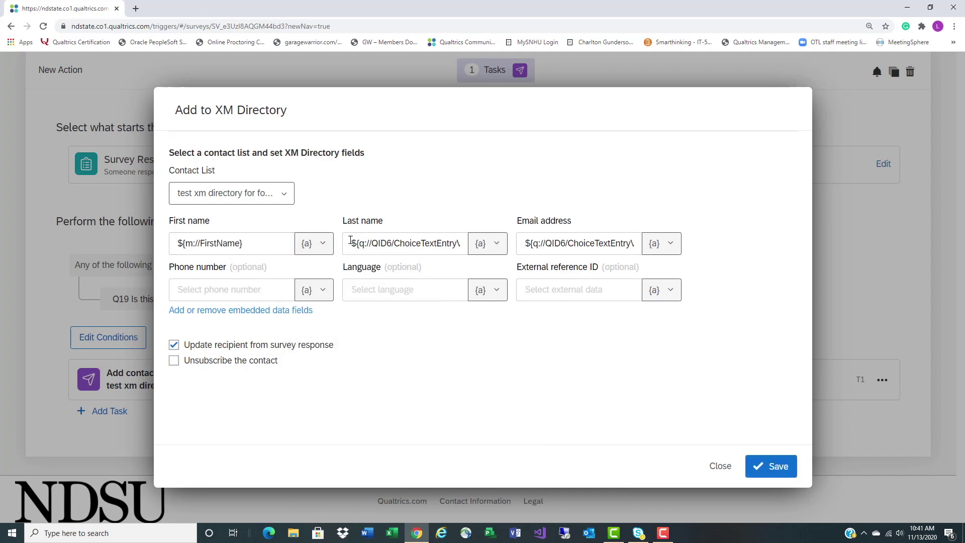
# Replace Last name and Email address with the Recipient Last Name and Recipient Email panel fields
pyautogui.moveTo(350, 240); pyautogui.dragTo(489, 261)
pyautogui.press('BackSpace')
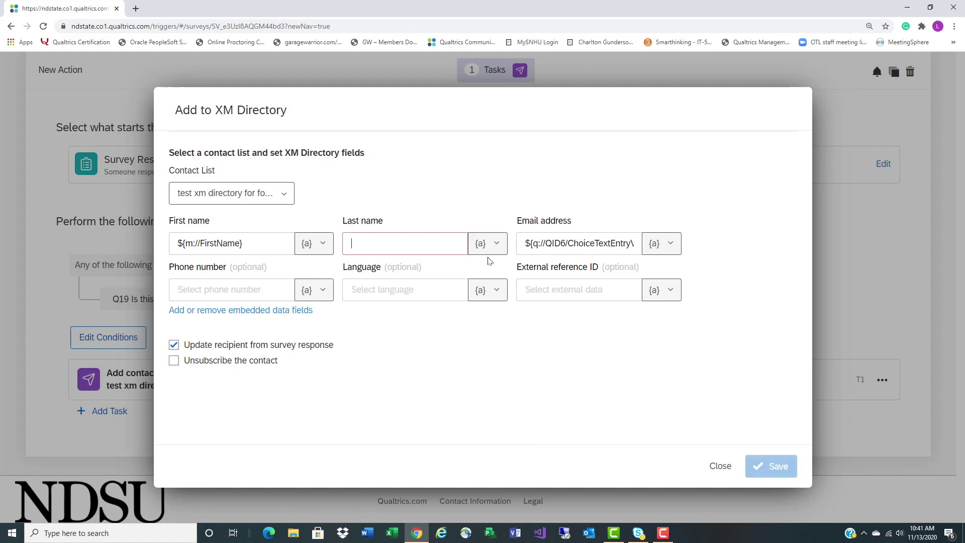
pyautogui.click(495, 243)
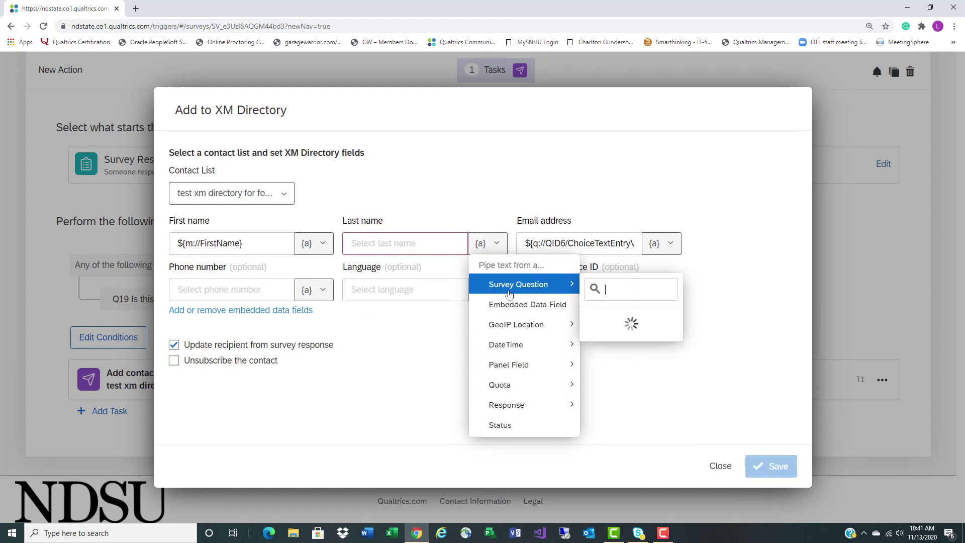
pyautogui.moveTo(531, 367)
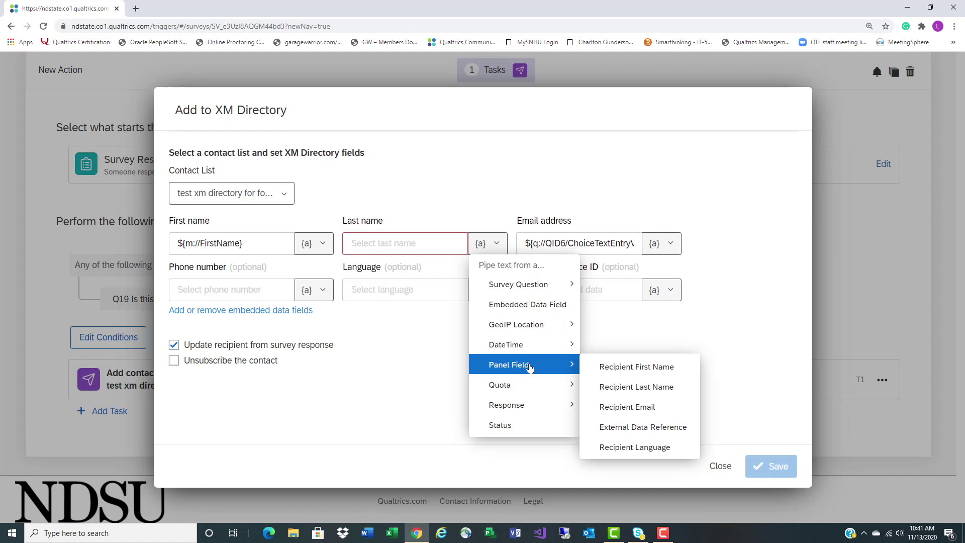
pyautogui.click(666, 397)
pyautogui.moveTo(520, 246); pyautogui.dragTo(708, 269)
pyautogui.press('BackSpace')
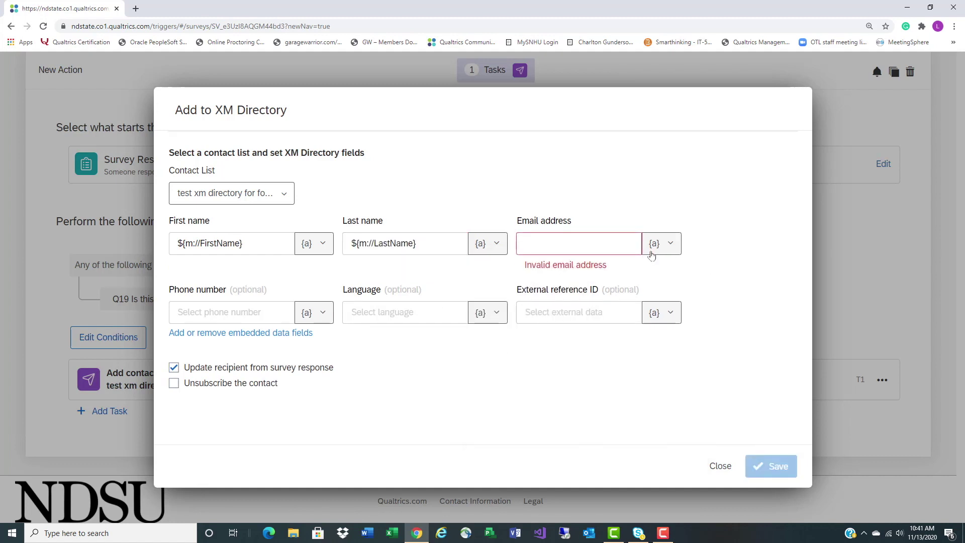
pyautogui.click(659, 243)
pyautogui.moveTo(617, 362)
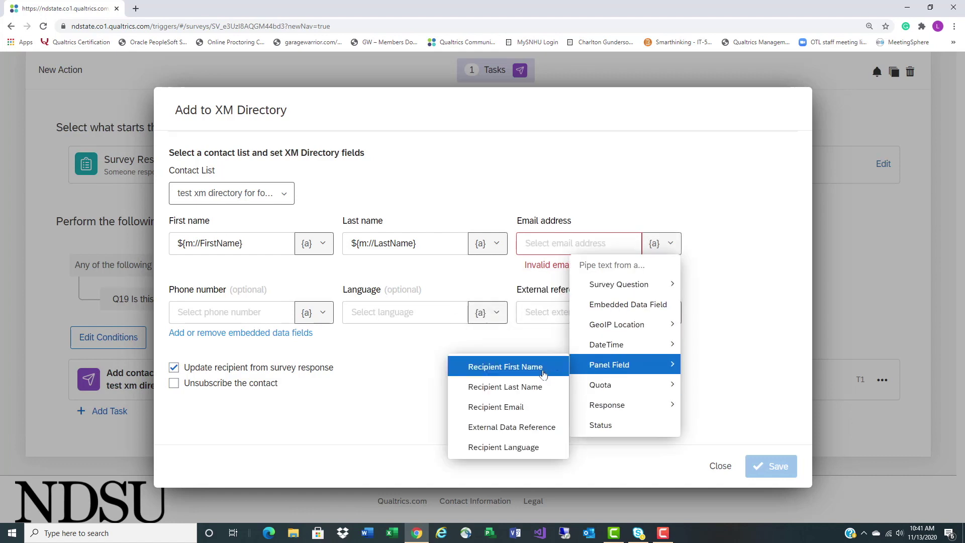
pyautogui.click(522, 409)
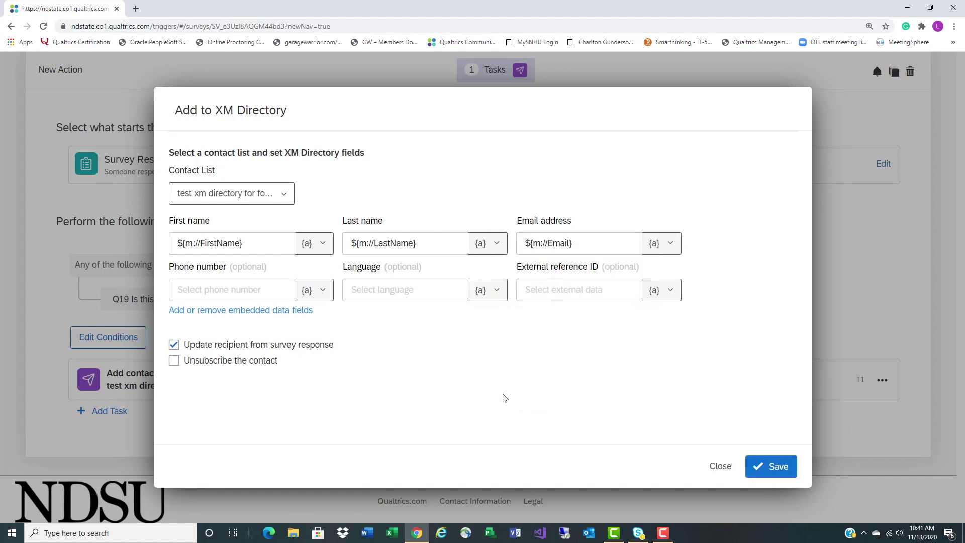
pyautogui.click(250, 311)
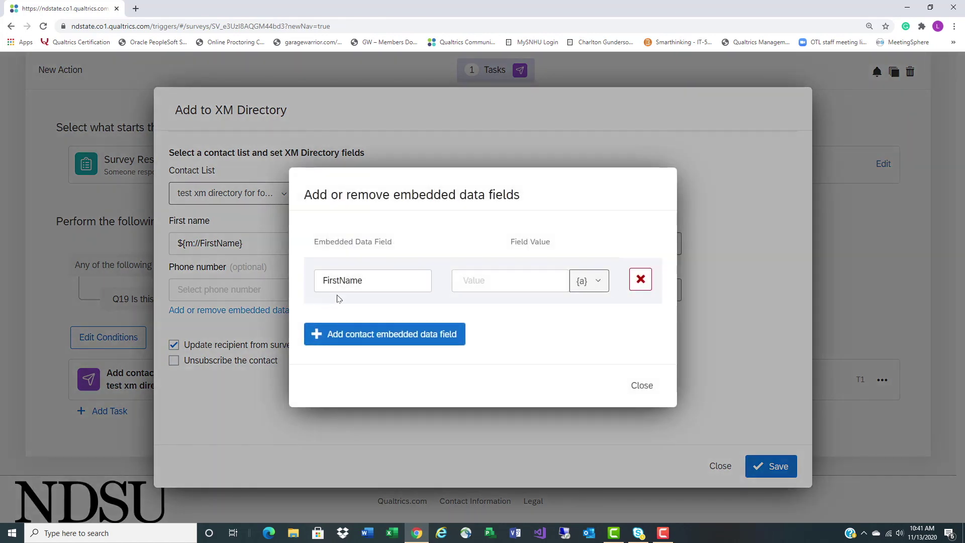
# Rename the first embedded data field to WhereDoYouLive and pipe Q7's selected choice into it
pyautogui.click(469, 284)
pyautogui.moveTo(378, 277); pyautogui.dragTo(299, 280)
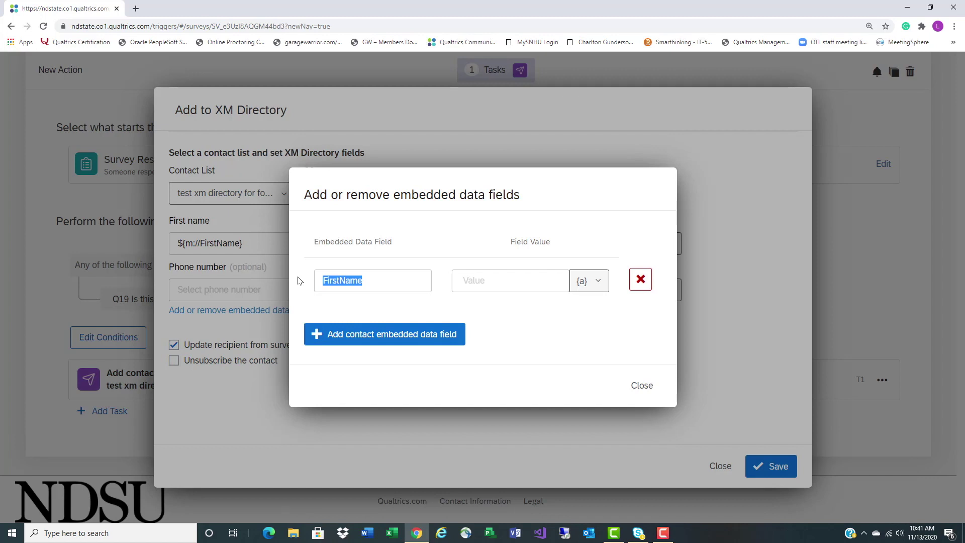
pyautogui.write('WhereDoYouLive')
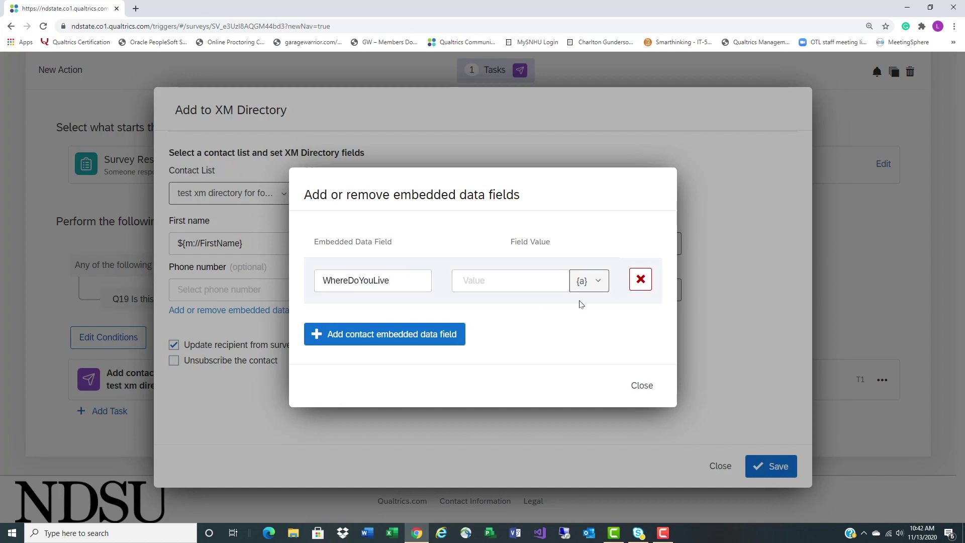
pyautogui.click(581, 280)
pyautogui.moveTo(572, 324)
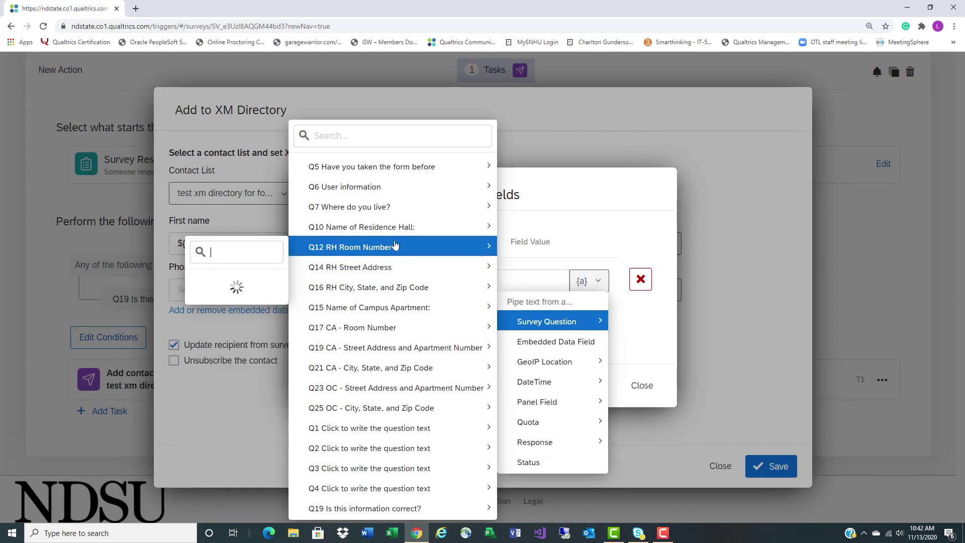
pyautogui.moveTo(403, 291)
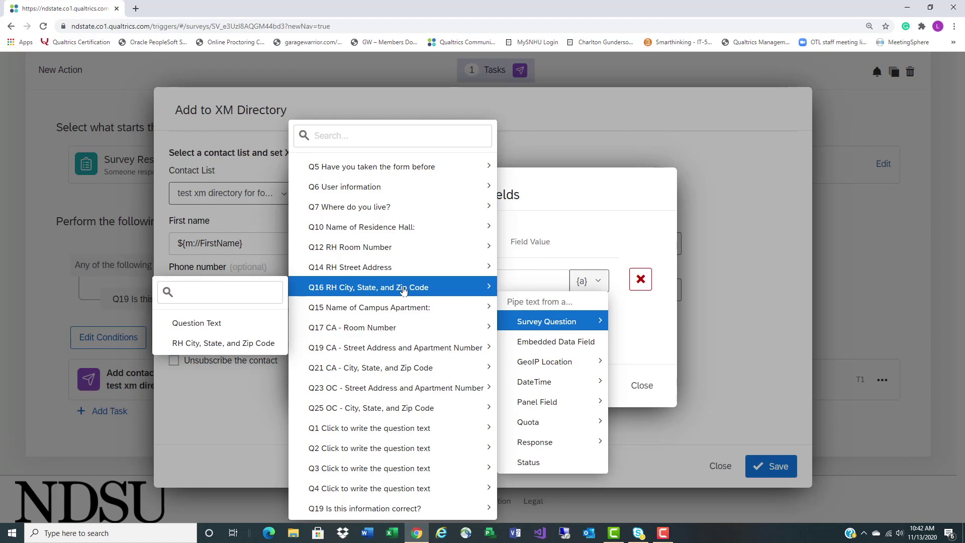
pyautogui.moveTo(397, 207)
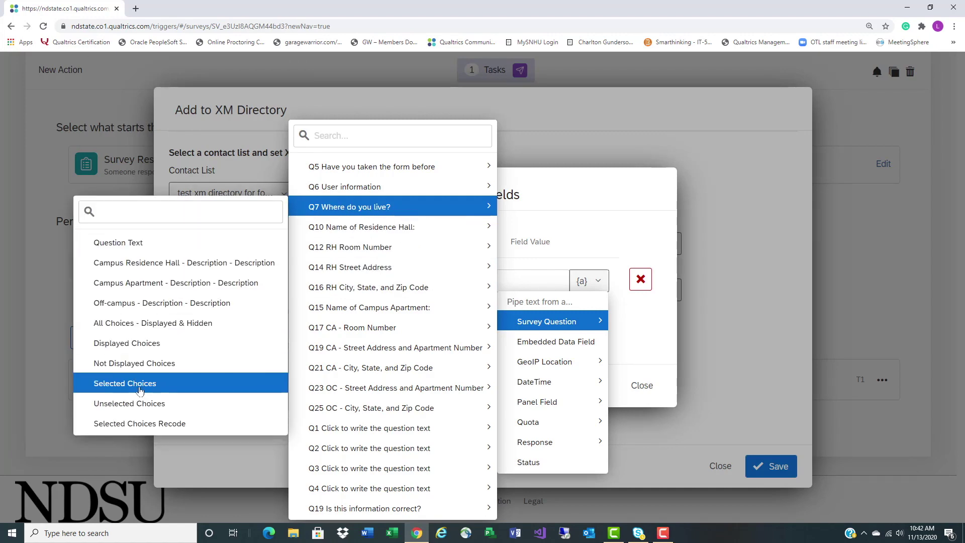
pyautogui.click(140, 383)
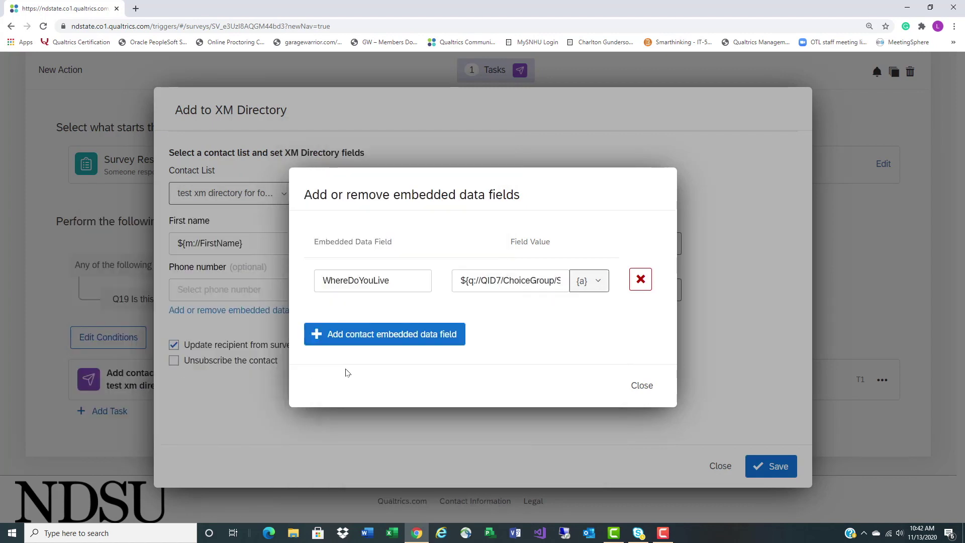
# Add a ResideinceHall field whose value pipes Q10's selected residence hall
pyautogui.click(357, 336)
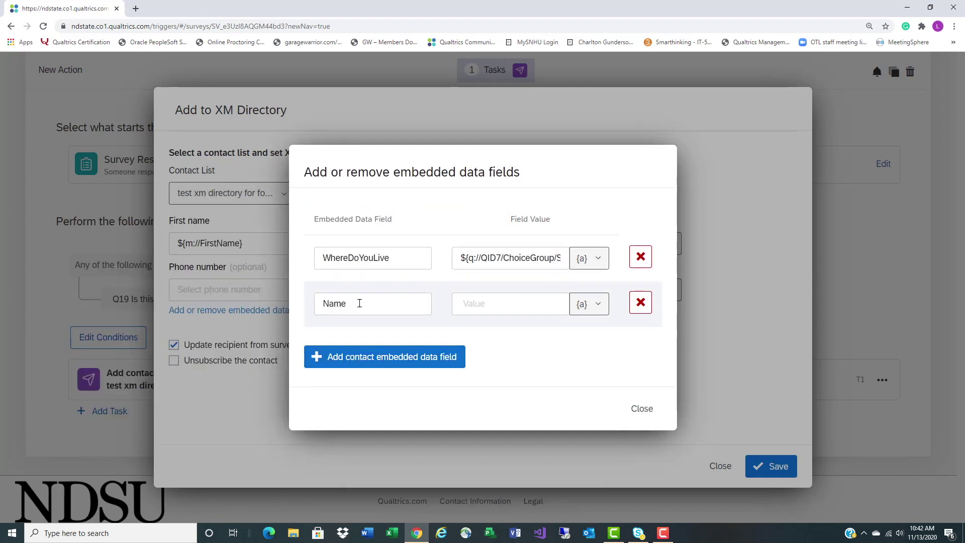
pyautogui.write('ResideinceHall')
pyautogui.click(588, 304)
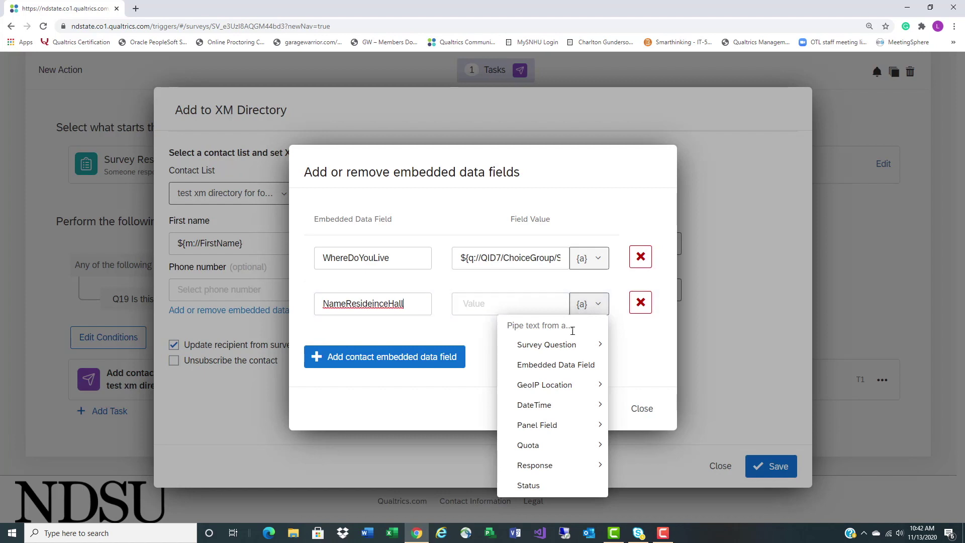
pyautogui.moveTo(571, 344)
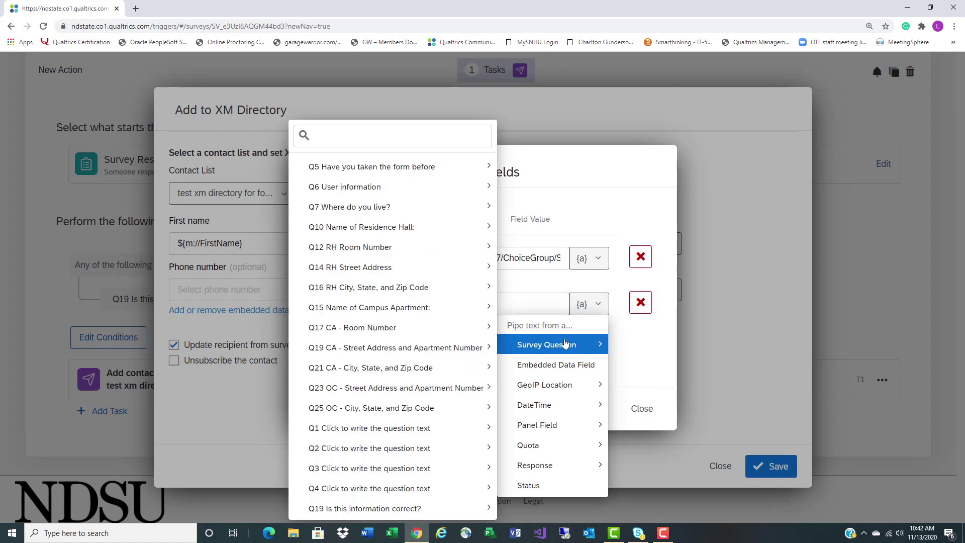
pyautogui.moveTo(434, 236)
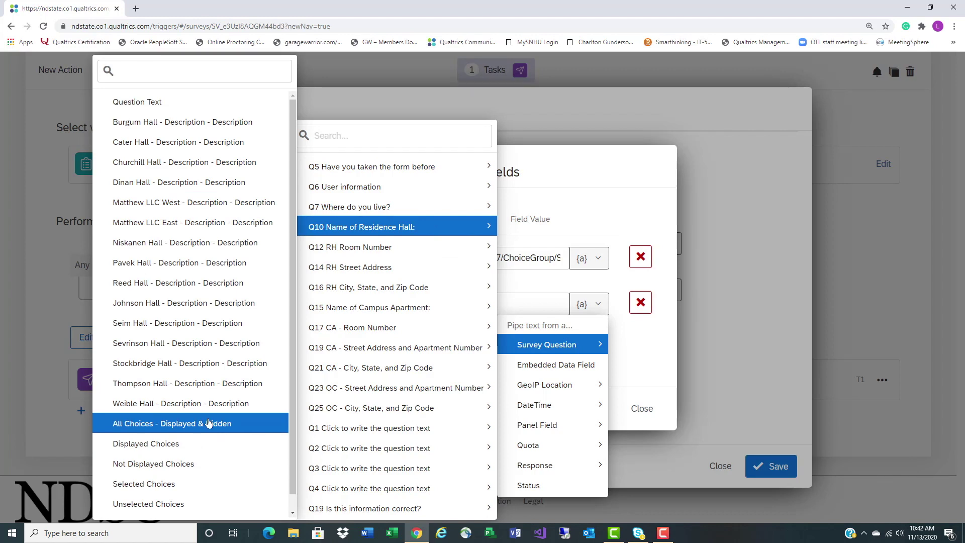
pyautogui.click(169, 483)
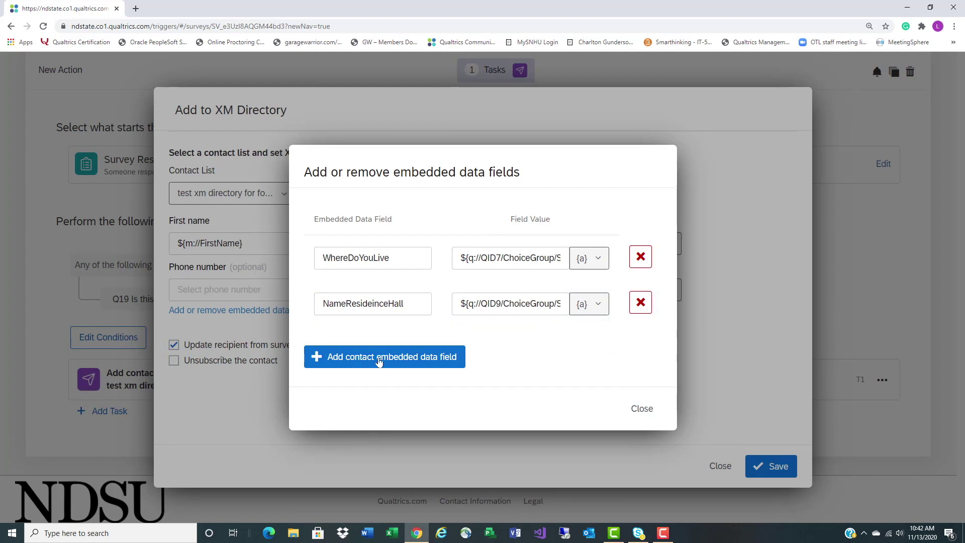
# Add an RHRoom field piping the RH Room Number answer, then close the list
pyautogui.click(380, 360)
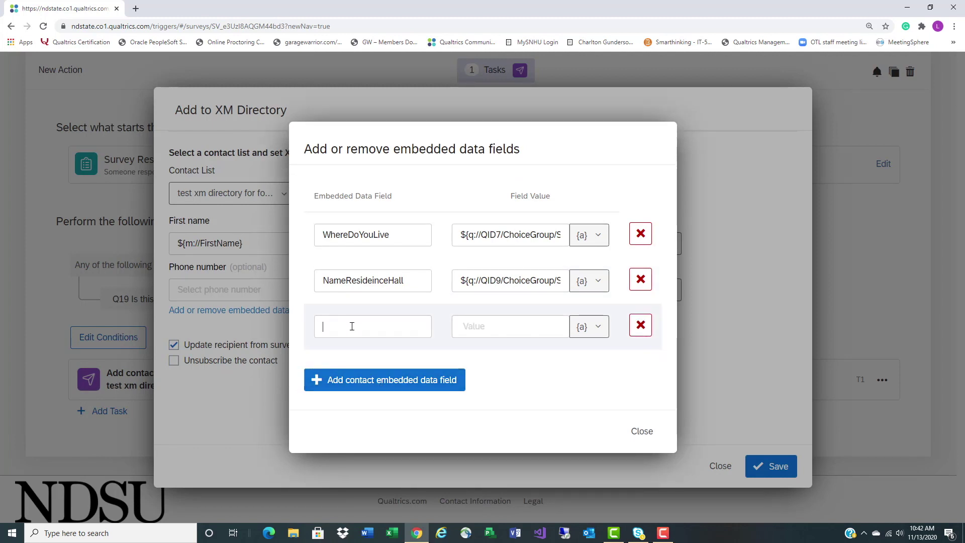
pyautogui.write('RHRoom')
pyautogui.click(589, 326)
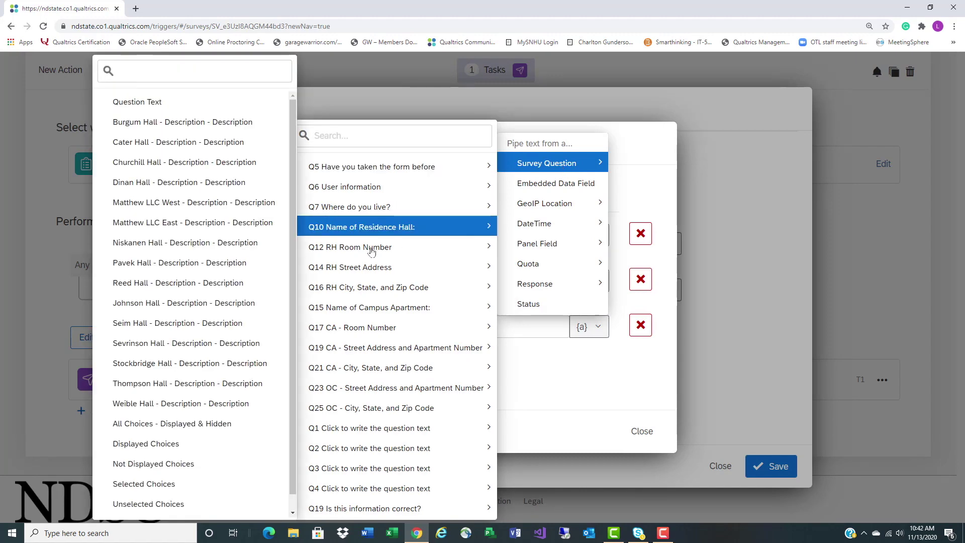
pyautogui.moveTo(371, 246)
pyautogui.click(226, 302)
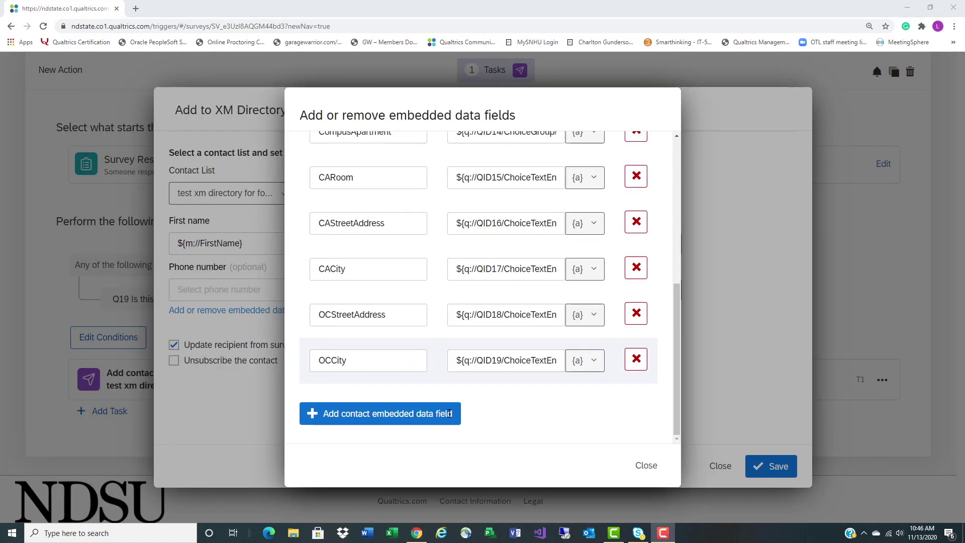
pyautogui.scroll(1, 449, 413)
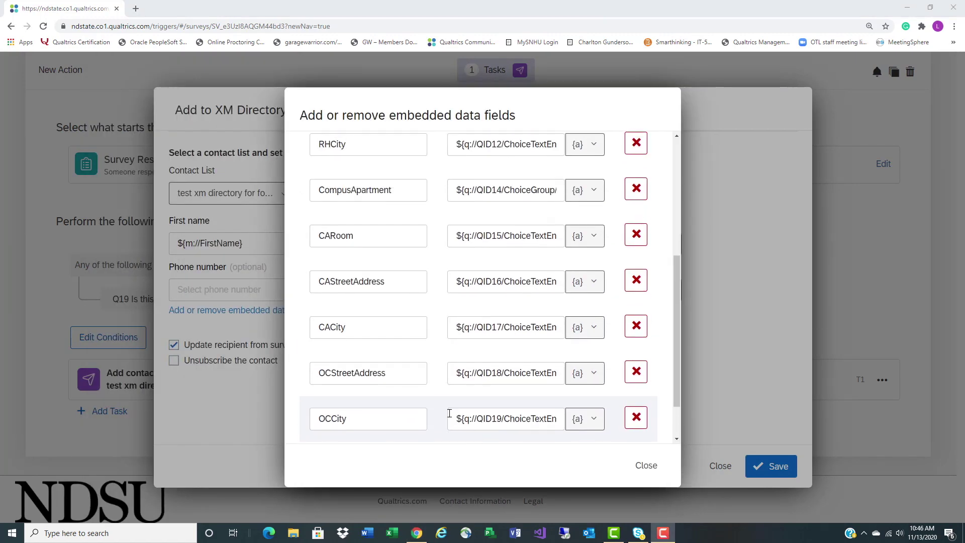
pyautogui.scroll(5, 449, 413)
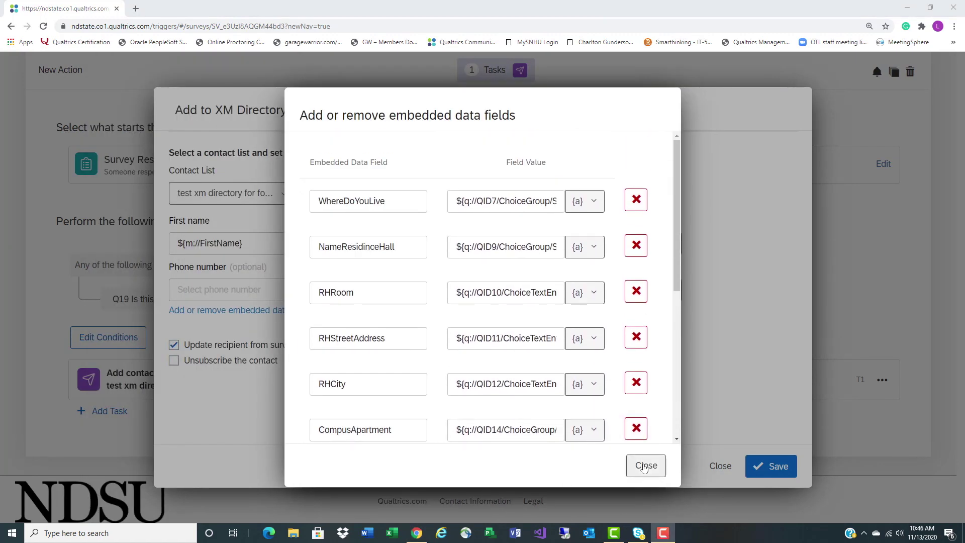
pyautogui.click(646, 466)
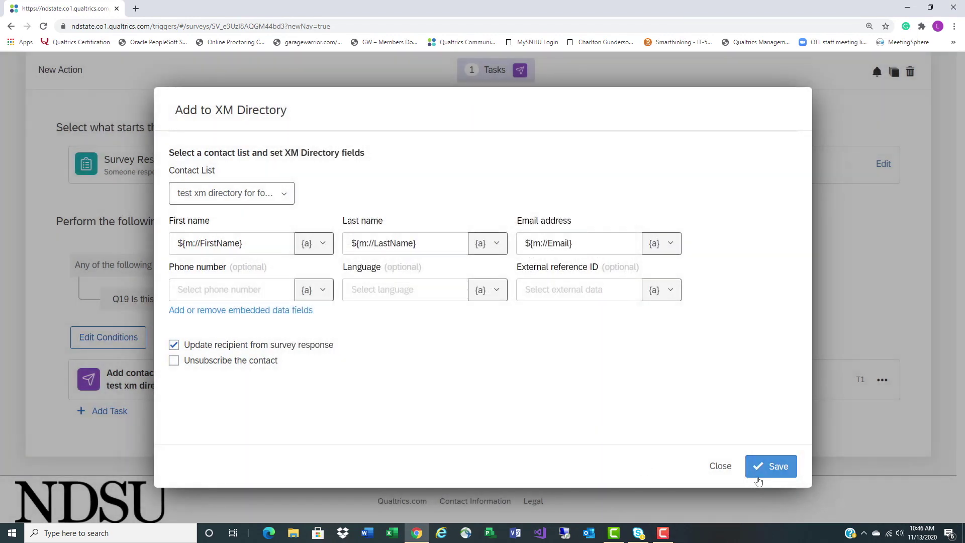
# Save the XM Directory task and return to the Survey editor
pyautogui.click(769, 475)
pyautogui.click(769, 467)
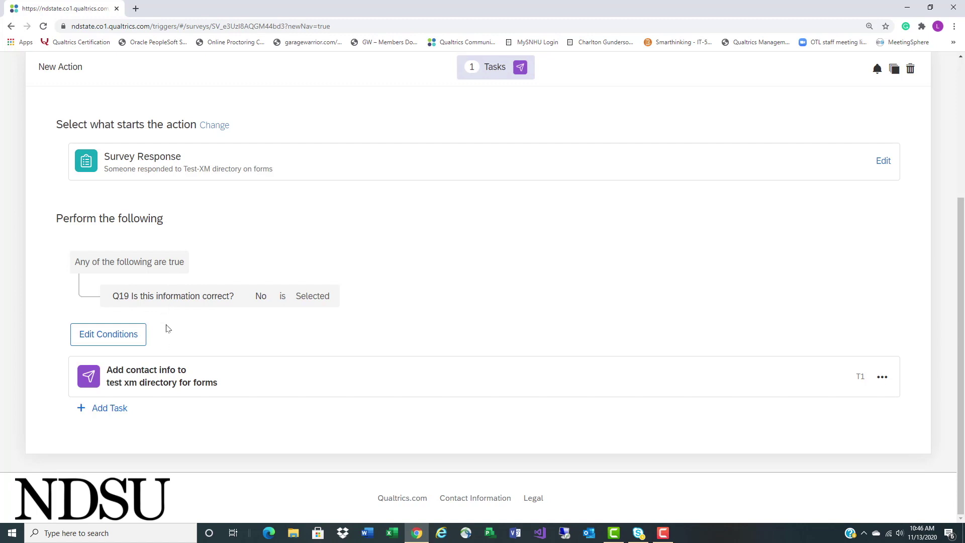
pyautogui.scroll(4, 351, 366)
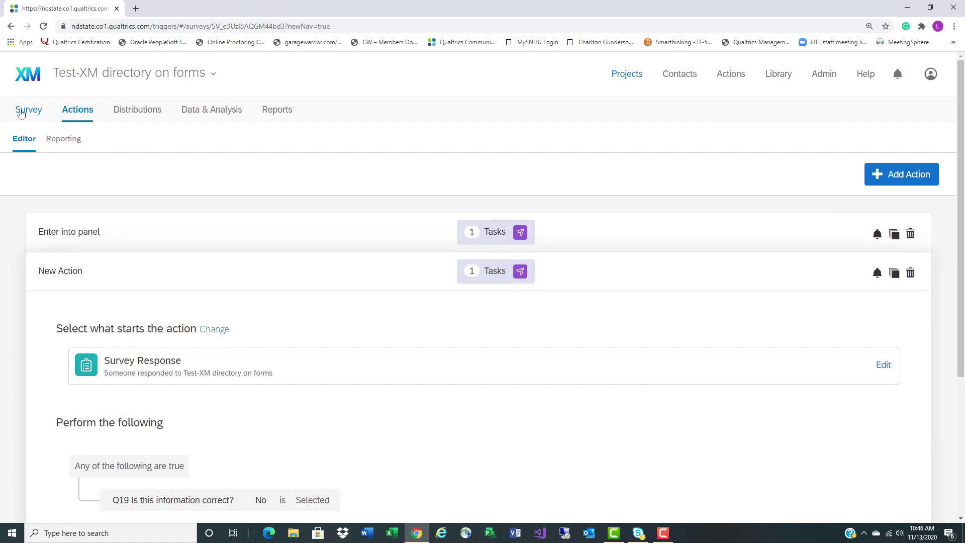
pyautogui.click(23, 110)
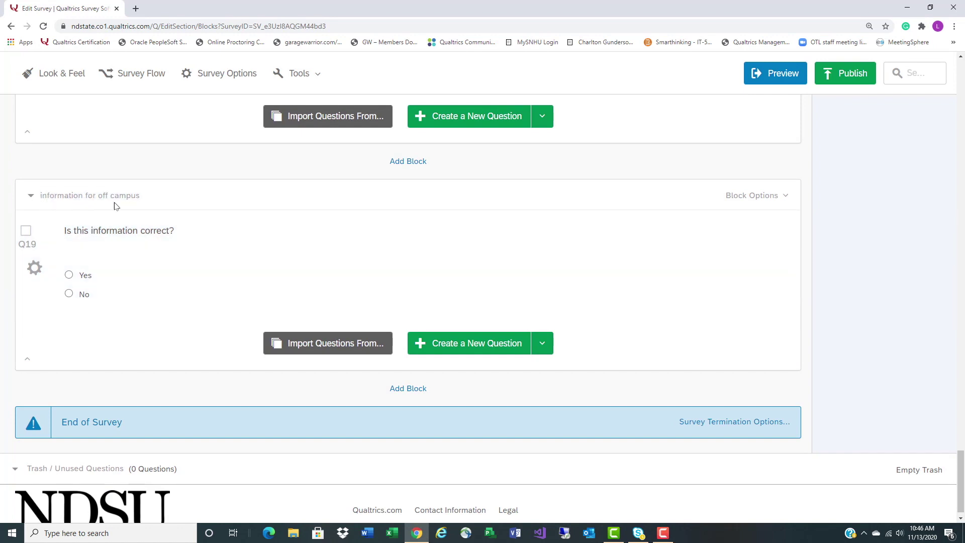
# Insert the OCStreetAddress embedded data field on a new line in Q19's text, with an empty line above
pyautogui.click(79, 243)
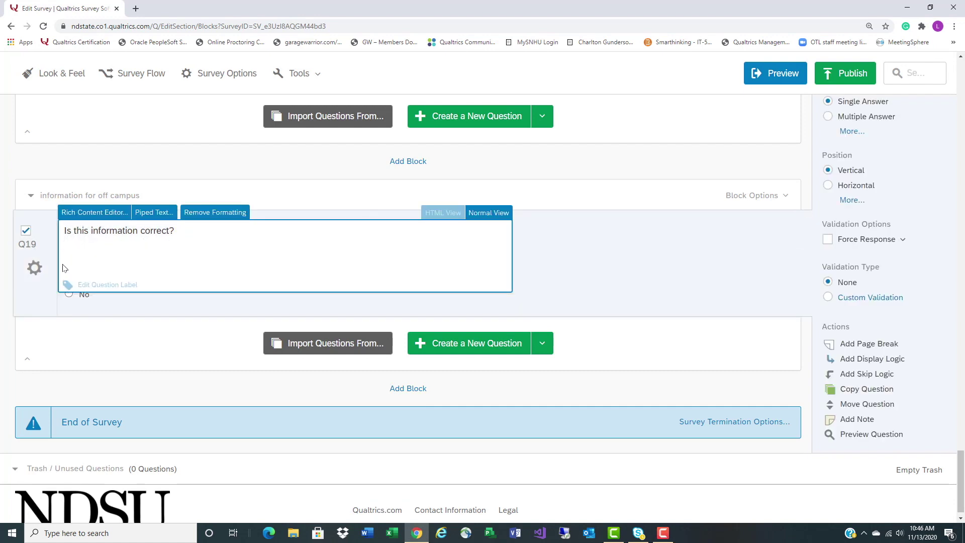
pyautogui.press('Return')
pyautogui.click(154, 212)
pyautogui.moveTo(197, 398)
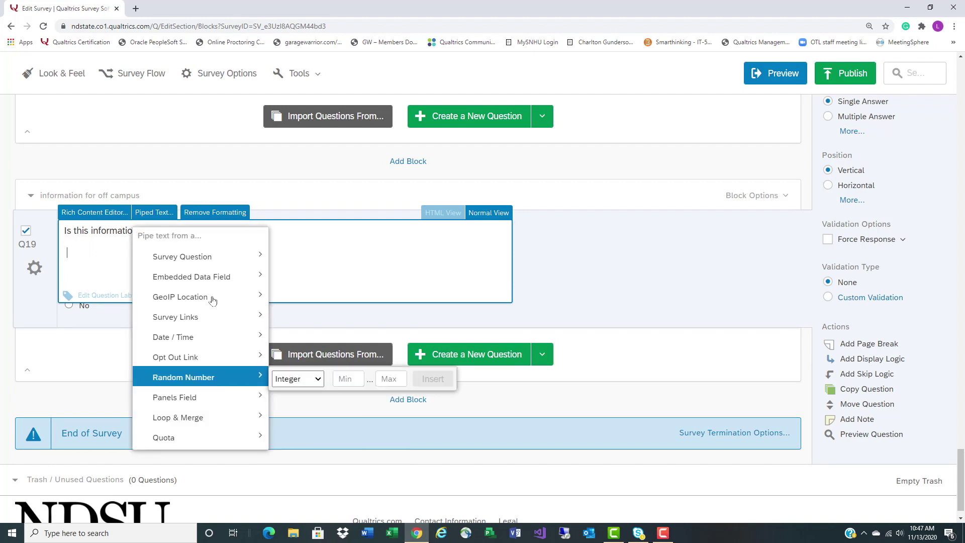
pyautogui.moveTo(241, 277)
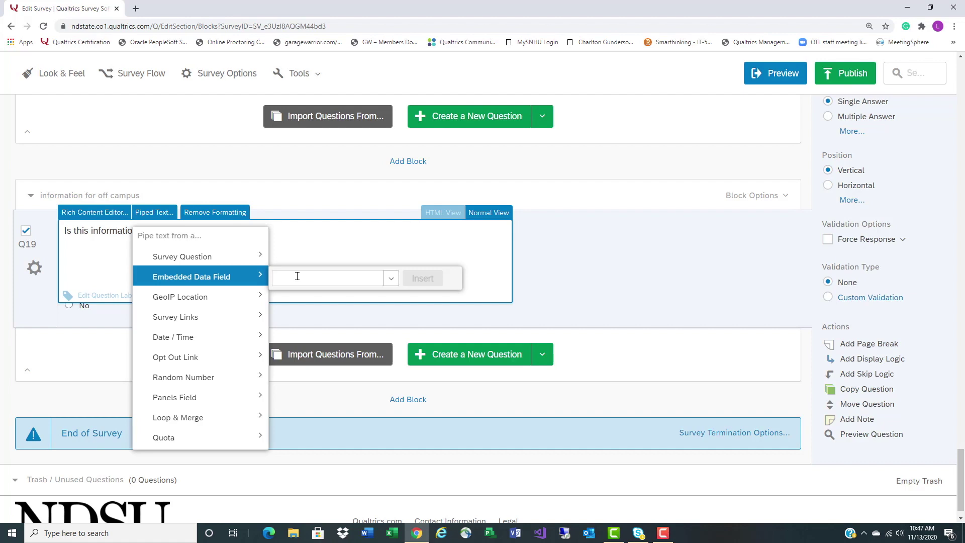
pyautogui.write('OC')
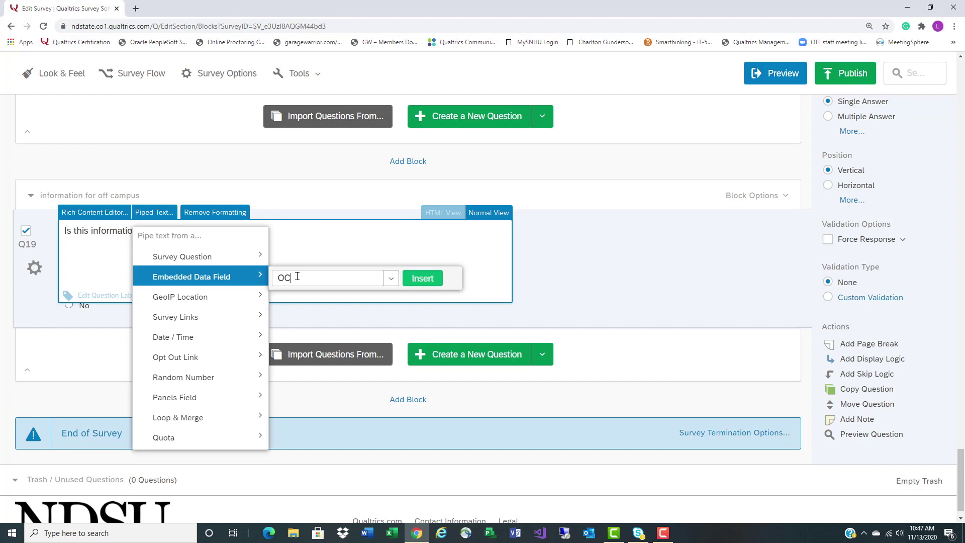
pyautogui.write('StreetAD')
pyautogui.press('BackSpace')
pyautogui.write('ddress')
pyautogui.click(414, 278)
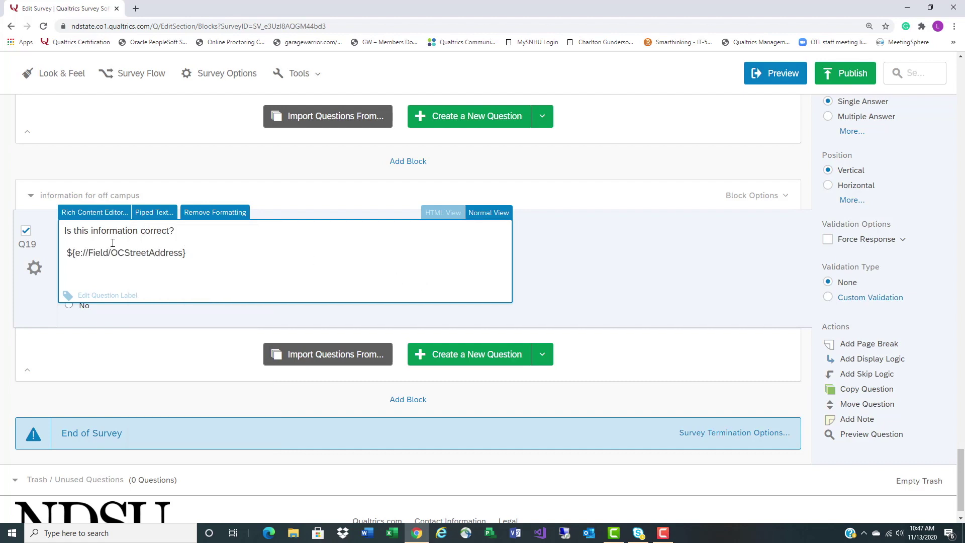
pyautogui.press('Return')
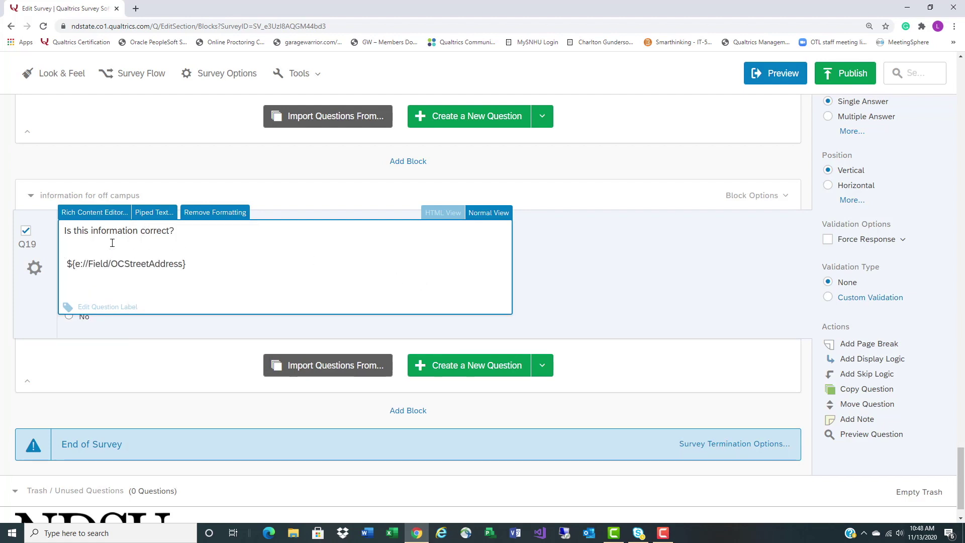
# Insert the Recipient First Name panel field into Q19 and move it onto the empty line
pyautogui.click(153, 213)
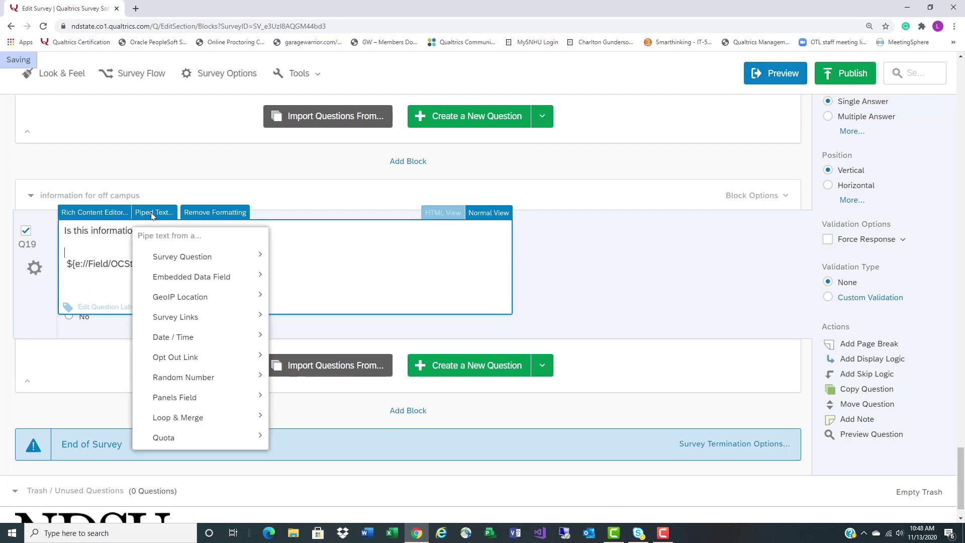
pyautogui.moveTo(176, 262)
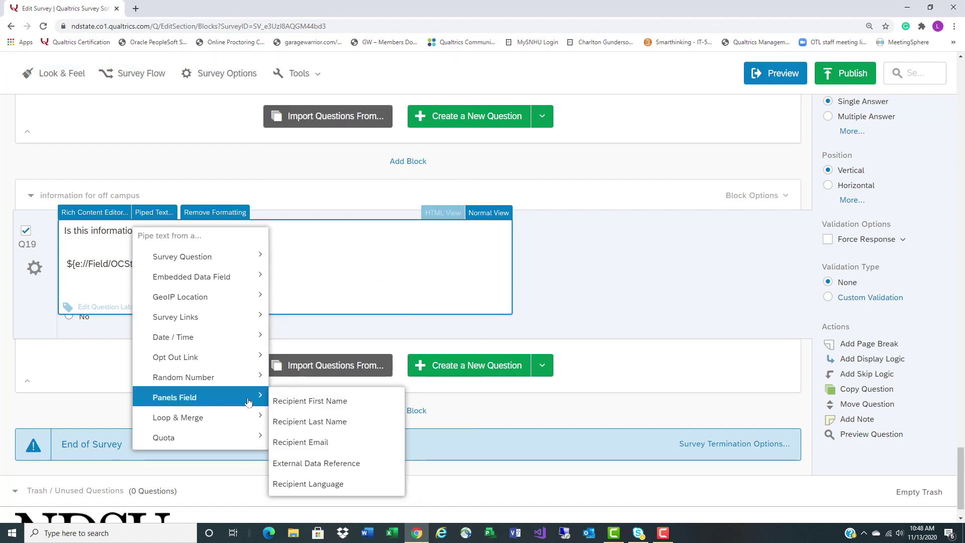
pyautogui.click(319, 412)
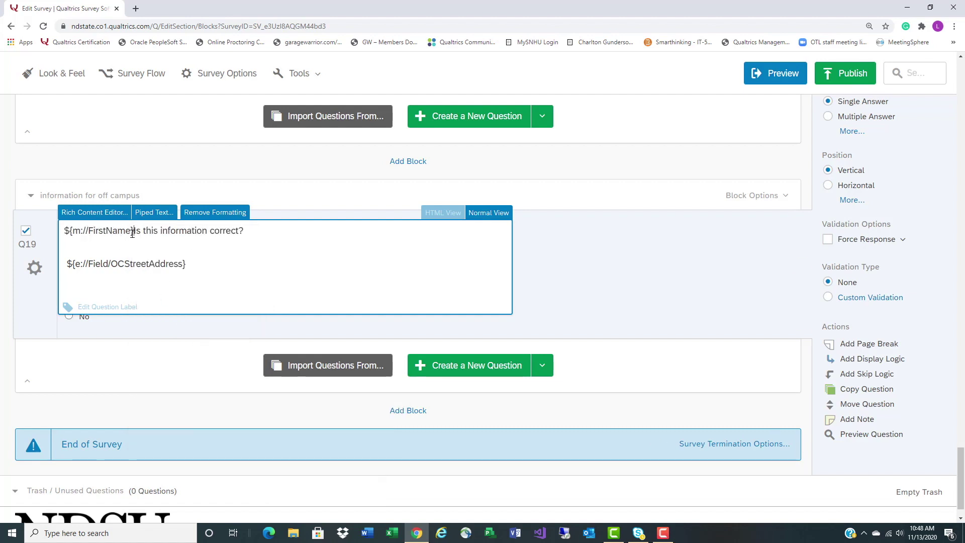
pyautogui.moveTo(134, 232); pyautogui.dragTo(67, 230)
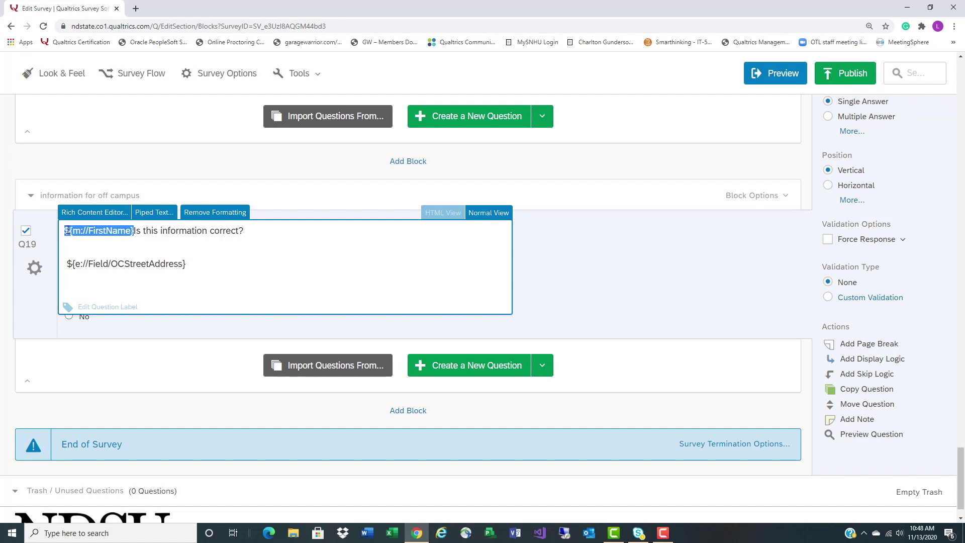
pyautogui.rightClick(66, 230)
pyautogui.click(88, 257)
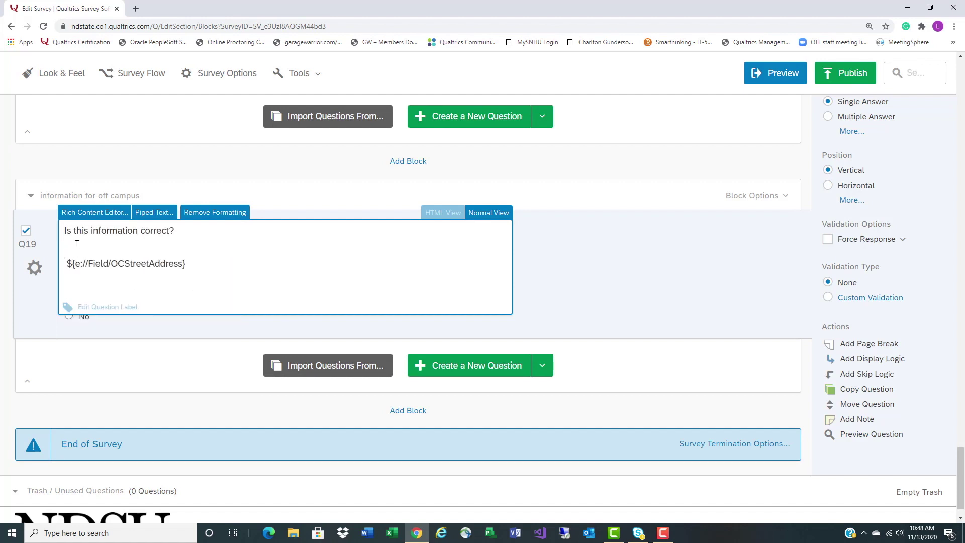
pyautogui.rightClick(77, 245)
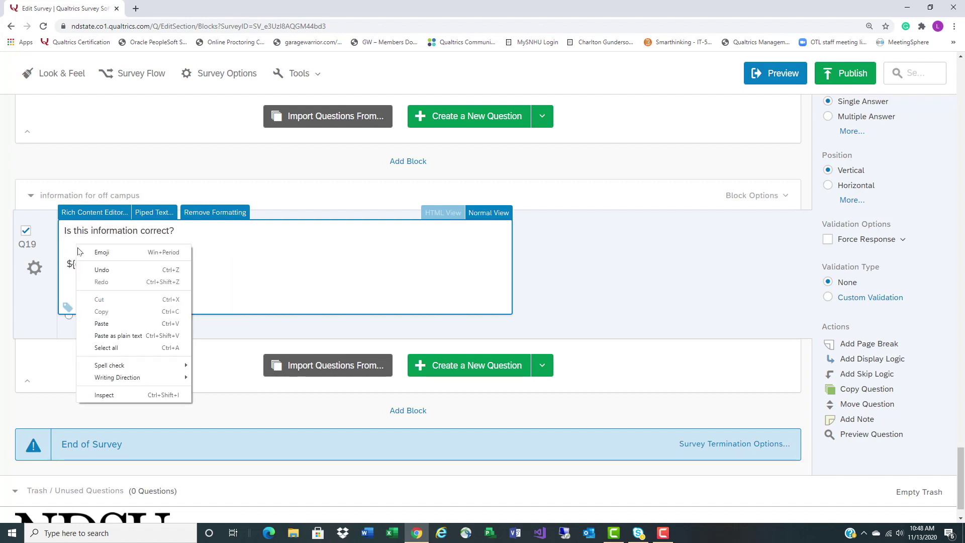
pyautogui.click(113, 323)
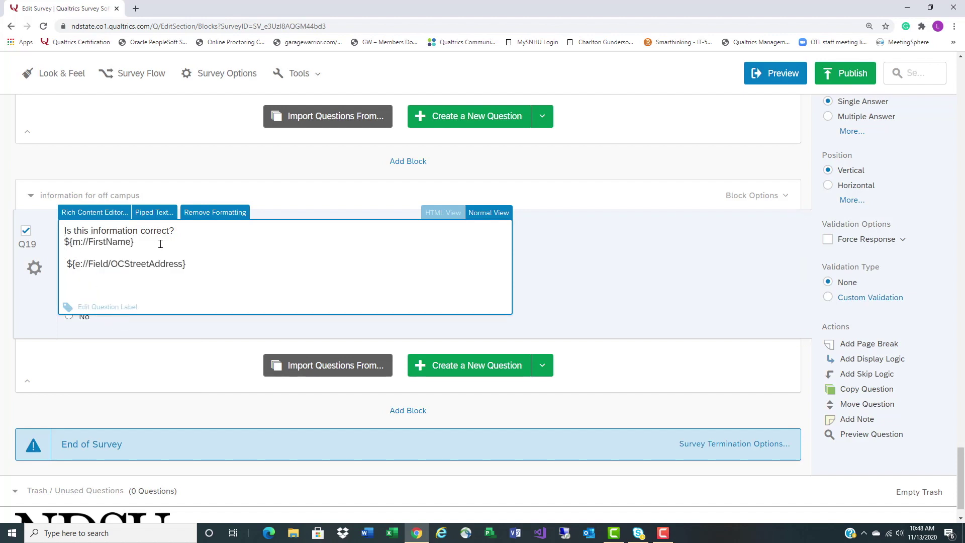
# In Q19, pipe the recipient's Last Name after the first name and remove the blank line and stray space
pyautogui.click(98, 213)
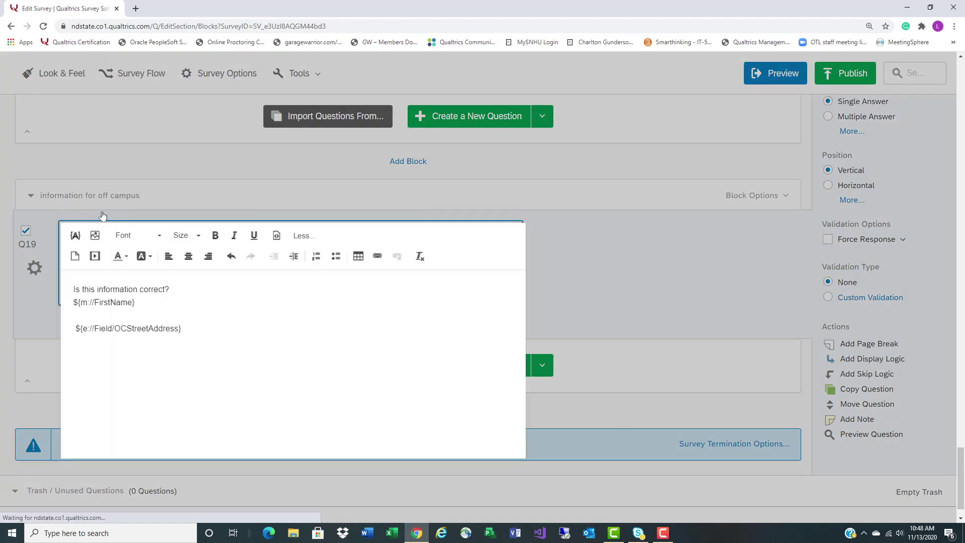
pyautogui.click(145, 301)
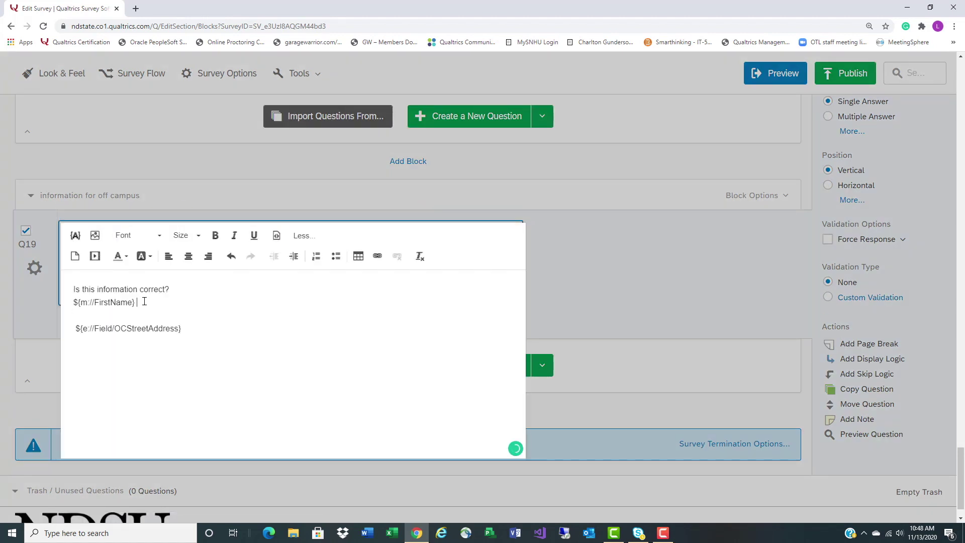
pyautogui.click(75, 235)
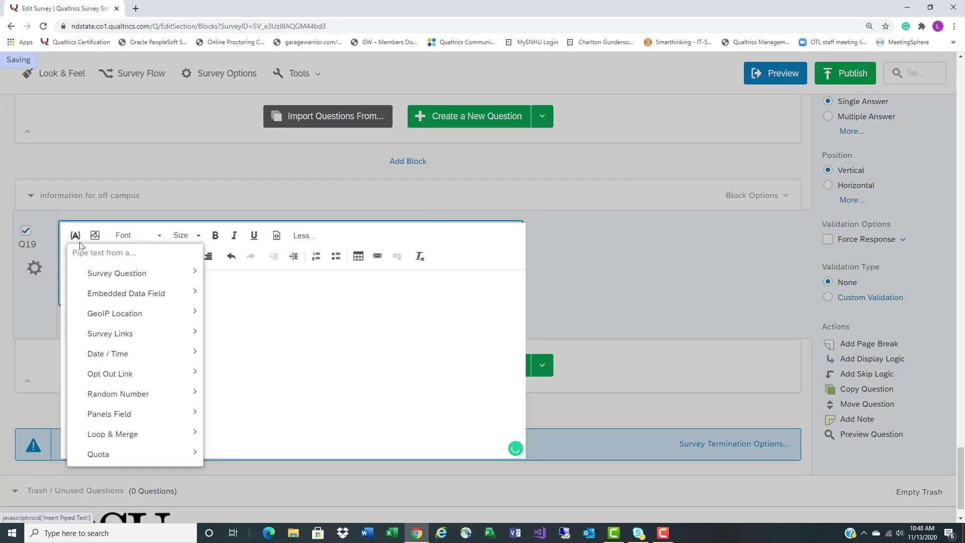
pyautogui.moveTo(114, 289)
pyautogui.moveTo(125, 416)
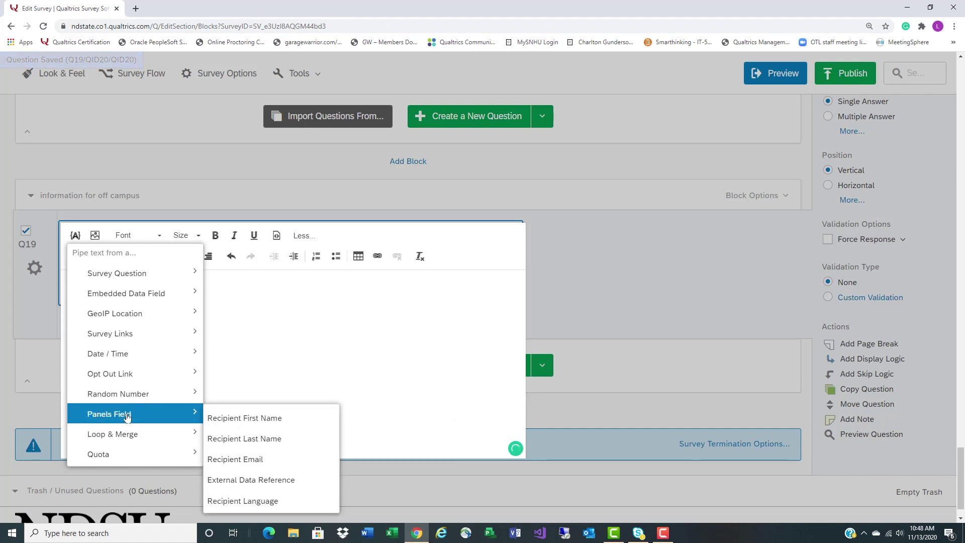
pyautogui.click(271, 441)
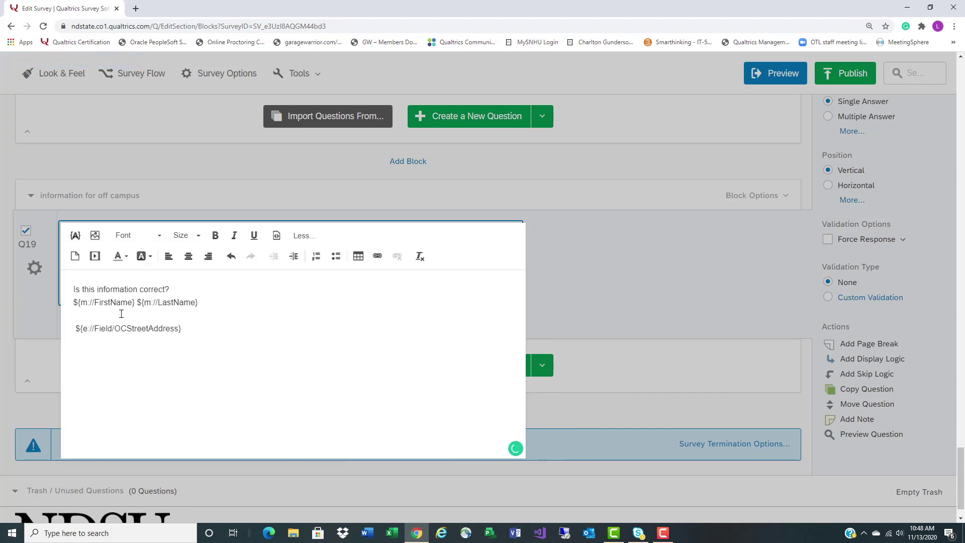
pyautogui.press('Delete')
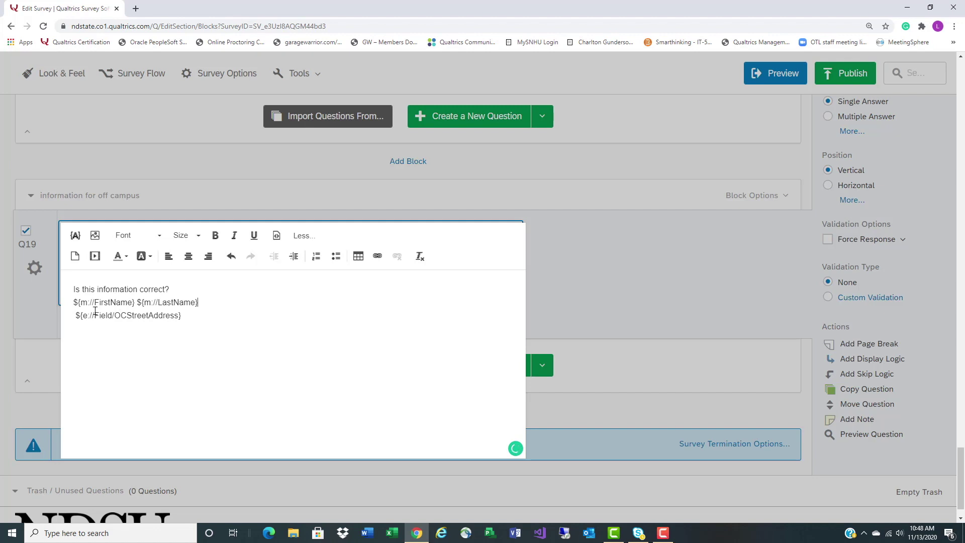
pyautogui.press('Right')
pyautogui.press('Delete')
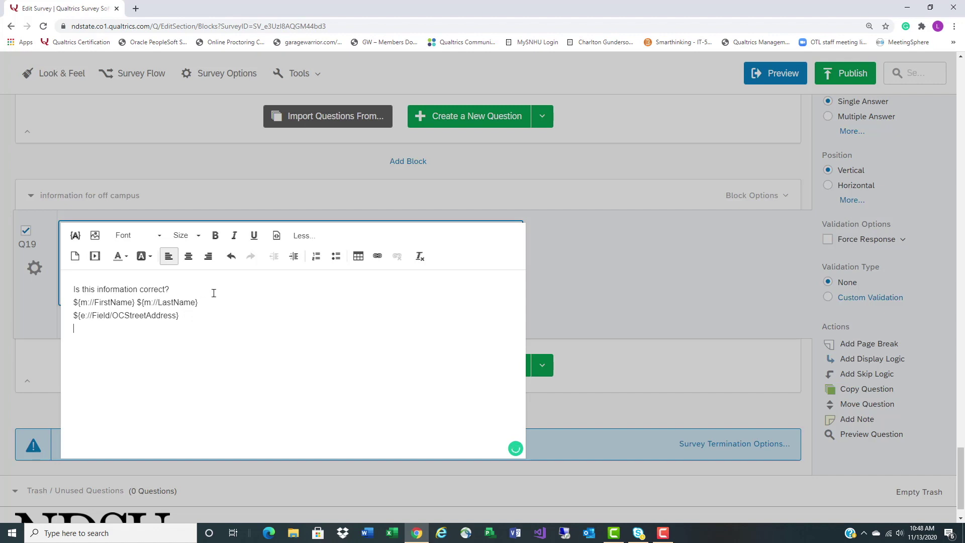
# Pipe the embedded field OCCity on a new line below the street address, then save
pyautogui.click(75, 236)
pyautogui.moveTo(130, 295)
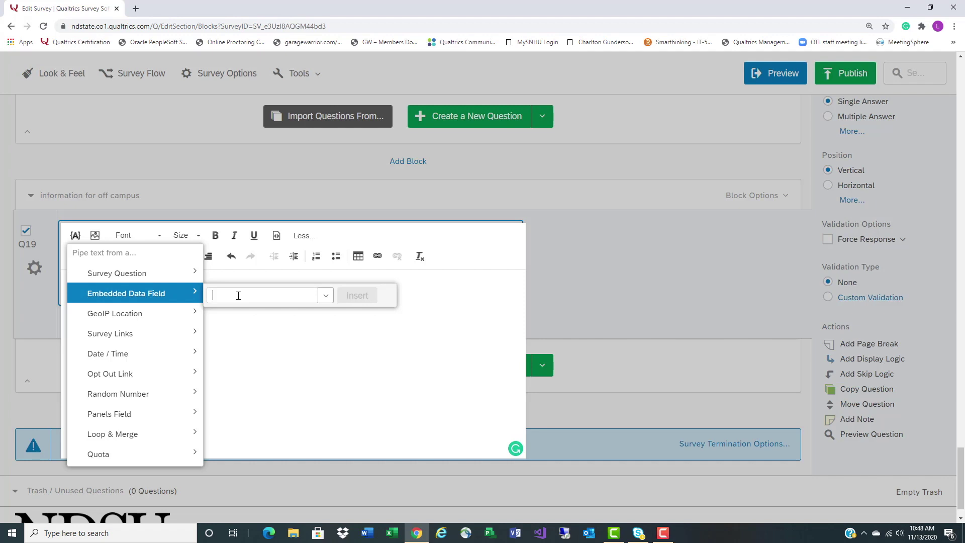
pyautogui.write('OCCity')
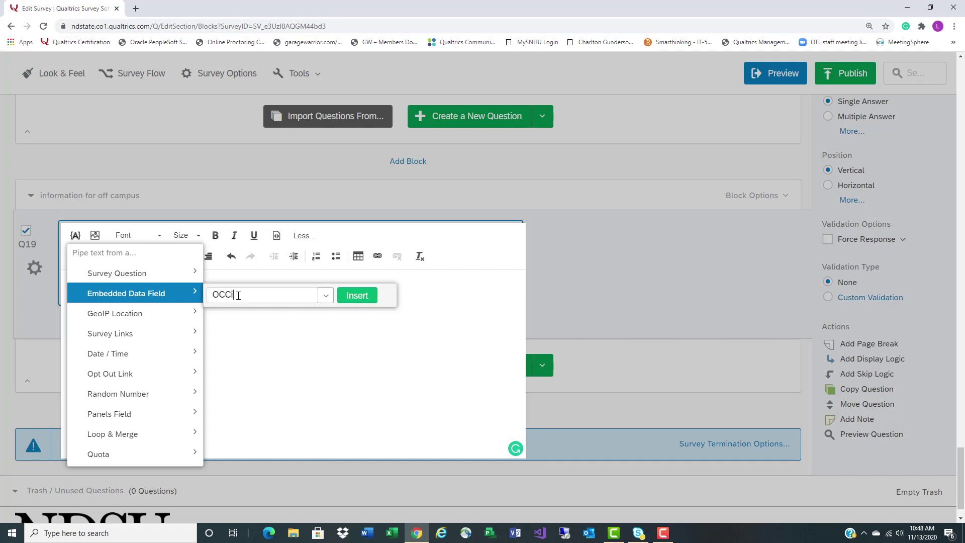
pyautogui.click(357, 296)
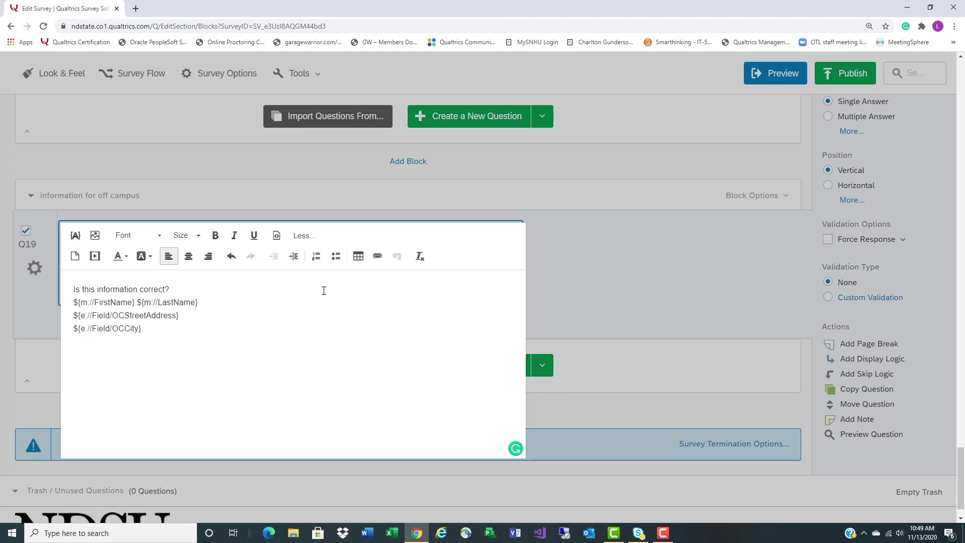
pyautogui.click(584, 258)
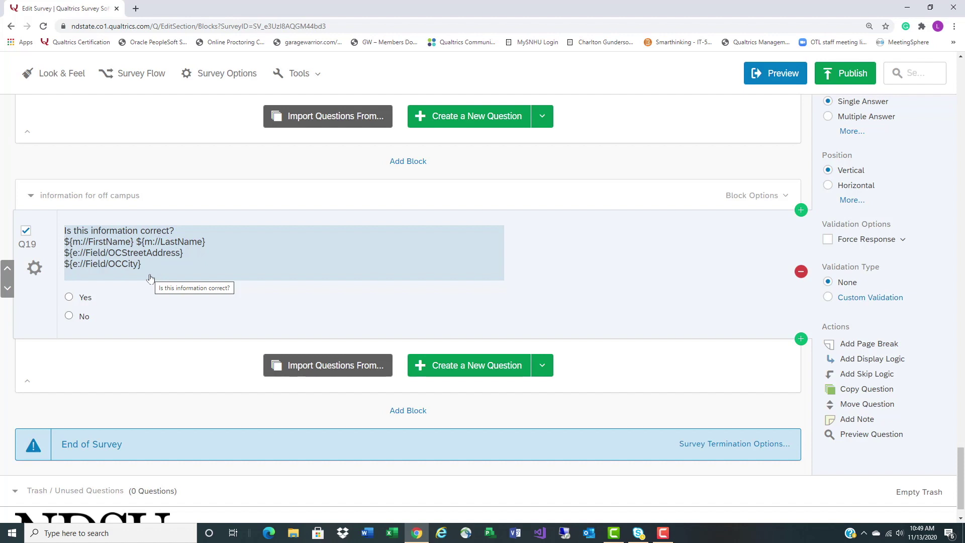
# Add a new block and name it CampusApartment
pyautogui.click(25, 231)
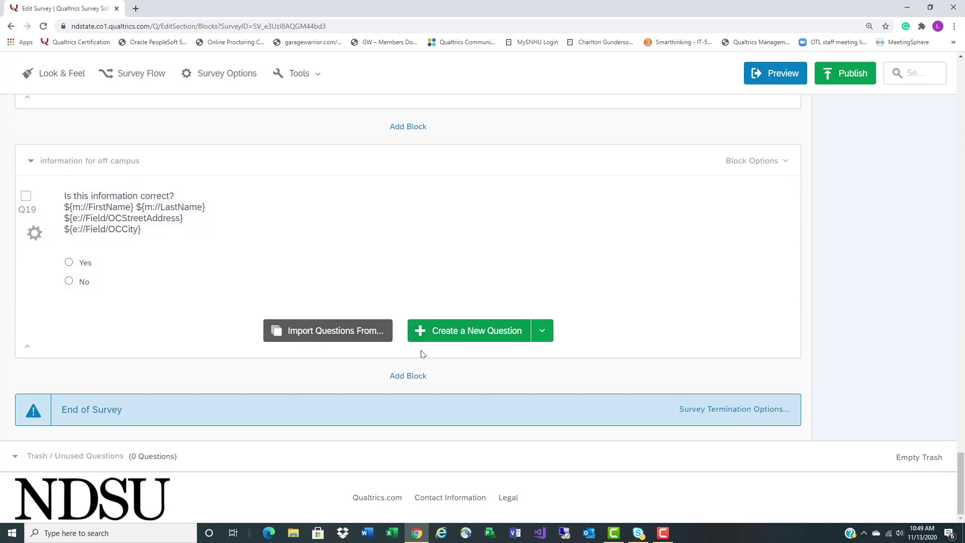
pyautogui.click(420, 377)
pyautogui.click(53, 411)
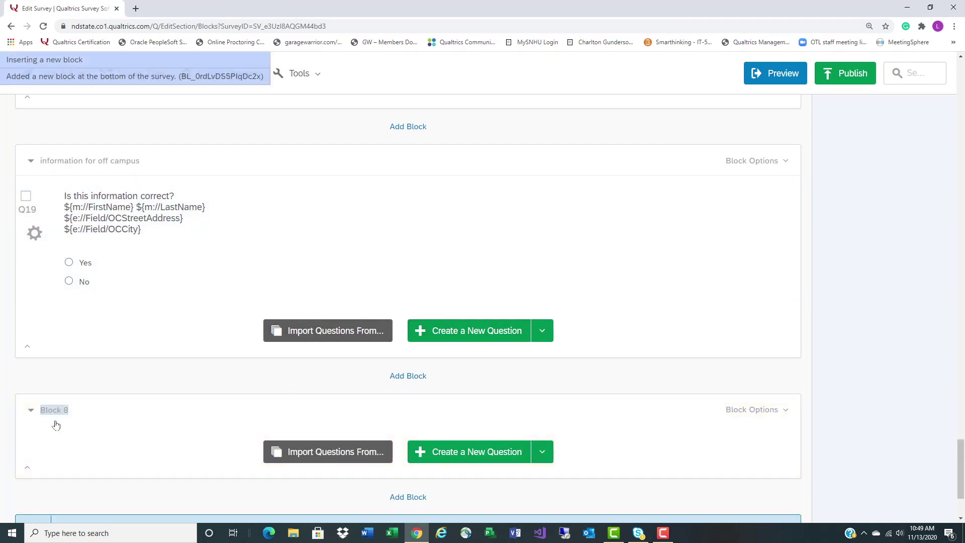
pyautogui.click(52, 410)
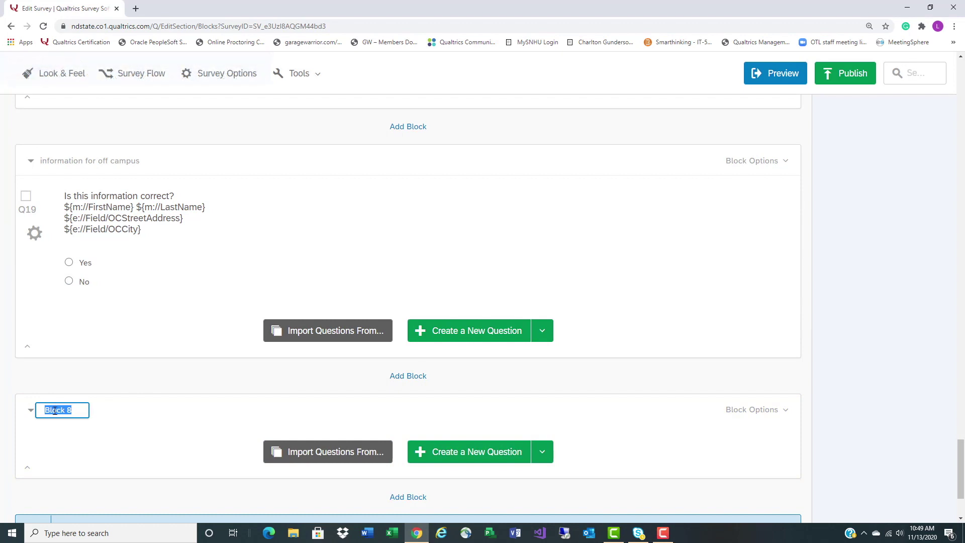
pyautogui.write('CampusApartment')
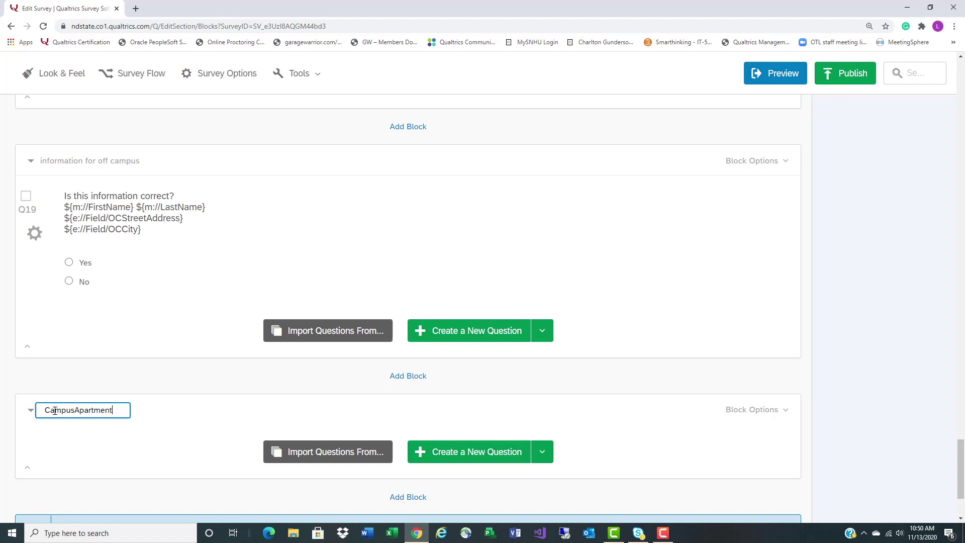
pyautogui.click(186, 301)
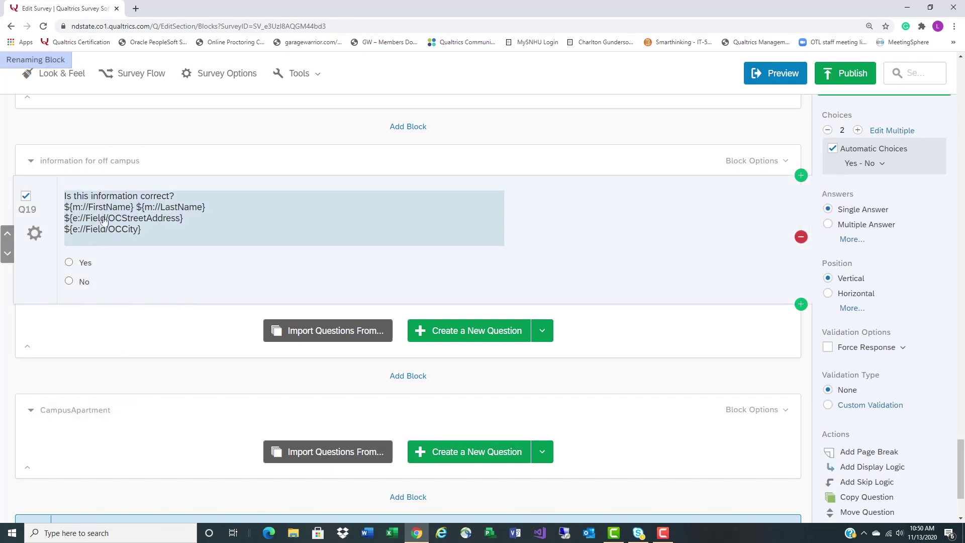
# Duplicate Q19, move the copy into the CampusApartment block, and begin editing its text
pyautogui.click(76, 194)
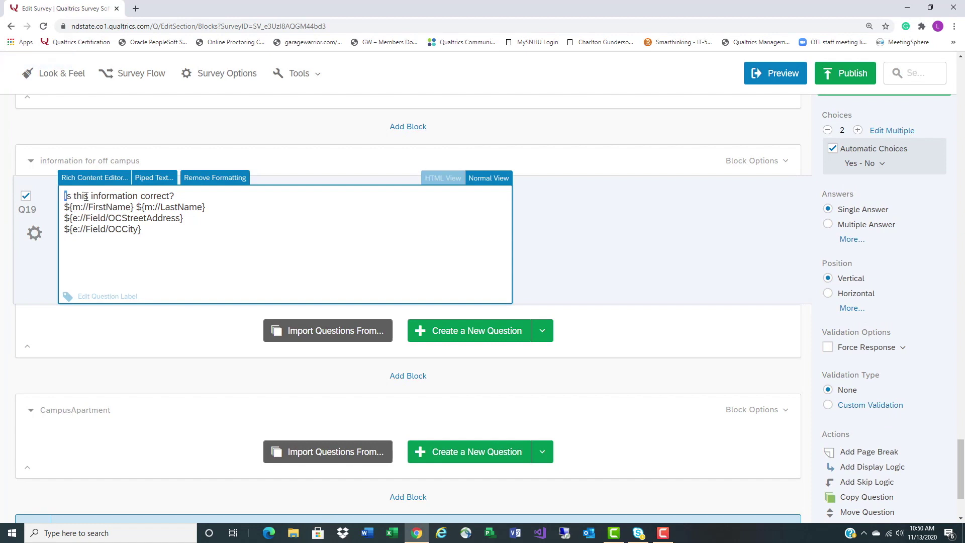
pyautogui.moveTo(65, 195); pyautogui.dragTo(208, 233)
pyautogui.click(148, 334)
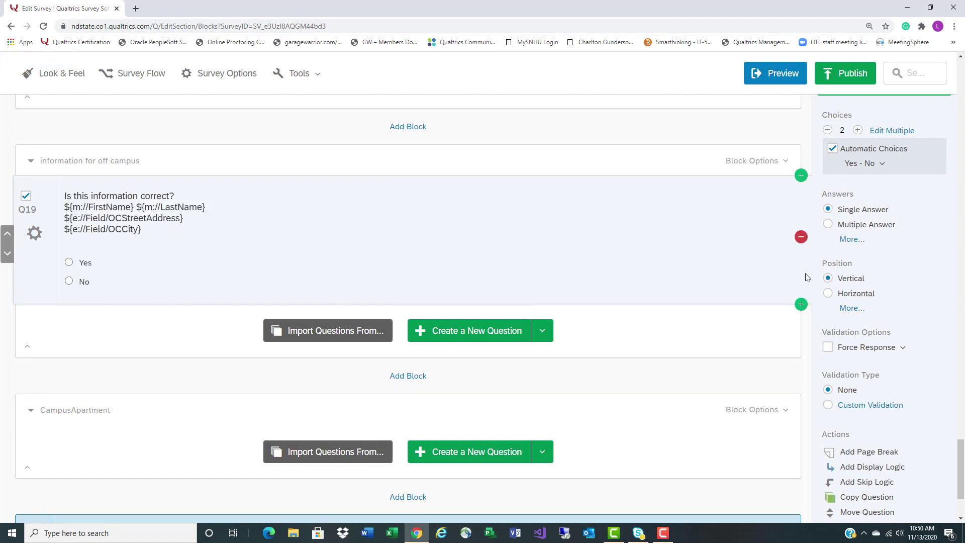
pyautogui.click(864, 499)
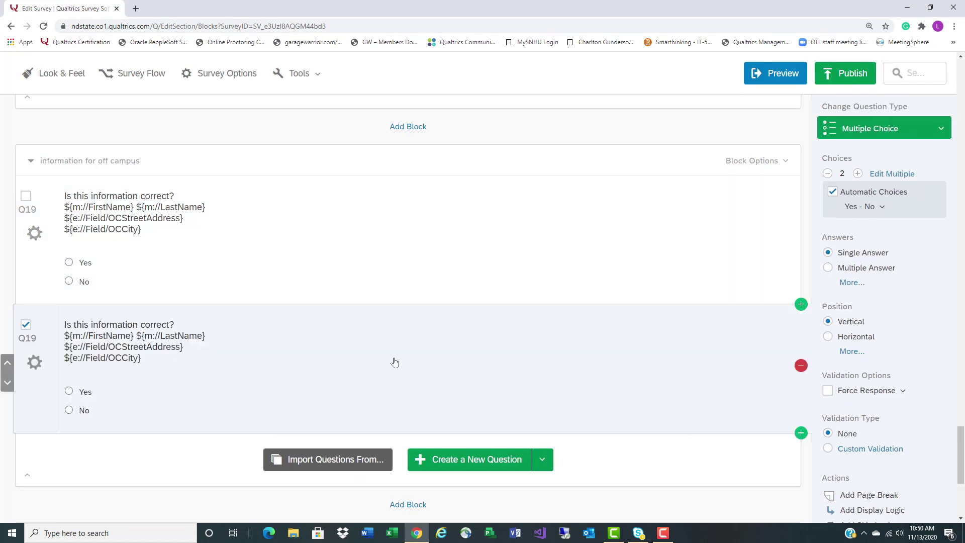
pyautogui.click(5, 386)
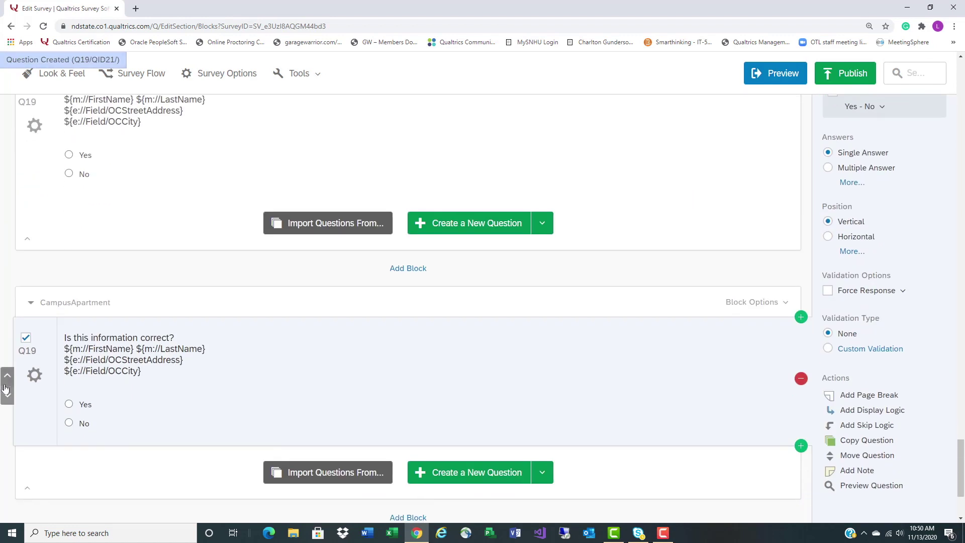
pyautogui.click(25, 340)
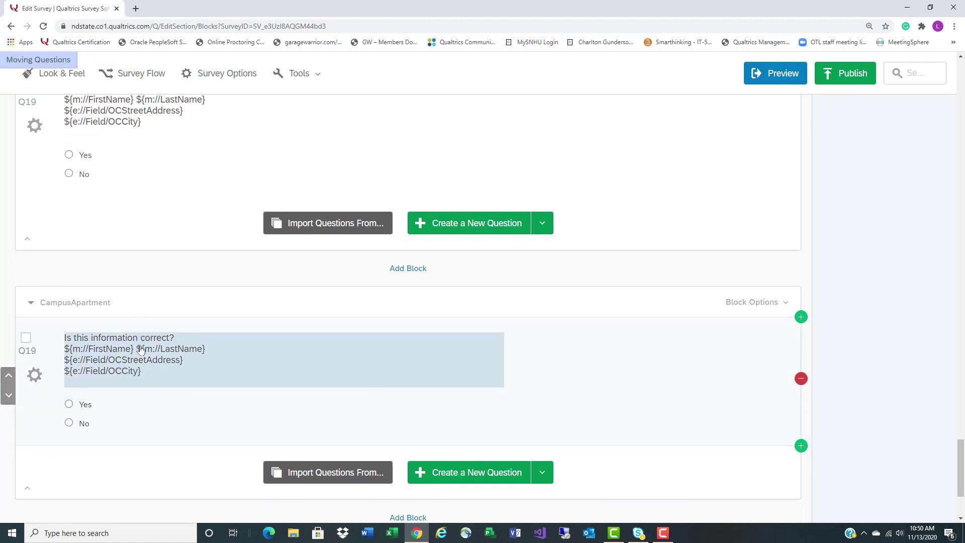
pyautogui.click(114, 359)
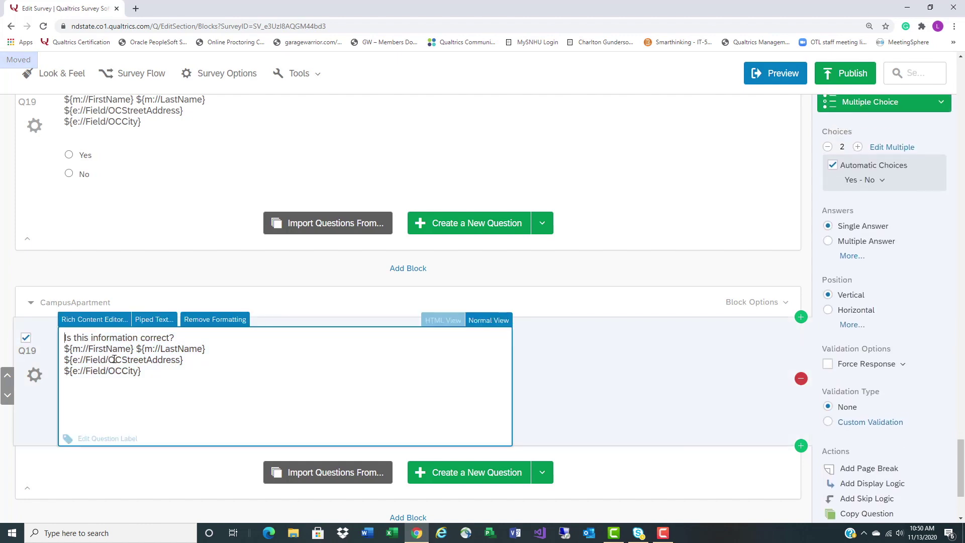
# Replace OCStreetAddress with CARoom and pipe the CampusApartment field on a new line above it
pyautogui.moveTo(108, 359); pyautogui.dragTo(180, 357)
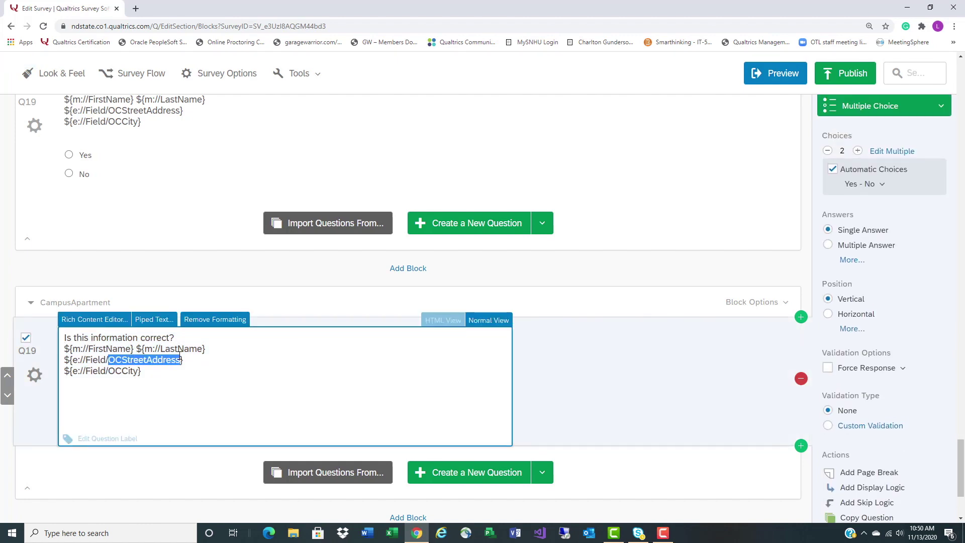
pyautogui.write('CA')
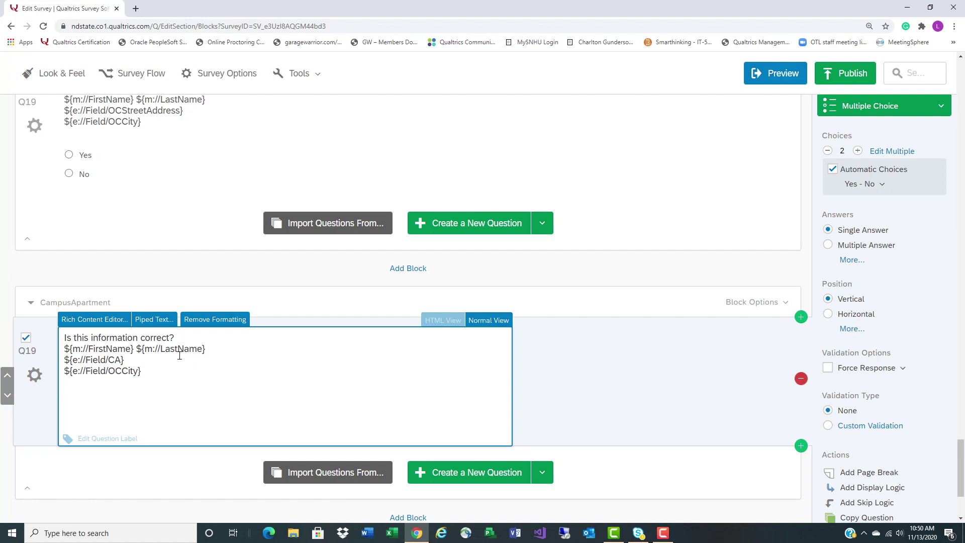
pyautogui.write('Room')
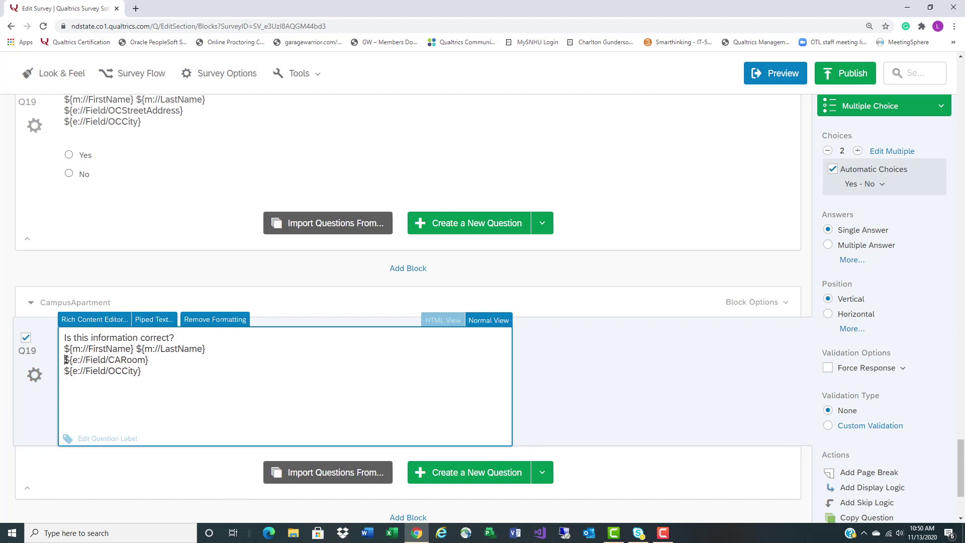
pyautogui.press('Return')
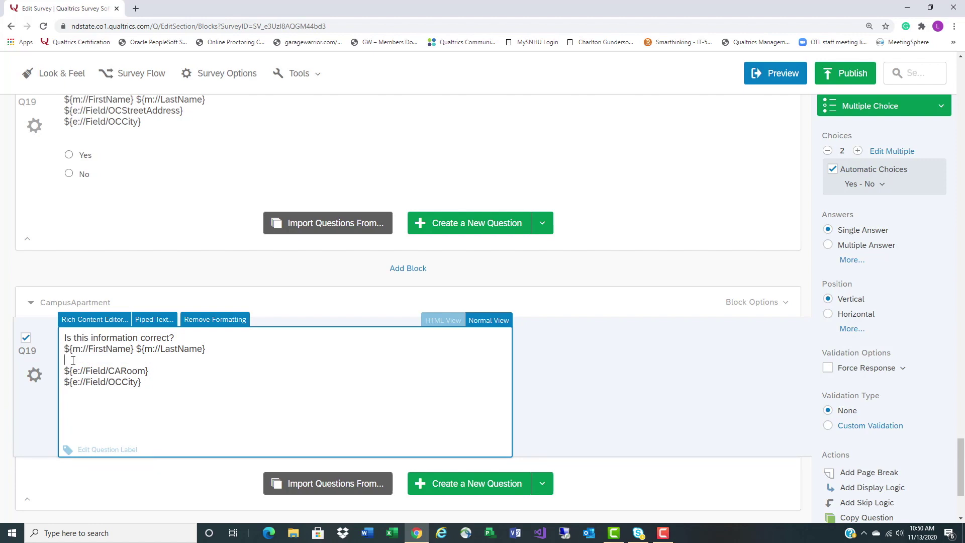
pyautogui.click(80, 322)
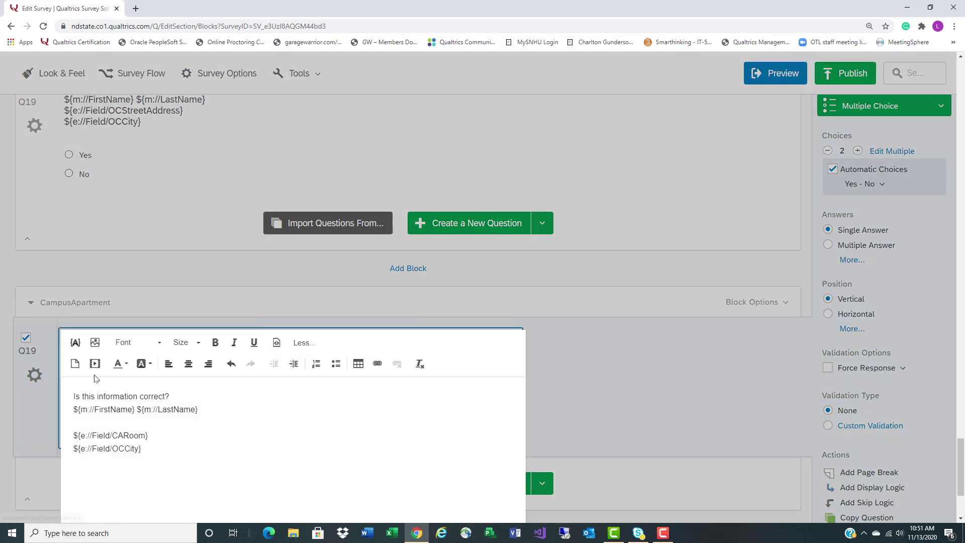
pyautogui.click(74, 342)
pyautogui.moveTo(195, 160)
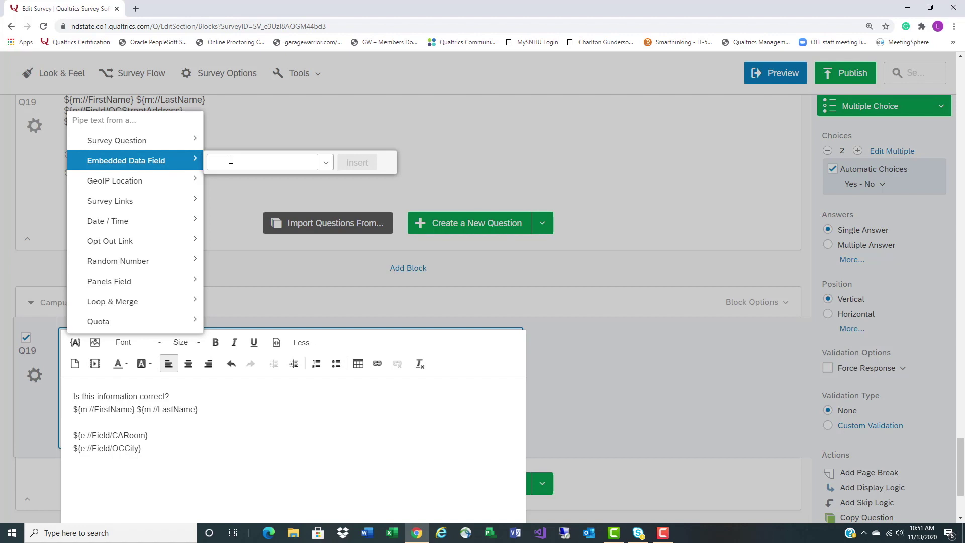
pyautogui.write('Name')
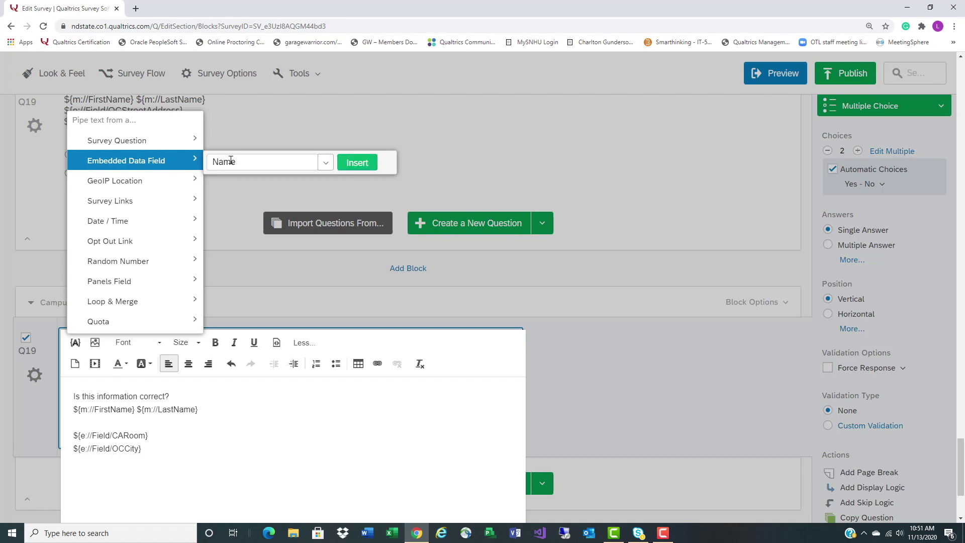
pyautogui.write('CampusApartment')
pyautogui.click(357, 163)
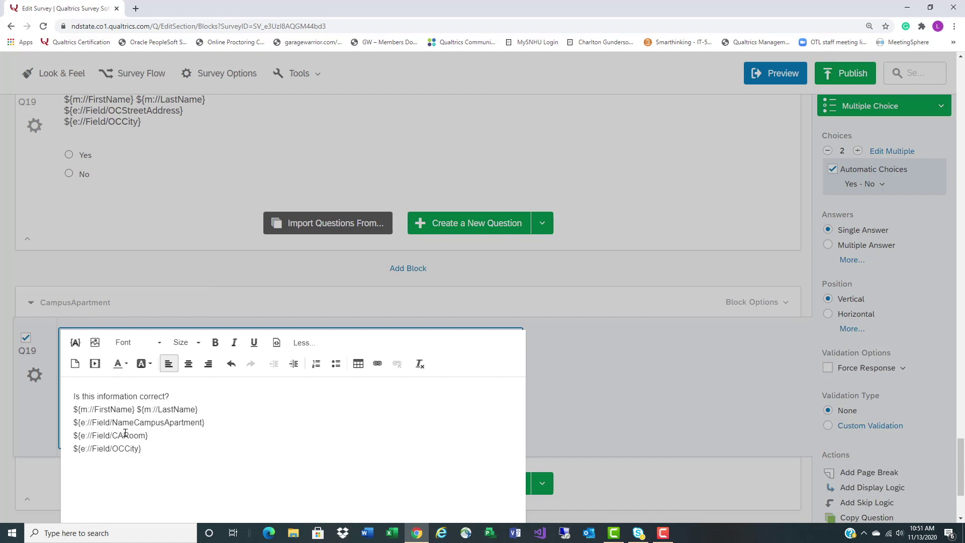
pyautogui.moveTo(113, 423); pyautogui.dragTo(135, 423)
pyautogui.press('BackSpace')
# Change OCCity to CAStreet, add a CACity line beneath it, and close the editor
pyautogui.moveTo(114, 448); pyautogui.dragTo(140, 448)
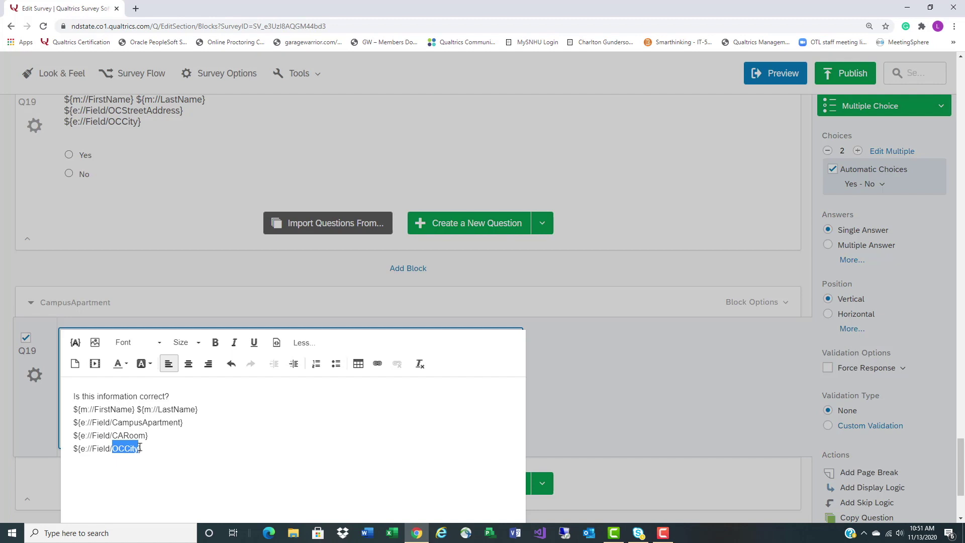
pyautogui.write('CAStreet')
pyautogui.moveTo(74, 448); pyautogui.dragTo(152, 442)
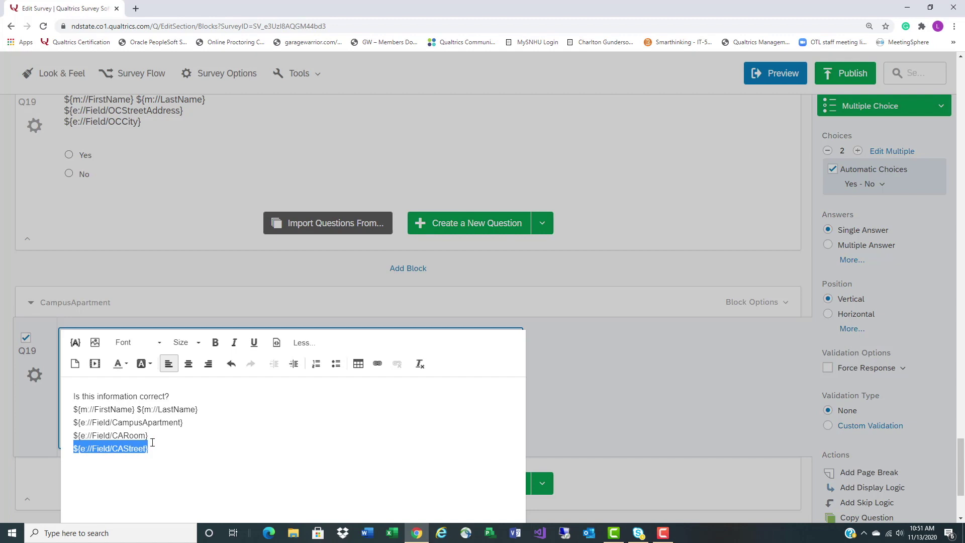
pyautogui.rightClick(140, 446)
pyautogui.click(156, 390)
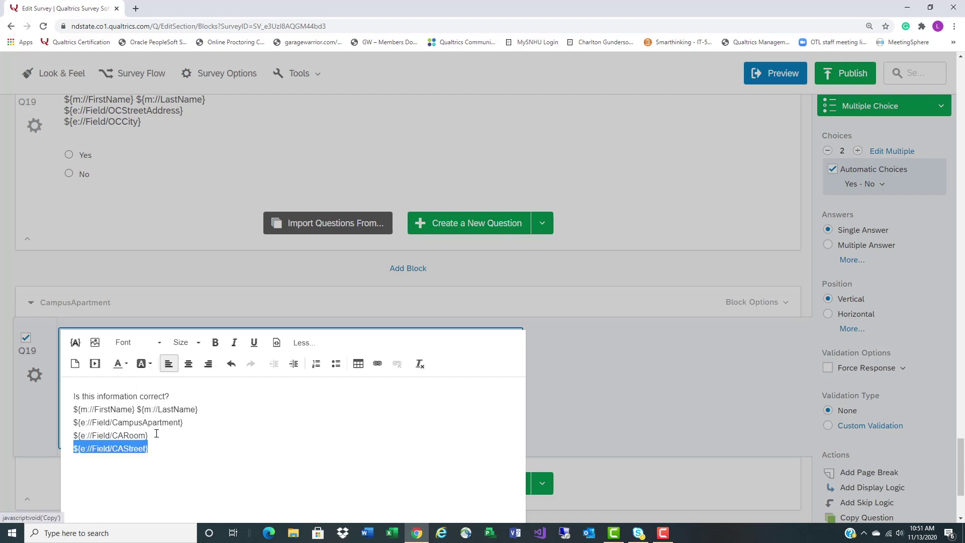
pyautogui.click(174, 445)
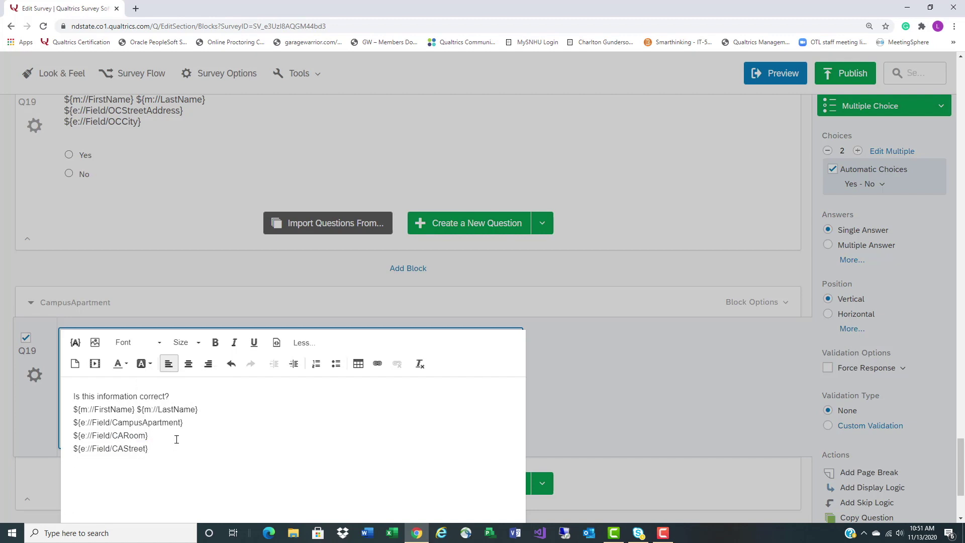
pyautogui.rightClick(112, 462)
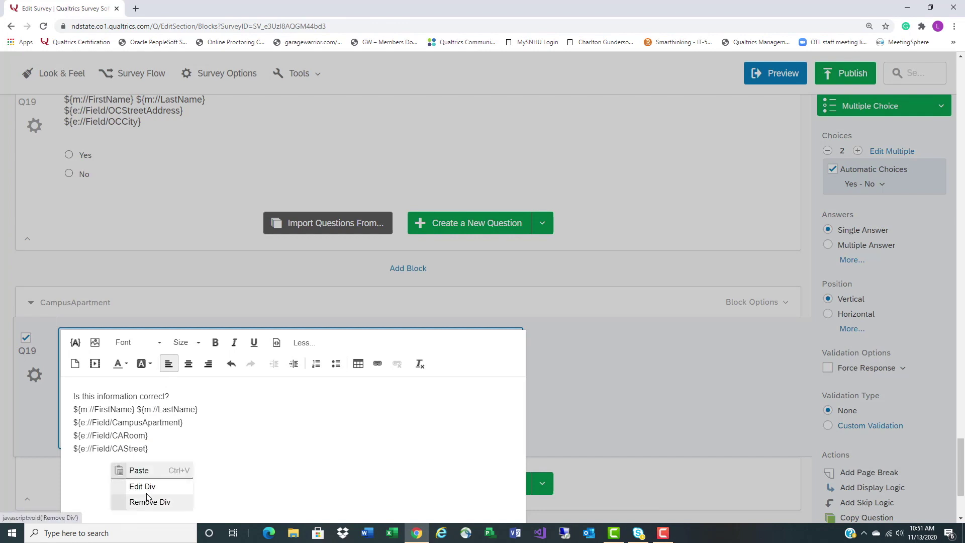
pyautogui.click(80, 460)
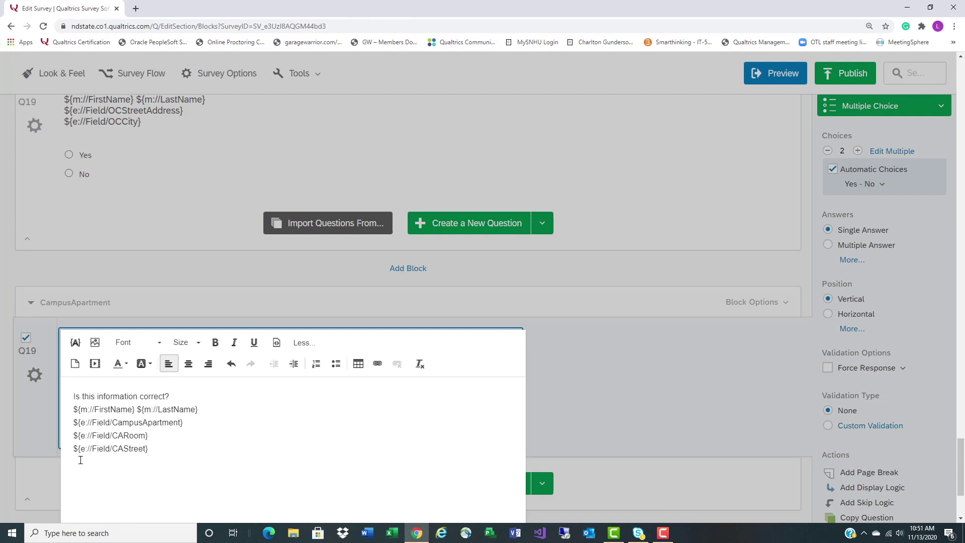
pyautogui.hotkey('ctrl', 'v')
pyautogui.moveTo(122, 461); pyautogui.dragTo(145, 461)
pyautogui.write('City')
pyautogui.click(668, 382)
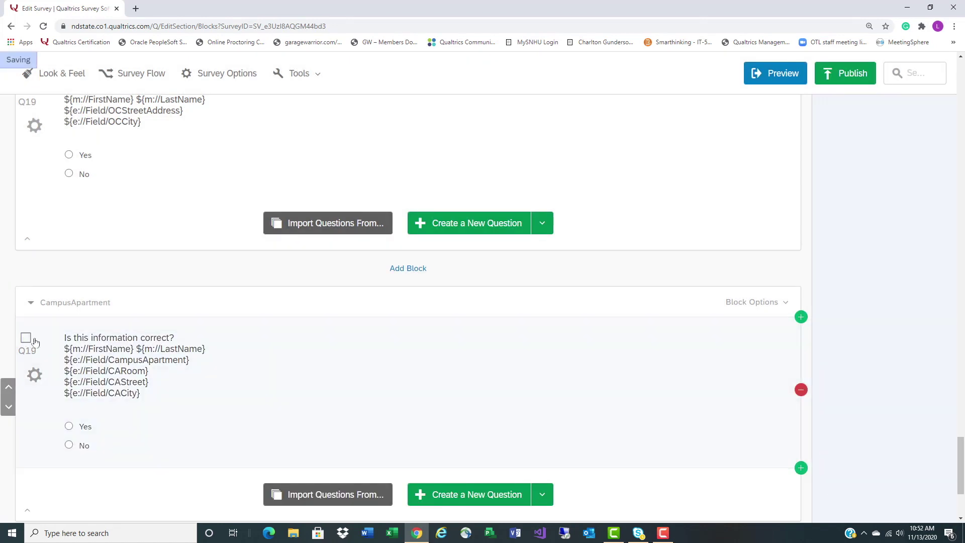
# Scroll up to the Display off campus block to bring Q20 into view
pyautogui.scroll(2, 467, 390)
pyautogui.scroll(1, 467, 390)
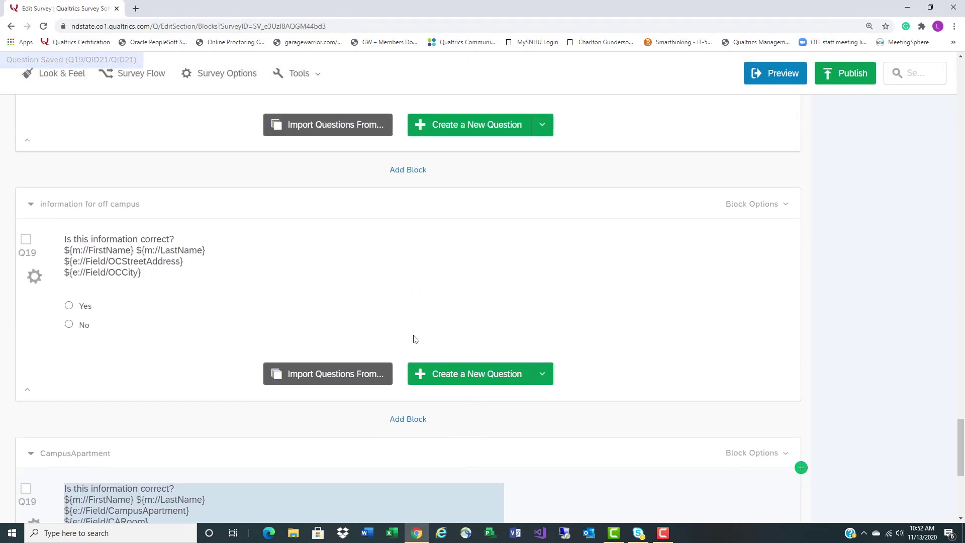
pyautogui.scroll(-2, 264, 289)
pyautogui.scroll(-1, 266, 293)
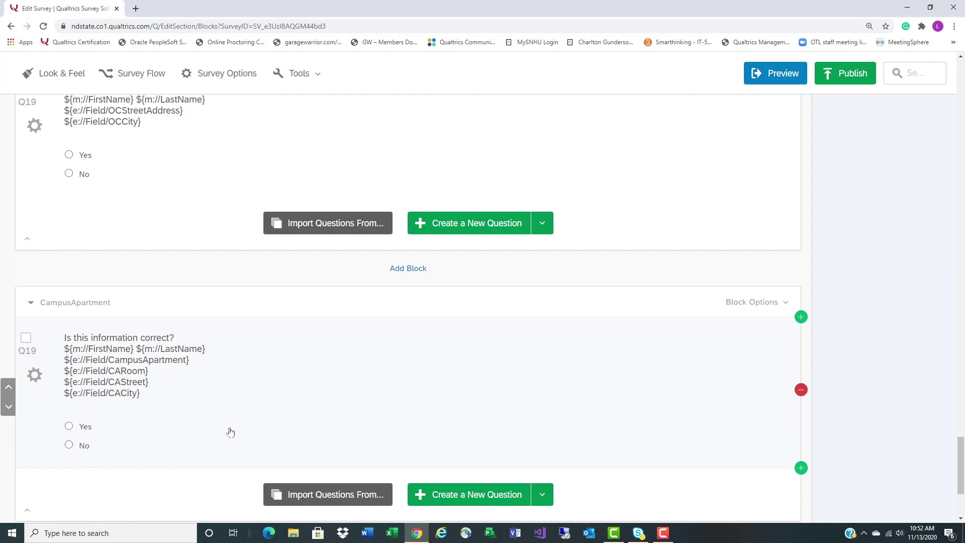
pyautogui.scroll(1, 230, 432)
pyautogui.scroll(2, 230, 432)
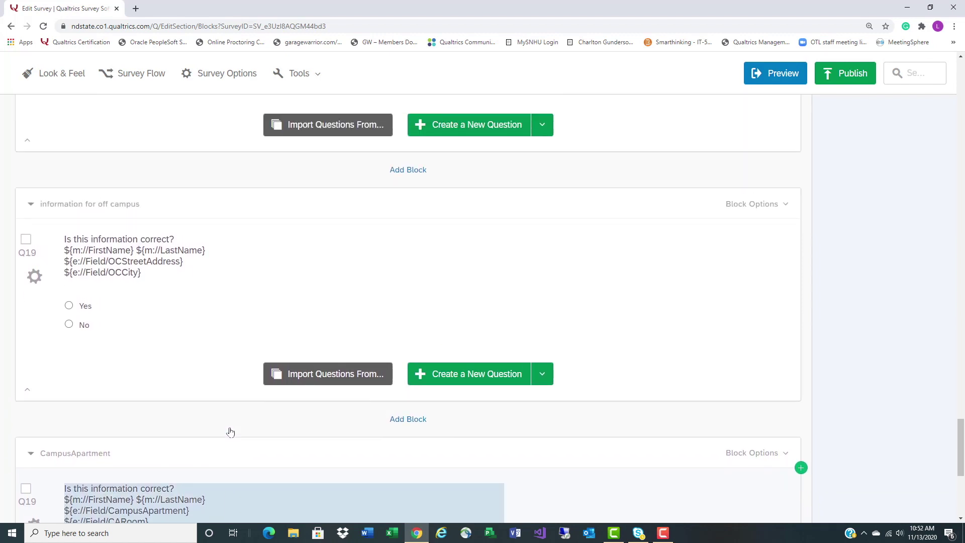
pyautogui.scroll(8, 230, 432)
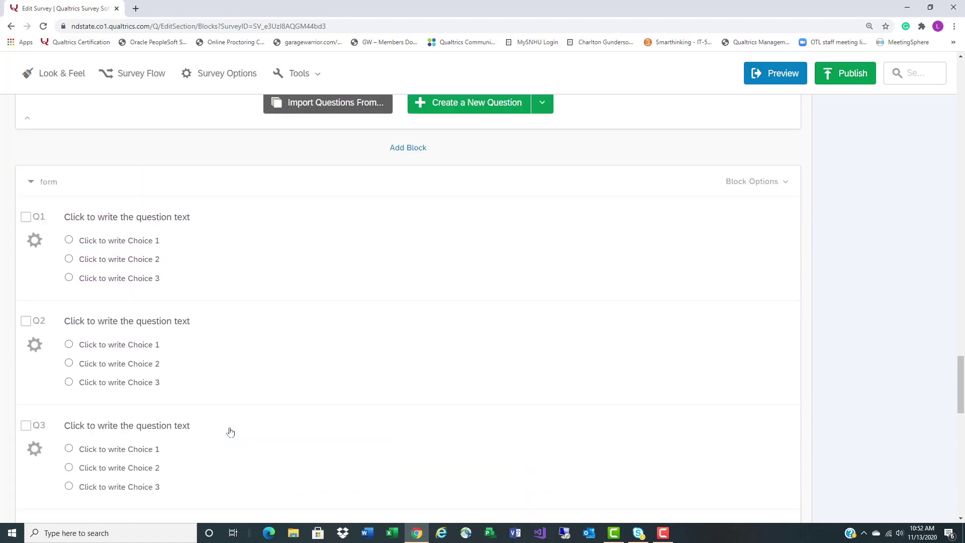
pyautogui.scroll(15, 230, 432)
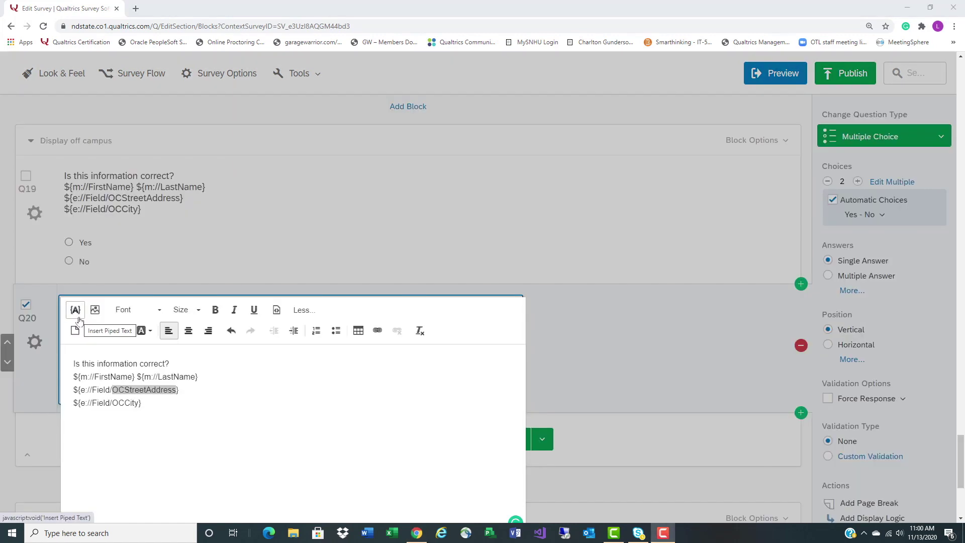
# In Q20, replace OCStreetAddress with the ResidentHall field and delete the OCCity line
pyautogui.click(76, 310)
pyautogui.moveTo(115, 147)
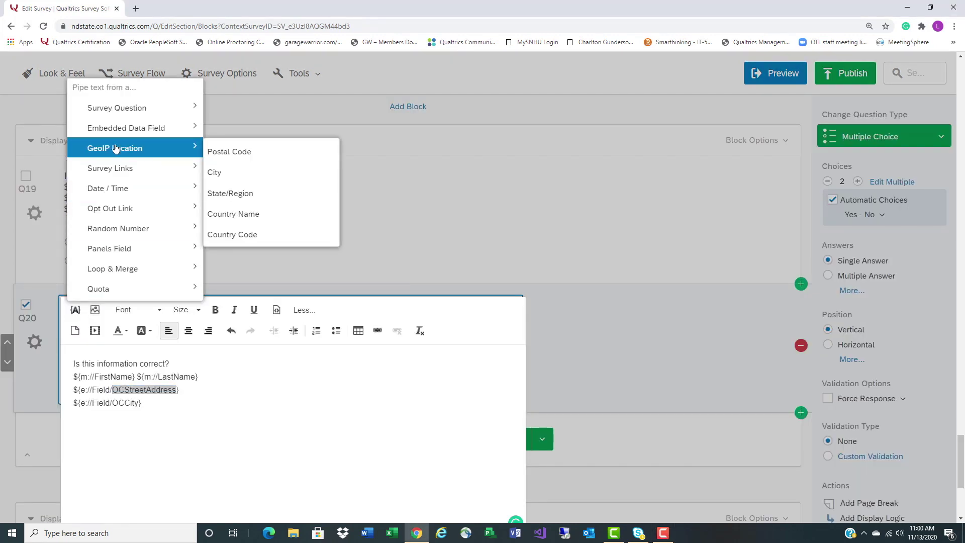
pyautogui.moveTo(126, 128)
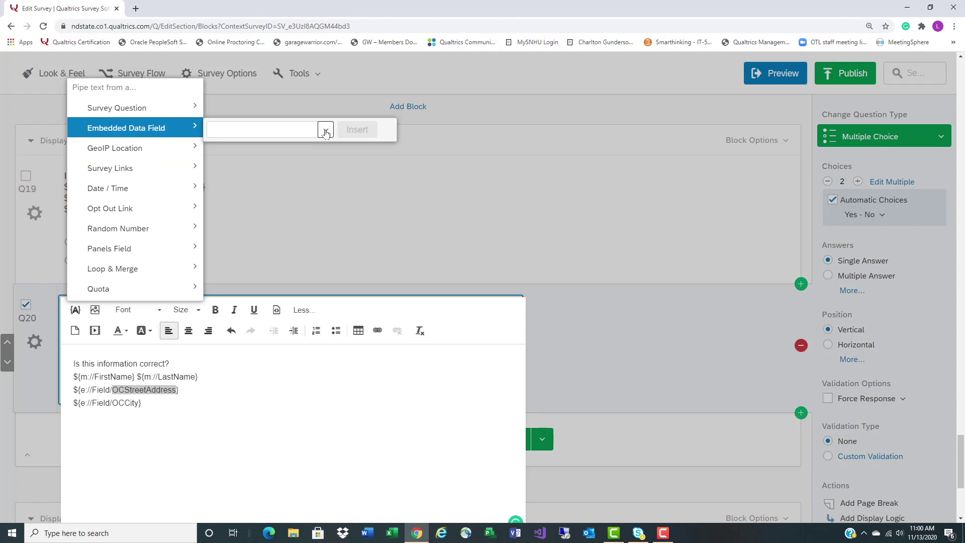
pyautogui.click(304, 131)
pyautogui.click(325, 131)
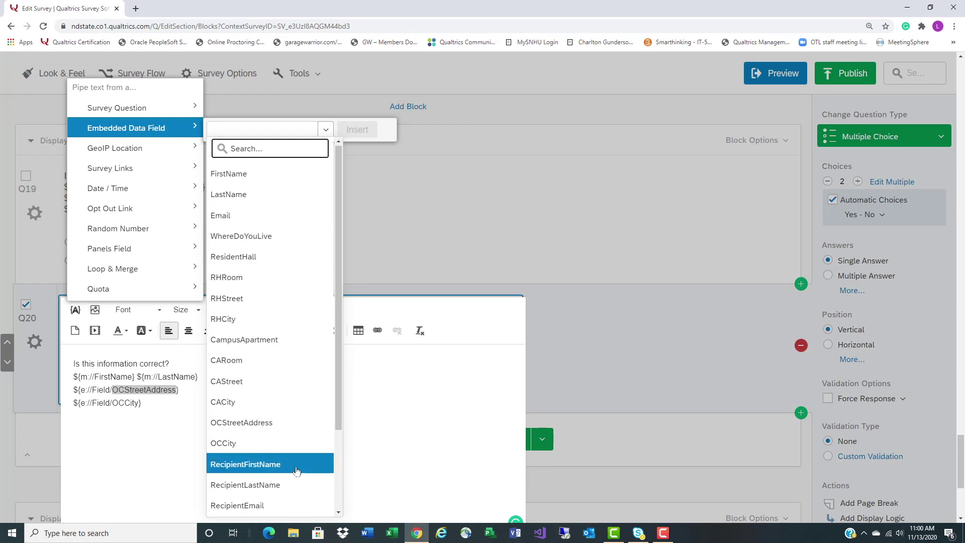
pyautogui.scroll(-2, 297, 471)
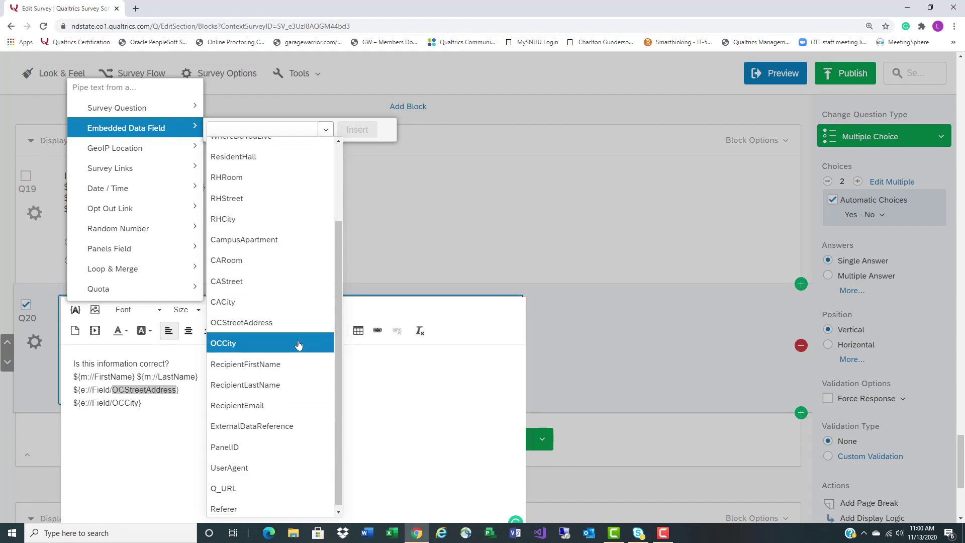
pyautogui.scroll(1, 298, 345)
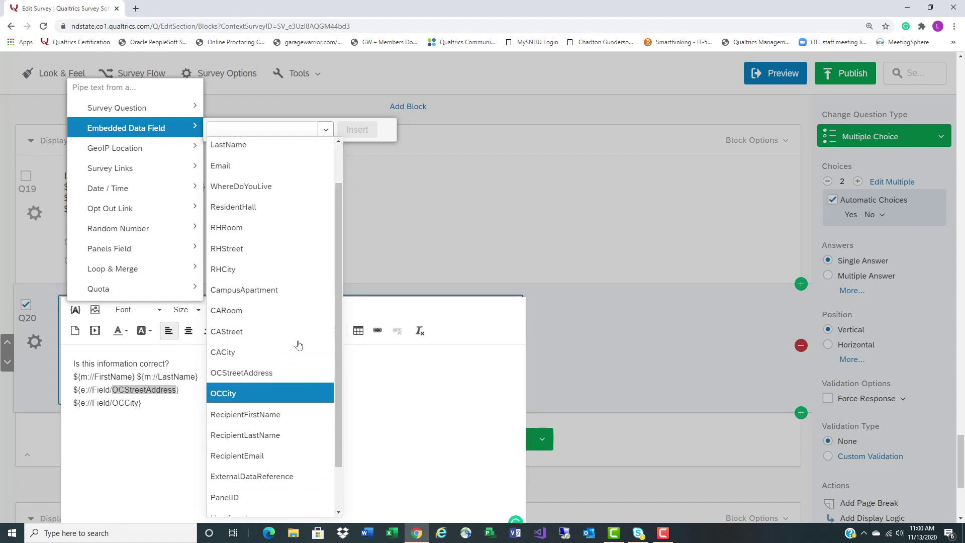
pyautogui.click(300, 216)
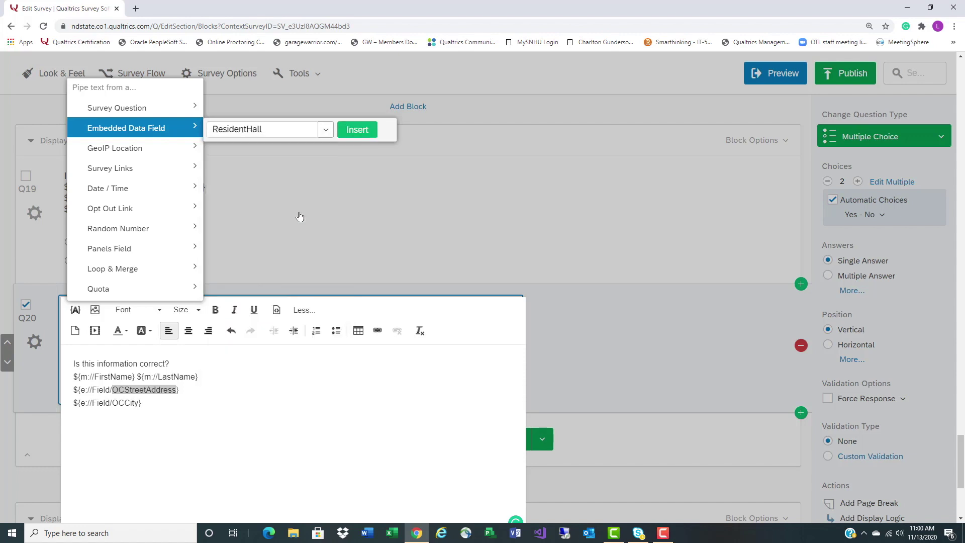
pyautogui.click(357, 132)
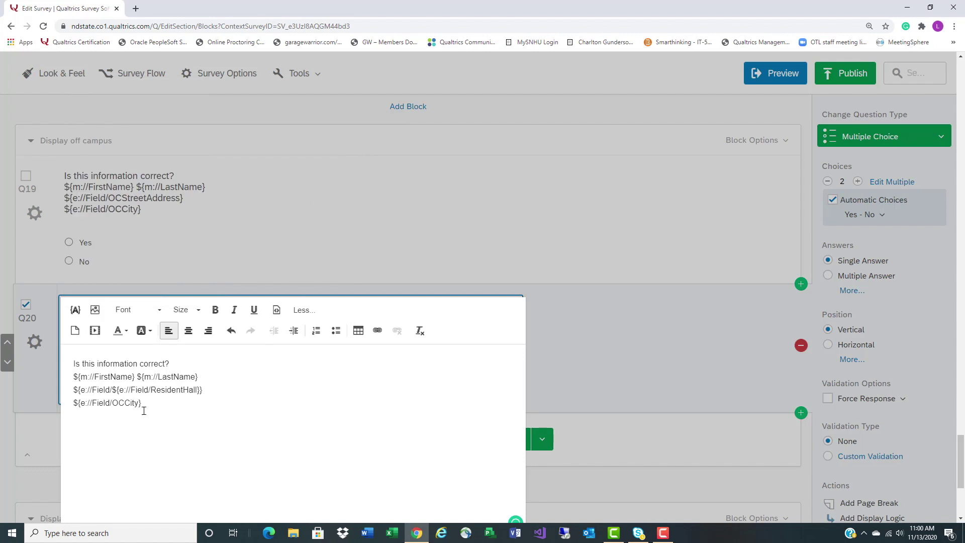
pyautogui.moveTo(118, 391); pyautogui.dragTo(73, 390)
pyautogui.press('BackSpace')
pyautogui.doubleClick(125, 403)
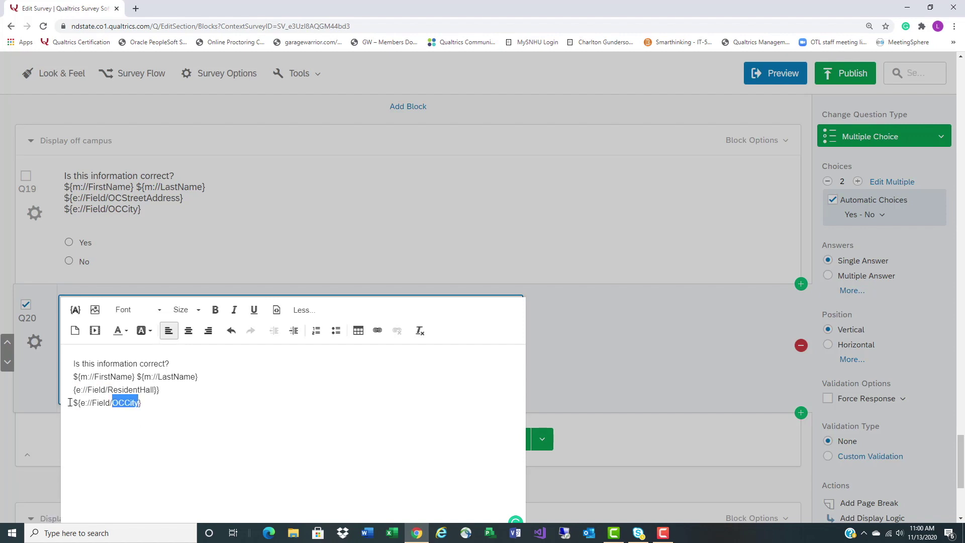
pyautogui.moveTo(69, 403); pyautogui.dragTo(156, 404)
pyautogui.press('BackSpace')
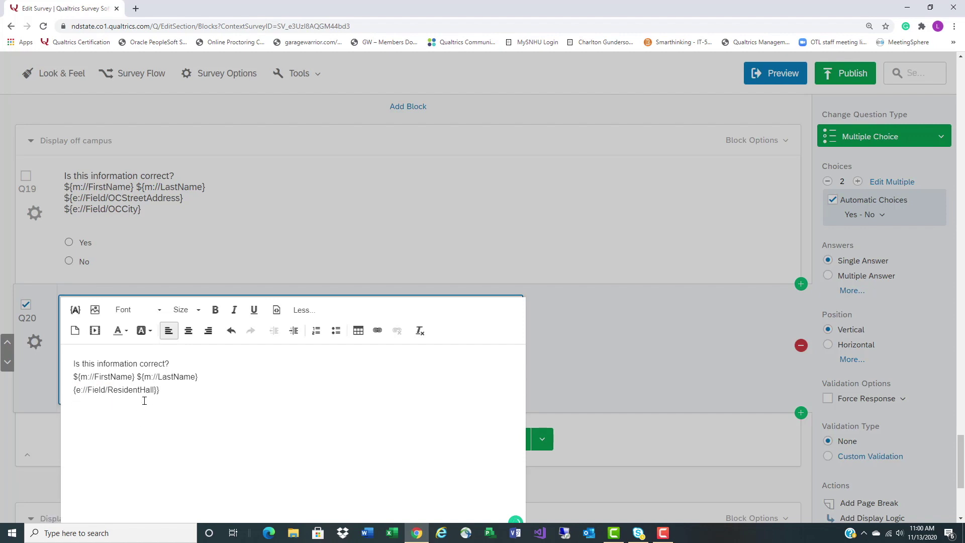
# Pipe the RHRoom, RHStreet and RHCity embedded fields on separate new lines, then finish editing
pyautogui.click(75, 309)
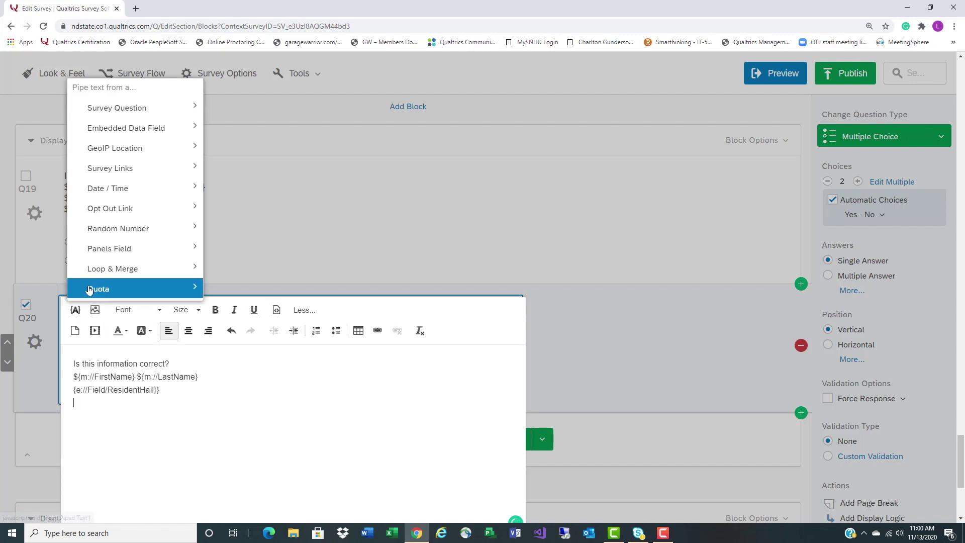
pyautogui.moveTo(145, 131)
pyautogui.click(324, 129)
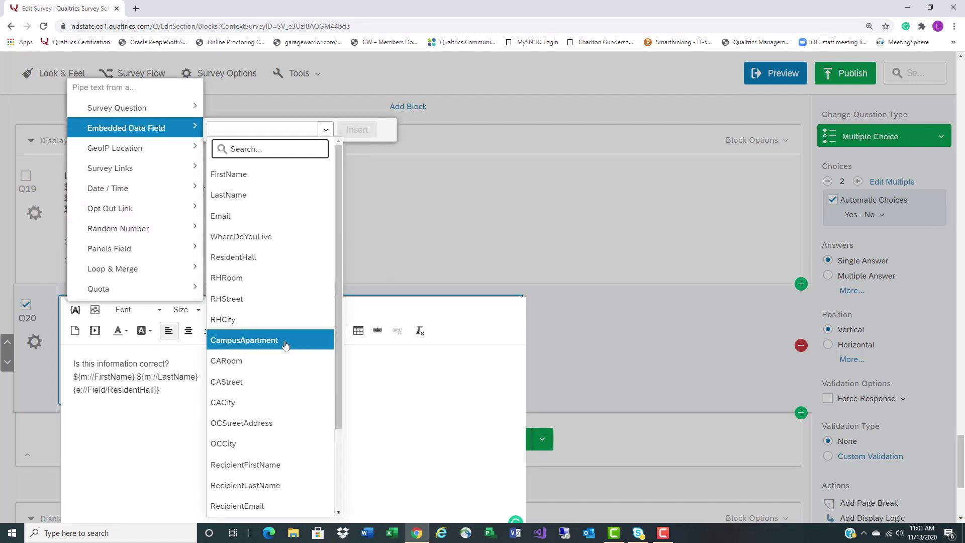
pyautogui.click(285, 279)
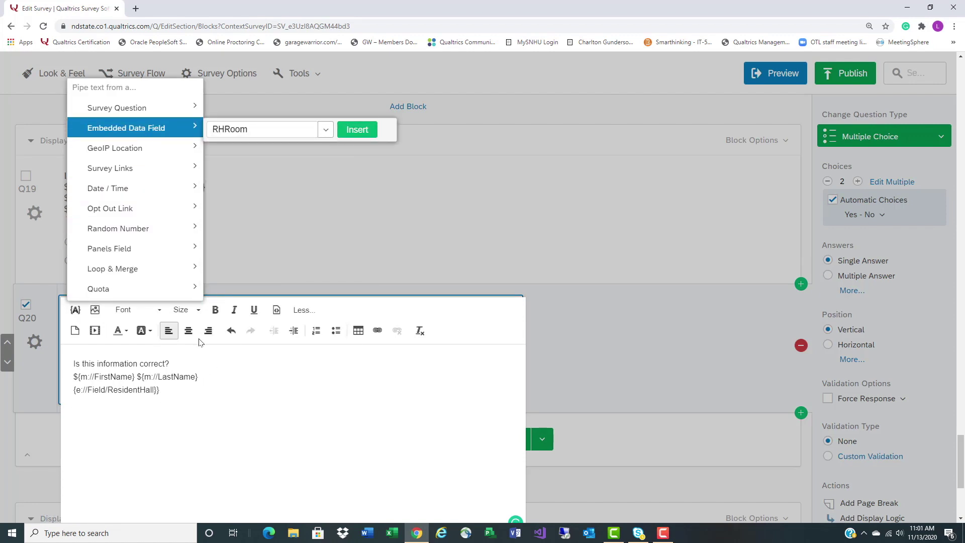
pyautogui.click(357, 129)
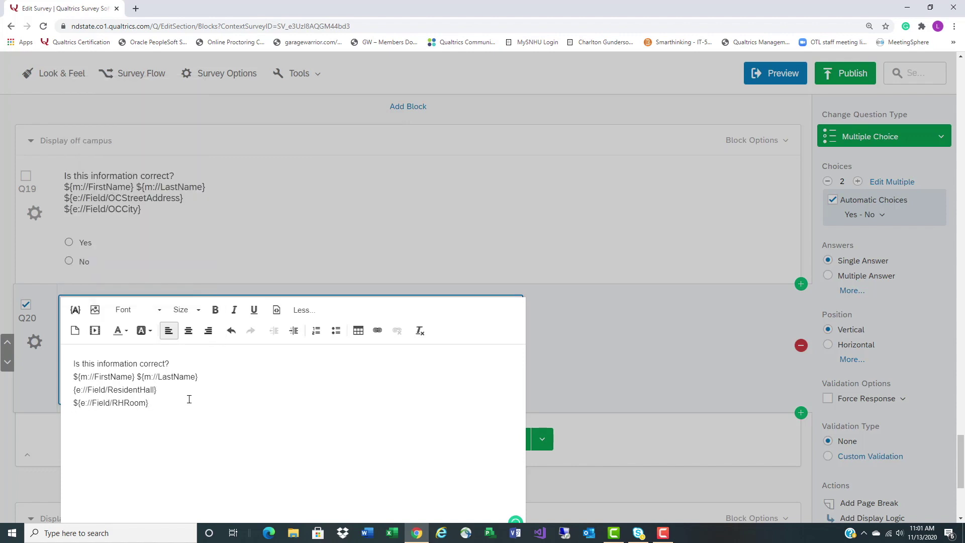
pyautogui.click(76, 309)
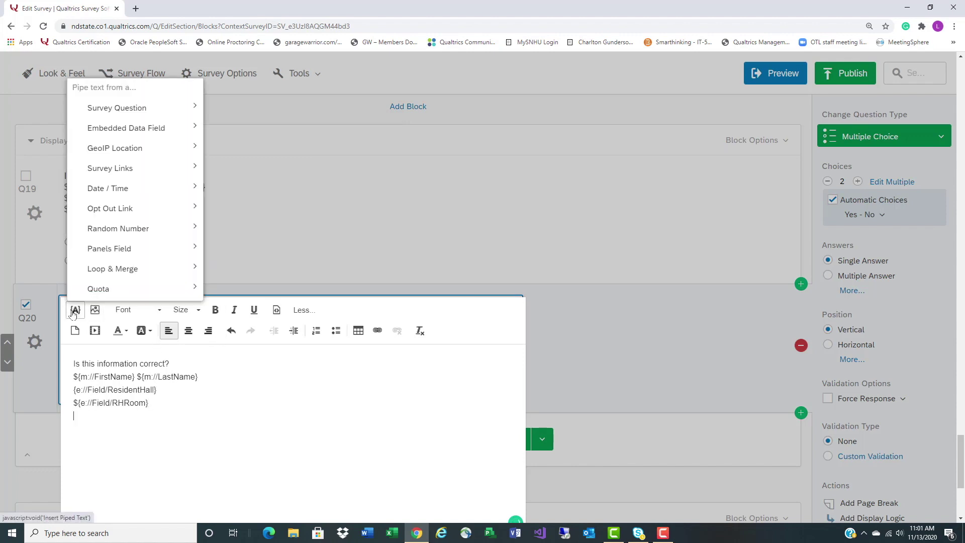
pyautogui.moveTo(196, 127)
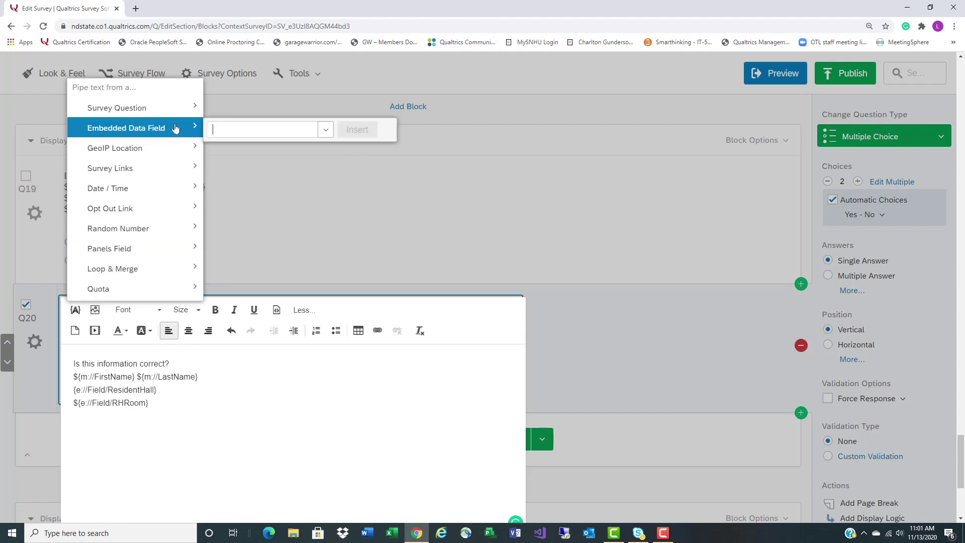
pyautogui.click(325, 130)
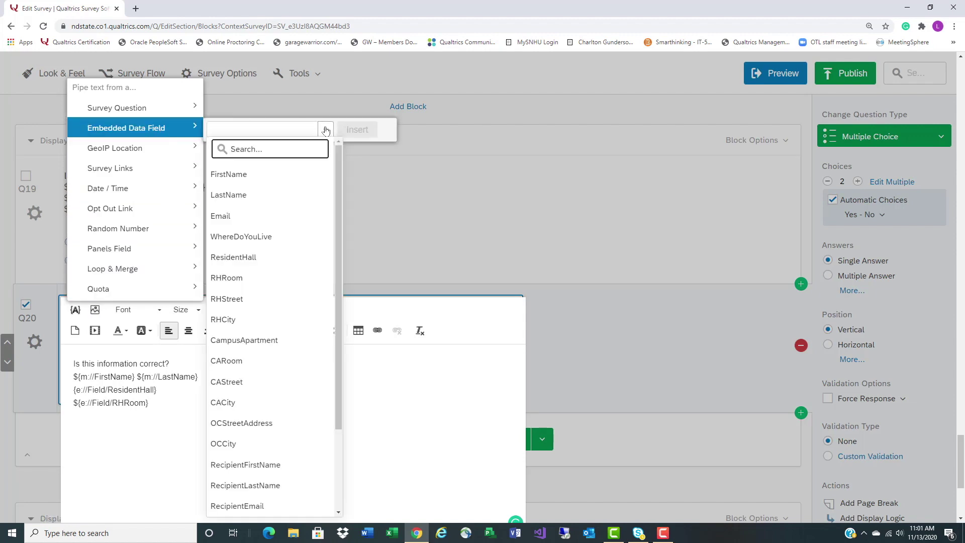
pyautogui.click(312, 300)
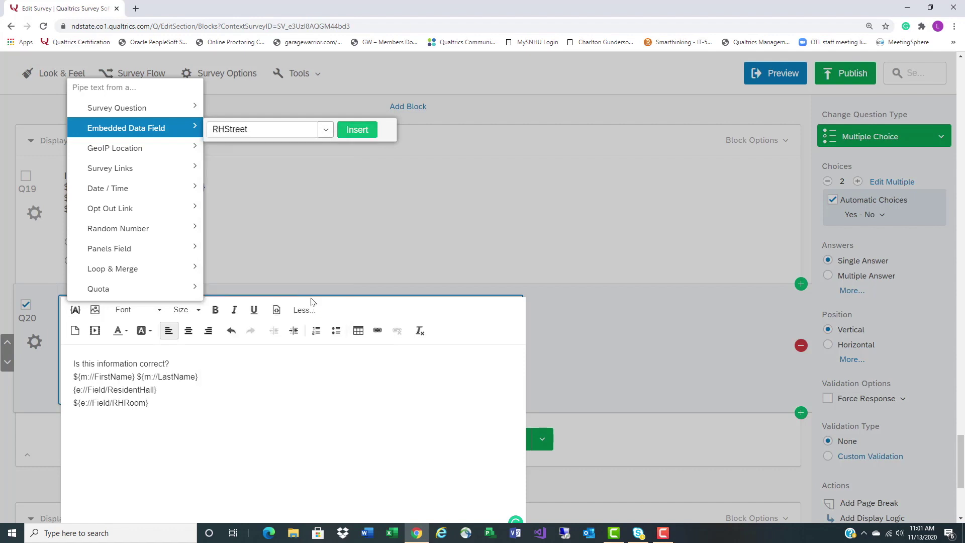
pyautogui.click(357, 130)
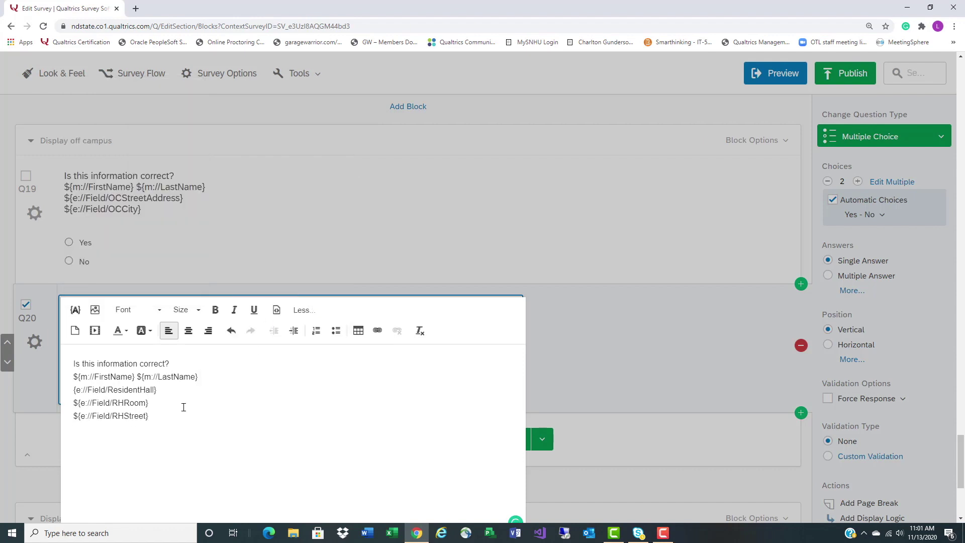
pyautogui.click(75, 309)
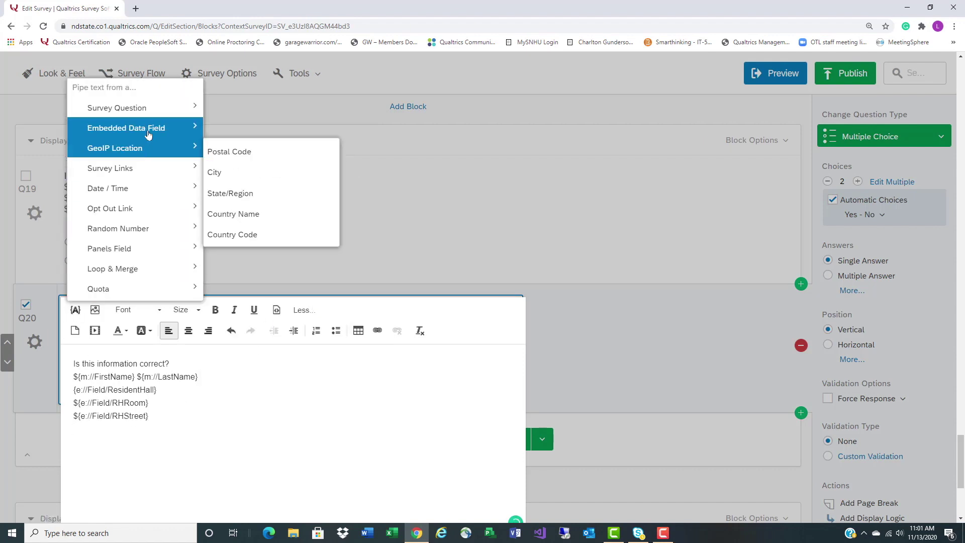
pyautogui.moveTo(148, 134)
pyautogui.click(325, 129)
pyautogui.scroll(-2, 304, 461)
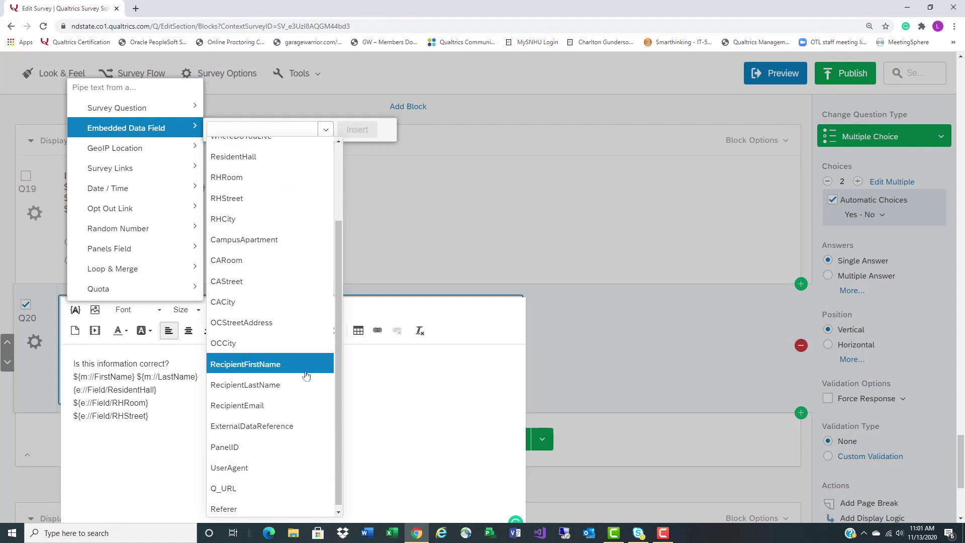
pyautogui.click(280, 219)
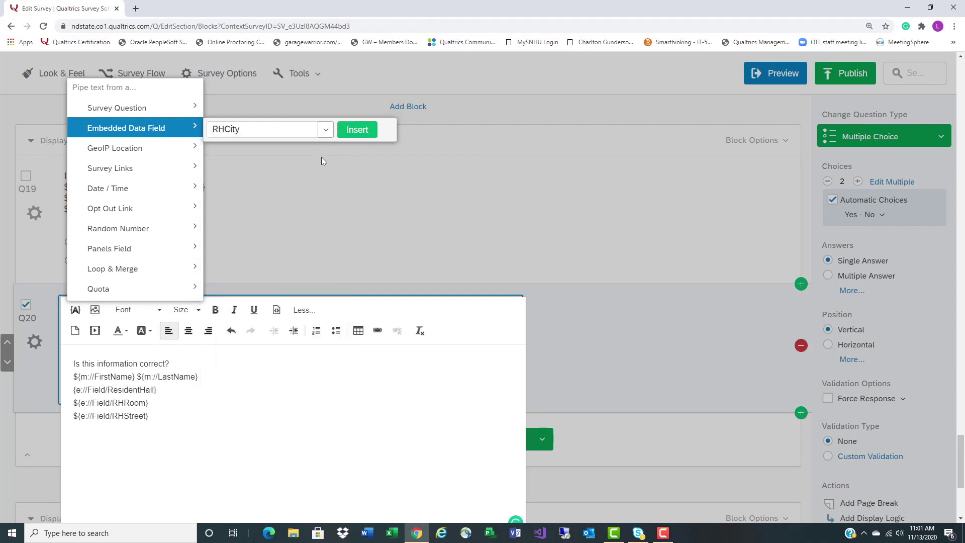
pyautogui.click(357, 129)
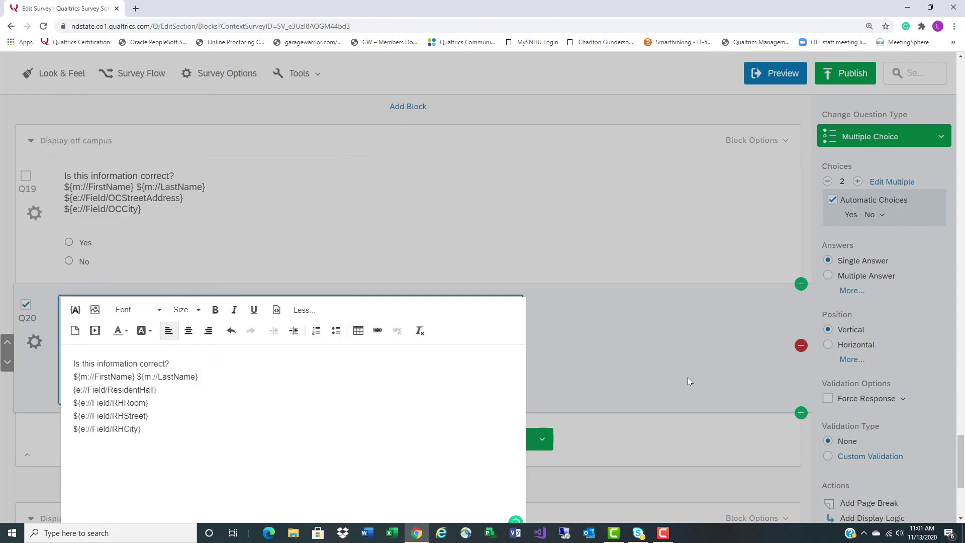
pyautogui.click(688, 377)
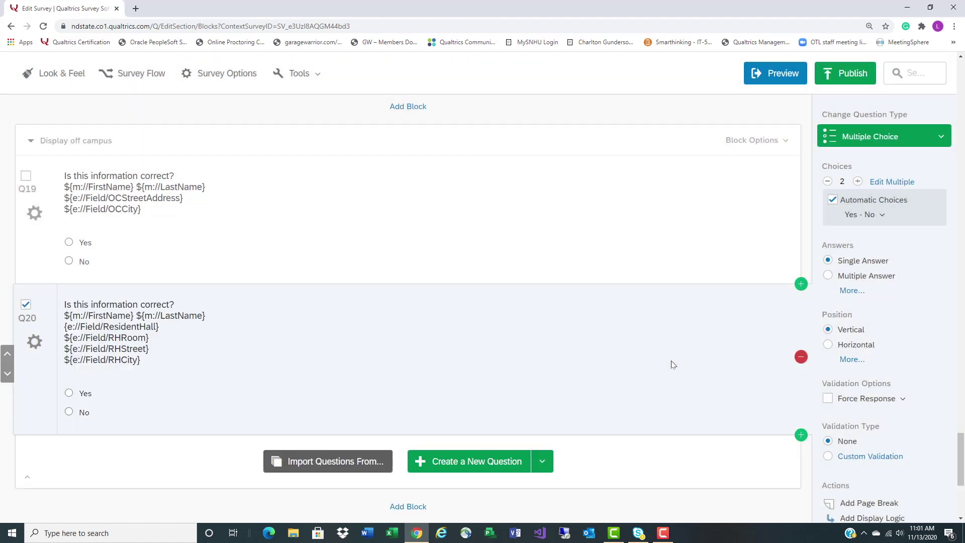
# Move Q20 down into the Display ResidentHall block
pyautogui.click(22, 304)
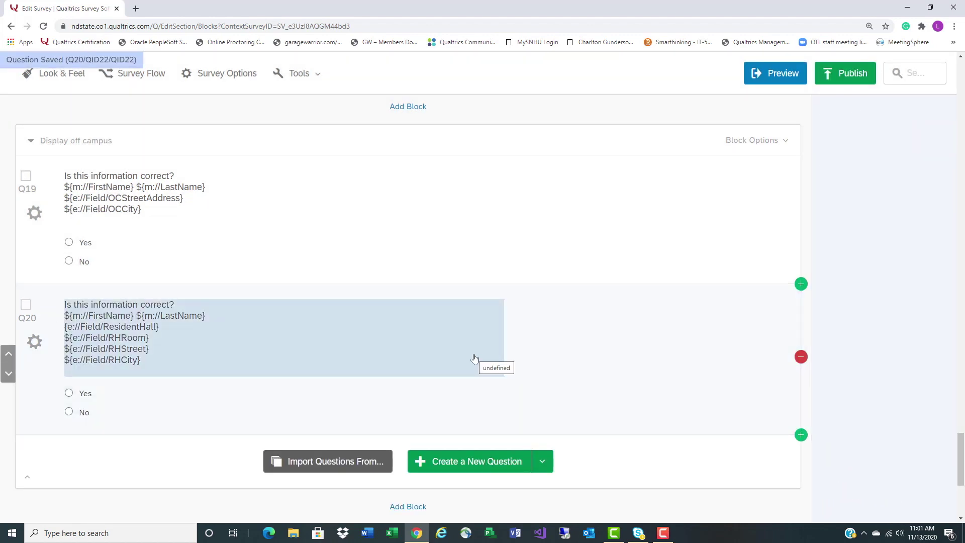
pyautogui.scroll(2, 474, 358)
pyautogui.scroll(-4, 469, 366)
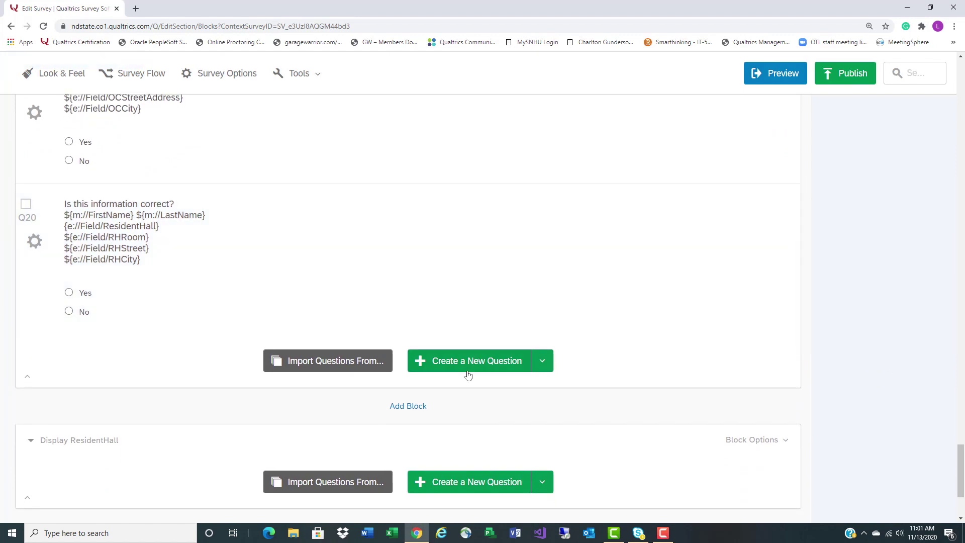
pyautogui.click(9, 275)
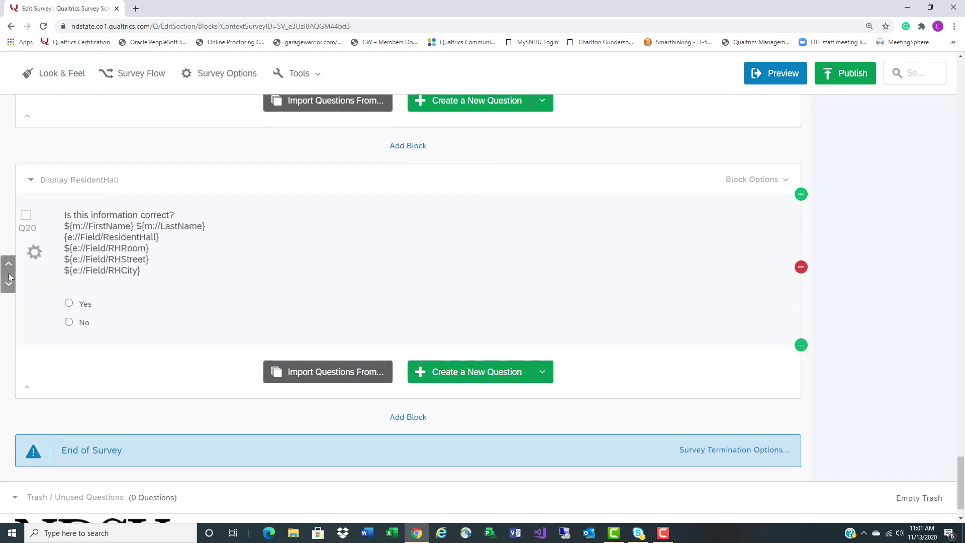
# Open the Survey Flow and scroll to the No branch's blocks
pyautogui.scroll(20, 480, 296)
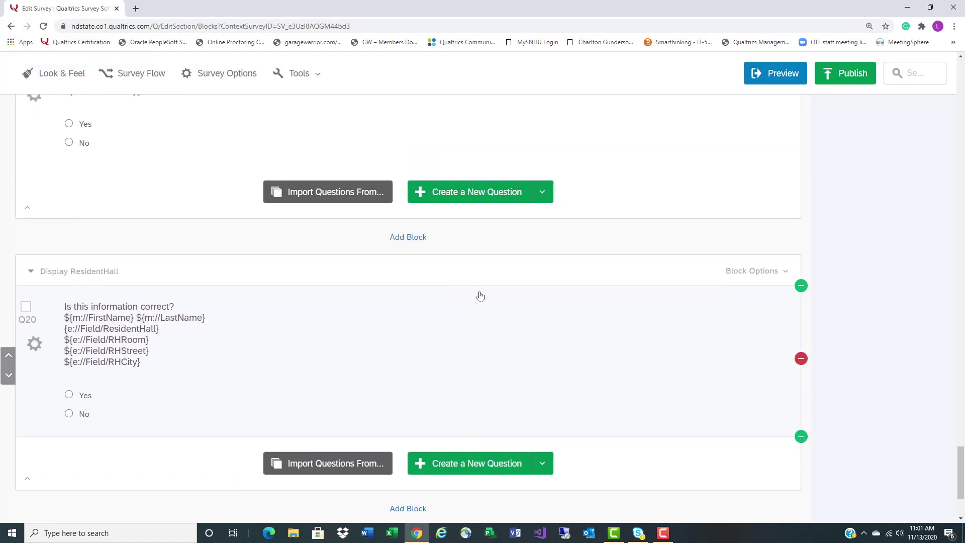
pyautogui.scroll(3, 480, 296)
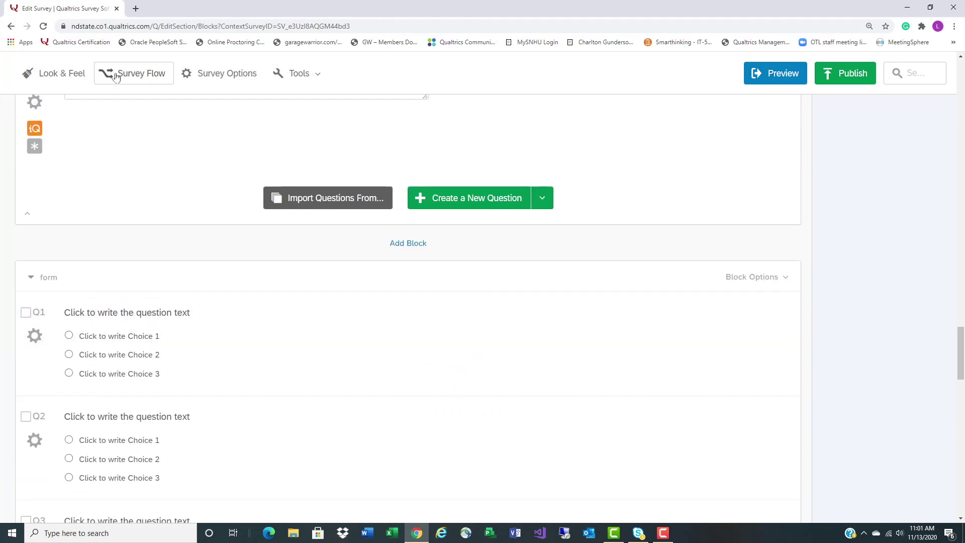
pyautogui.click(108, 74)
pyautogui.scroll(-15, 521, 351)
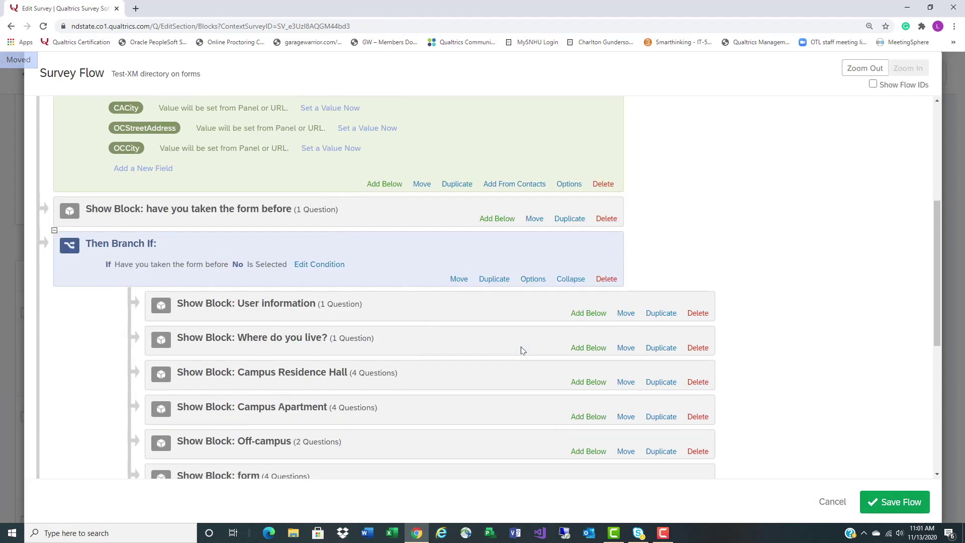
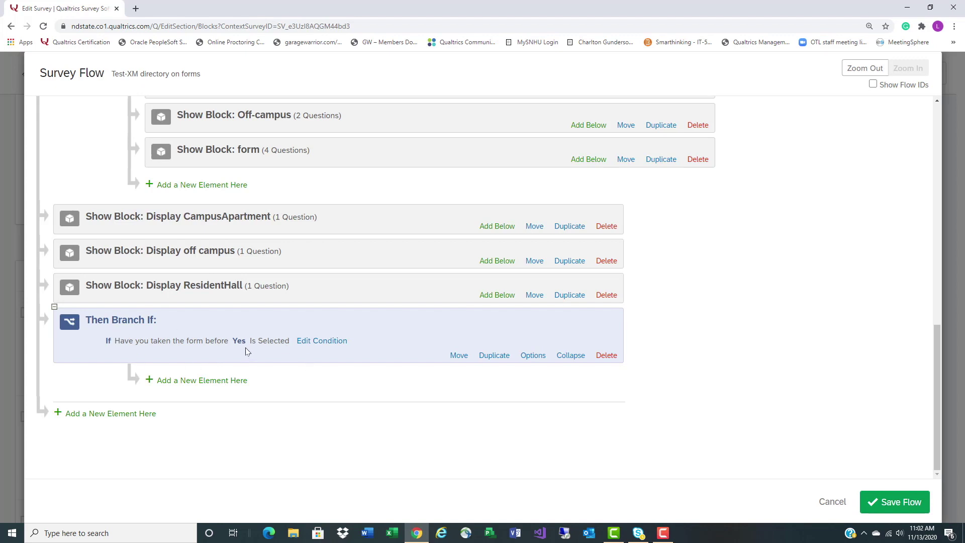
# Bring up the add-element choices inside the 'Have you taken the form before' = Yes branch
pyautogui.click(226, 382)
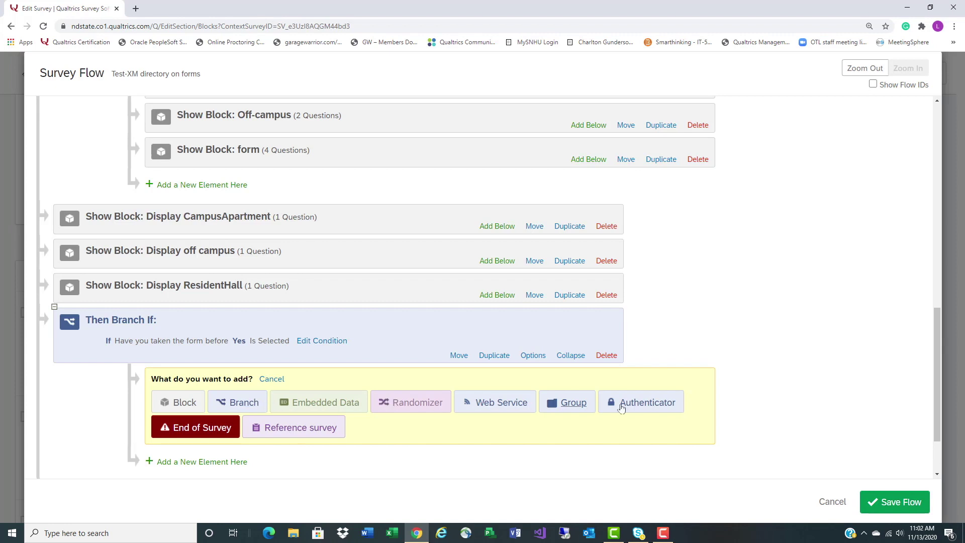
# Add a Contact-type Authenticator using My Library to the Yes branch, with a new-element slot below it
pyautogui.click(648, 403)
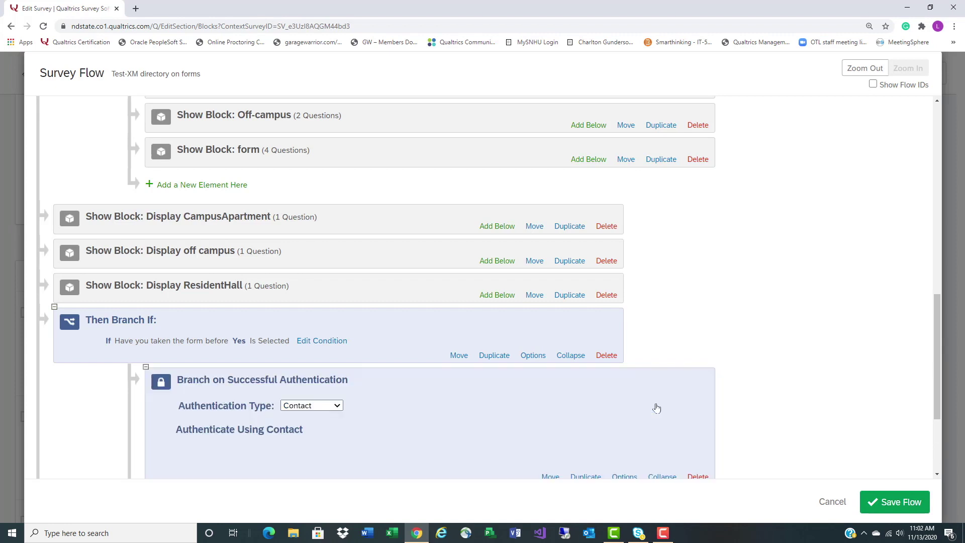
pyautogui.click(337, 406)
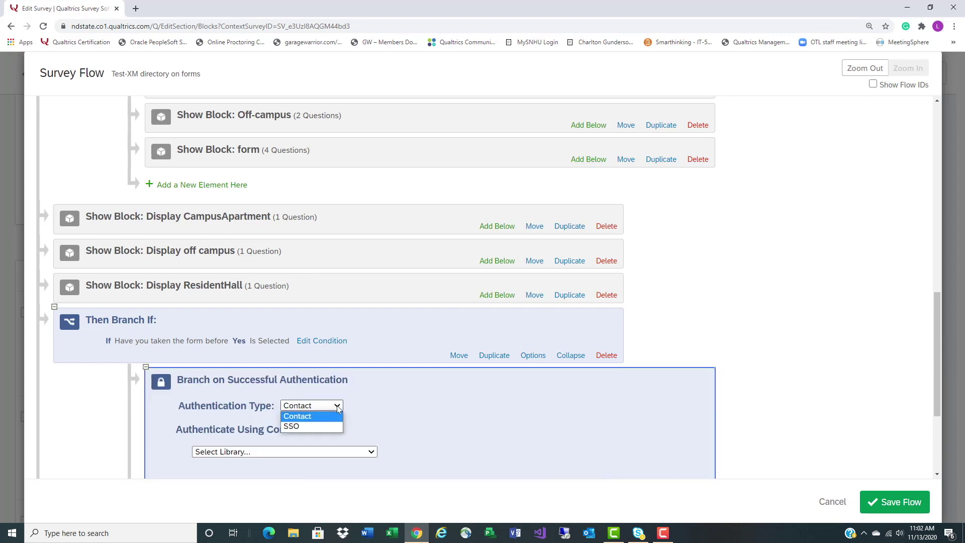
pyautogui.click(326, 417)
pyautogui.scroll(-3, 326, 418)
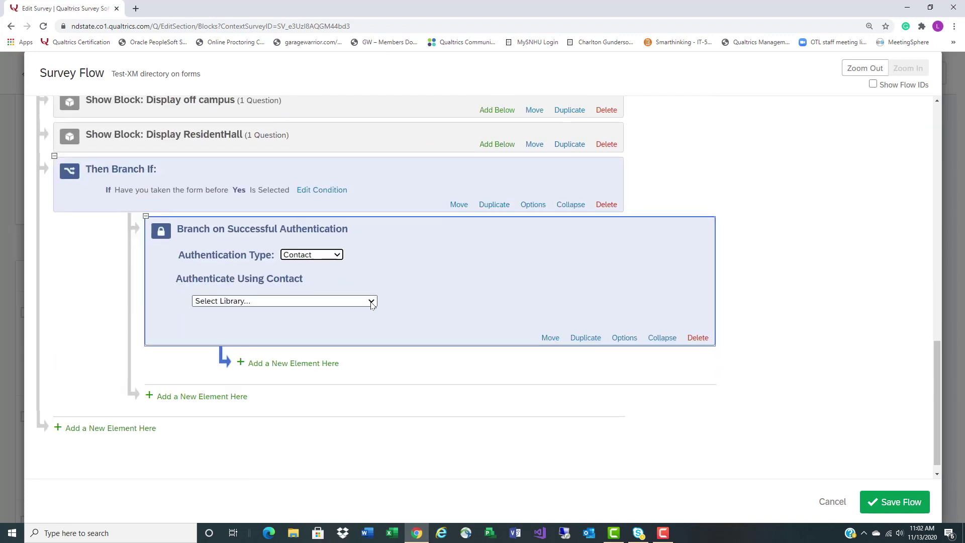
pyautogui.click(372, 301)
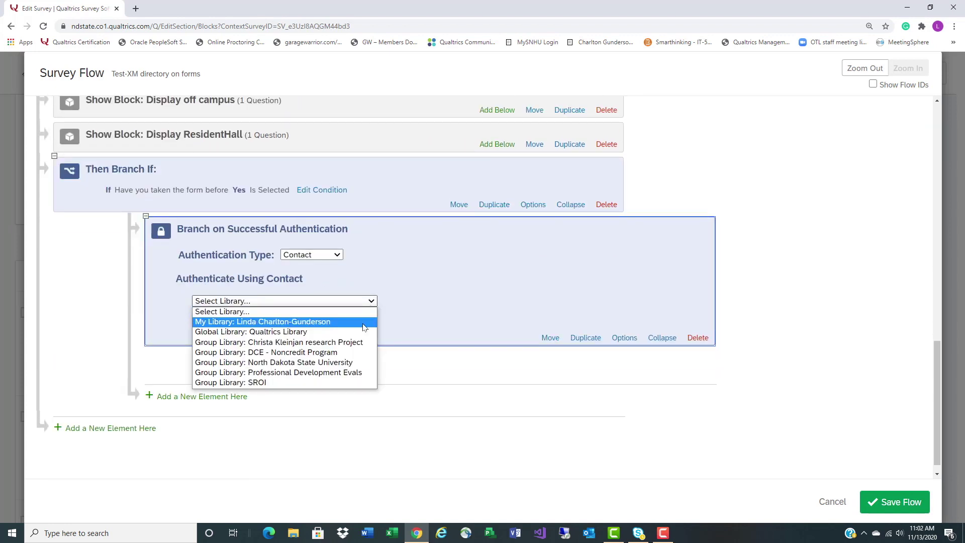
pyautogui.click(365, 322)
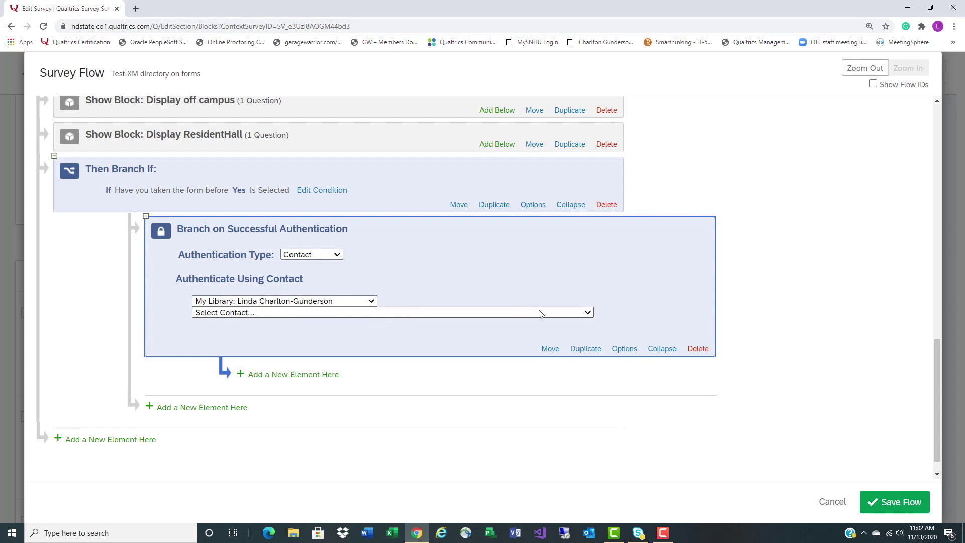
pyautogui.click(536, 312)
pyautogui.scroll(1, 559, 418)
pyautogui.click(525, 266)
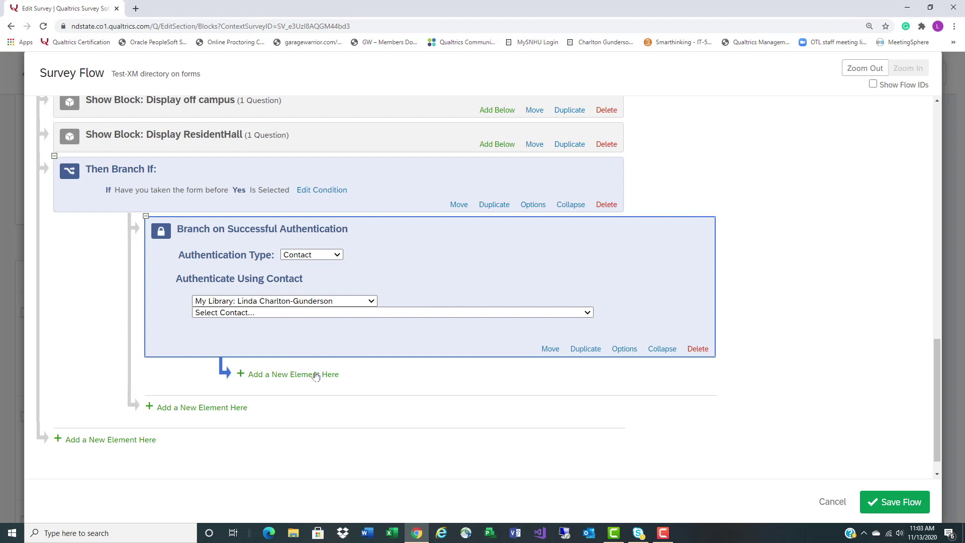
pyautogui.click(316, 374)
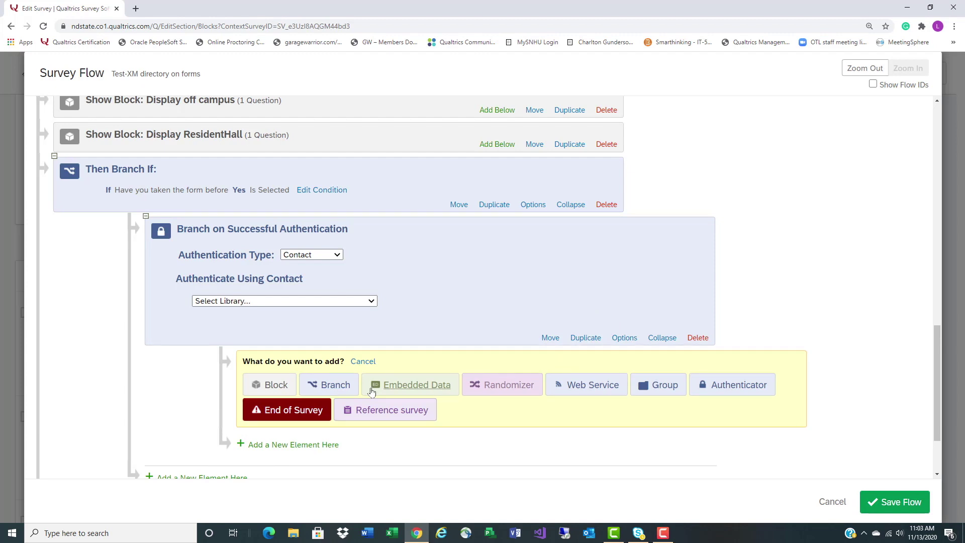
# Add an embedded-data branch WhereDoYouLive = Campus Residence Hall and nest Display ResidentHall under it
pyautogui.click(332, 385)
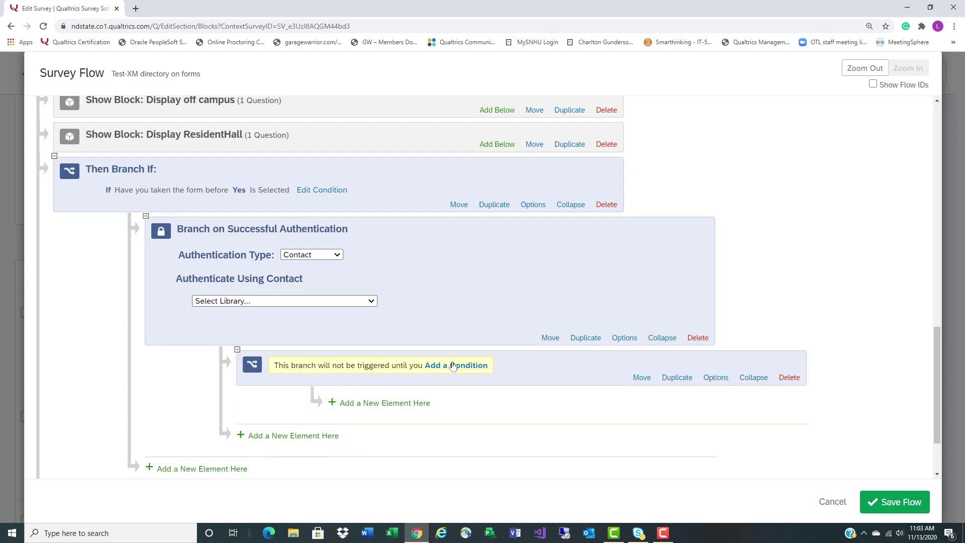
pyautogui.click(453, 365)
pyautogui.click(326, 387)
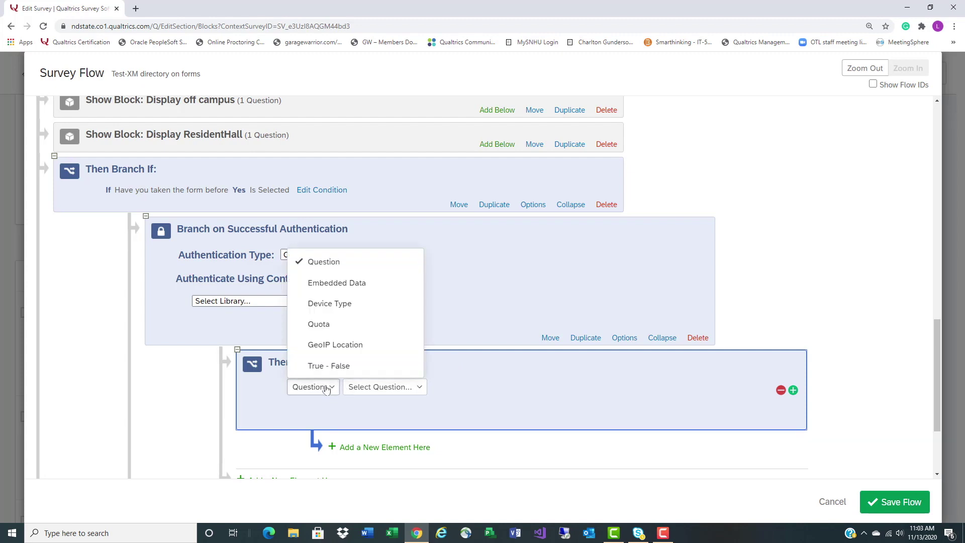
pyautogui.click(336, 283)
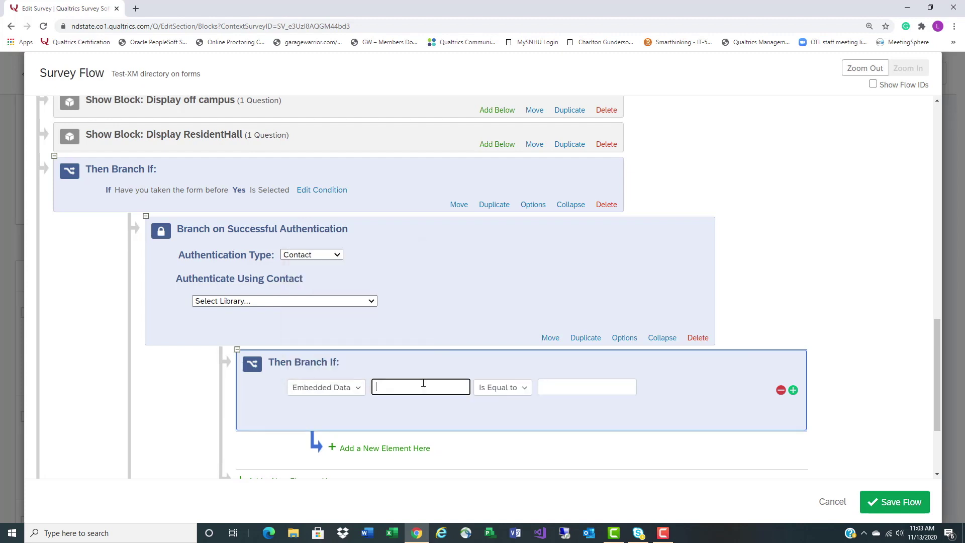
pyautogui.write('WhereDoYouLive')
pyautogui.click(551, 385)
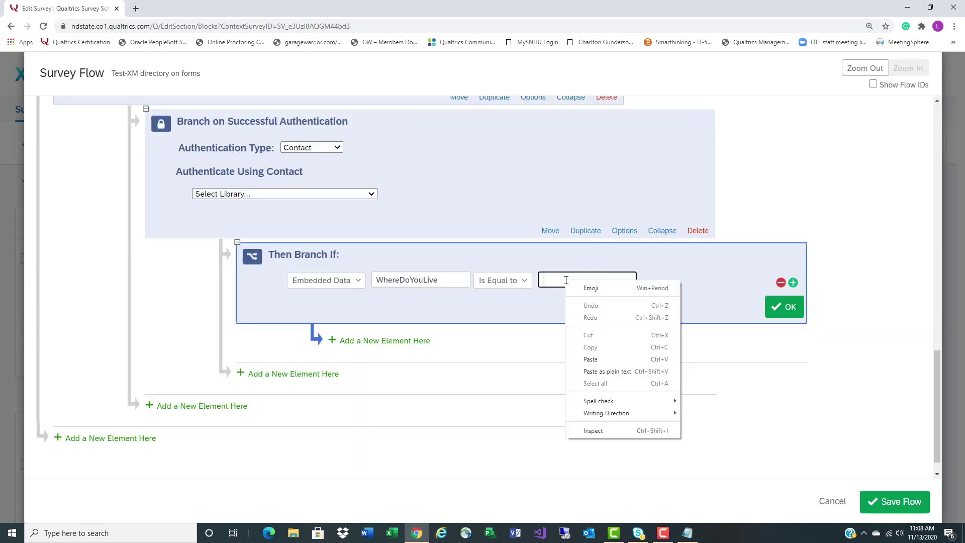
pyautogui.click(588, 360)
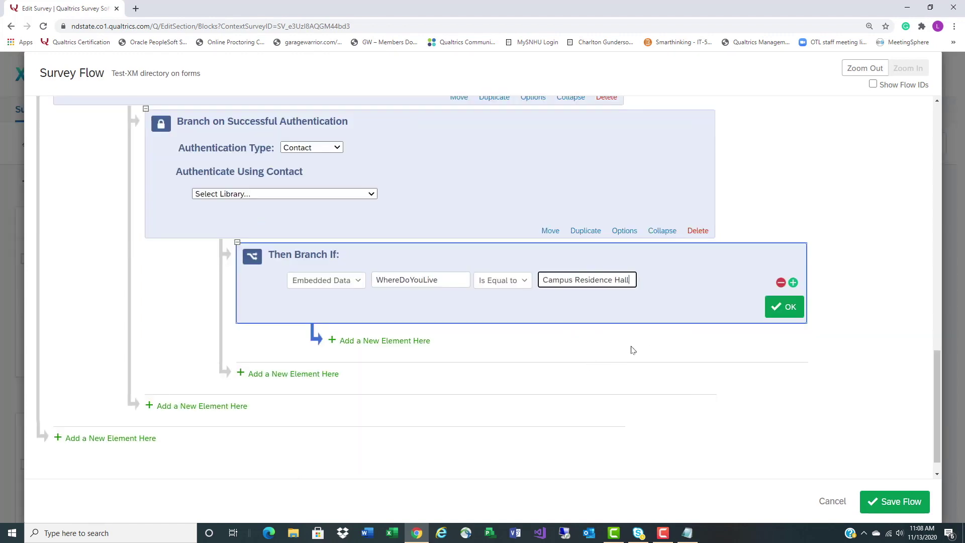
pyautogui.click(783, 309)
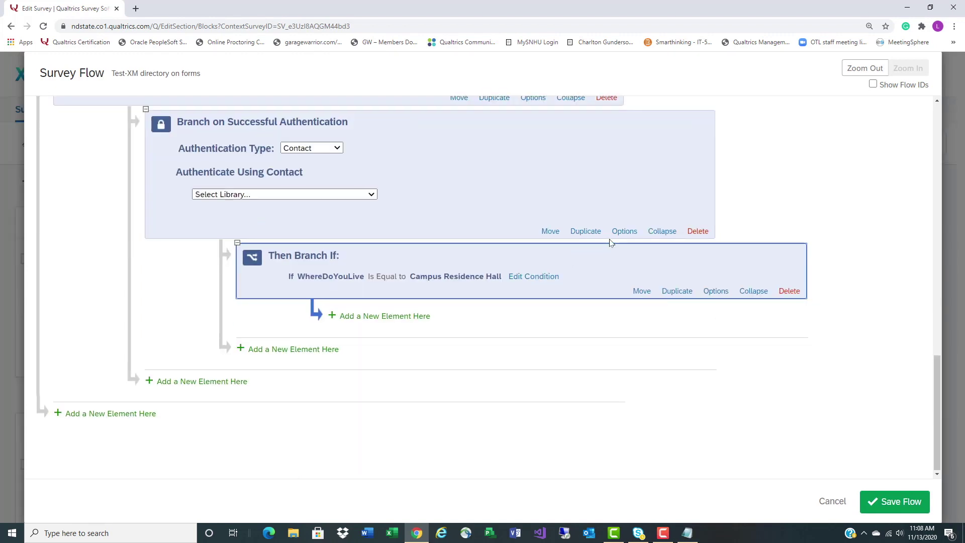
pyautogui.scroll(3, 609, 241)
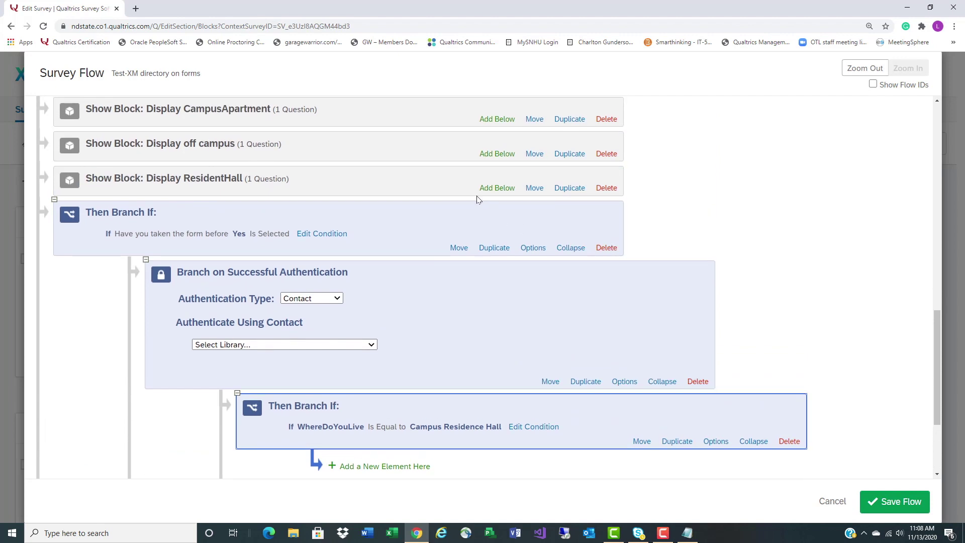
pyautogui.click(467, 189)
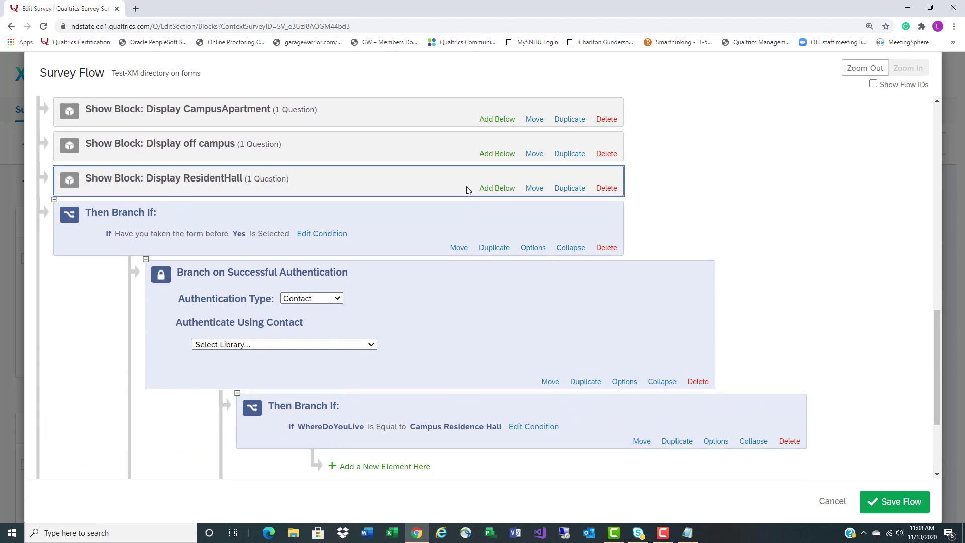
pyautogui.press('Down')
pyautogui.press('Down')
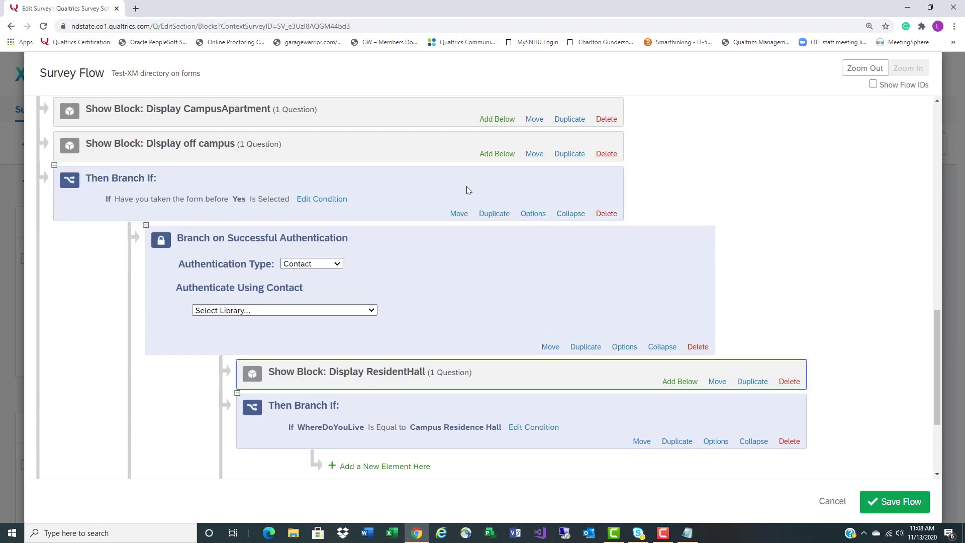
pyautogui.press('Down')
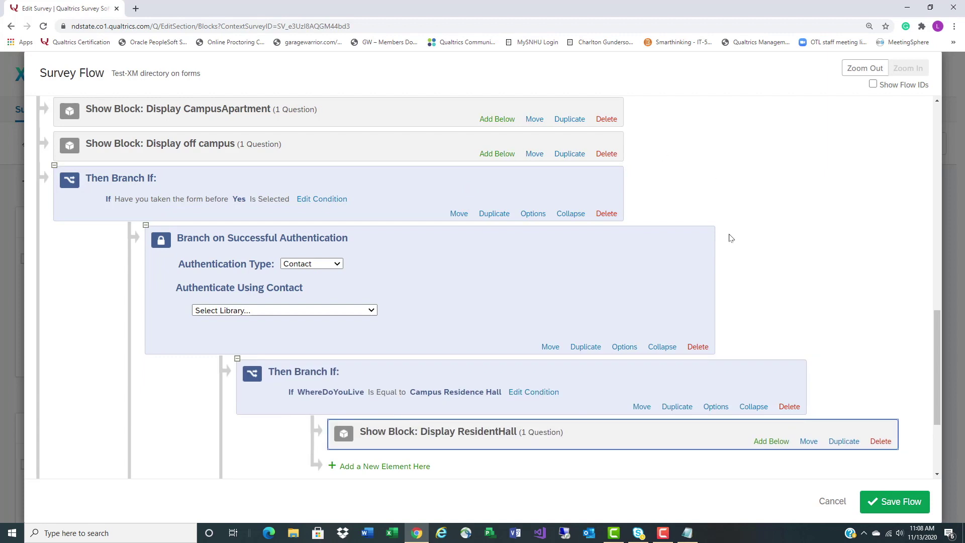
# Add a second branch WhereDoYouLive = Campus Apartment and move Display CampusApartment into it
pyautogui.scroll(-3, 817, 307)
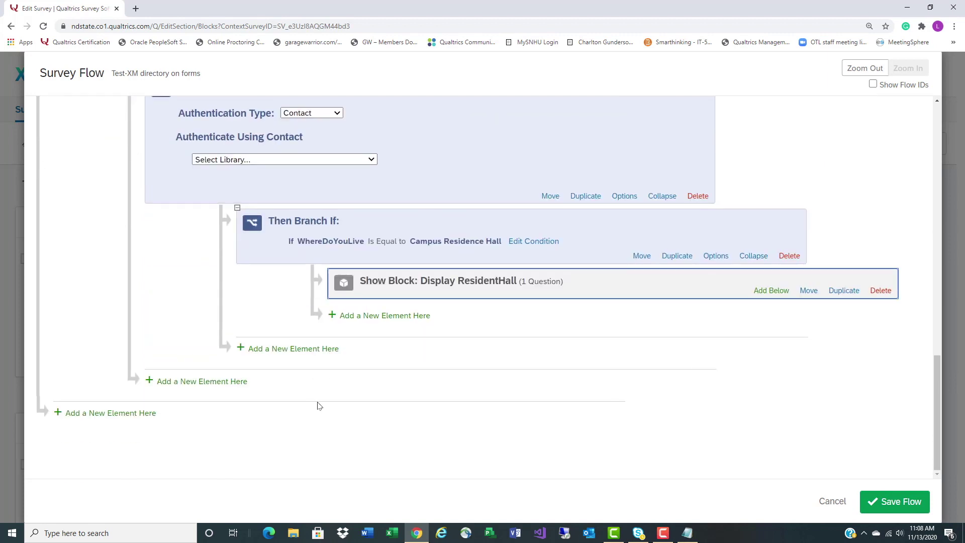
pyautogui.click(281, 351)
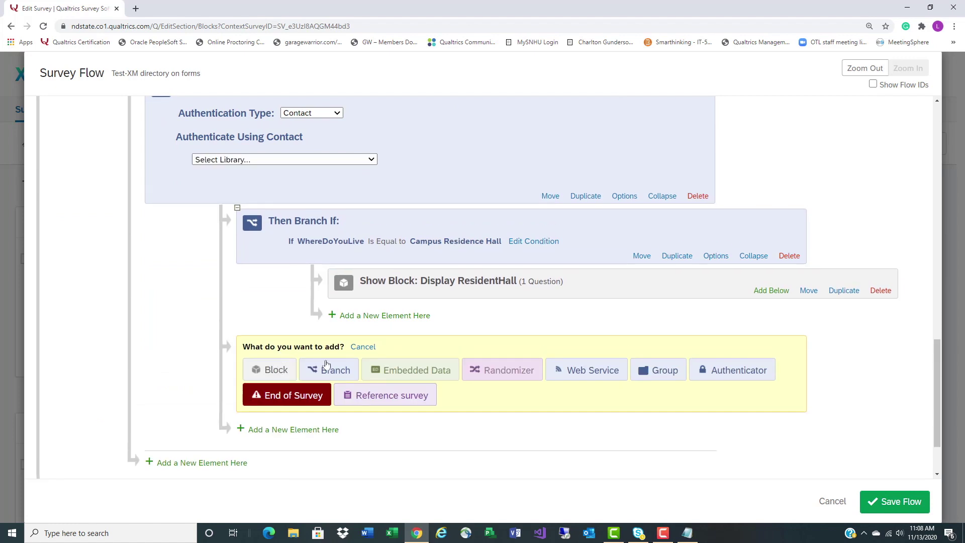
pyautogui.click(335, 371)
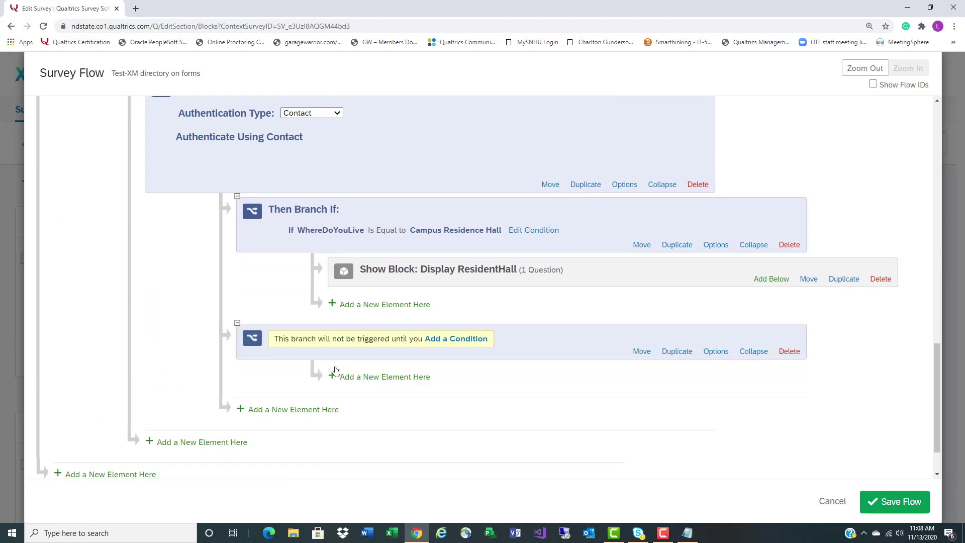
pyautogui.click(436, 350)
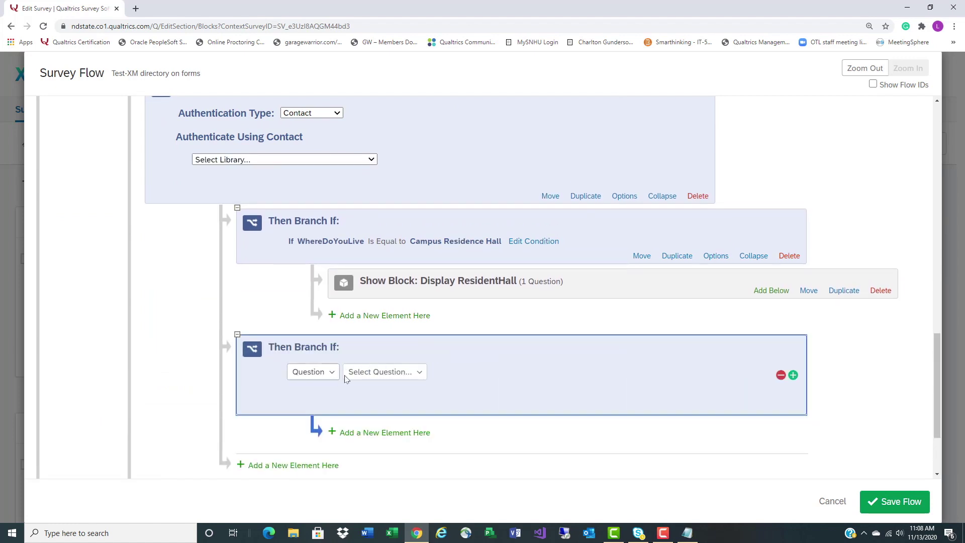
pyautogui.click(315, 372)
pyautogui.click(318, 414)
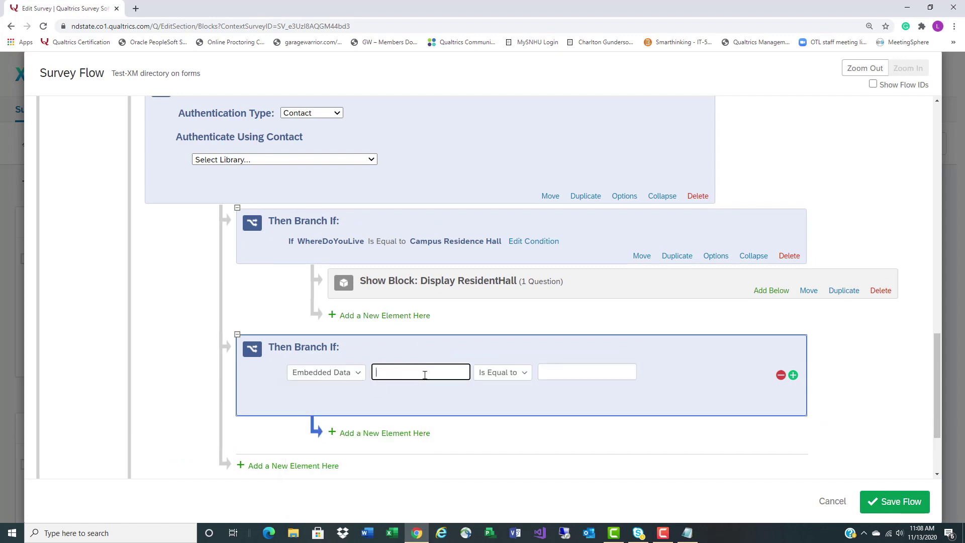
pyautogui.write('WhereDoYouLive')
pyautogui.click(578, 374)
pyautogui.rightClick(579, 376)
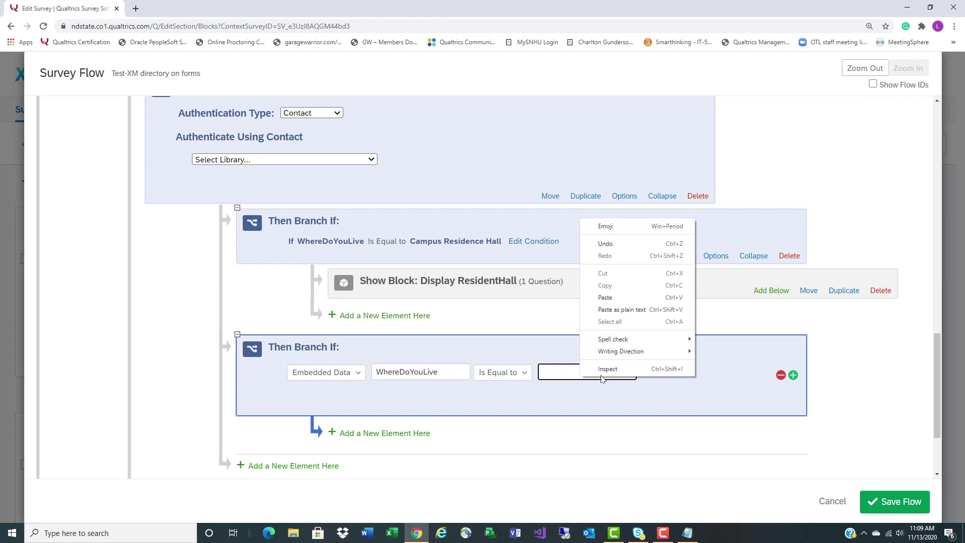
pyautogui.click(620, 293)
pyautogui.scroll(-1, 658, 374)
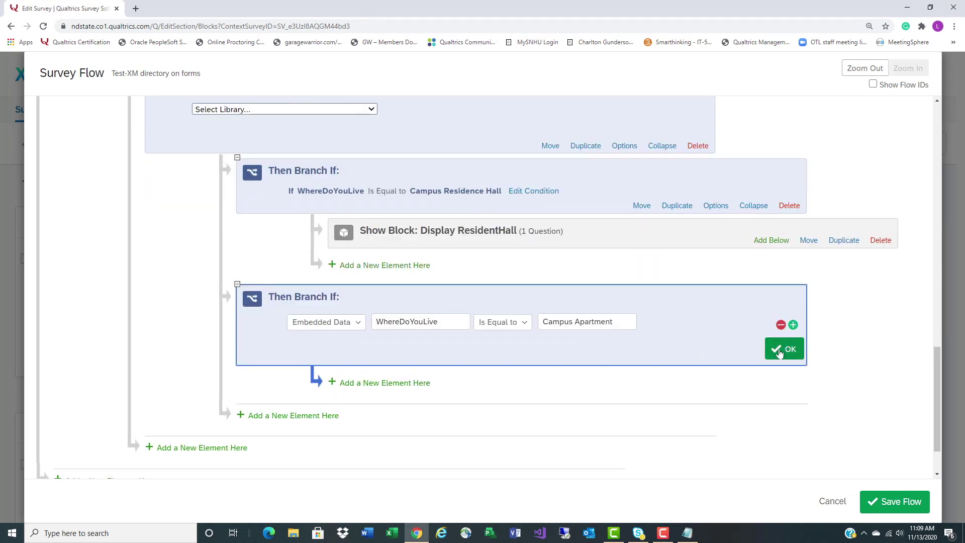
pyautogui.click(785, 348)
pyautogui.scroll(5, 689, 251)
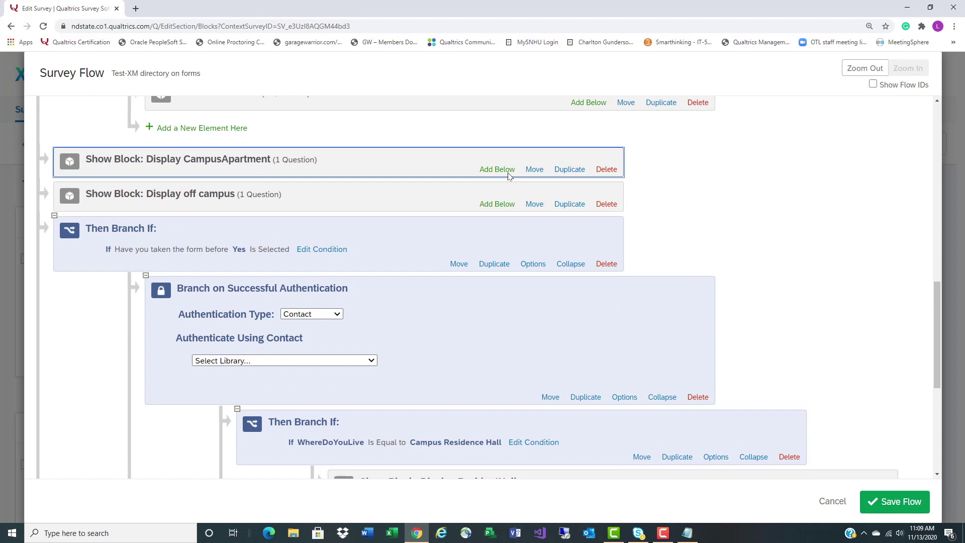
pyautogui.press('Down')
pyautogui.press('Down')
pyautogui.press('Down')
pyautogui.press('Down')
pyautogui.press('Down')
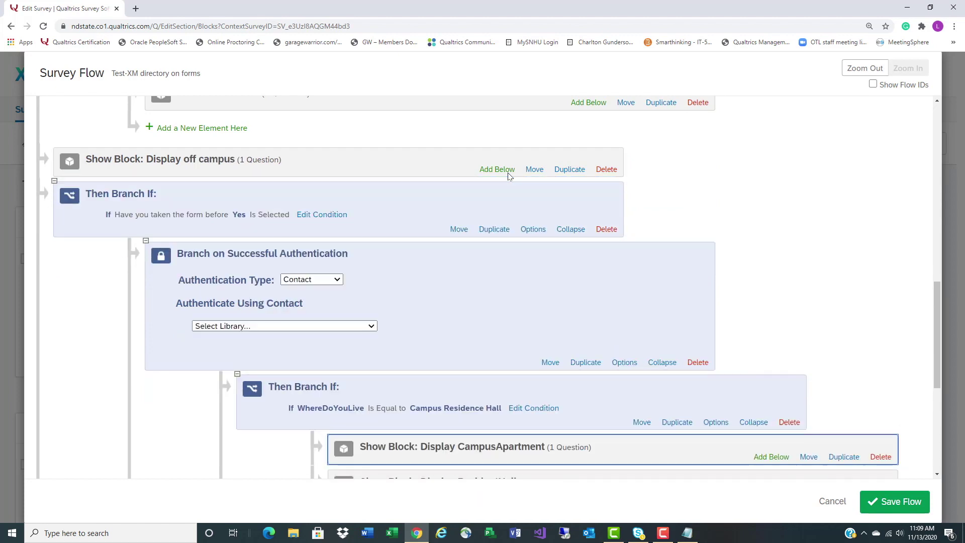
pyautogui.press('Down')
pyautogui.scroll(-5, 508, 175)
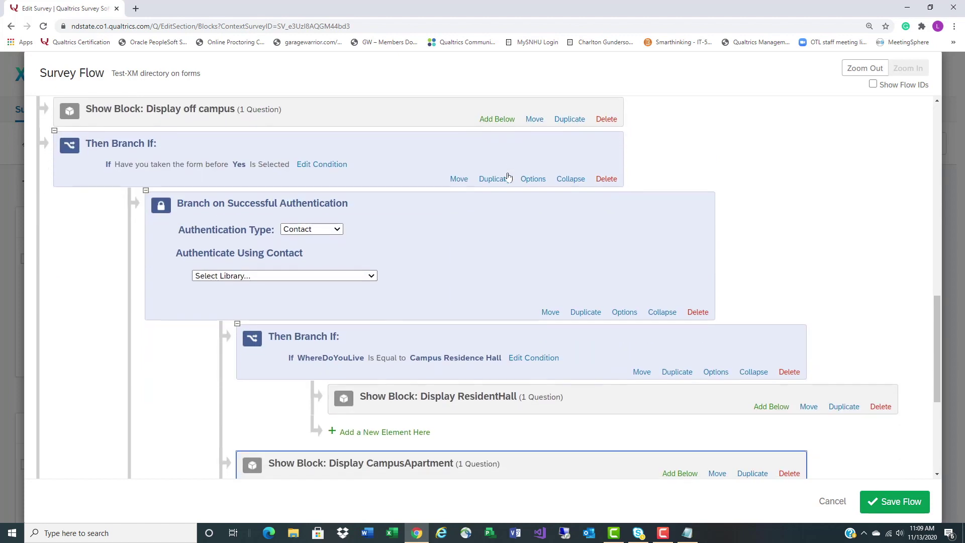
pyautogui.press('Down')
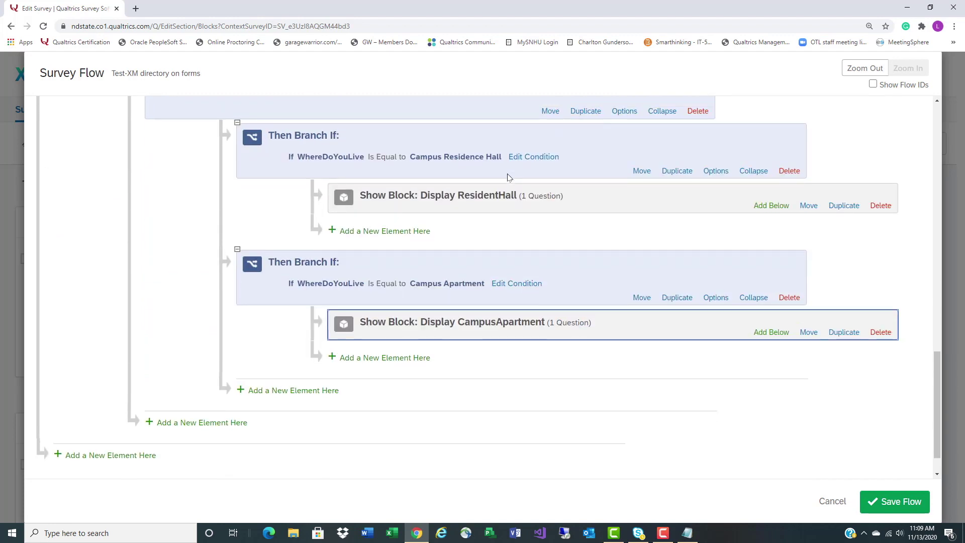
# Add a branch with the embedded-data condition WhereDoYouLive equal to Off-campus
pyautogui.click(251, 391)
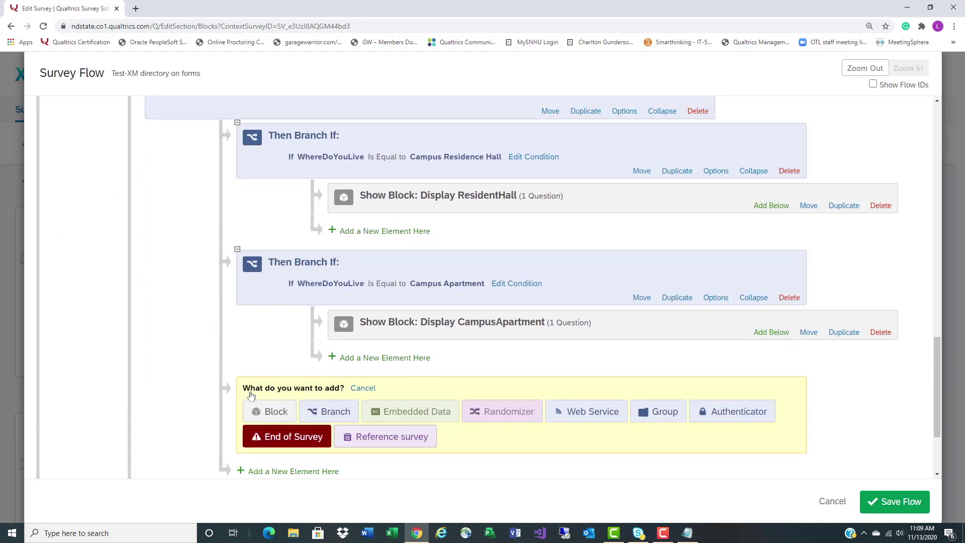
pyautogui.click(332, 412)
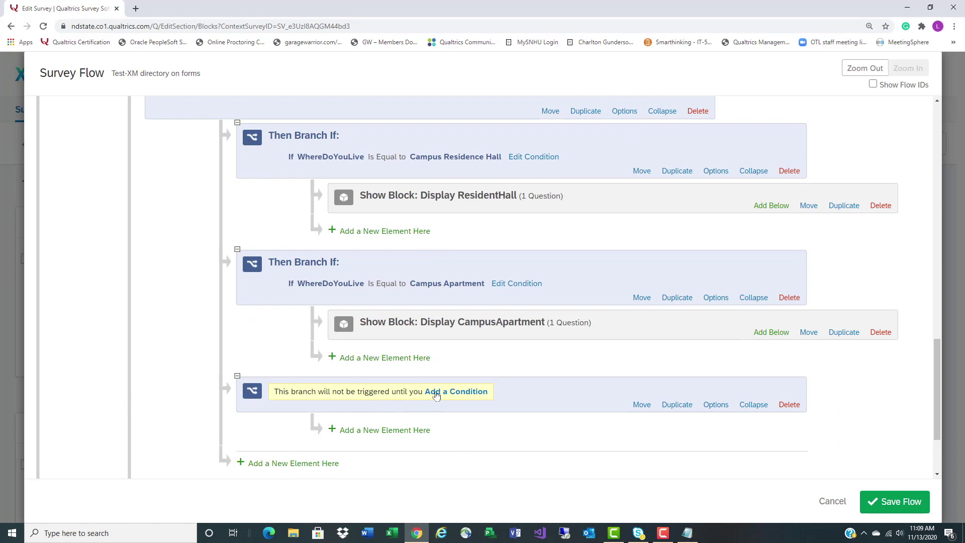
pyautogui.click(435, 392)
pyautogui.click(372, 415)
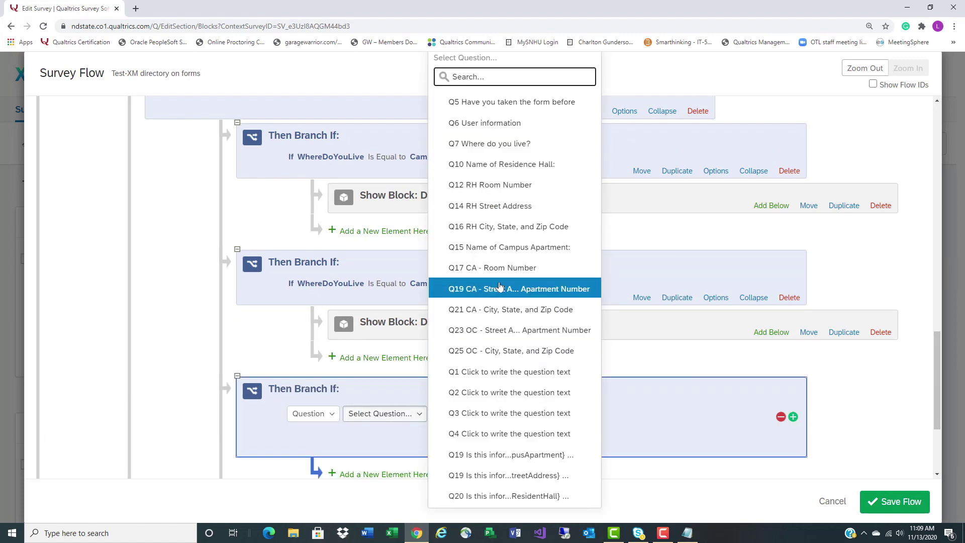
pyautogui.click(311, 413)
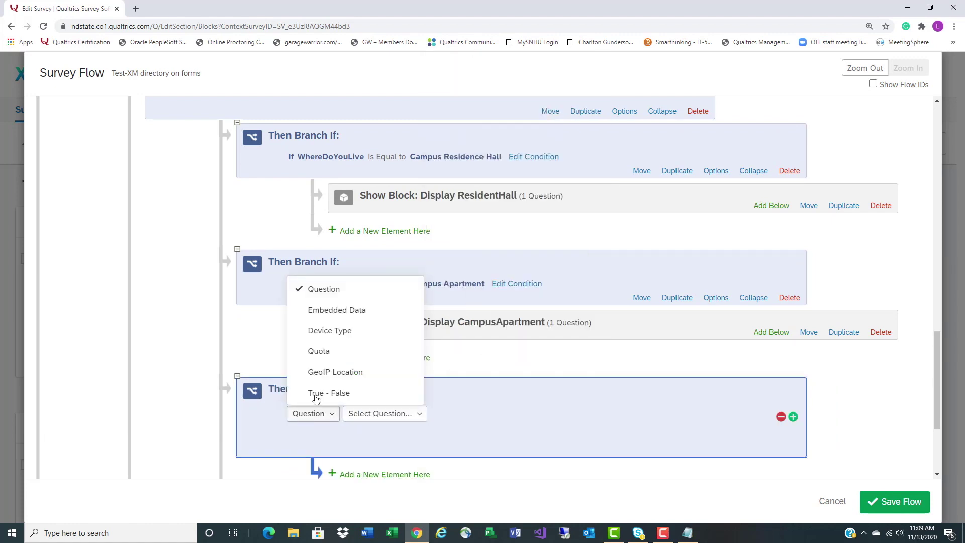
pyautogui.click(330, 310)
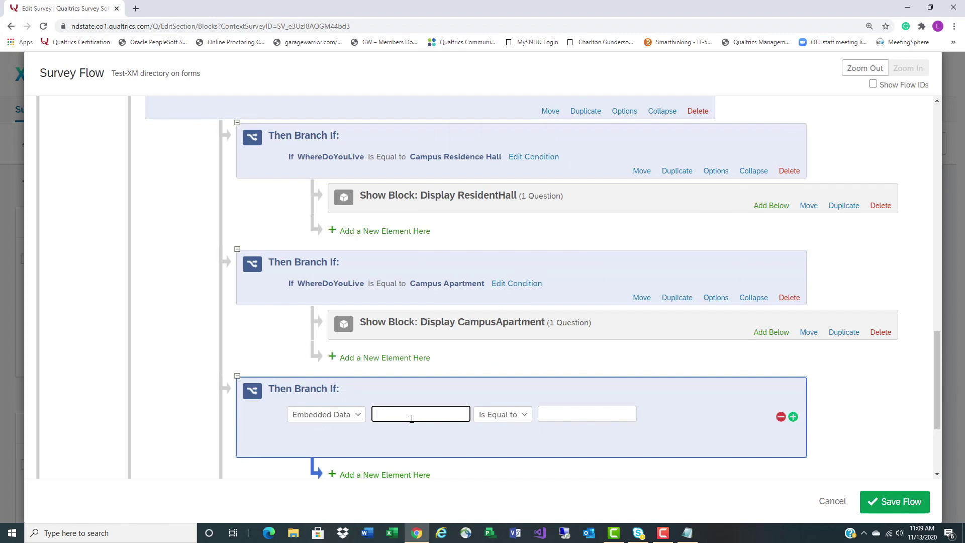
pyautogui.write('WhereDoYouLive')
pyautogui.click(687, 533)
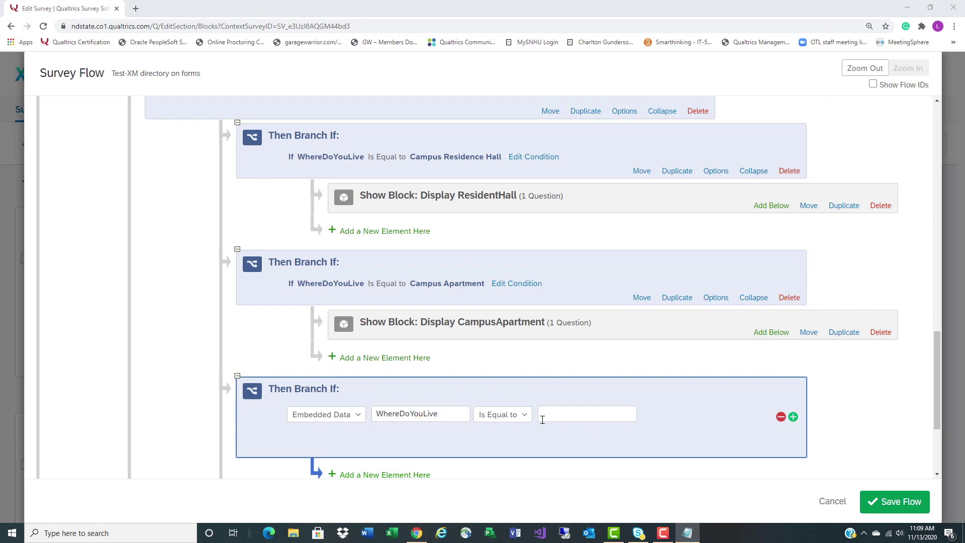
pyautogui.click(542, 416)
pyautogui.rightClick(546, 414)
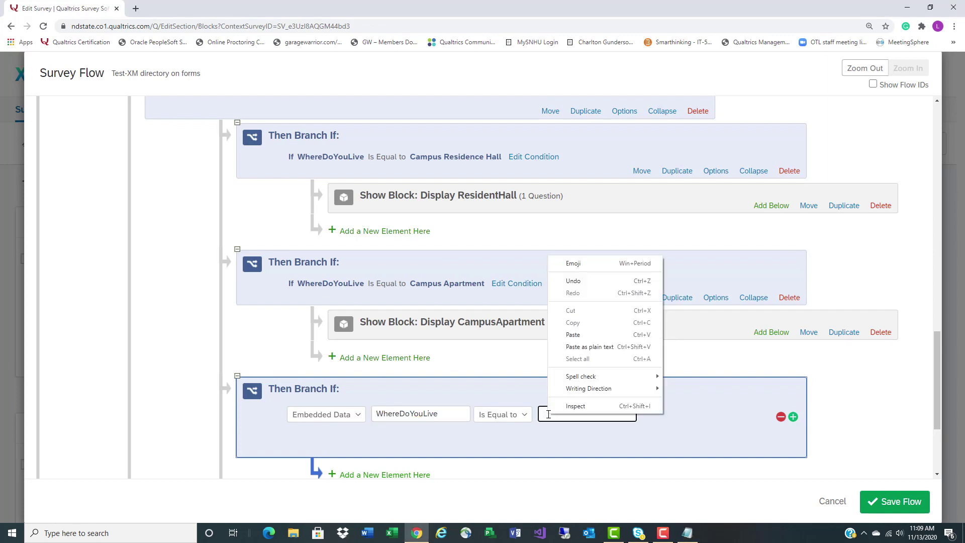
pyautogui.click(582, 338)
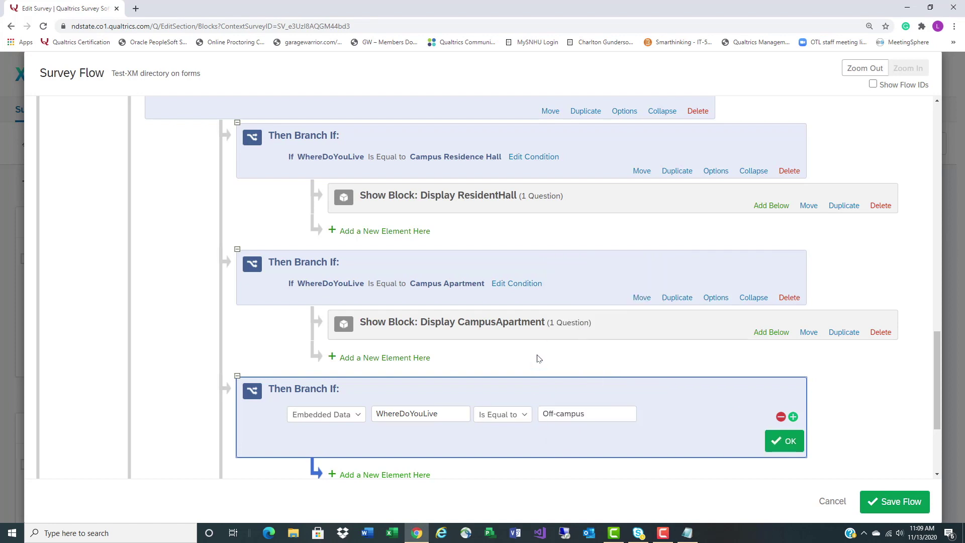
# Move the Display off campus block down into the Off-campus branch
pyautogui.scroll(6, 538, 359)
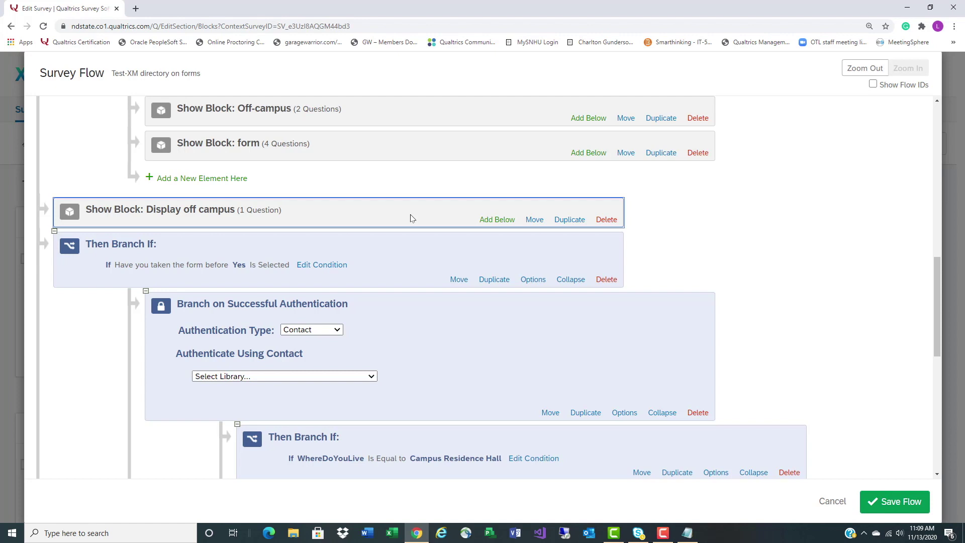
pyautogui.press('Down')
pyautogui.press('Down')
pyautogui.press('Down')
pyautogui.press('Down')
pyautogui.press('Down')
pyautogui.scroll(-3, 410, 220)
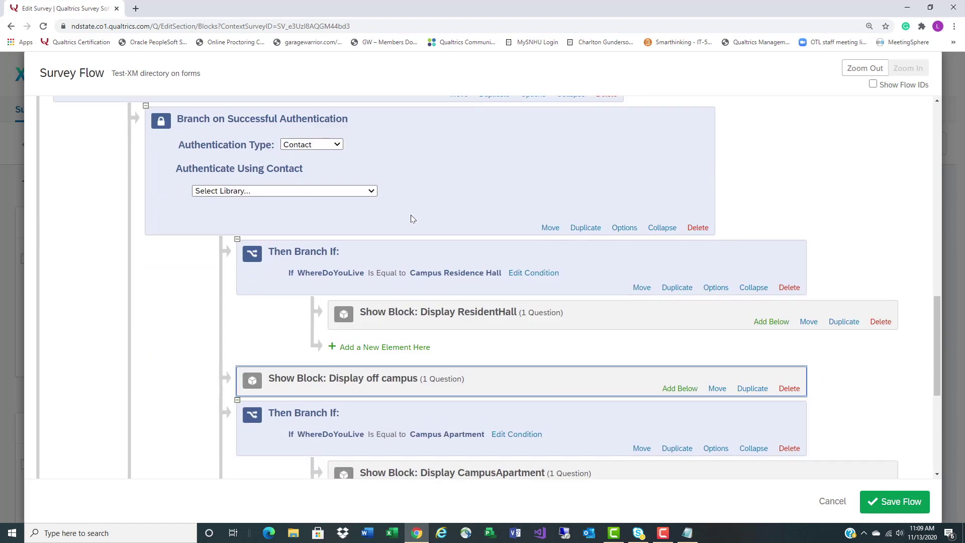
pyautogui.scroll(-5, 411, 218)
pyautogui.press('Down')
pyautogui.press('Down')
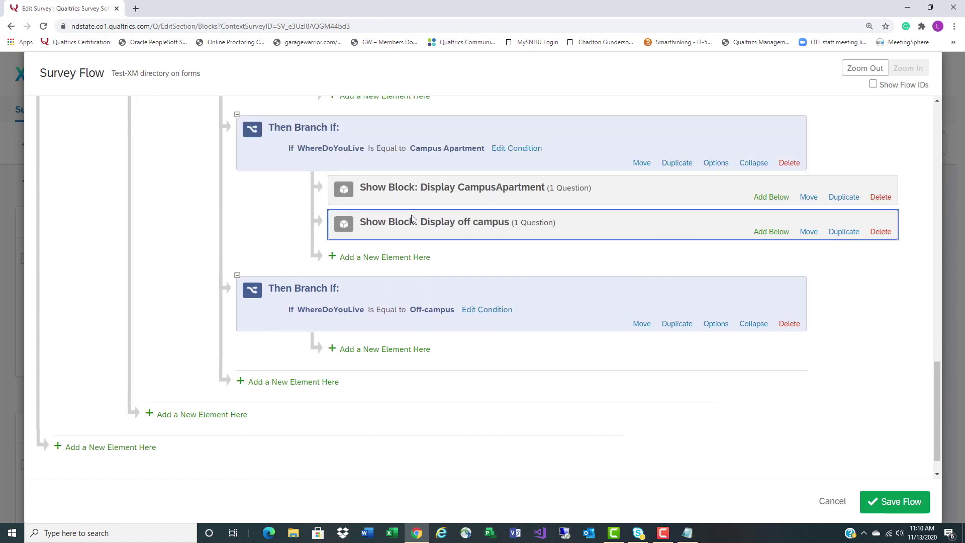
pyautogui.press('Down')
pyautogui.press('Down')
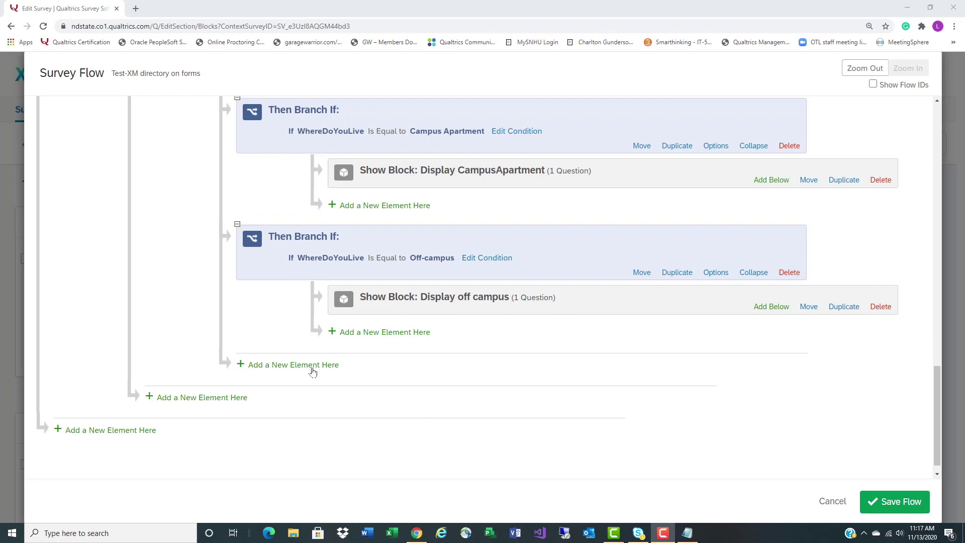
pyautogui.click(312, 366)
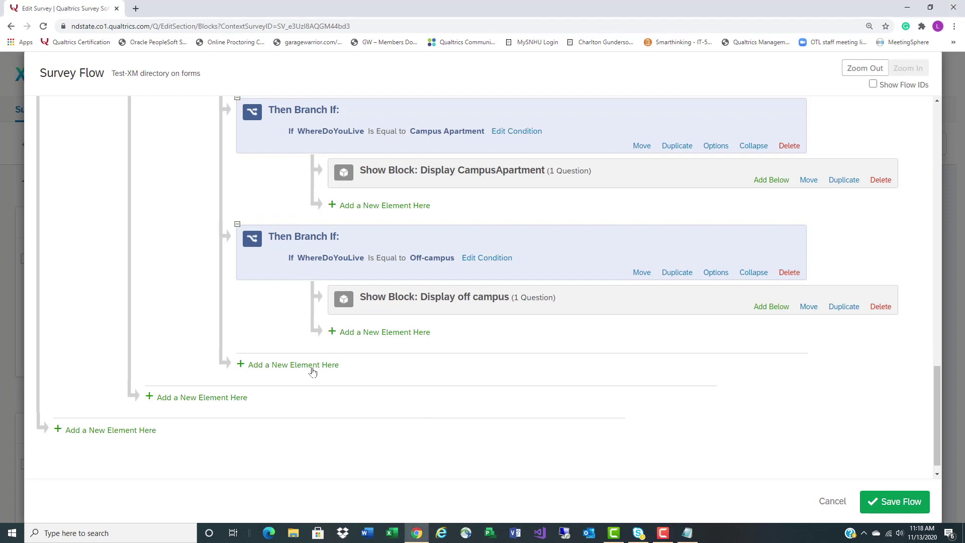
# Add a new branch with the condition Q20 residence hall confirmation answered No
pyautogui.click(335, 386)
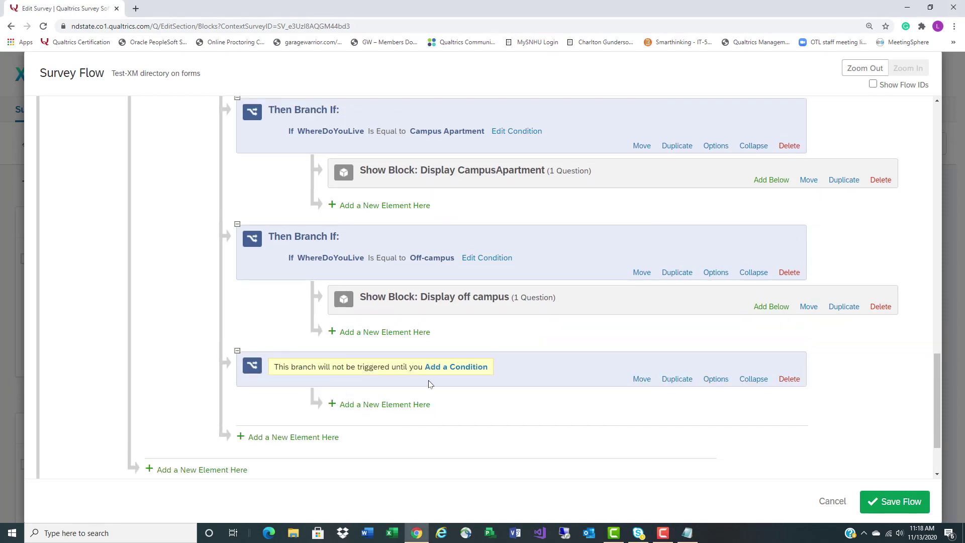
pyautogui.click(461, 367)
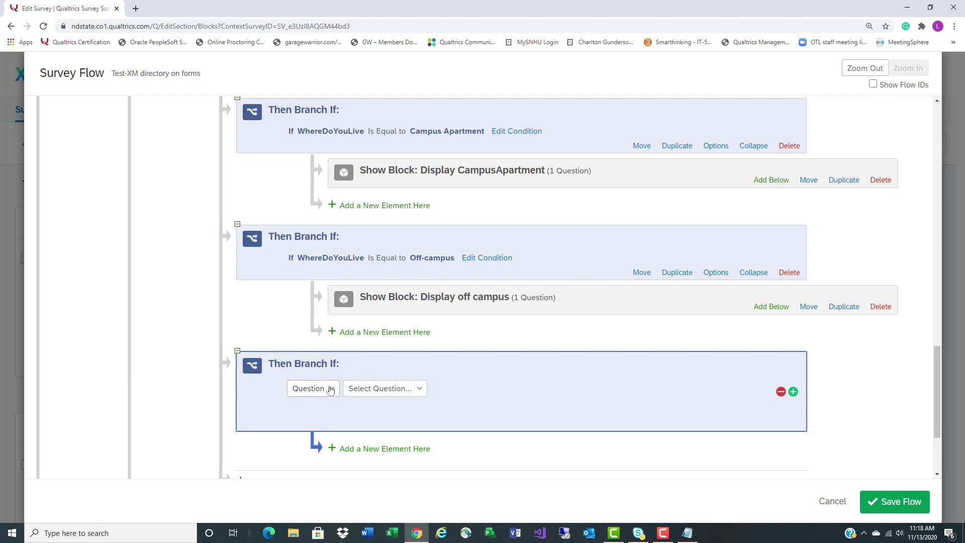
pyautogui.click(389, 398)
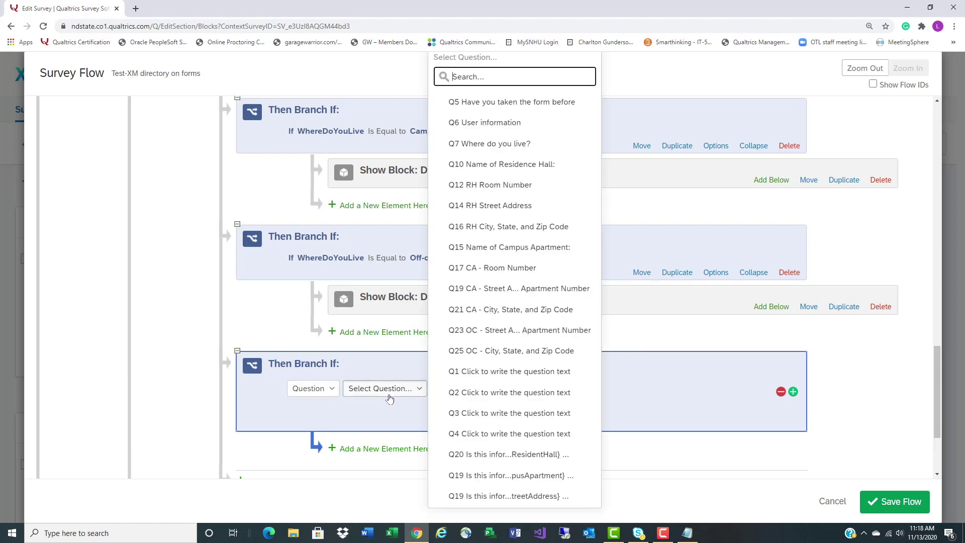
pyautogui.click(542, 455)
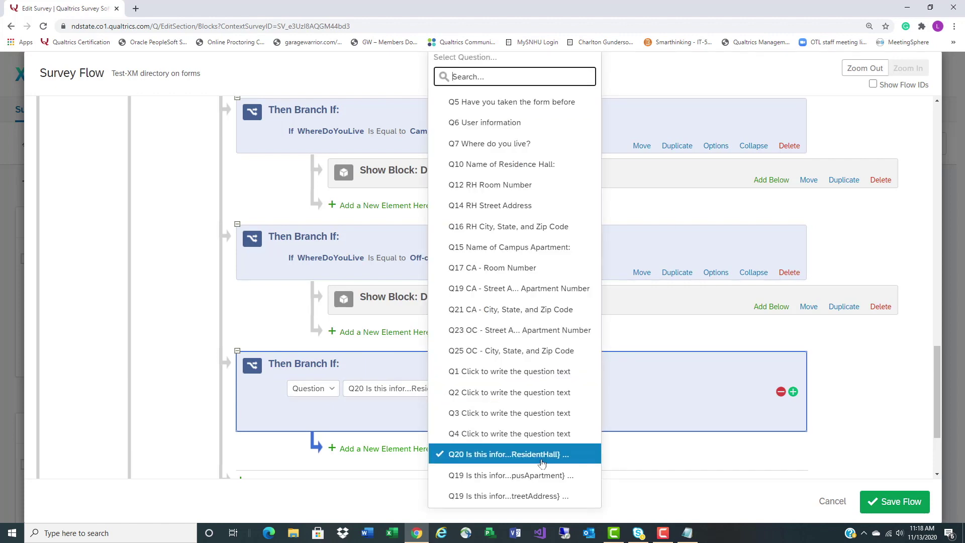
pyautogui.click(525, 388)
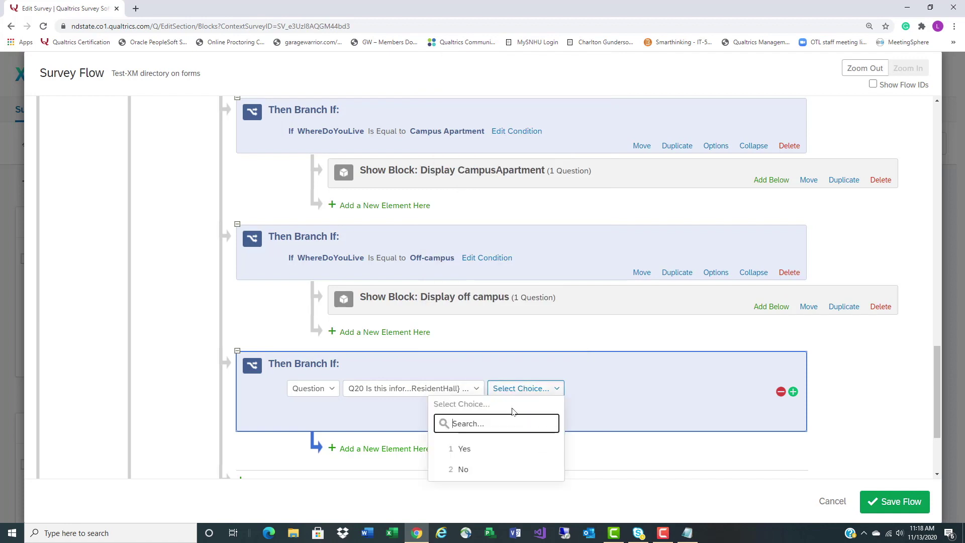
pyautogui.click(470, 469)
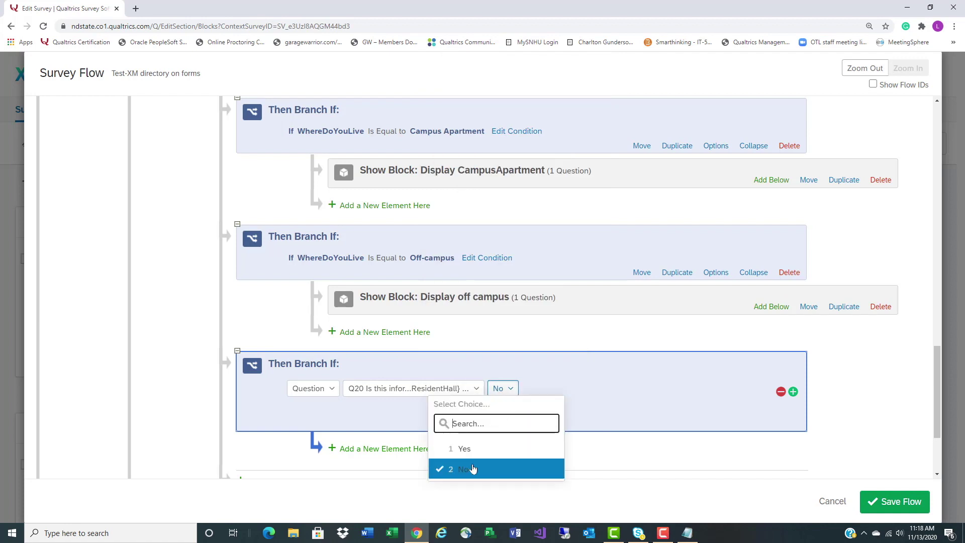
# Add Or conditions for the Q19 campus apartment and street address confirmations answered No, then confirm
pyautogui.click(793, 392)
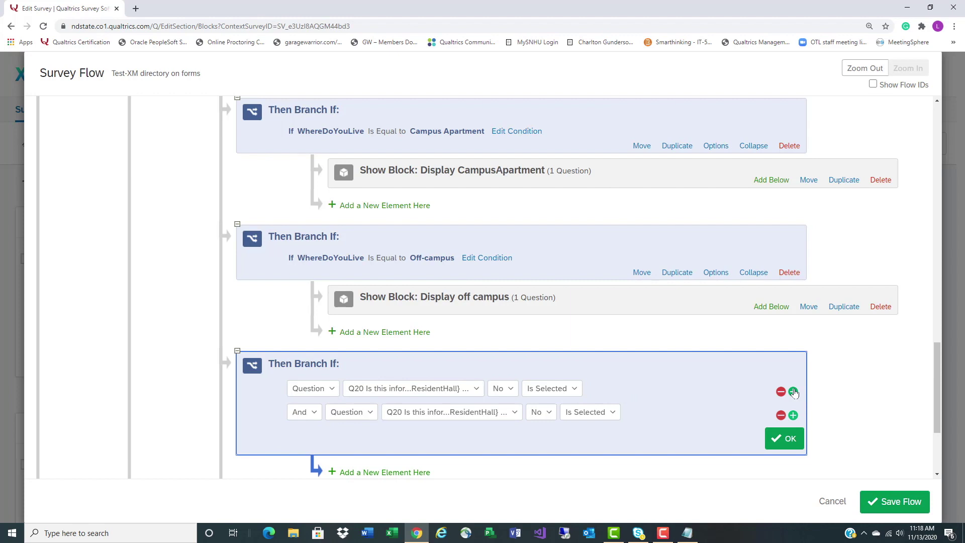
pyautogui.click(296, 413)
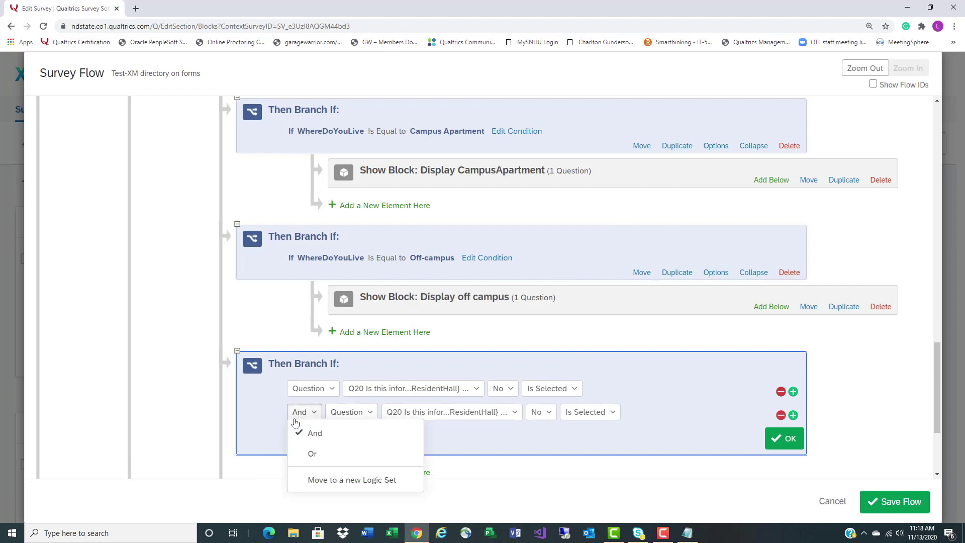
pyautogui.click(302, 460)
pyautogui.click(406, 415)
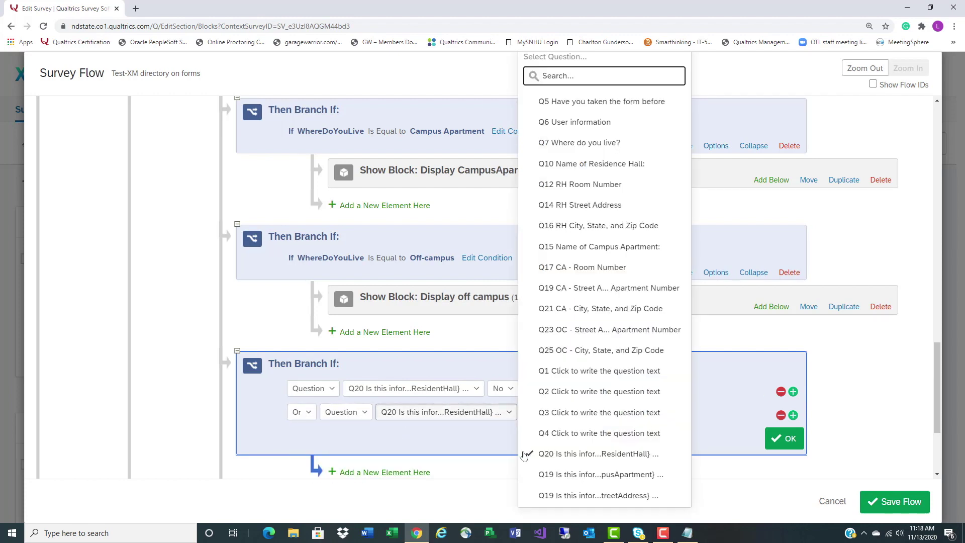
pyautogui.click(548, 473)
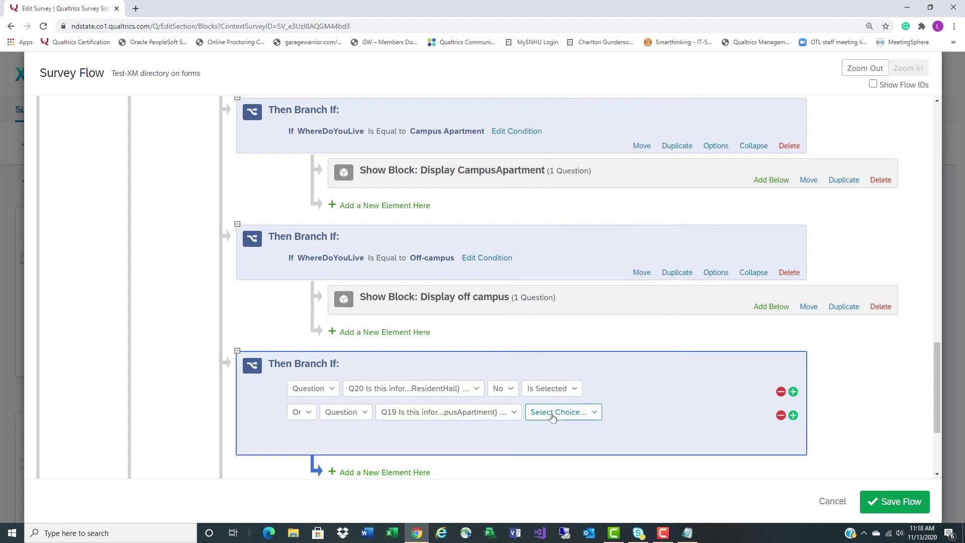
pyautogui.click(552, 417)
pyautogui.click(523, 491)
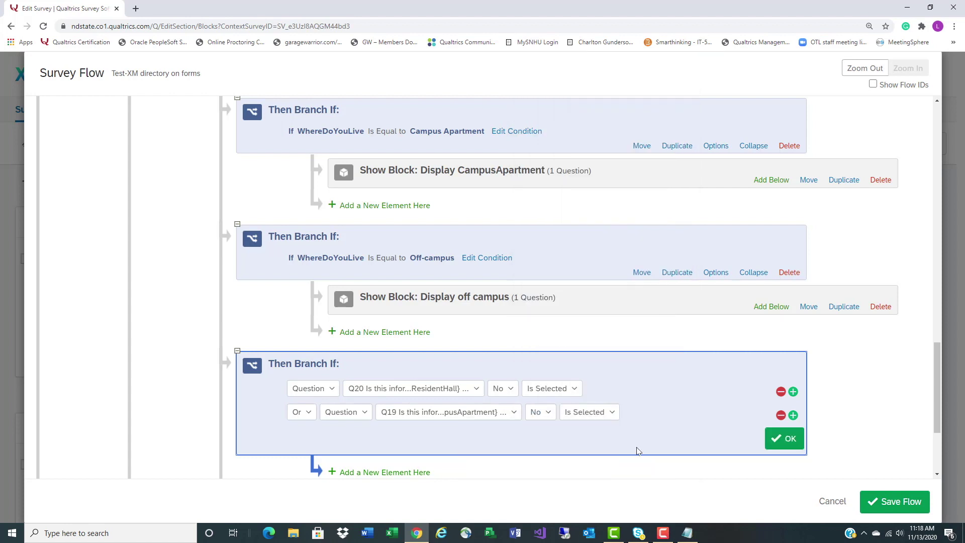
pyautogui.click(792, 415)
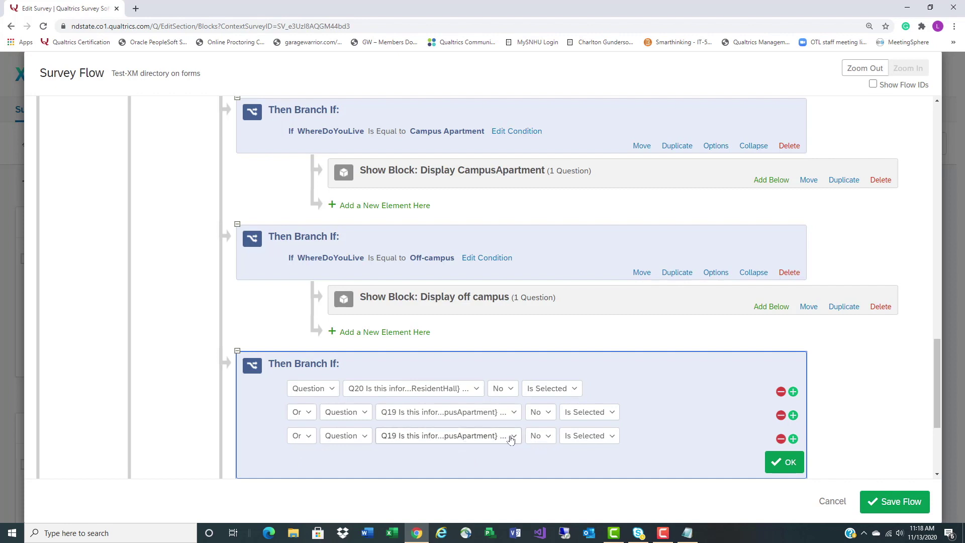
pyautogui.click(511, 437)
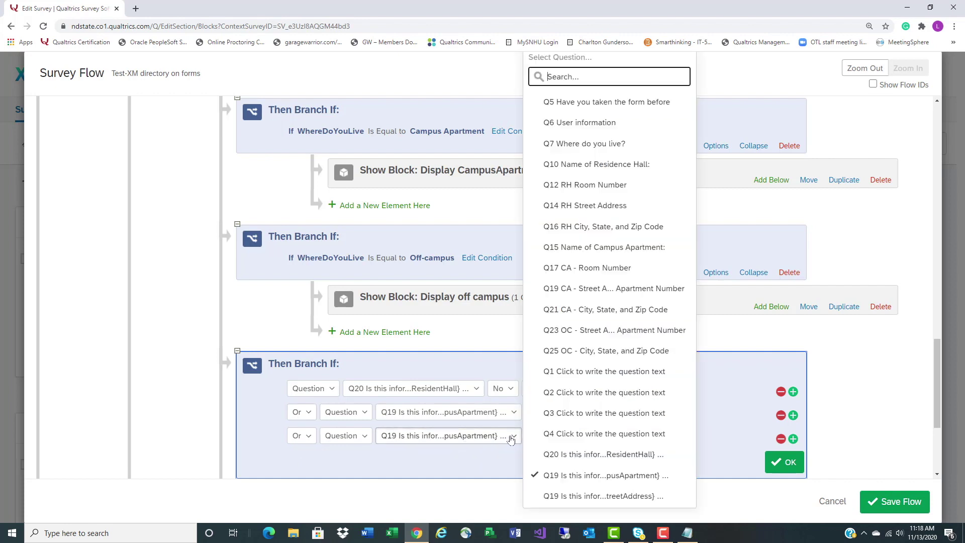
pyautogui.click(556, 498)
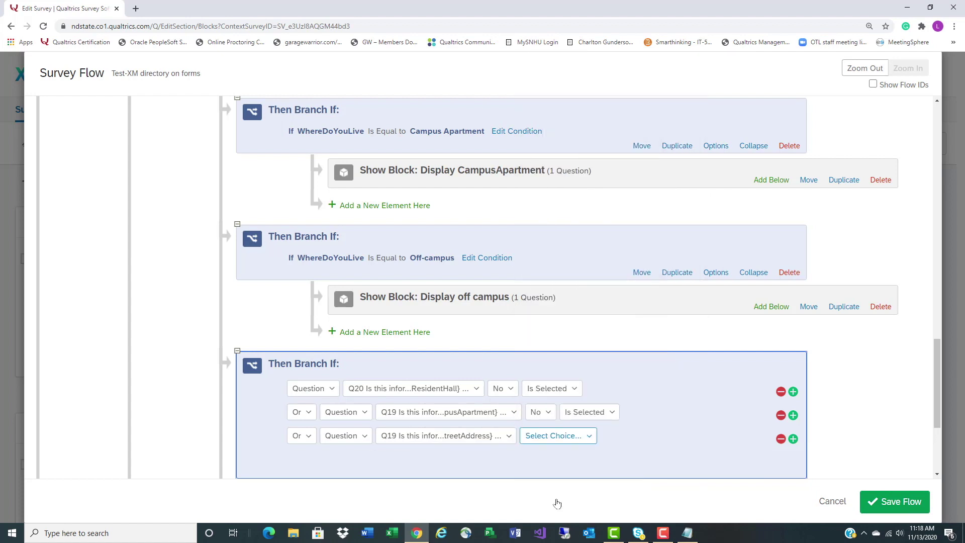
pyautogui.click(557, 435)
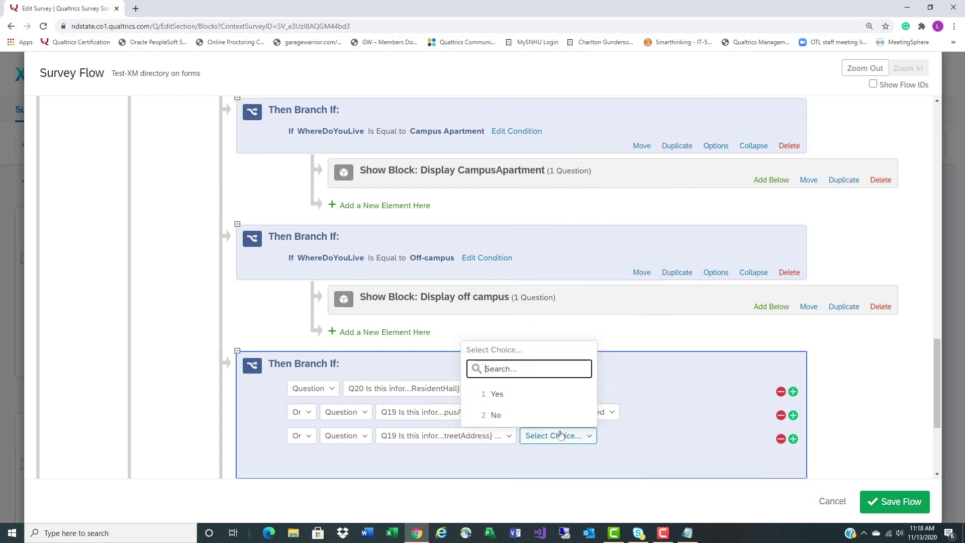
pyautogui.click(509, 415)
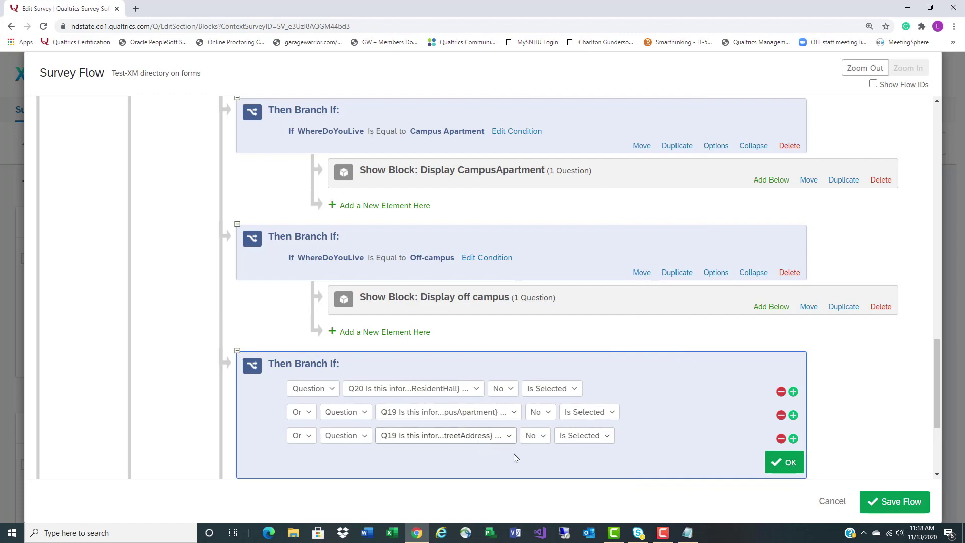
pyautogui.click(785, 465)
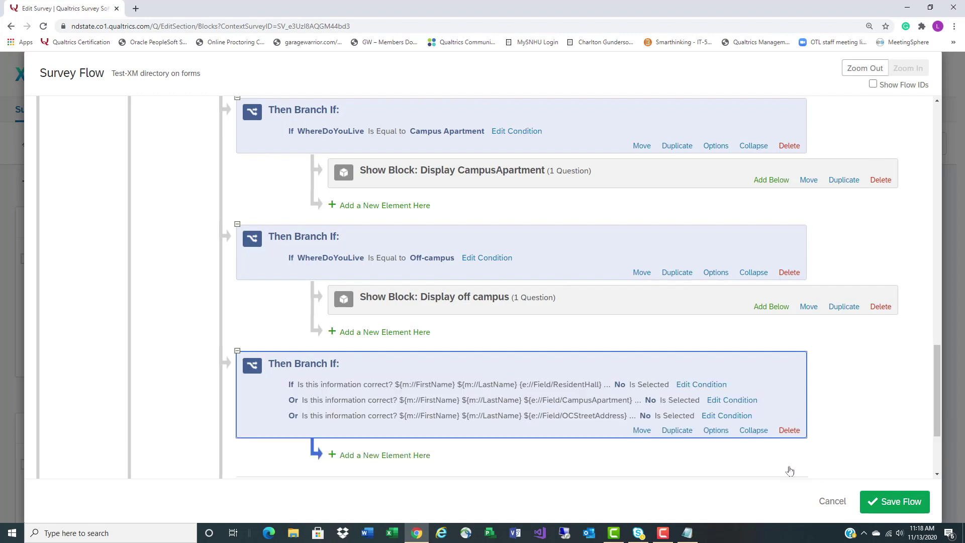
# Add a Show Block element for 'Where do you live?' inside the No branch
pyautogui.scroll(-1, 790, 471)
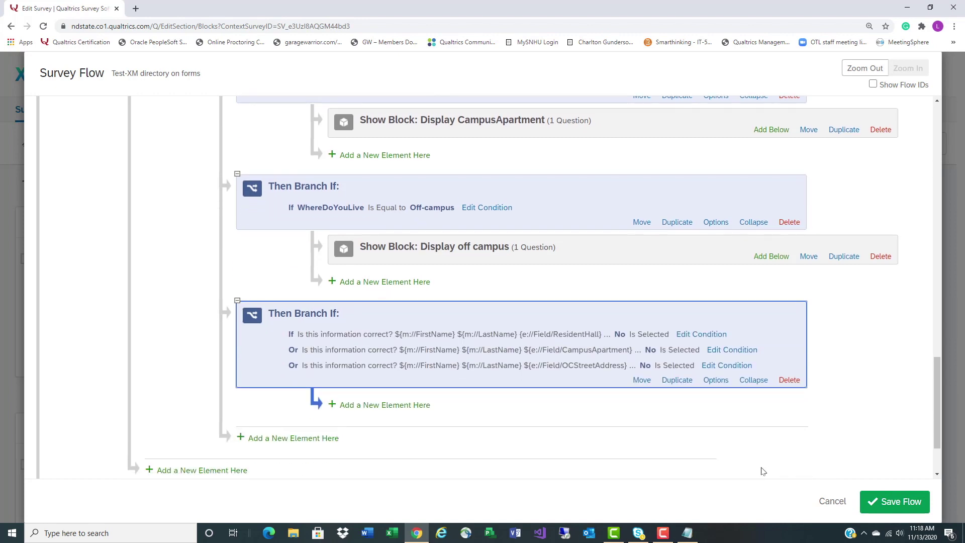
pyautogui.click(356, 408)
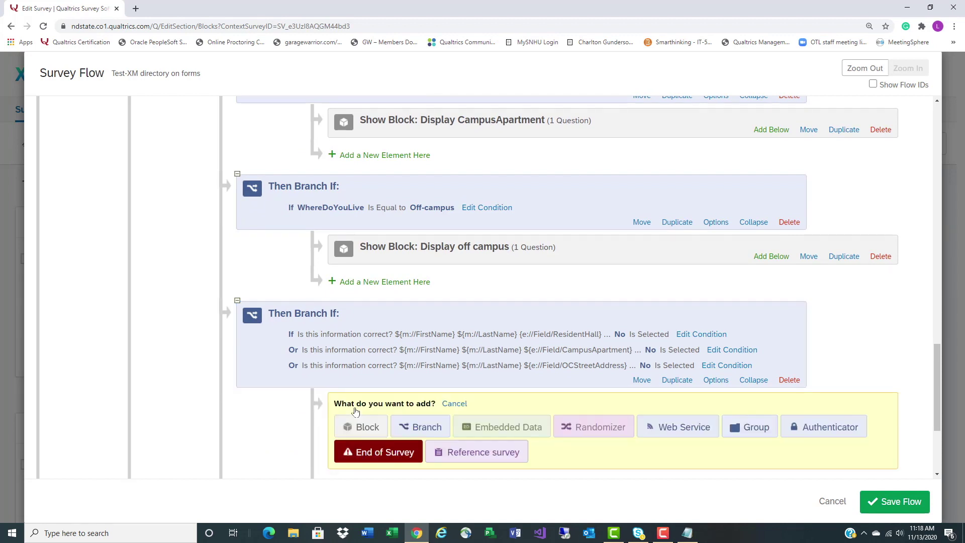
pyautogui.click(372, 435)
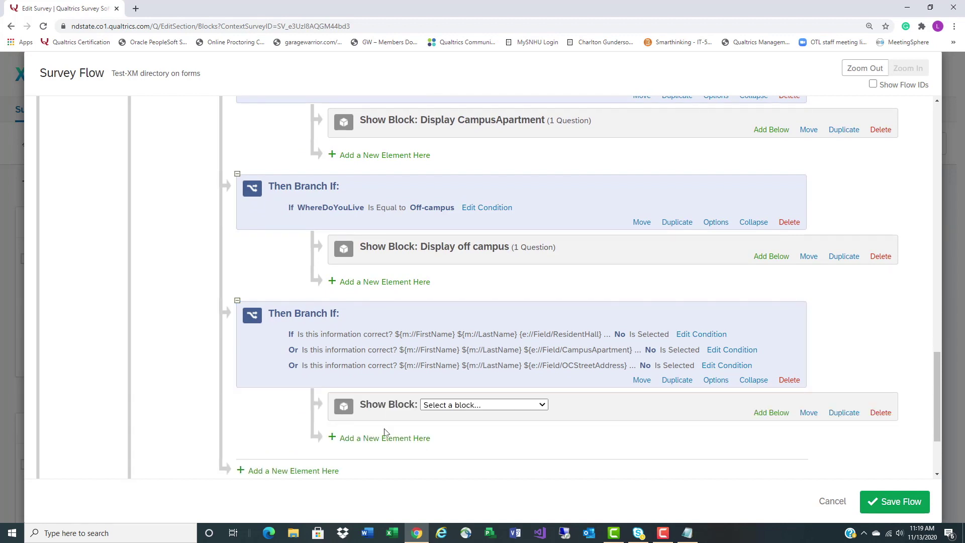
pyautogui.click(537, 404)
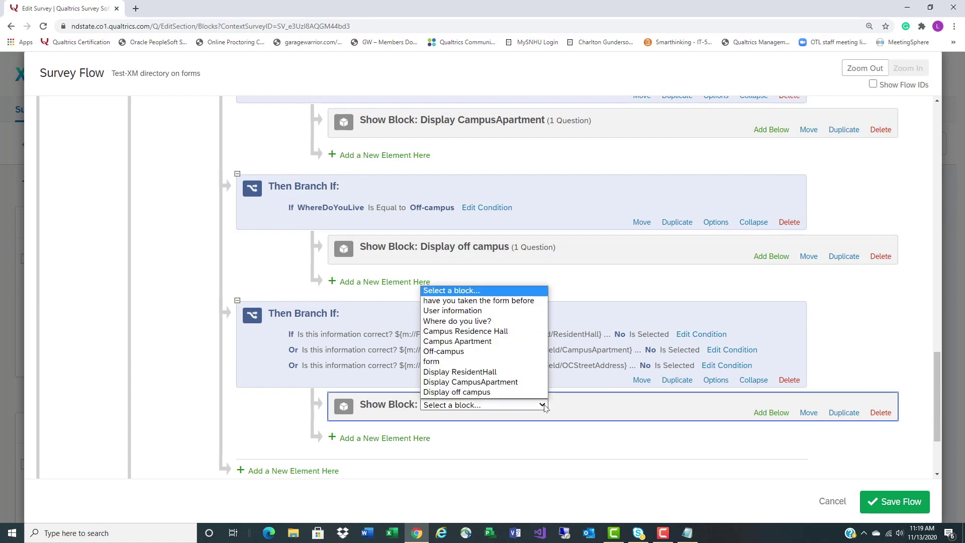
pyautogui.click(502, 320)
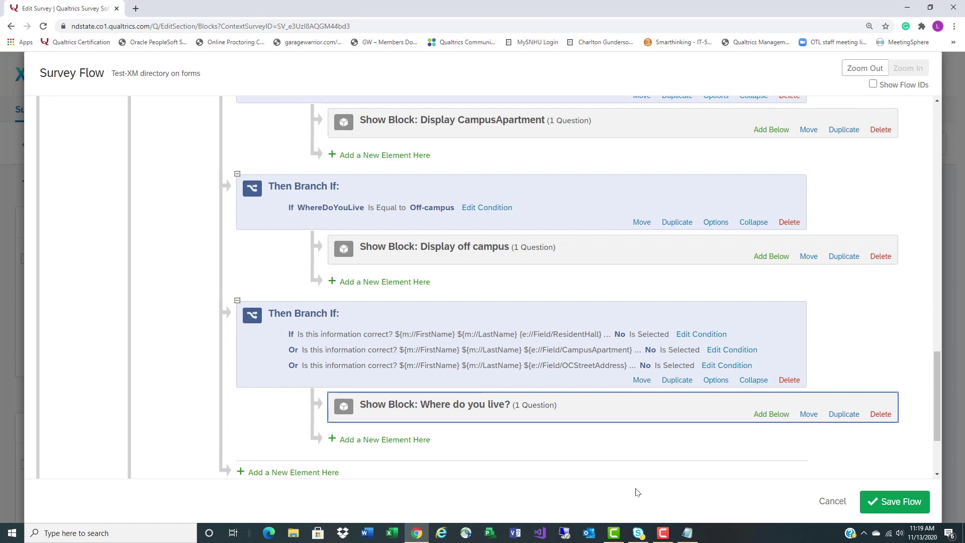
# Add a nested branch with the condition Q7 Where do you live? = Campus Residence Hall
pyautogui.click(416, 441)
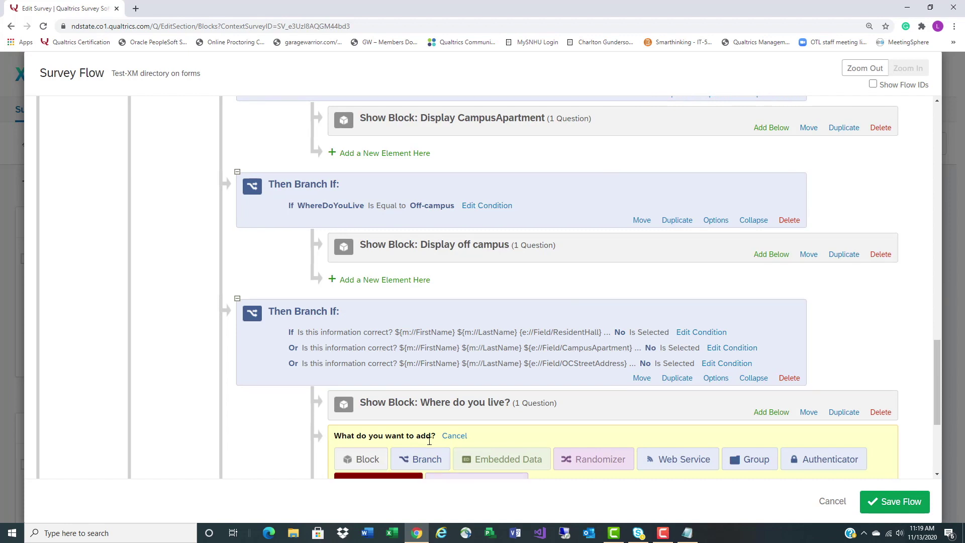
pyautogui.scroll(-2, 427, 441)
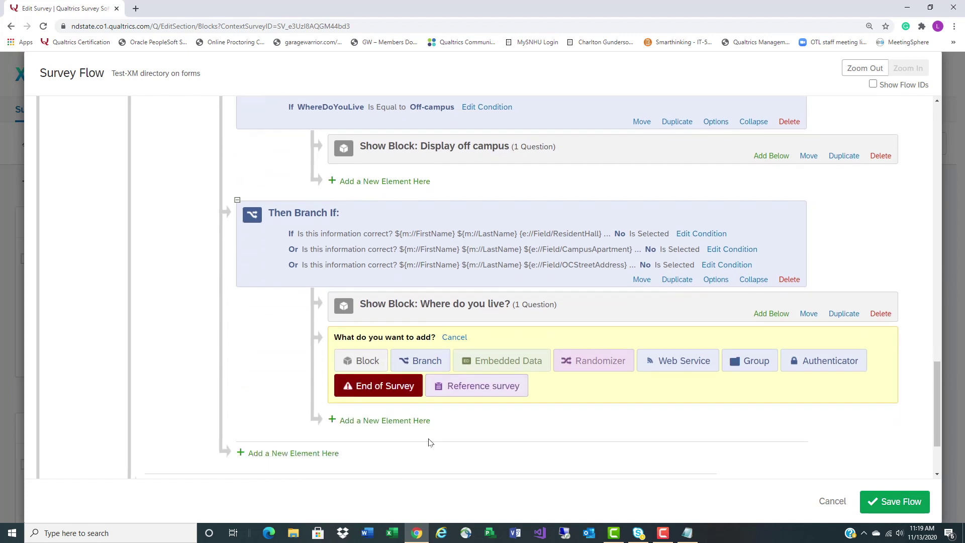
pyautogui.click(423, 363)
pyautogui.click(548, 339)
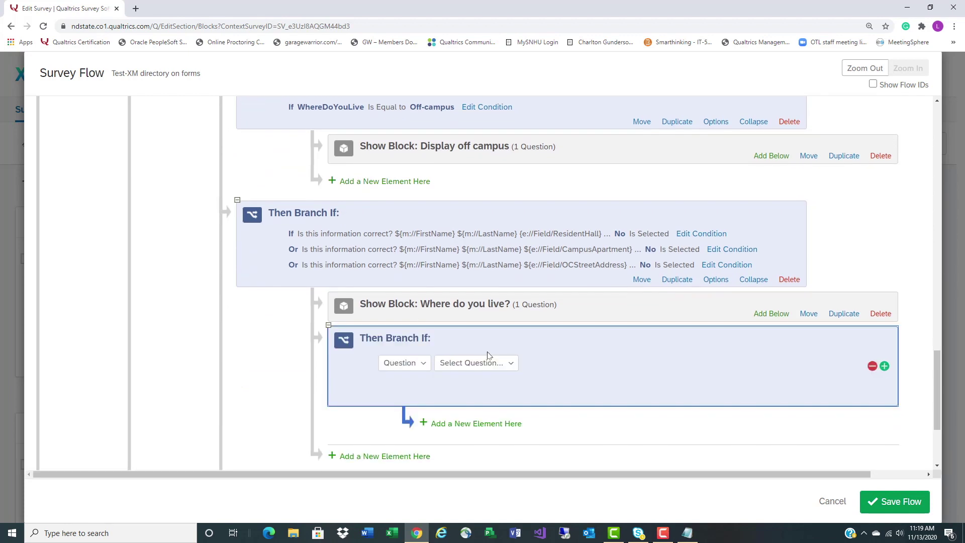
pyautogui.click(471, 362)
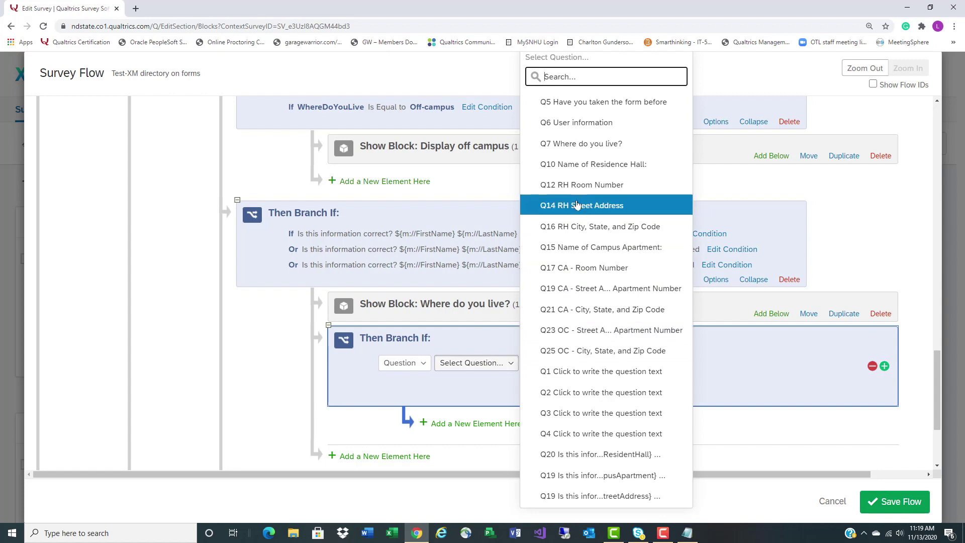
pyautogui.click(578, 144)
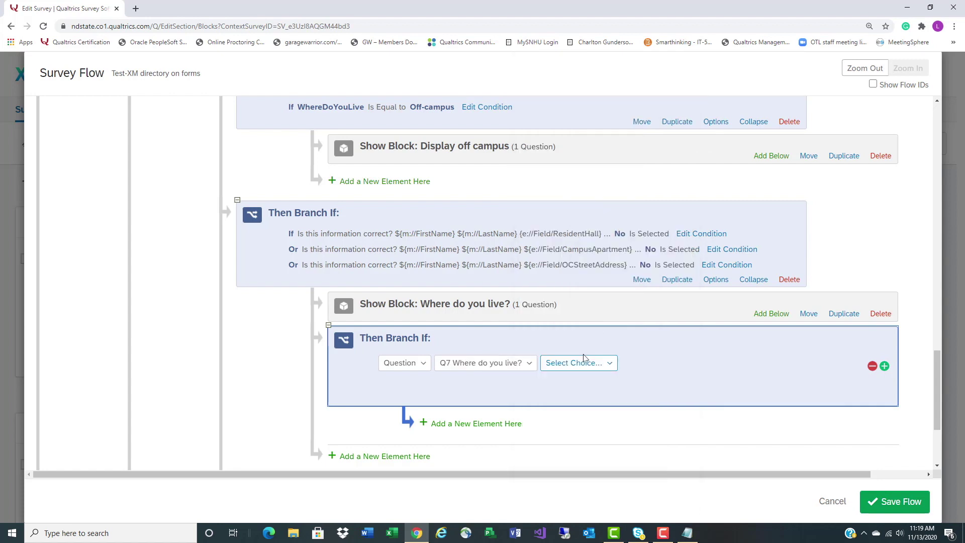
pyautogui.click(583, 360)
pyautogui.click(543, 431)
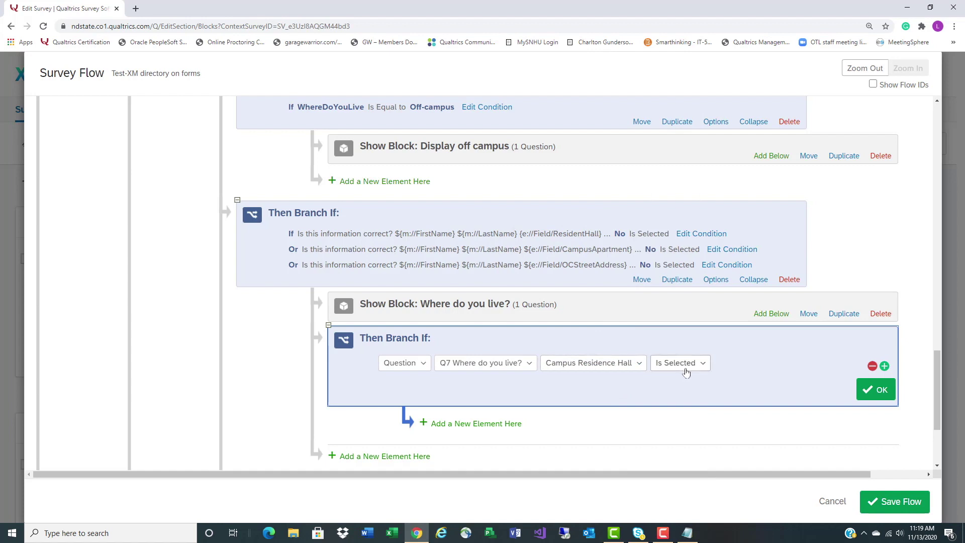
pyautogui.click(468, 425)
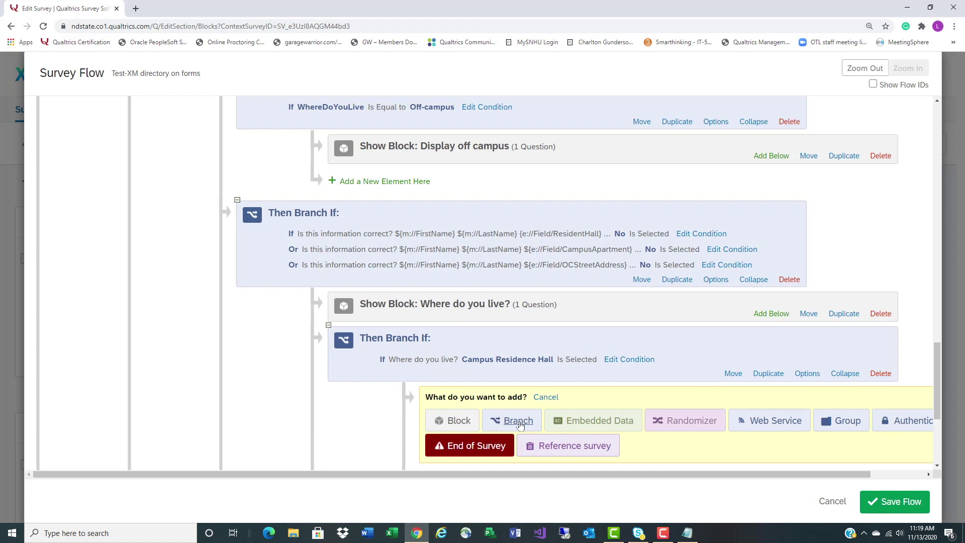
# Show the Campus Residence Hall block inside that branch
pyautogui.scroll(-3, 519, 425)
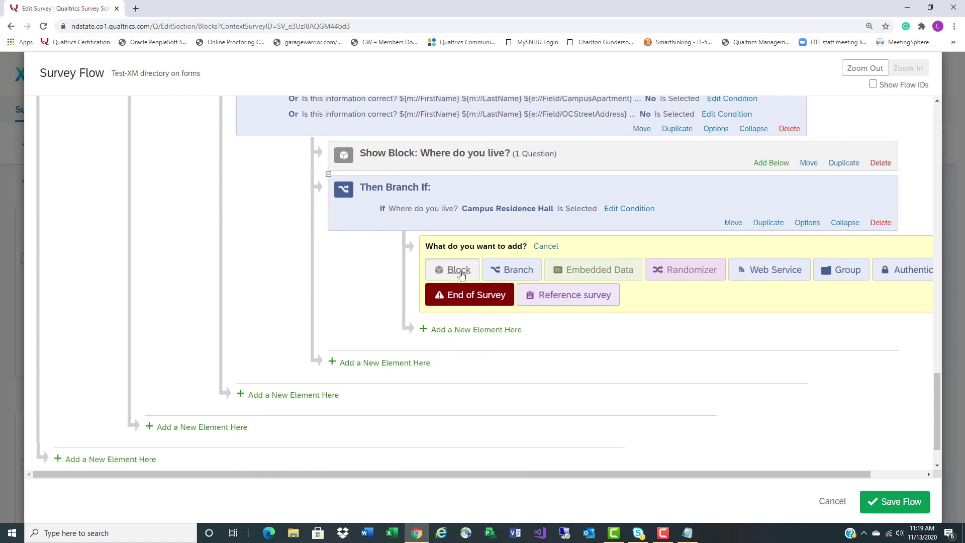
pyautogui.click(458, 270)
pyautogui.click(632, 248)
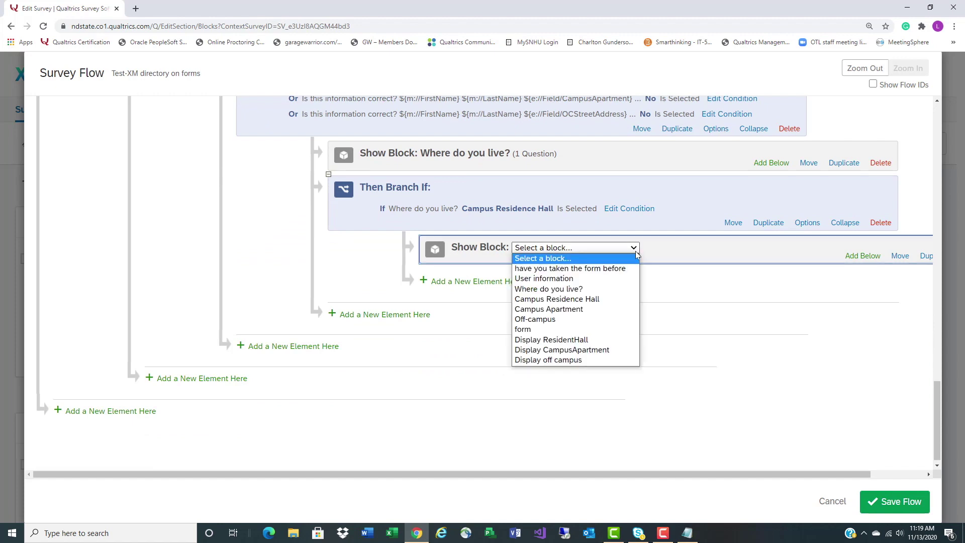
pyautogui.click(618, 299)
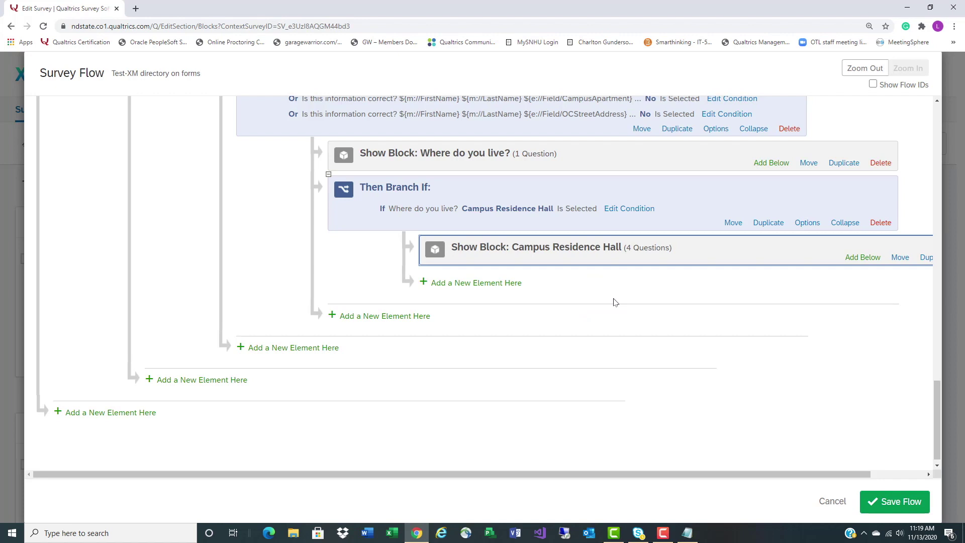
# Add a branch with the condition Q7 Where do you live? = Campus Apartment
pyautogui.click(406, 316)
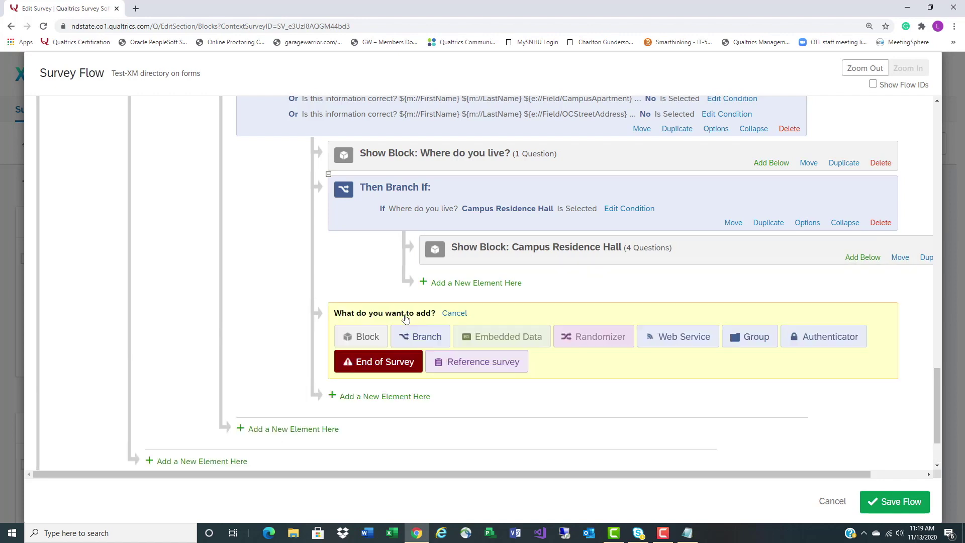
pyautogui.click(425, 338)
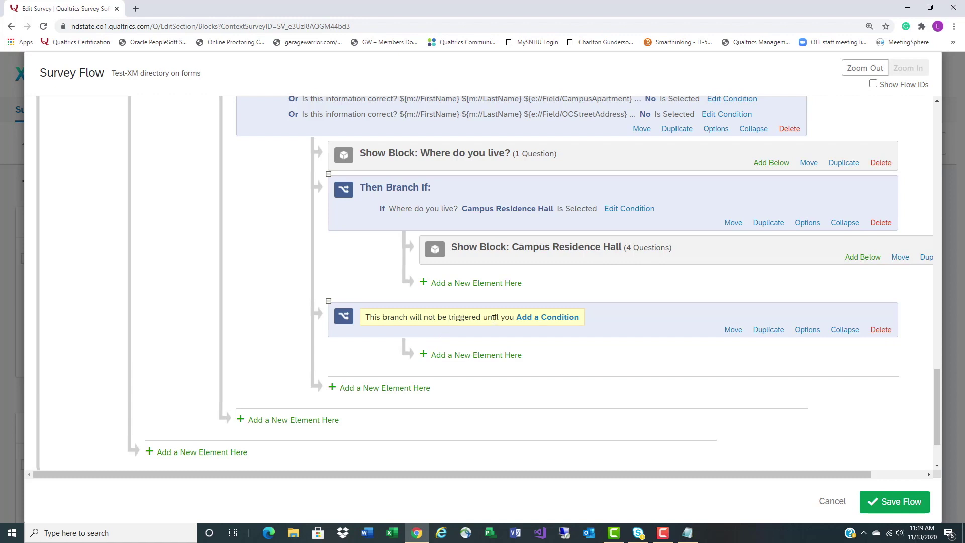
pyautogui.click(550, 317)
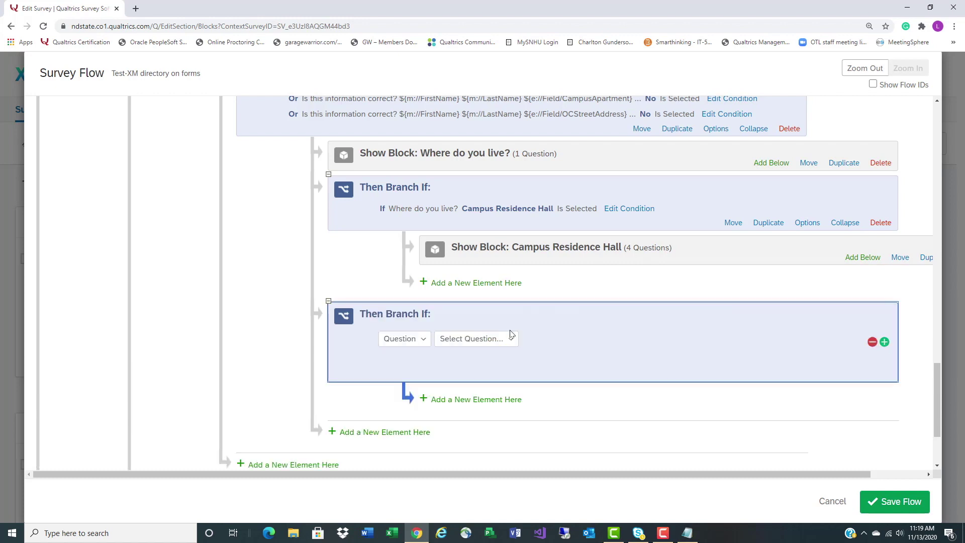
pyautogui.click(425, 339)
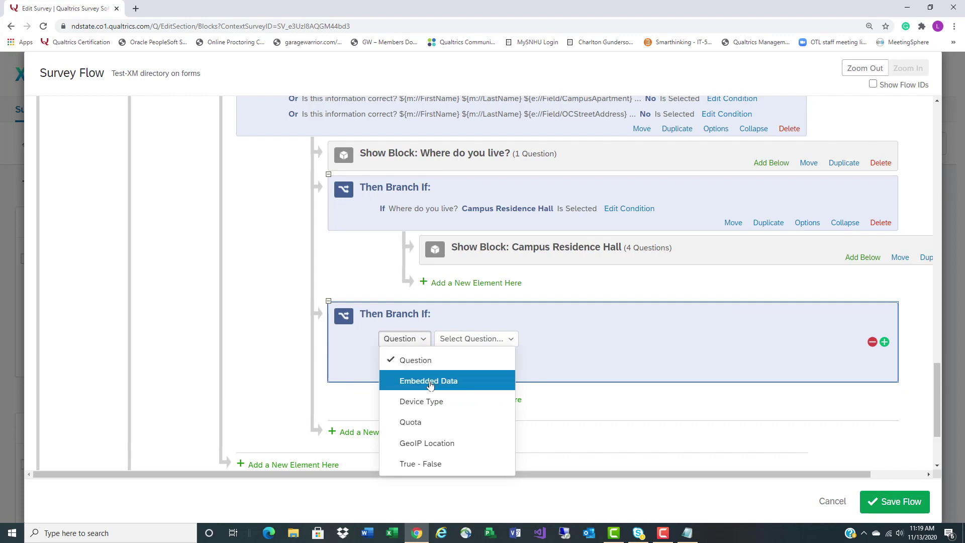
pyautogui.click(469, 341)
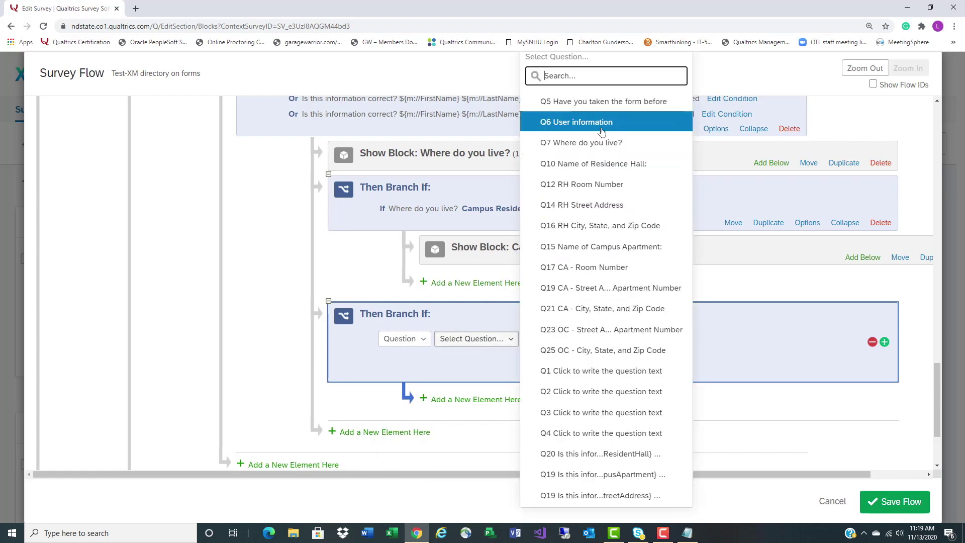
pyautogui.click(580, 143)
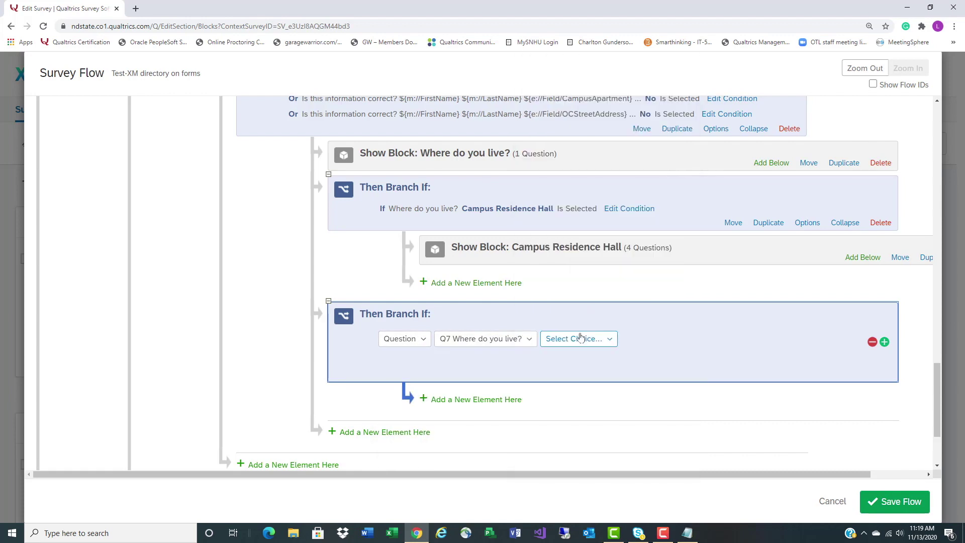
pyautogui.click(578, 338)
pyautogui.click(562, 426)
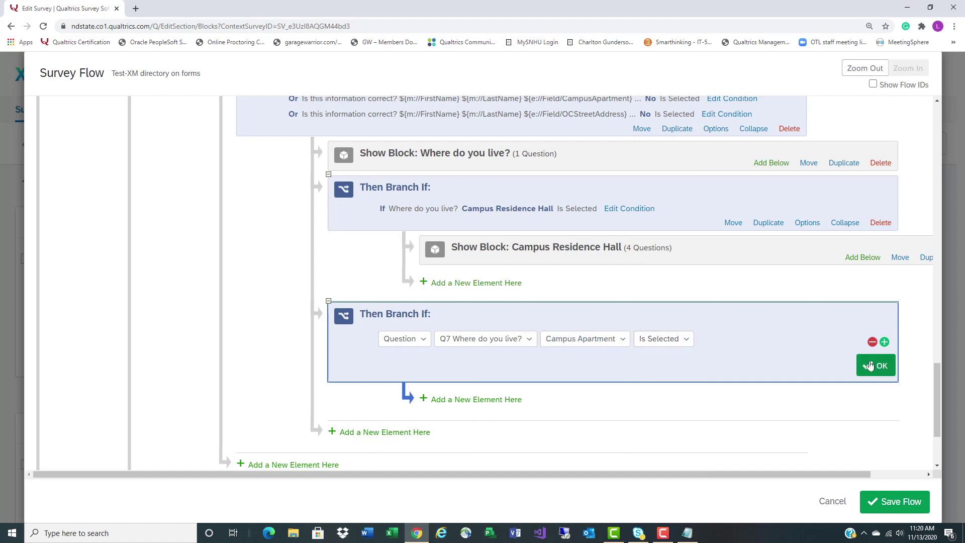
pyautogui.click(870, 366)
# Show the Campus Apartment block inside the Campus Apartment branch
pyautogui.click(495, 376)
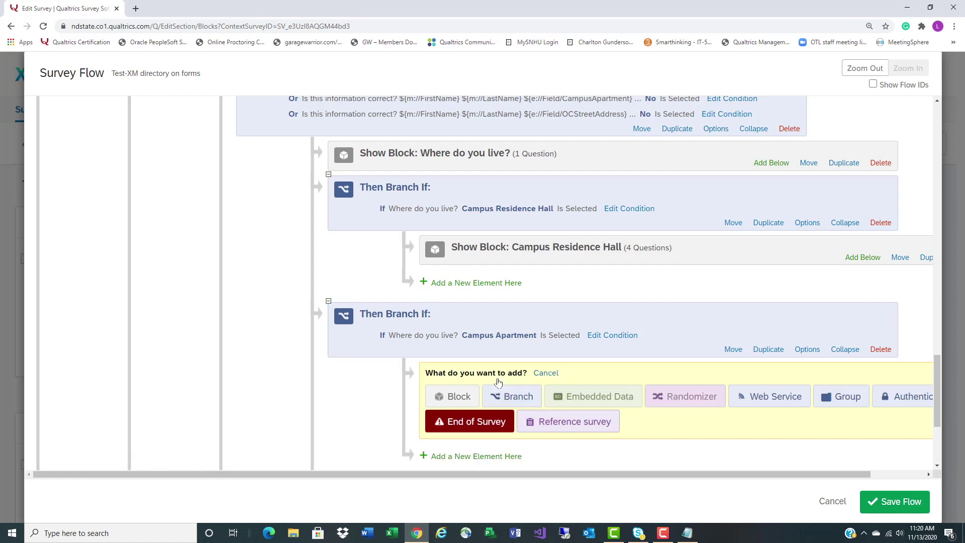
pyautogui.click(455, 397)
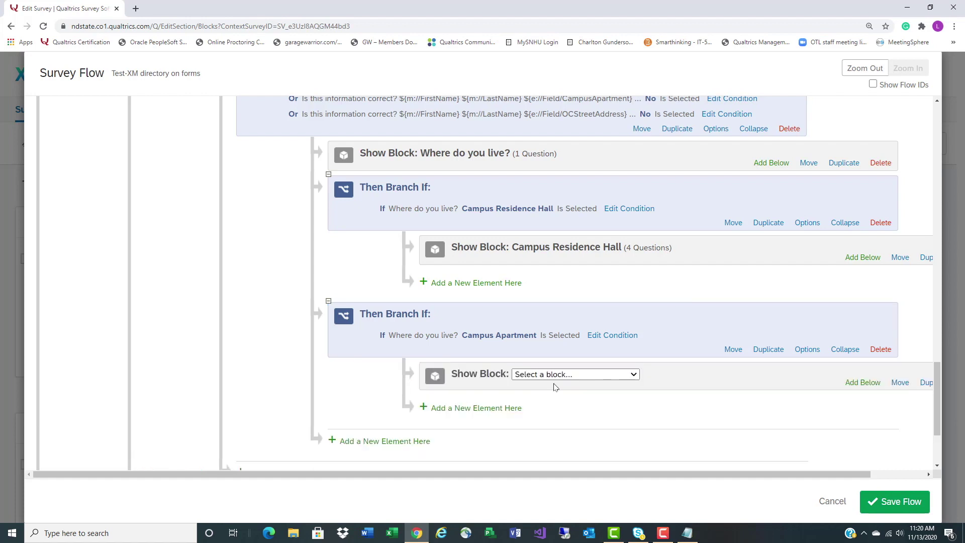
pyautogui.click(634, 375)
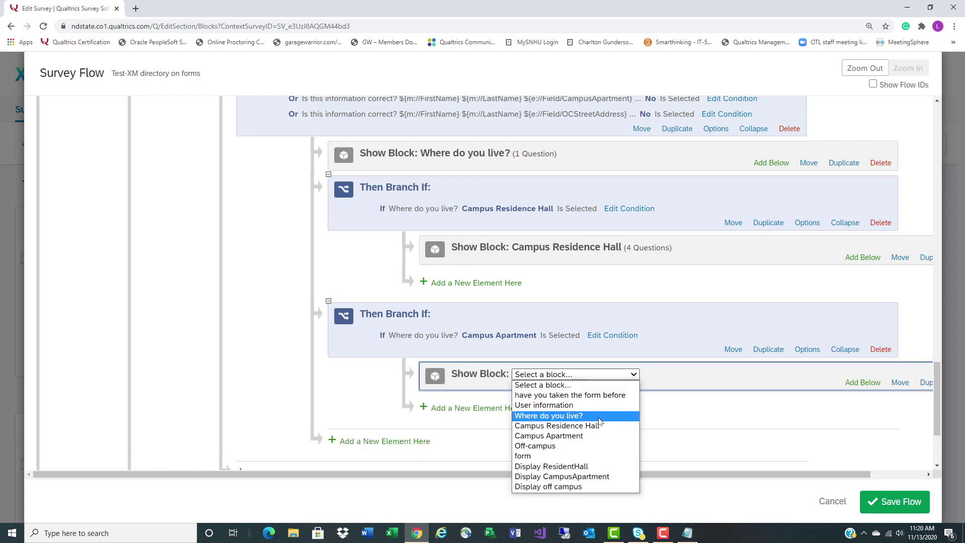
pyautogui.click(595, 436)
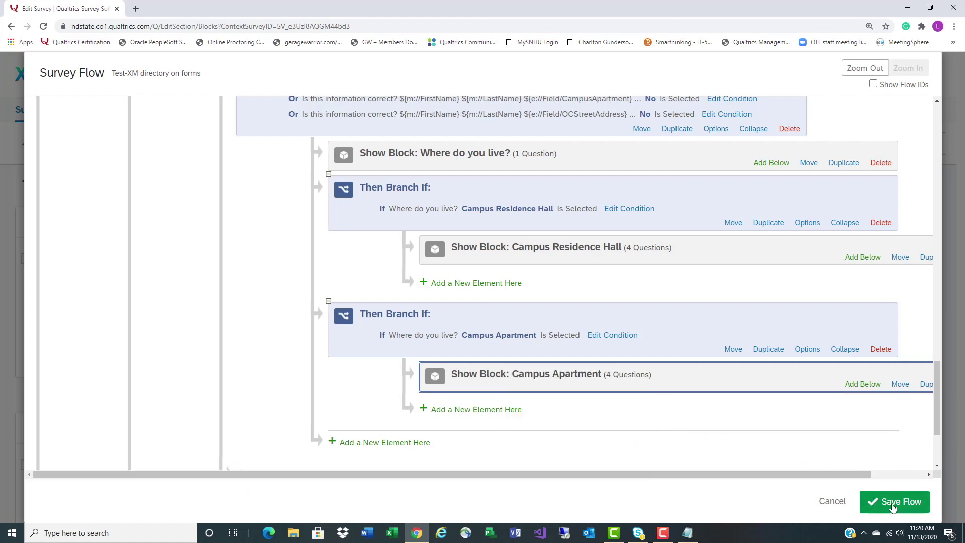
pyautogui.scroll(-1, 788, 383)
pyautogui.scroll(-2, 788, 383)
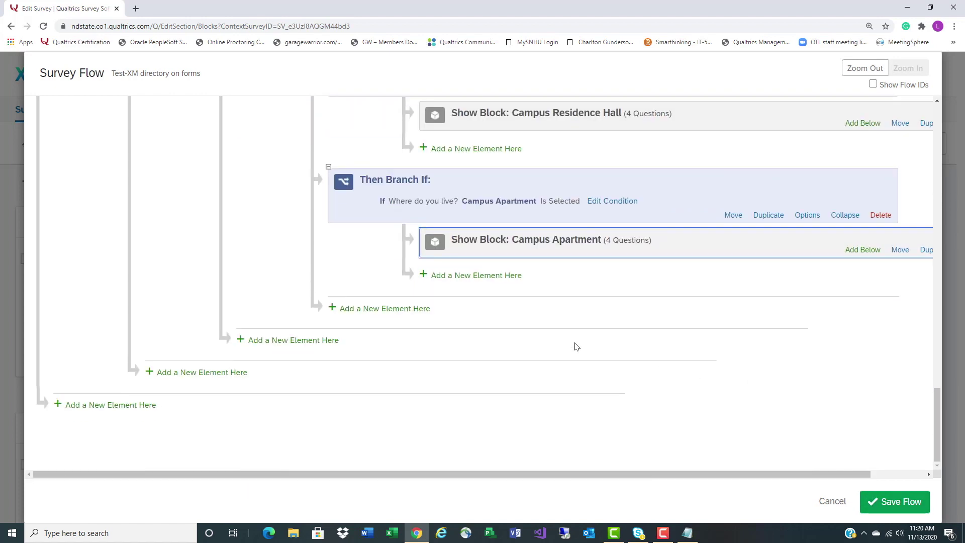
# Add a third branch with the condition Q7 Where do you live? = Off-campus
pyautogui.click(383, 308)
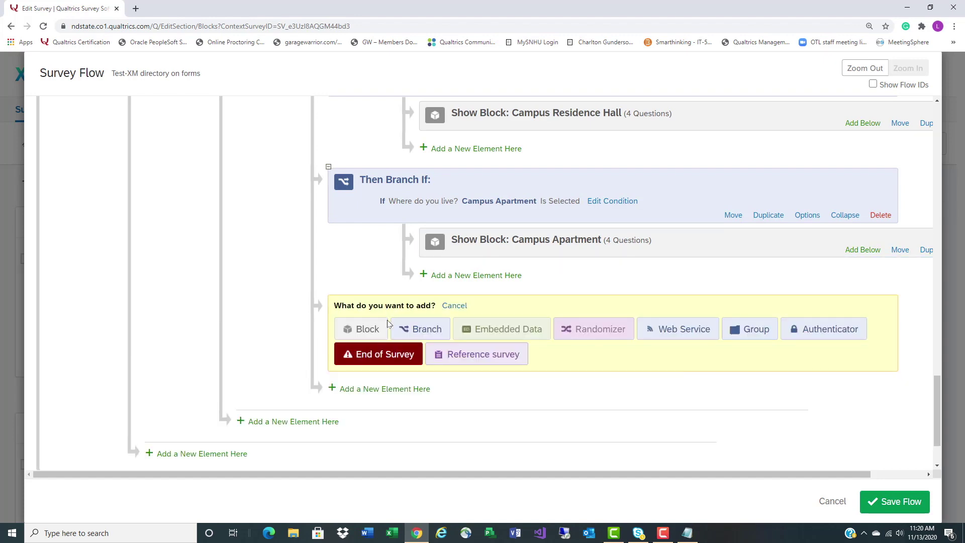
pyautogui.click(417, 329)
pyautogui.click(534, 311)
pyautogui.click(475, 331)
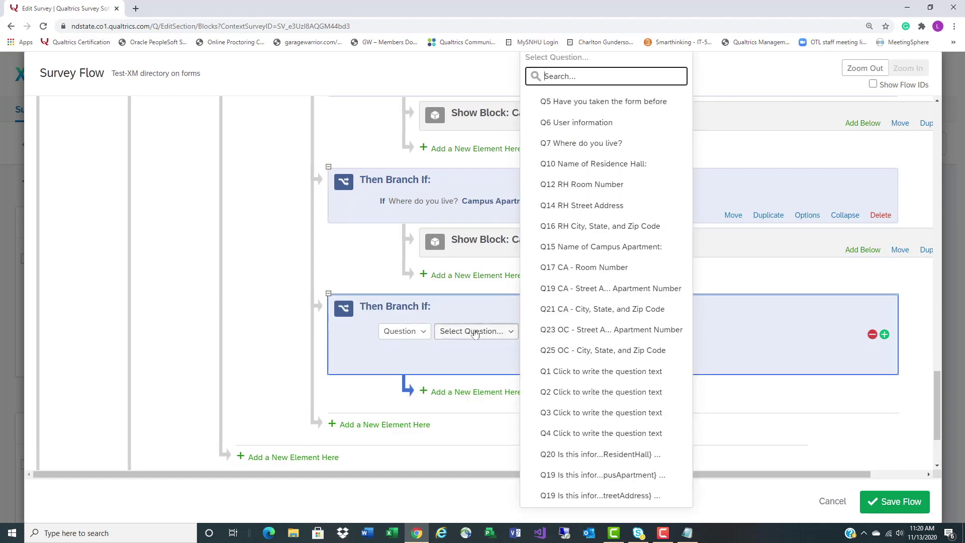
pyautogui.click(573, 143)
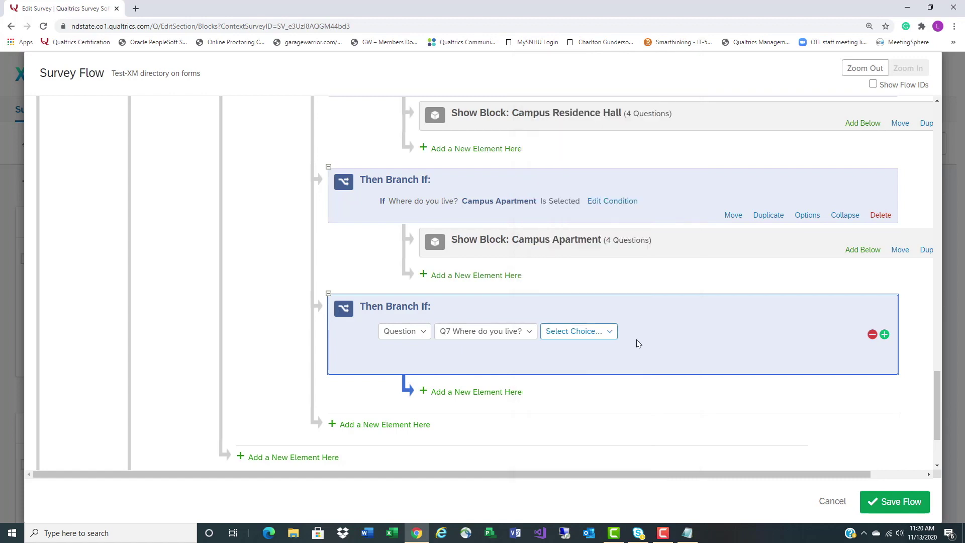
pyautogui.click(578, 332)
pyautogui.click(552, 433)
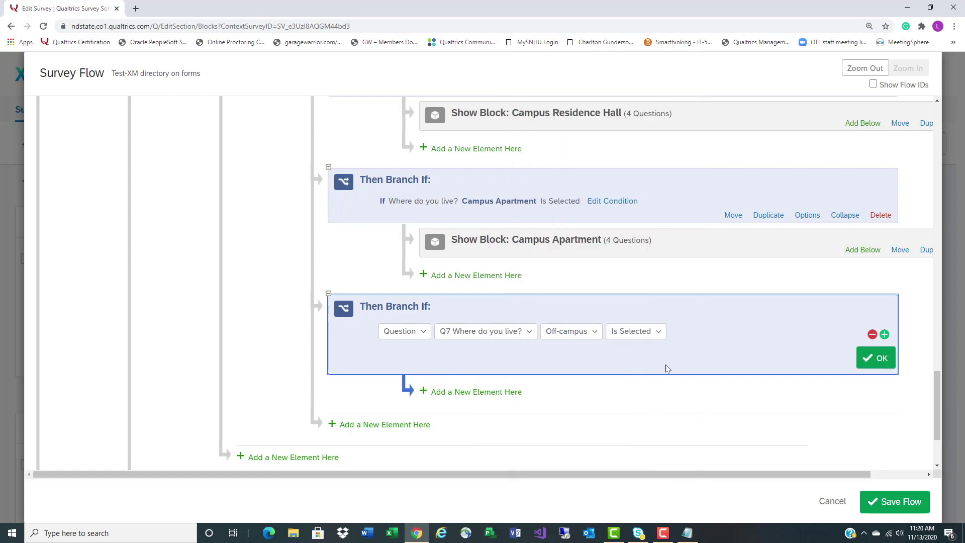
pyautogui.click(875, 358)
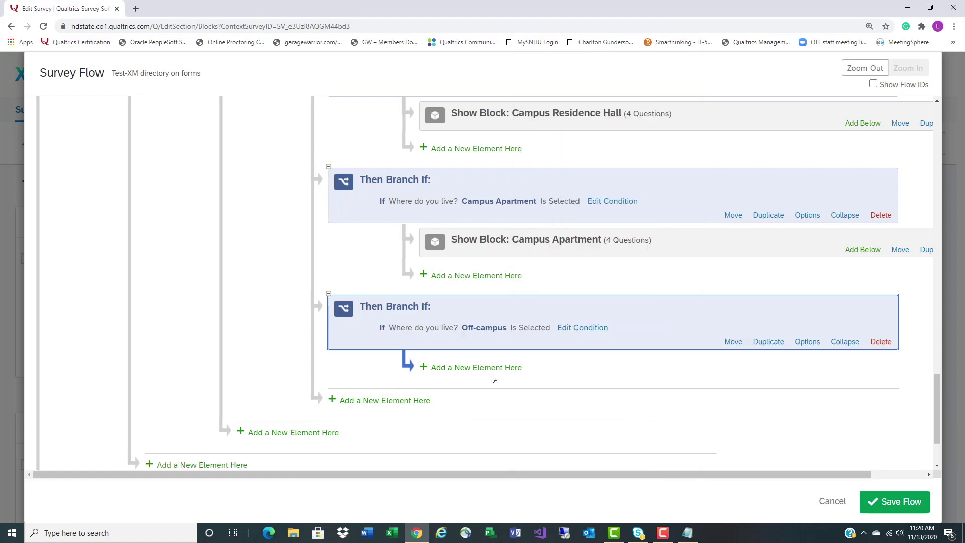
# Show the Off-campus block inside the Off-campus branch
pyautogui.click(495, 368)
pyautogui.click(458, 393)
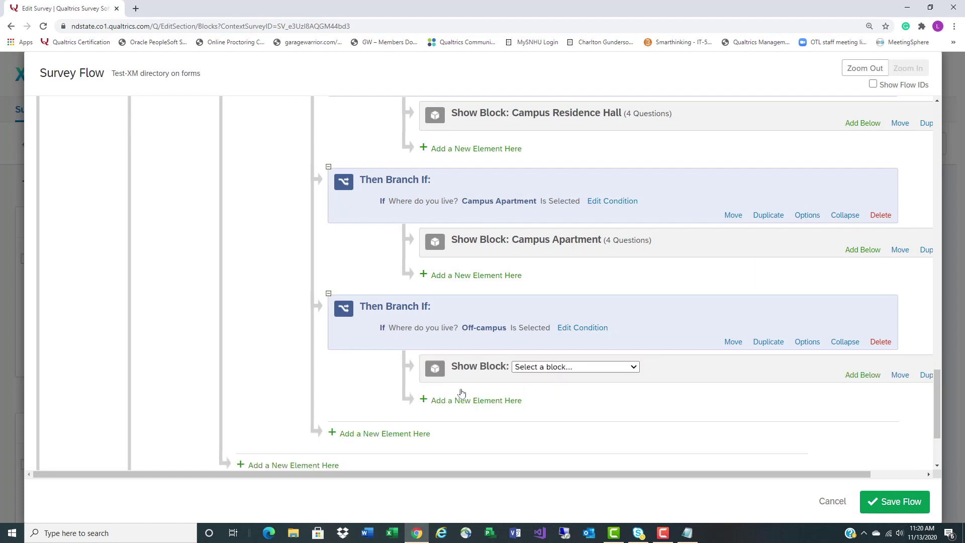
pyautogui.click(634, 367)
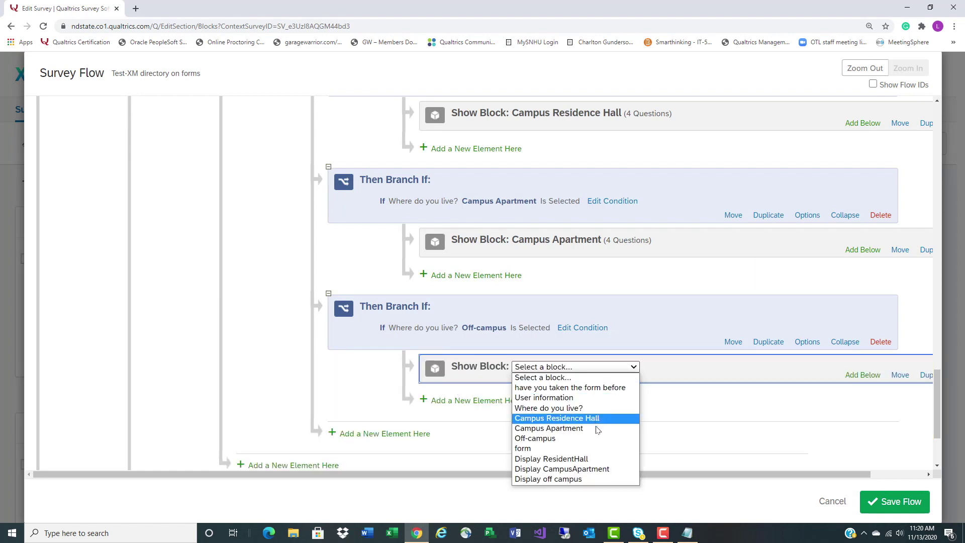
pyautogui.click(596, 439)
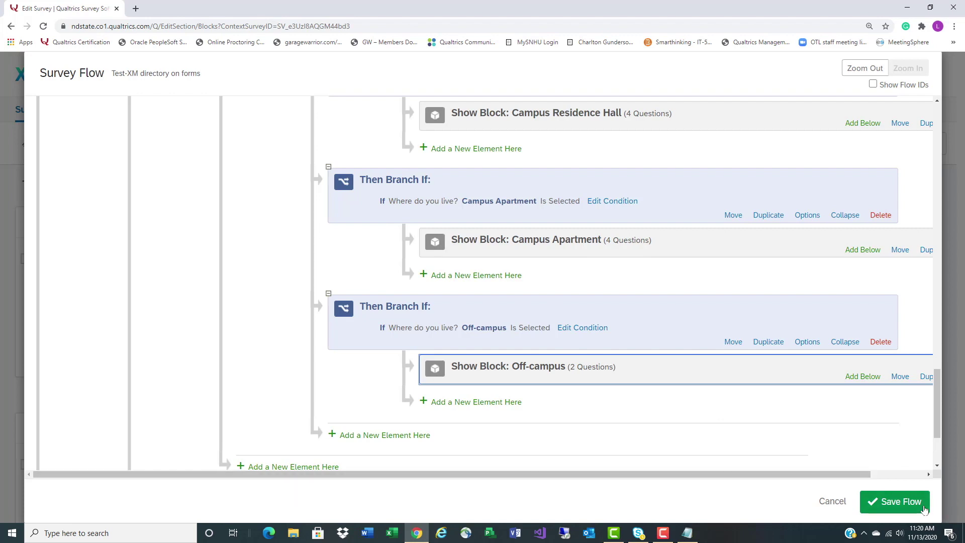
# Save the survey flow and reopen it
pyautogui.click(896, 501)
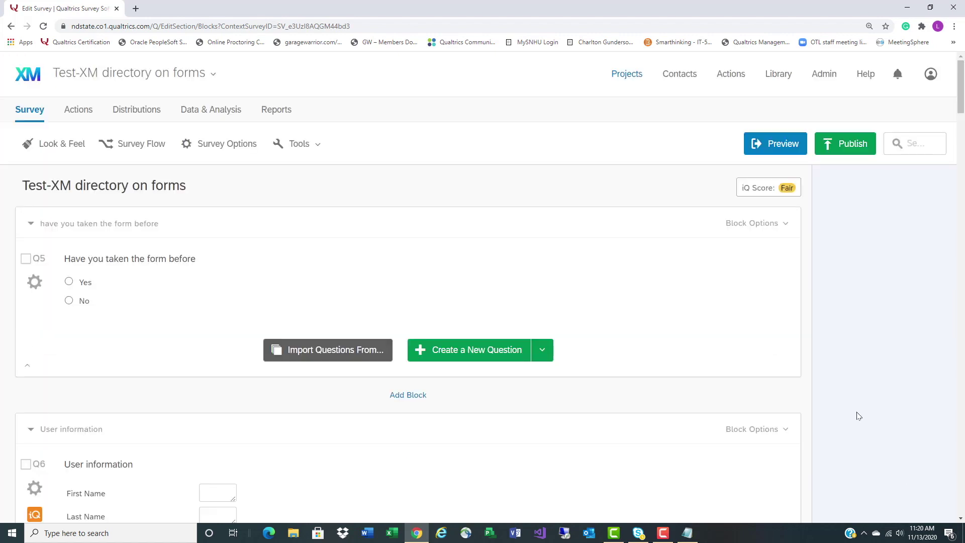
pyautogui.scroll(-1, 446, 218)
pyautogui.click(153, 104)
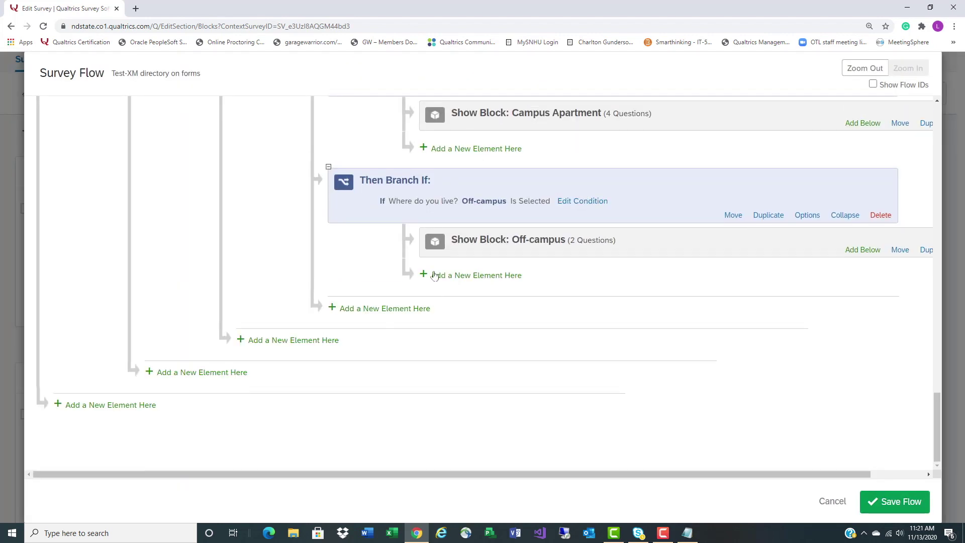
# Append a Show Block element for the form block after the Off-campus branch
pyautogui.scroll(7, 453, 297)
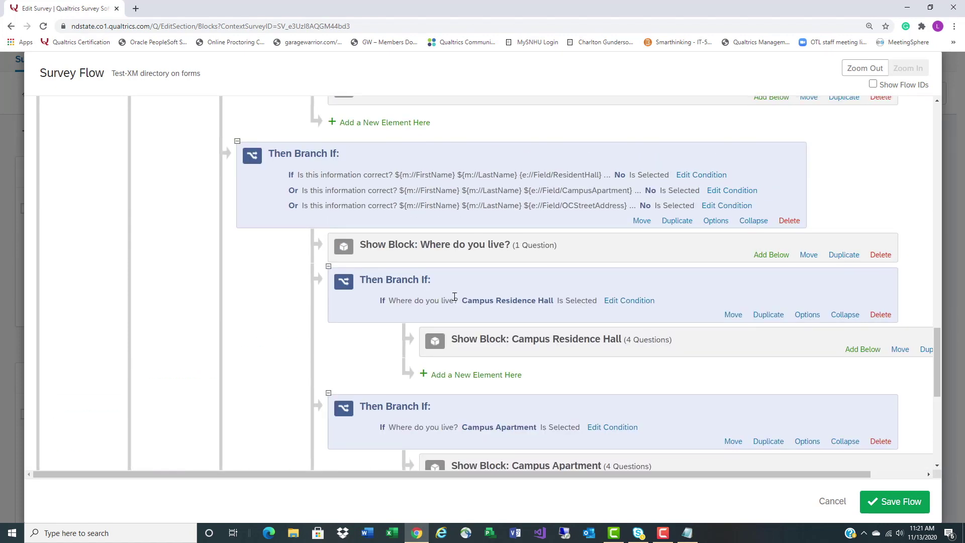
pyautogui.scroll(6, 454, 296)
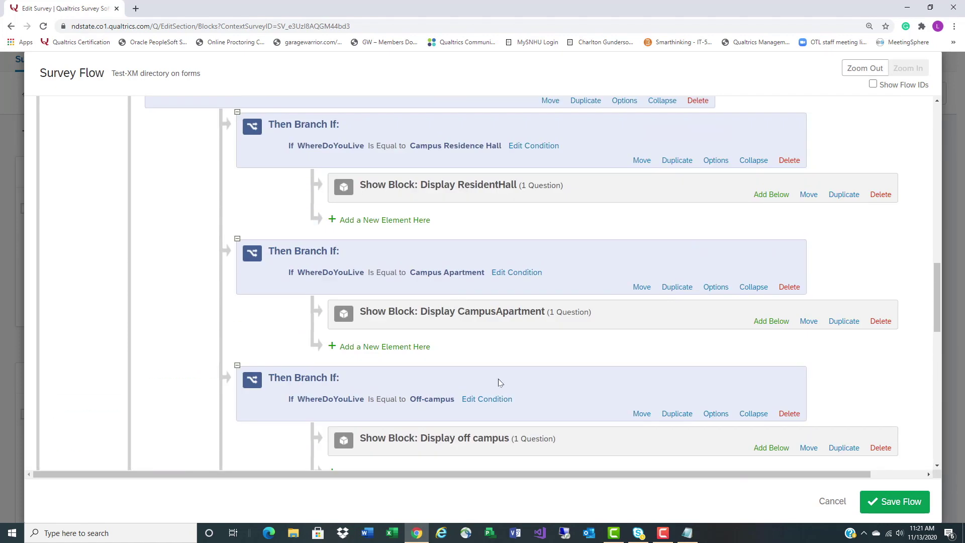
pyautogui.scroll(-4, 500, 382)
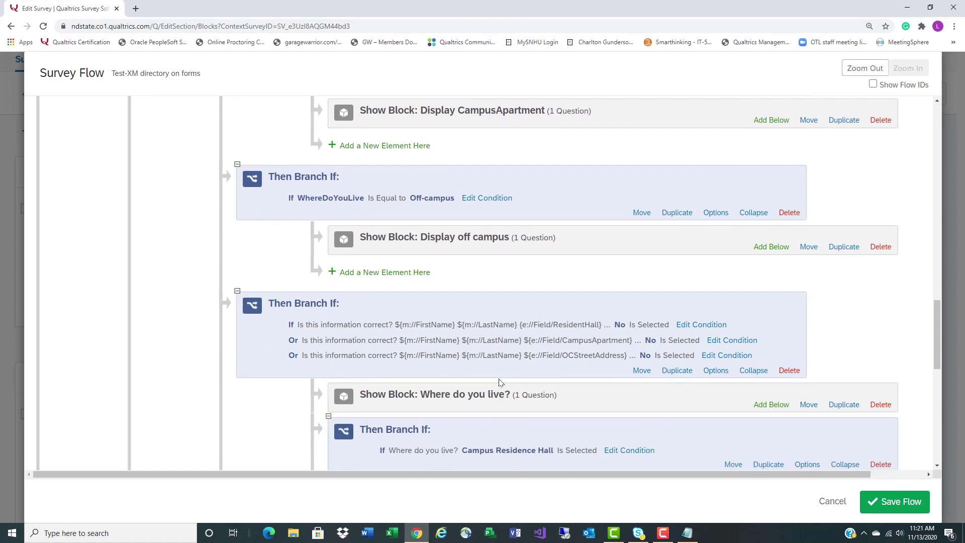
pyautogui.scroll(4, 500, 382)
pyautogui.scroll(4, 500, 383)
pyautogui.scroll(-17, 500, 383)
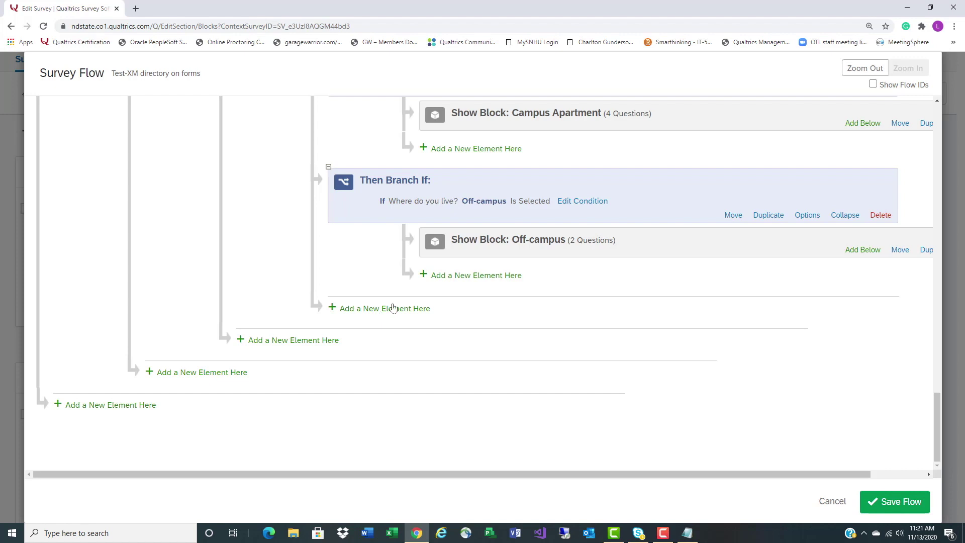
pyautogui.click(386, 310)
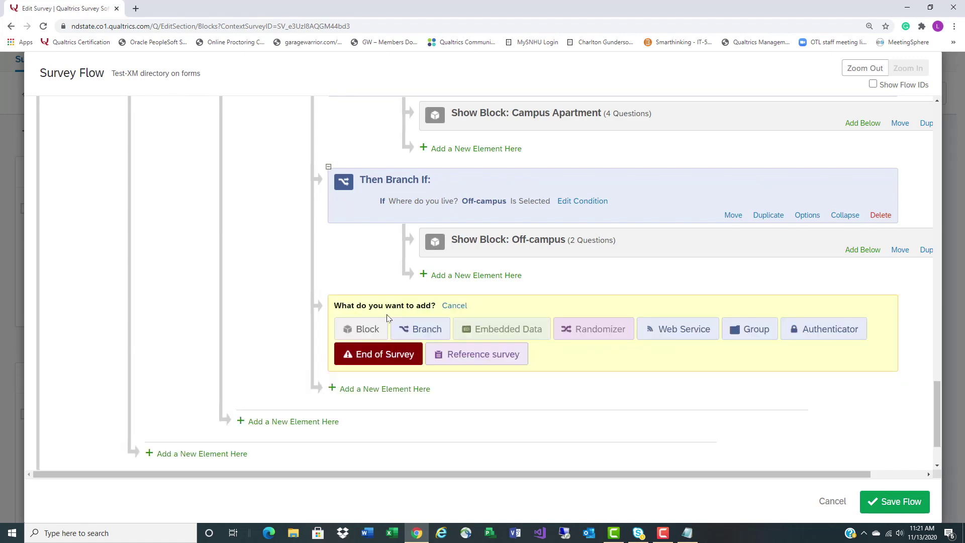
pyautogui.click(364, 328)
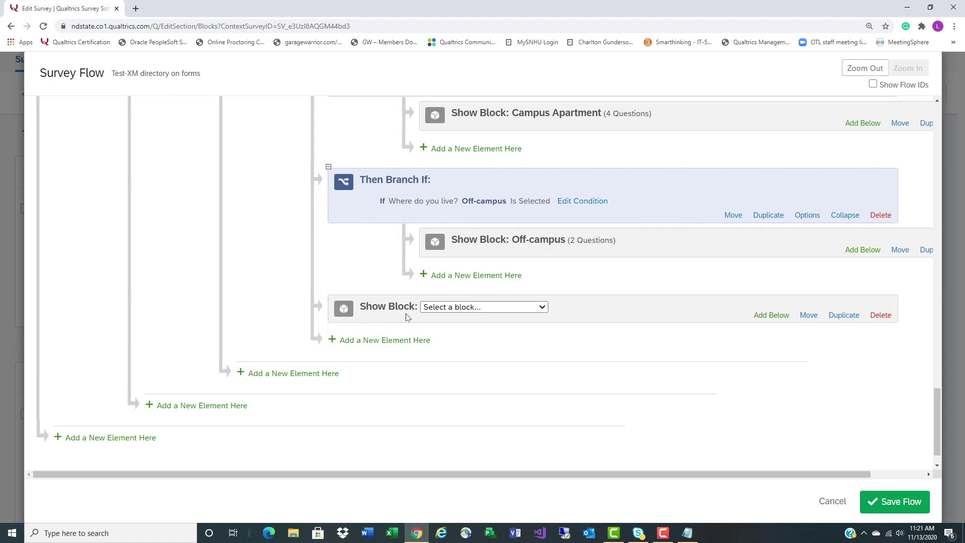
pyautogui.click(540, 307)
pyautogui.click(505, 388)
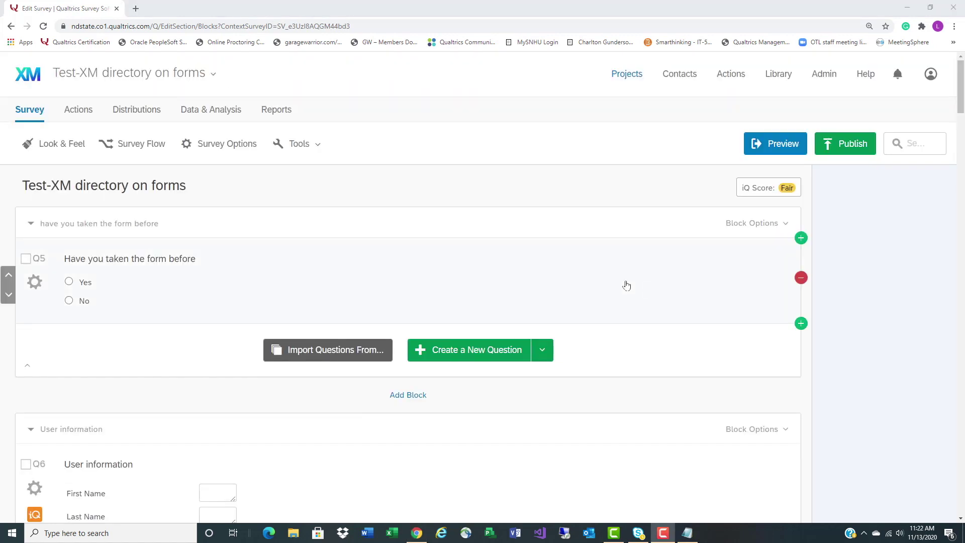
# Generate a single reusable distribution link and open the live survey from it
pyautogui.click(138, 117)
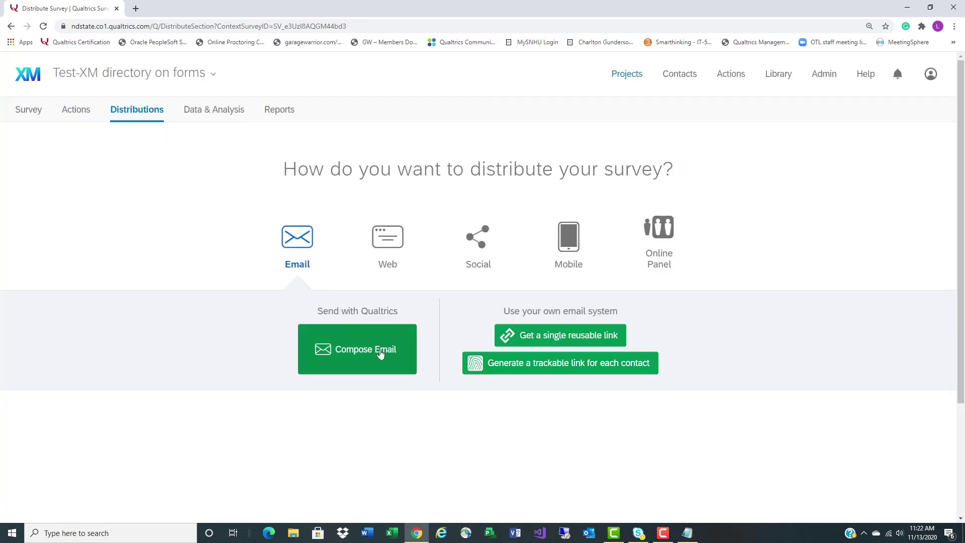
pyautogui.click(510, 338)
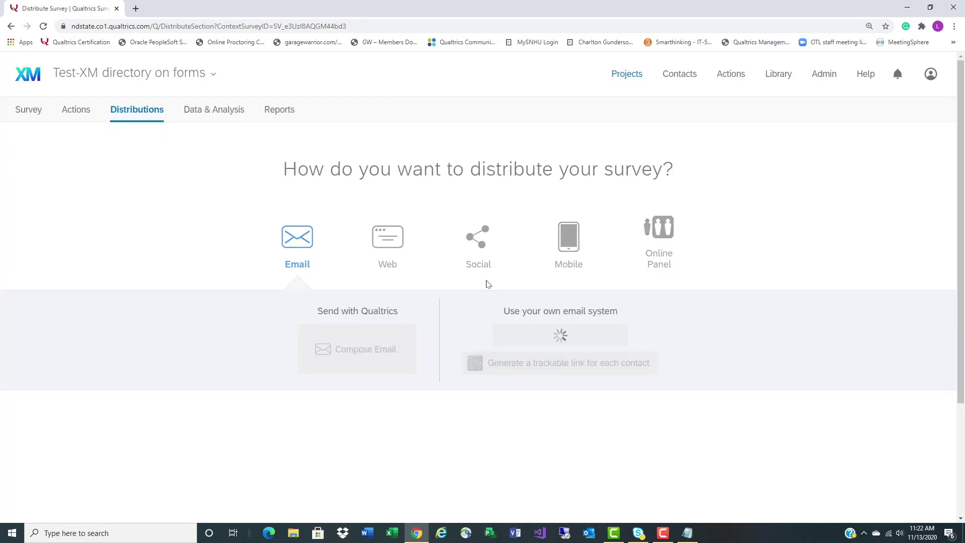
pyautogui.click(472, 280)
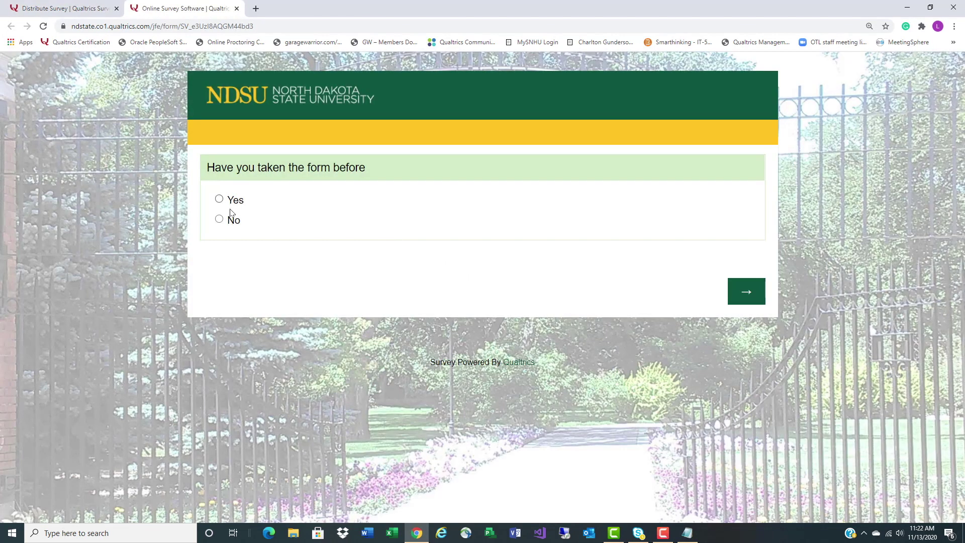
# Answer No to 'Have you taken the form before' and submit the respondent's first name, last name and NDSU email
pyautogui.click(233, 225)
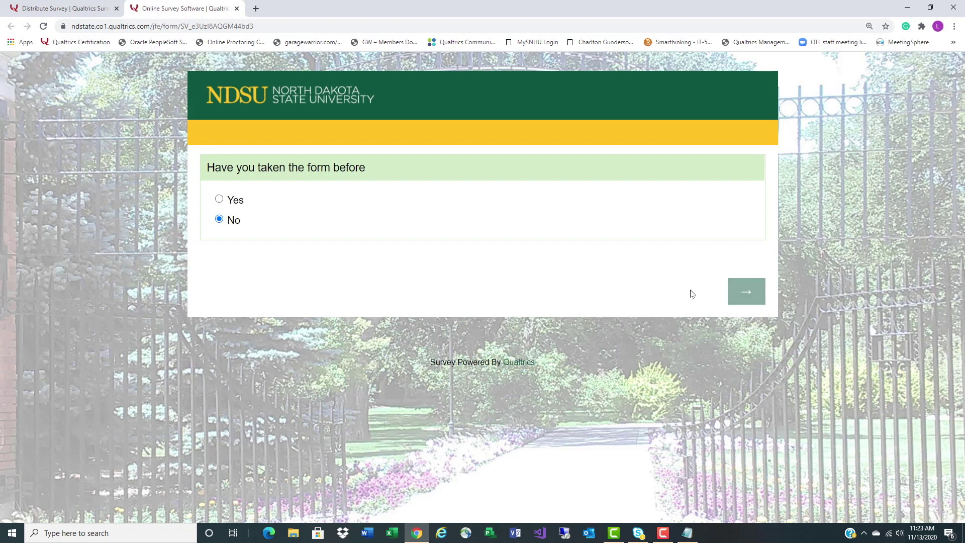
pyautogui.click(412, 211)
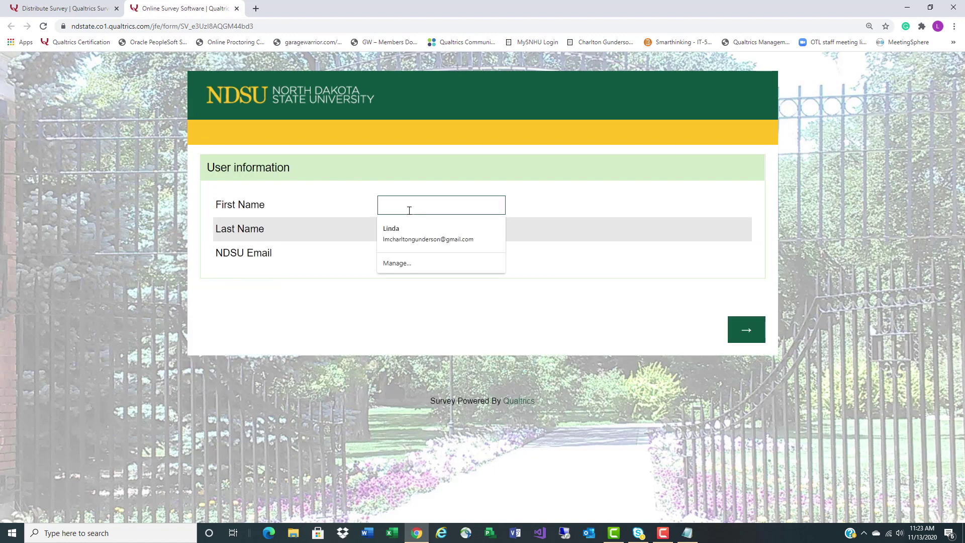
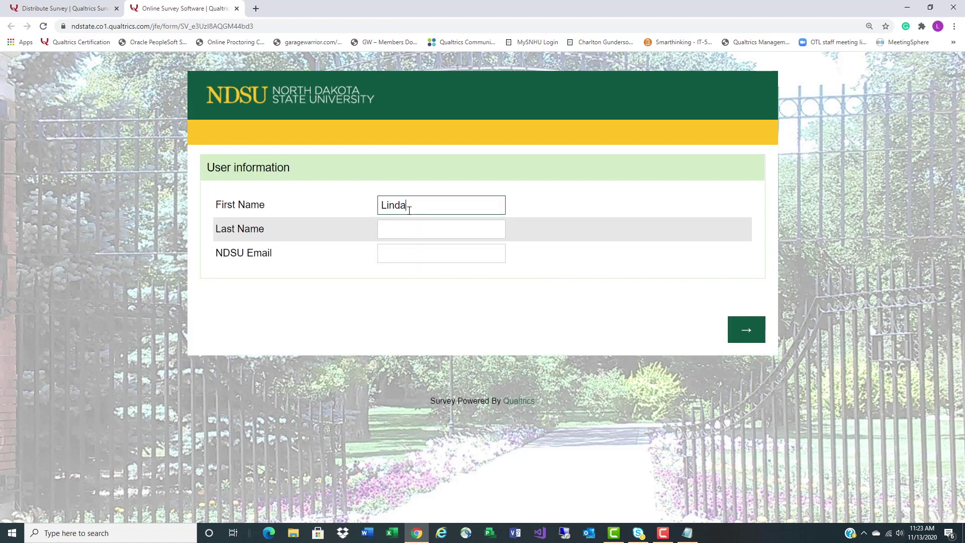
pyautogui.press('Tab')
pyautogui.press('Tab')
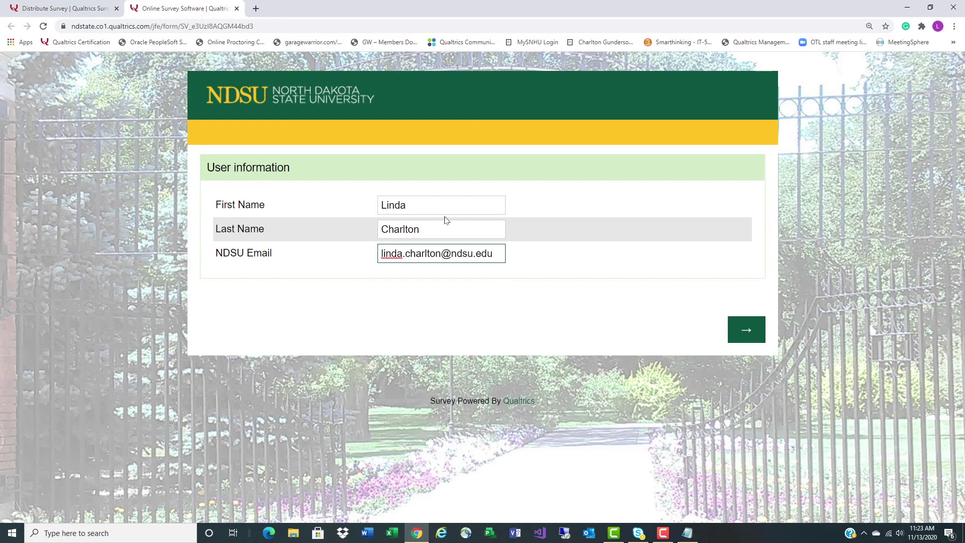
pyautogui.click(747, 335)
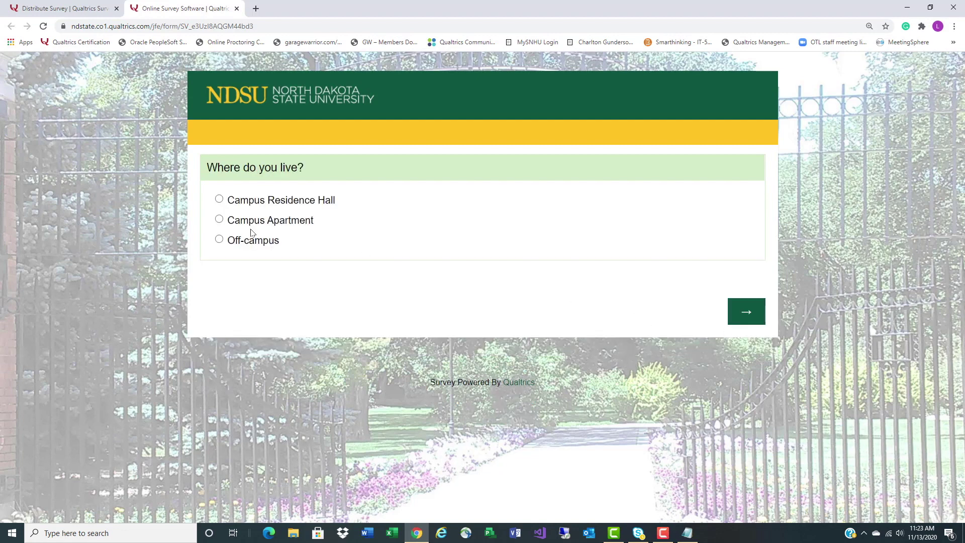
# Choose Off-campus, then answer the residence hall page with Burgum Hall and room 'r'
pyautogui.click(247, 245)
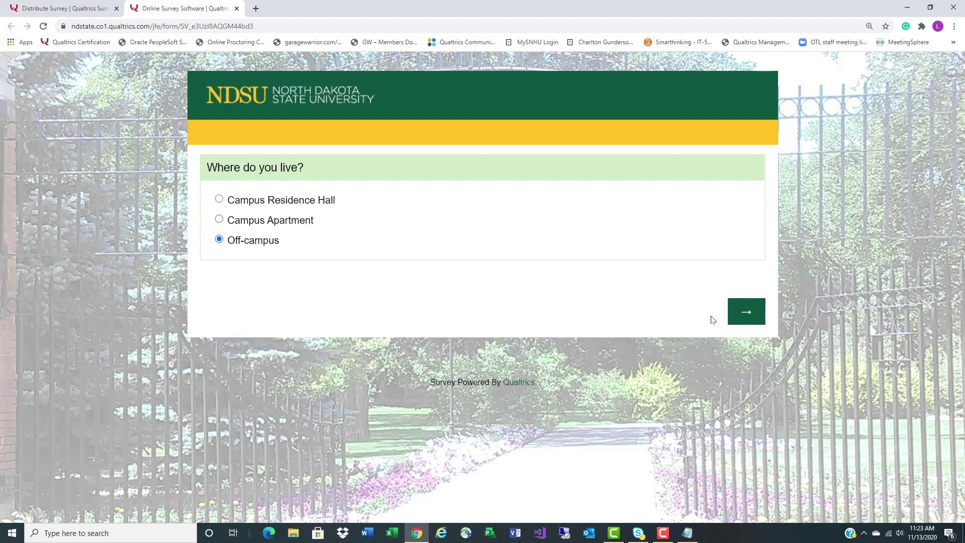
pyautogui.click(736, 314)
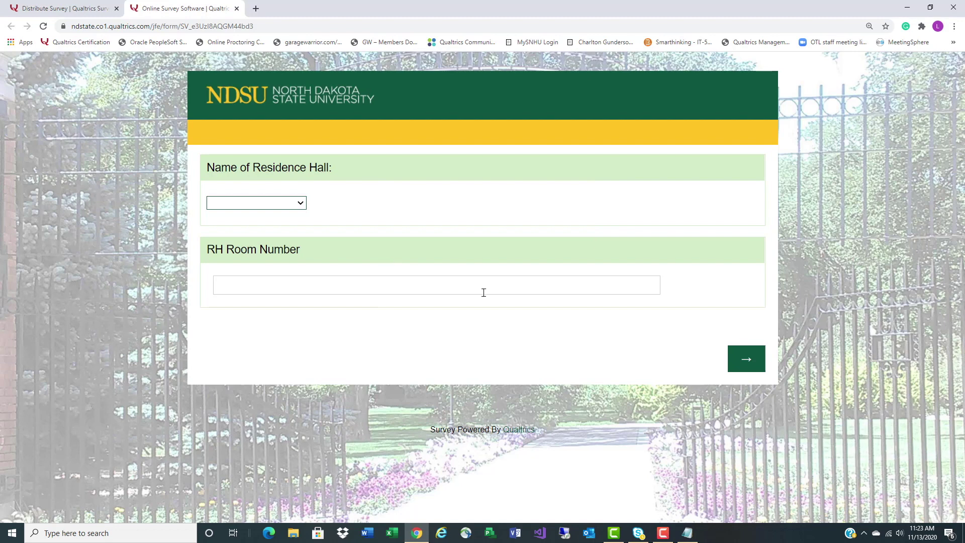
pyautogui.click(745, 358)
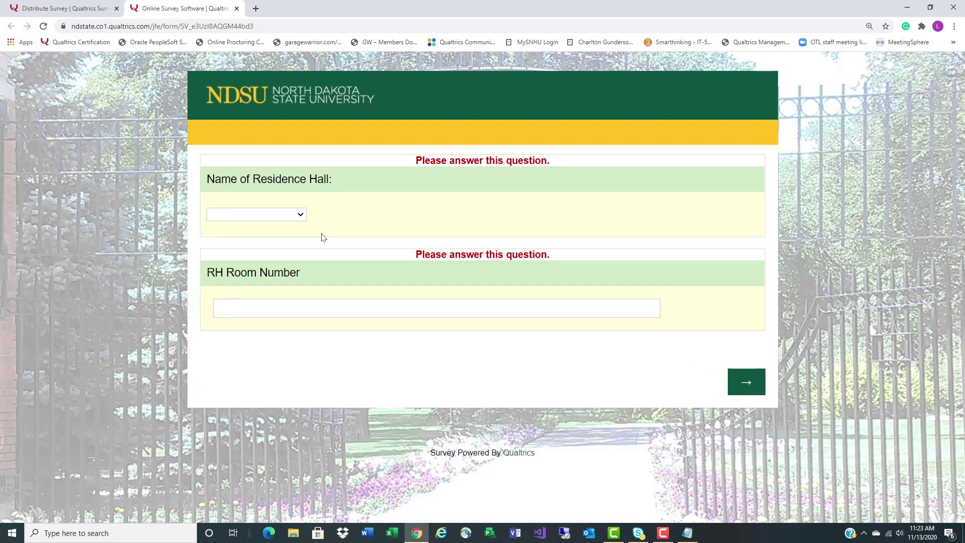
pyautogui.click(257, 215)
pyautogui.click(251, 242)
pyautogui.click(349, 308)
pyautogui.write('r')
pyautogui.press('Return')
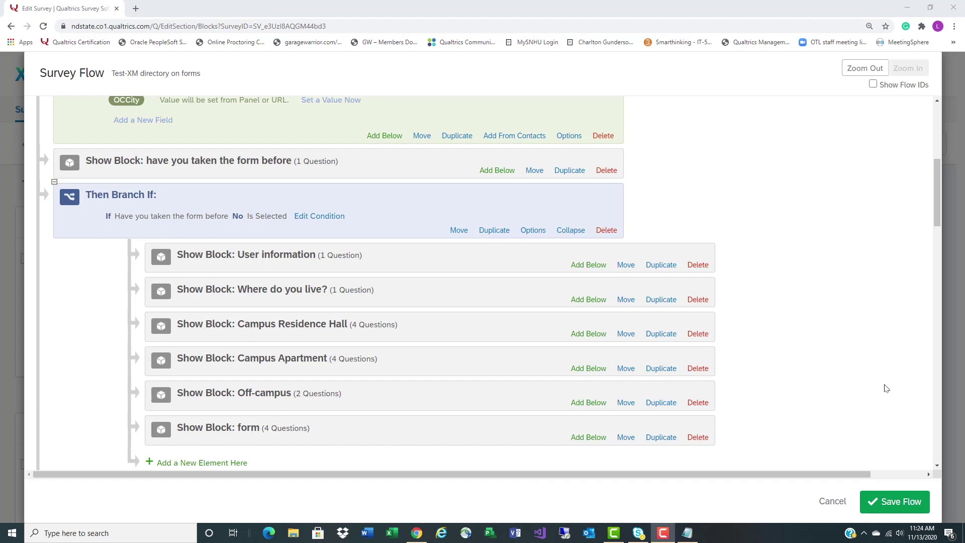
# Add a branch after the form block on Q7 Where do you live? = Campus Residence Hall, nesting the Campus Residence Hall block inside
pyautogui.scroll(-1, 886, 373)
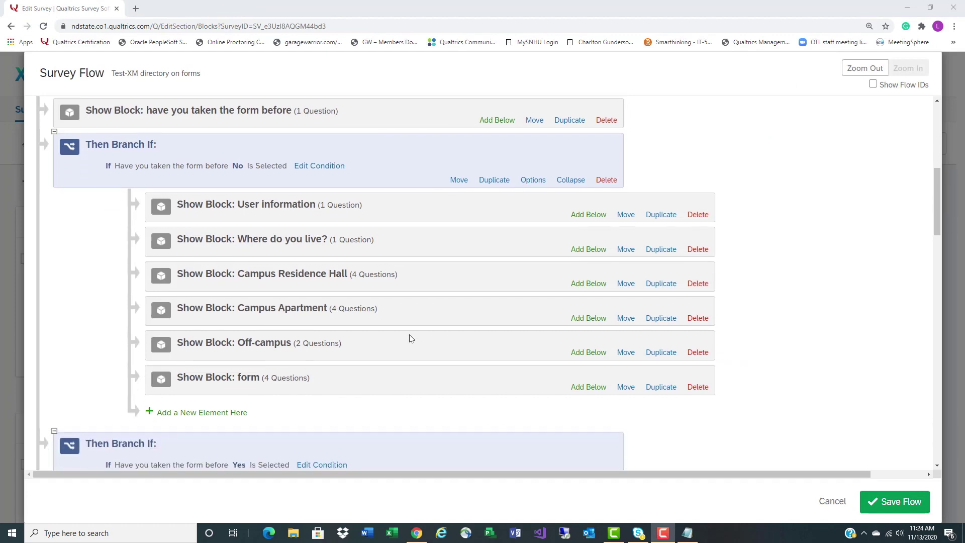
pyautogui.click(230, 413)
pyautogui.scroll(-2, 239, 402)
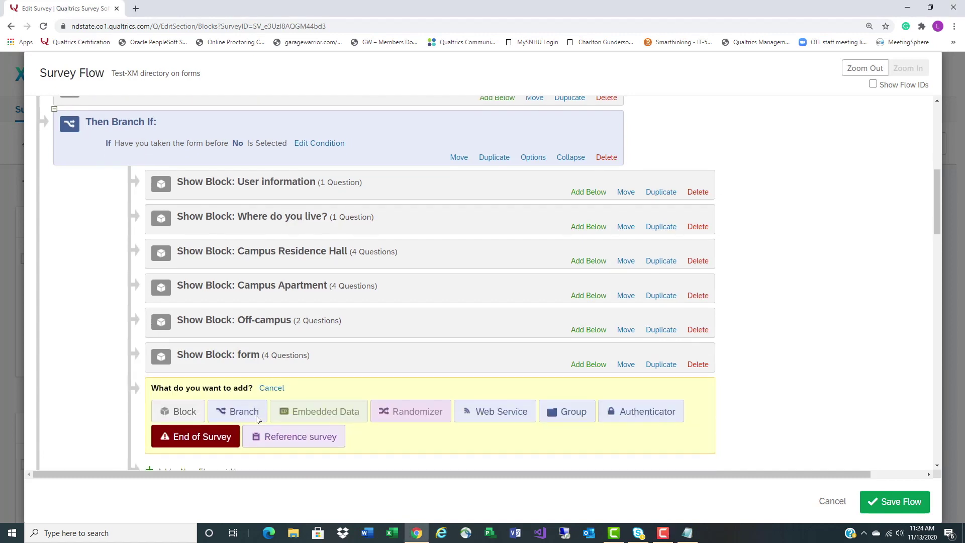
pyautogui.click(243, 331)
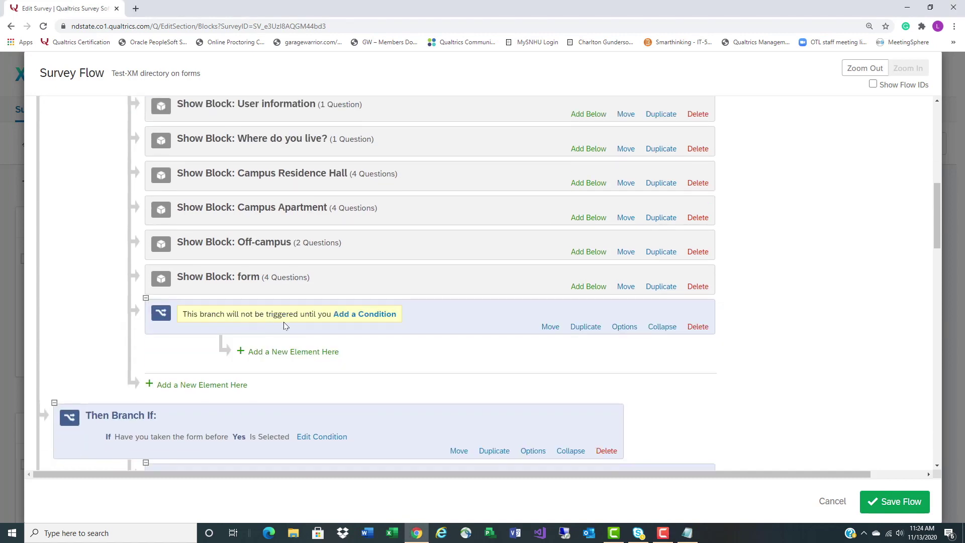
pyautogui.click(366, 319)
pyautogui.click(319, 337)
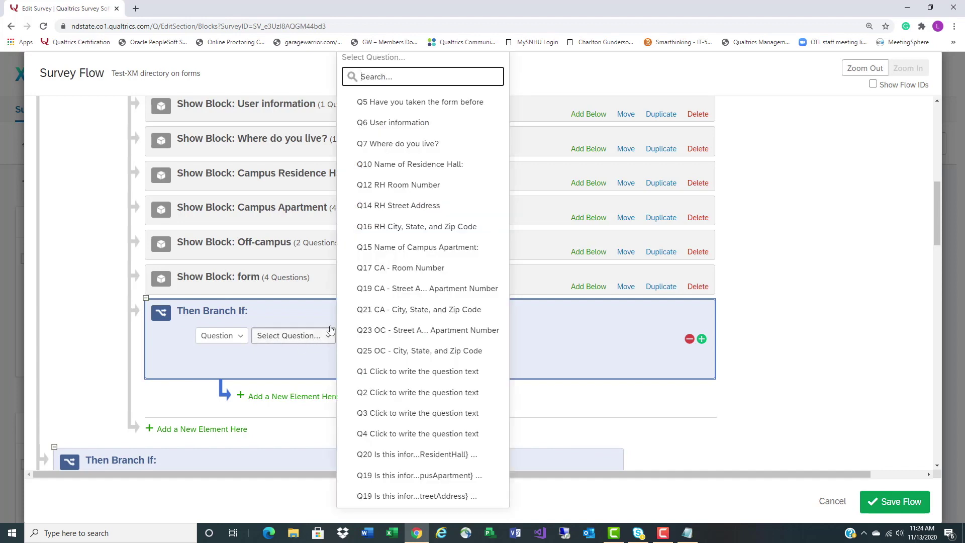
pyautogui.click(402, 144)
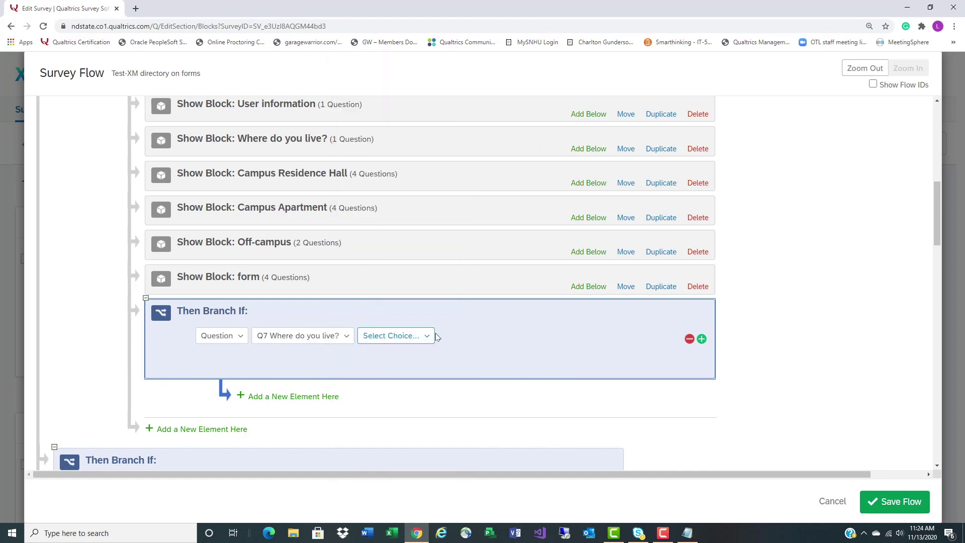
pyautogui.click(406, 336)
pyautogui.click(417, 396)
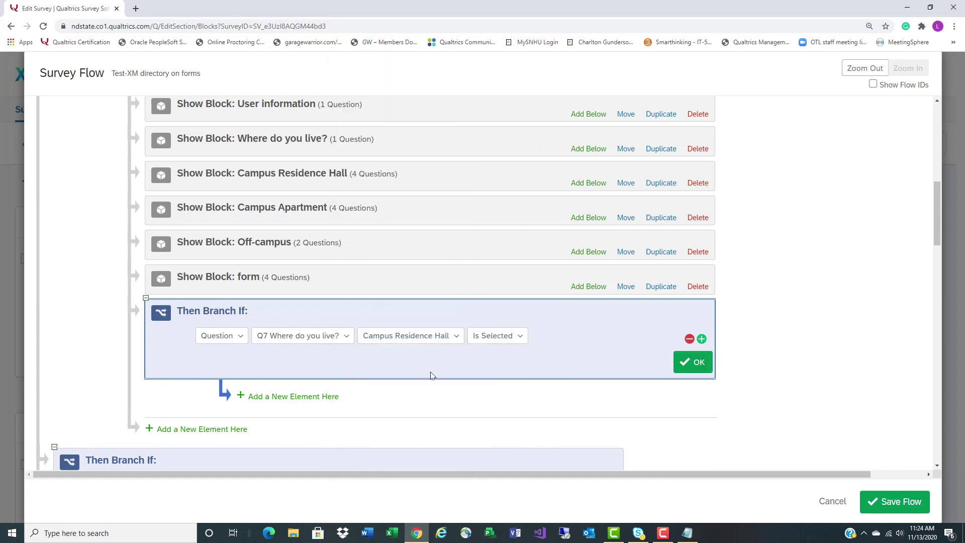
pyautogui.click(449, 174)
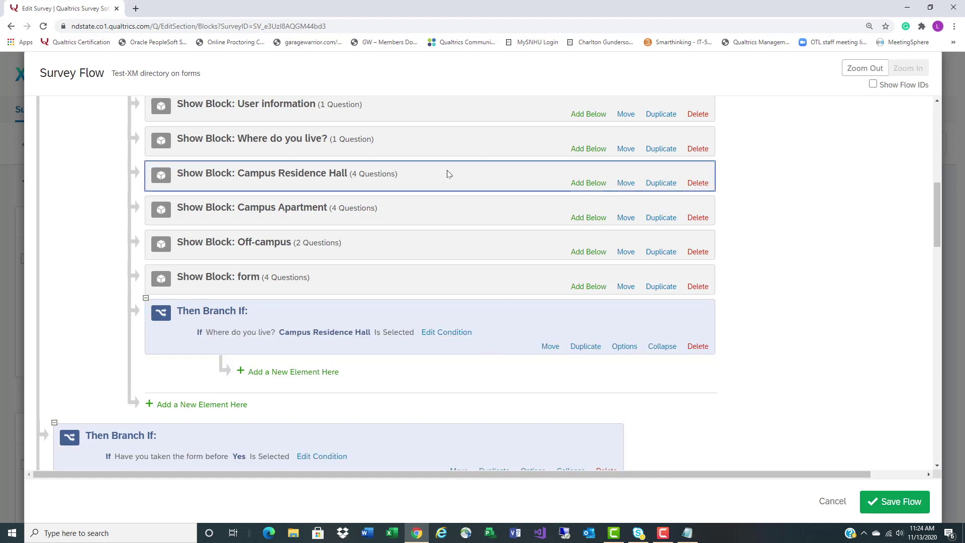
pyautogui.press('Down')
pyautogui.press('Down')
pyautogui.press('Down')
pyautogui.press('Down')
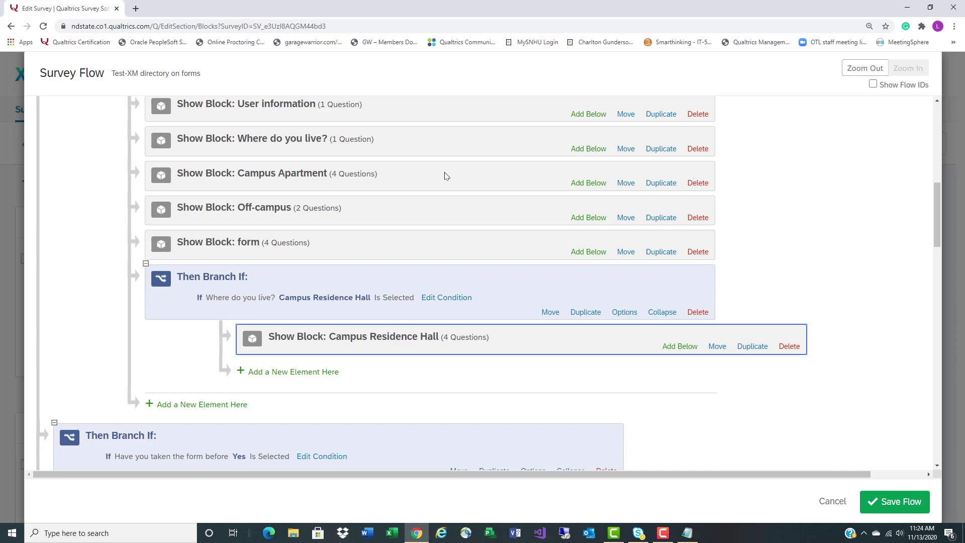
# Add a Q7 = Campus Apartment branch and move the Campus Apartment block into it
pyautogui.click(205, 404)
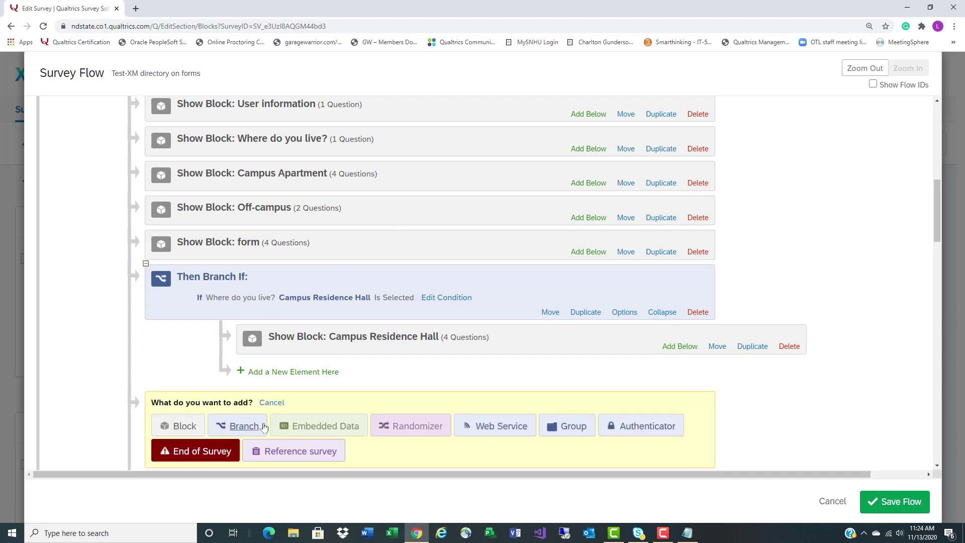
pyautogui.click(248, 425)
pyautogui.click(345, 409)
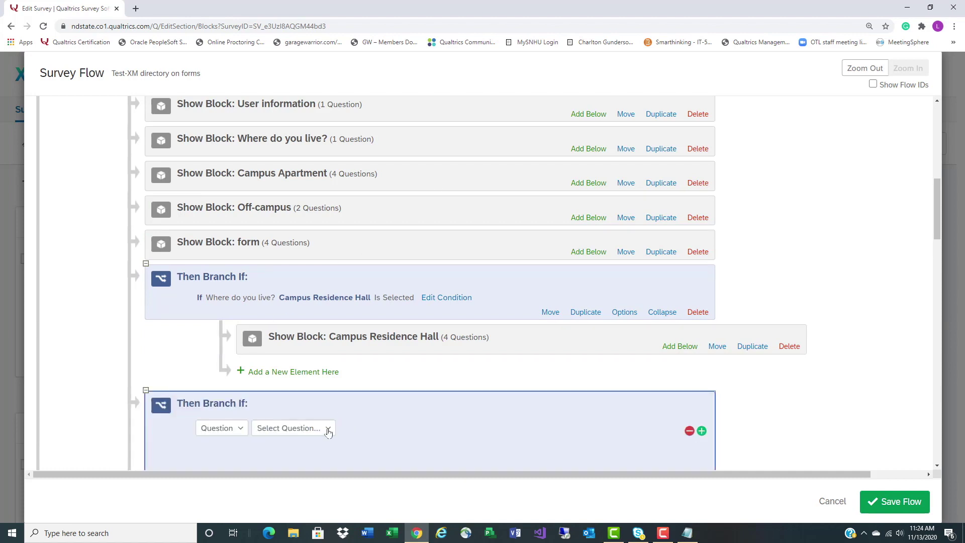
pyautogui.click(312, 428)
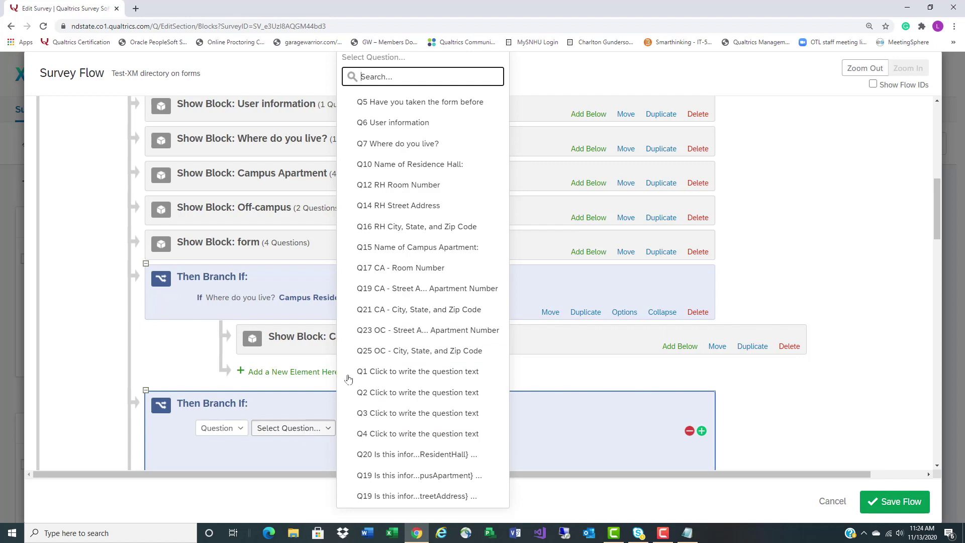
pyautogui.click(399, 145)
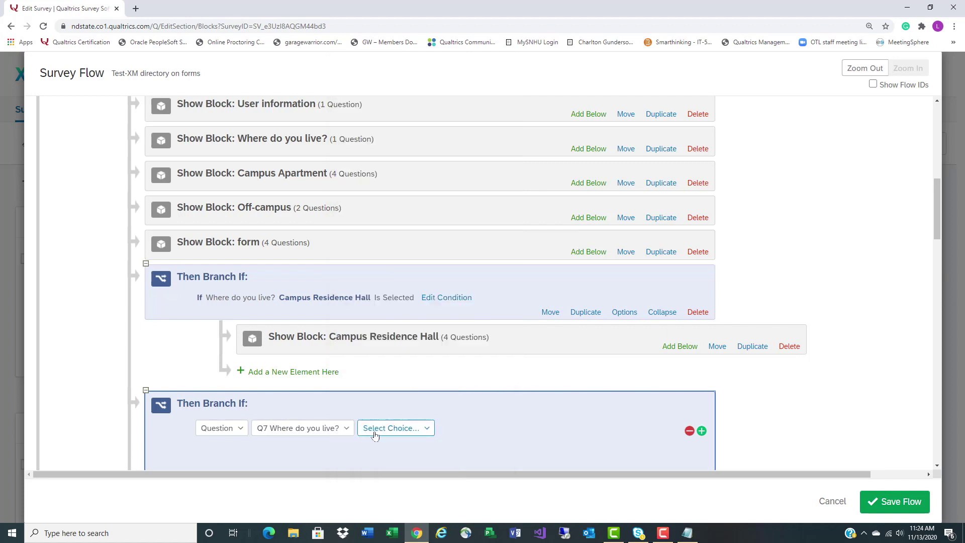
pyautogui.click(375, 435)
pyautogui.click(399, 387)
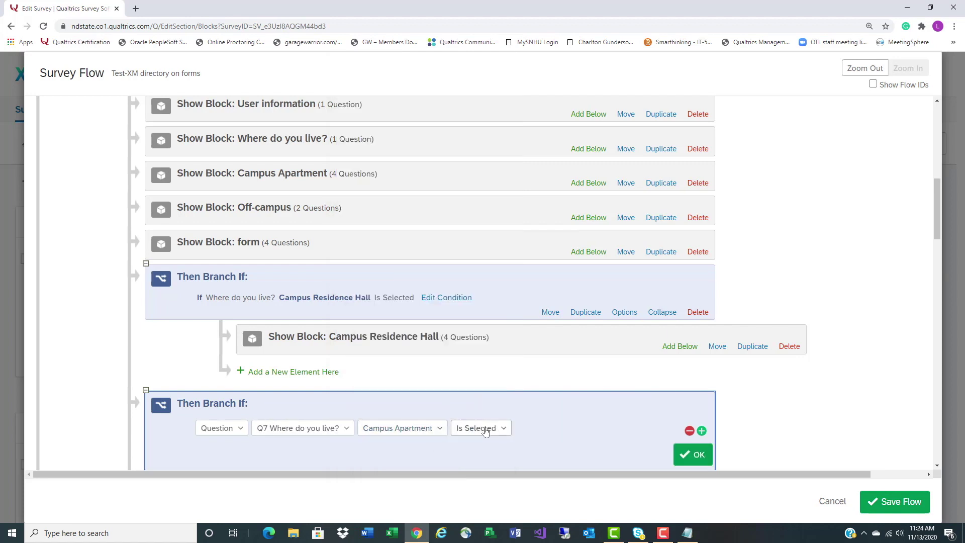
pyautogui.scroll(-2, 610, 398)
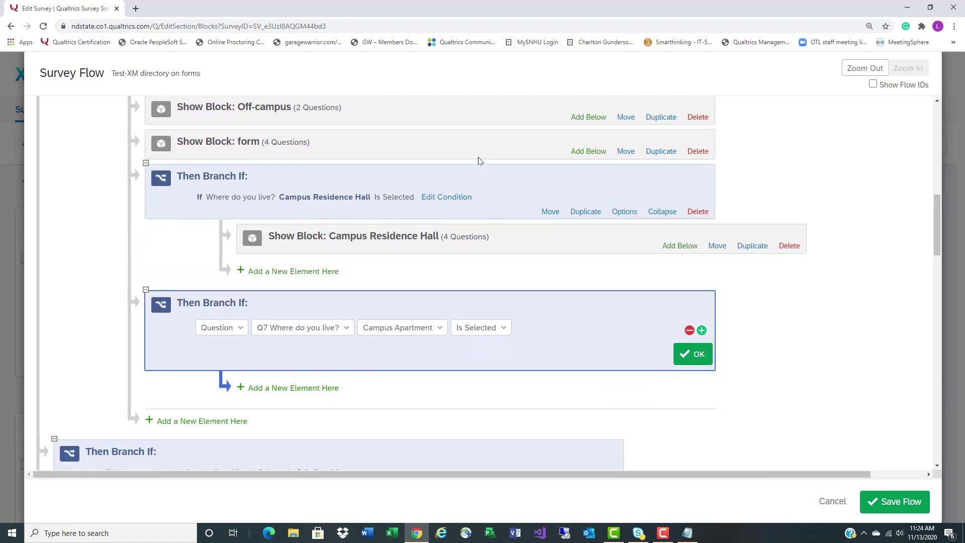
pyautogui.scroll(2, 478, 161)
pyautogui.click(470, 188)
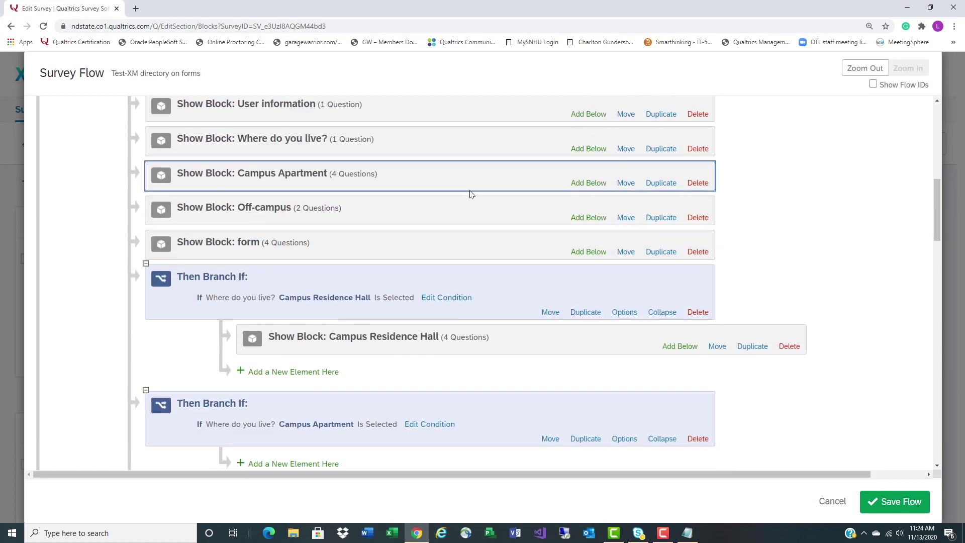
pyautogui.press('Down')
pyautogui.press('Down')
pyautogui.press('Down')
pyautogui.press('Down')
pyautogui.press('Down')
pyautogui.press('Down')
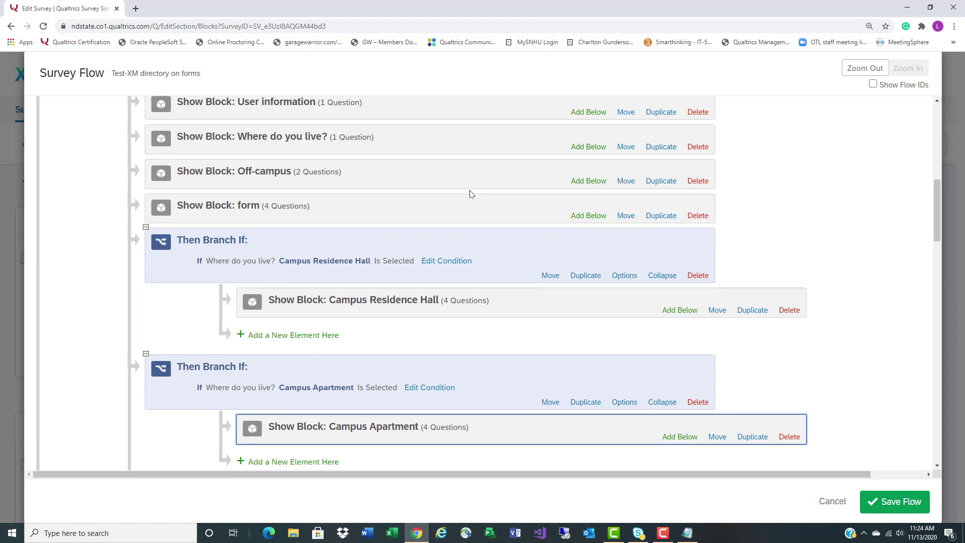
# Add a Q7 = Off-campus branch and nest the Off-campus block under it
pyautogui.scroll(-3, 351, 277)
pyautogui.click(222, 344)
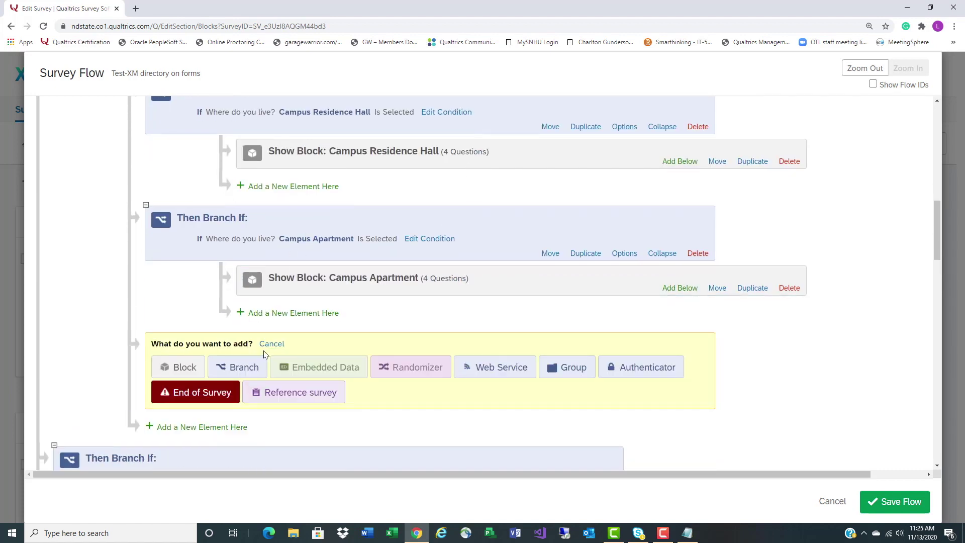
pyautogui.click(243, 367)
pyautogui.click(354, 346)
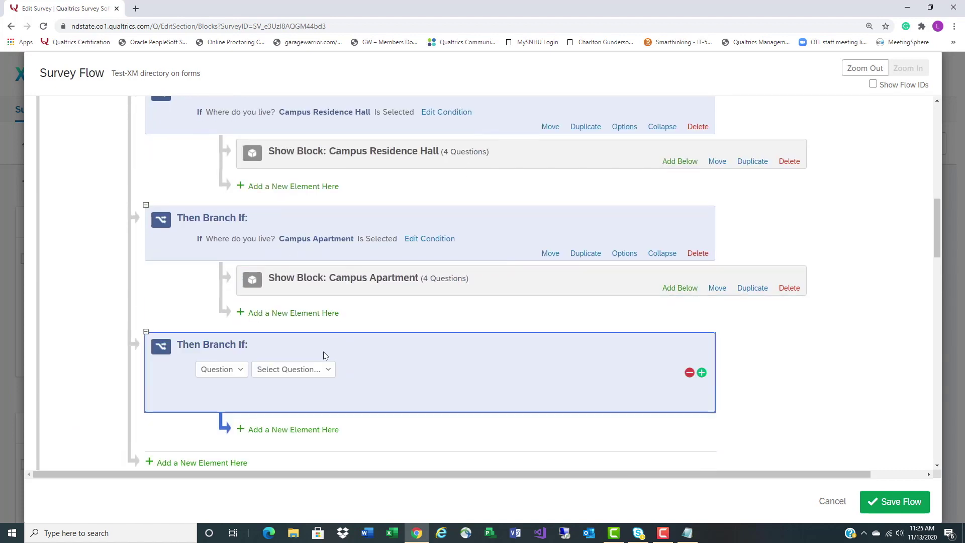
pyautogui.click(310, 369)
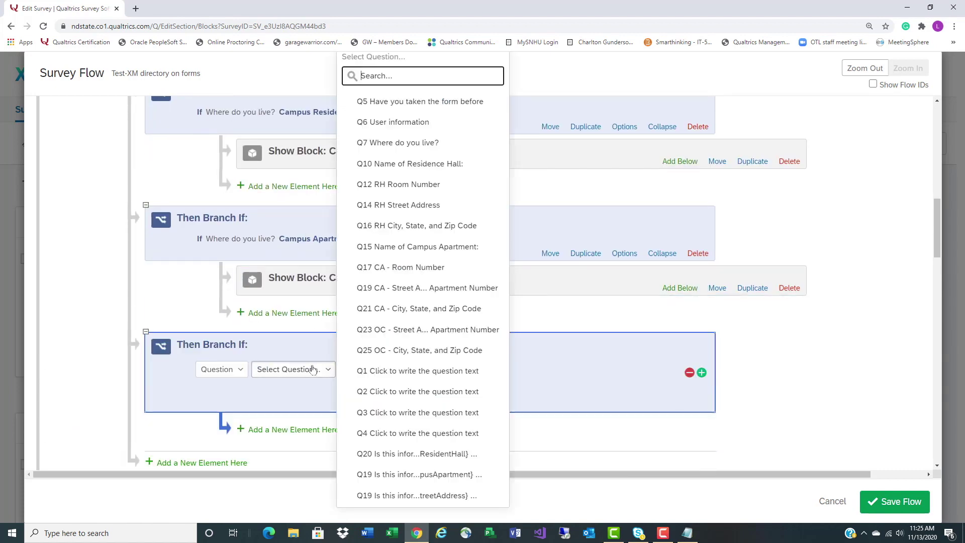
pyautogui.click(409, 146)
pyautogui.click(395, 369)
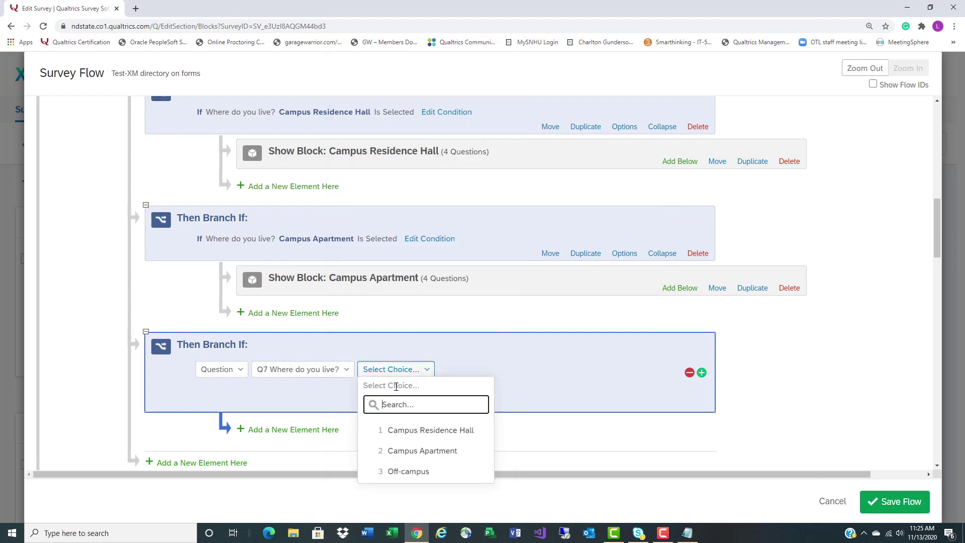
pyautogui.click(397, 471)
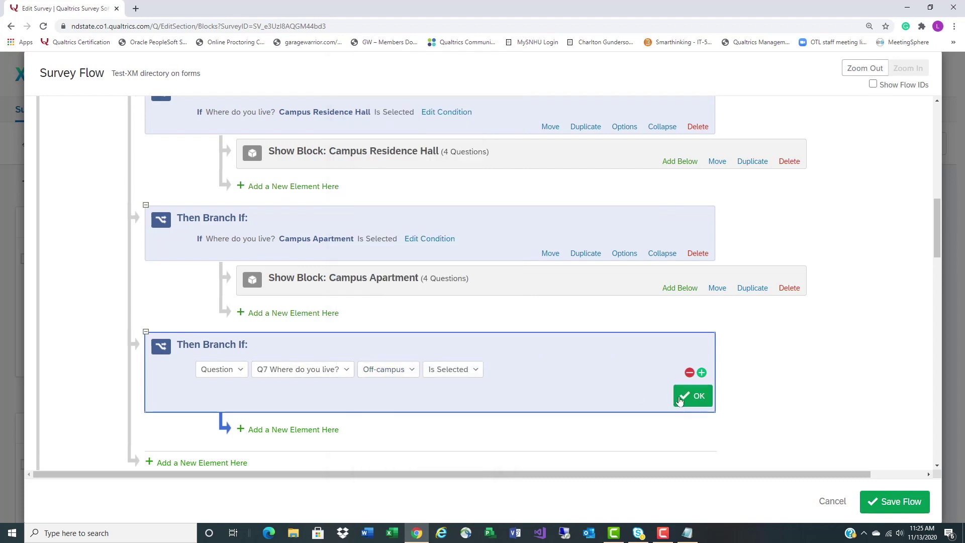
pyautogui.click(679, 400)
pyautogui.scroll(3, 661, 395)
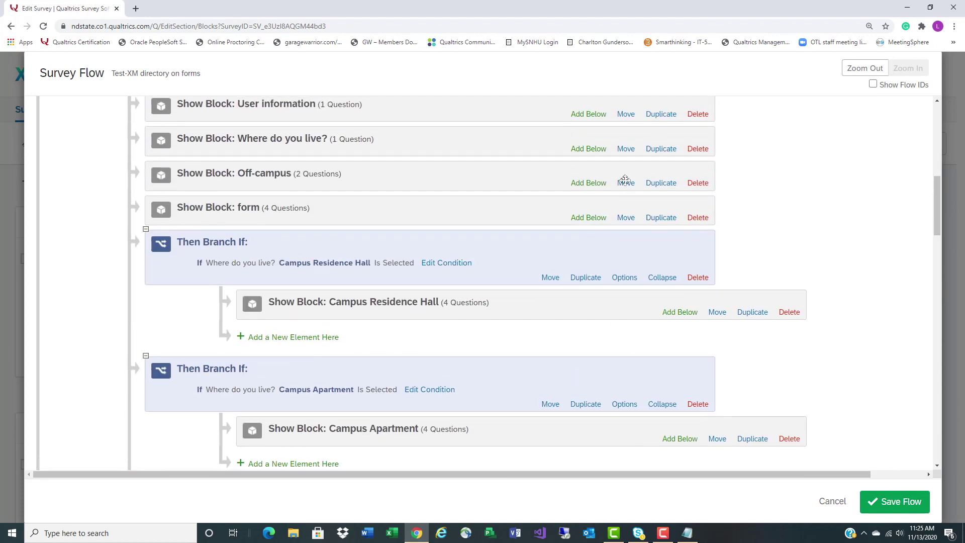
pyautogui.moveTo(550, 180); pyautogui.dragTo(571, 203)
pyautogui.press('Down')
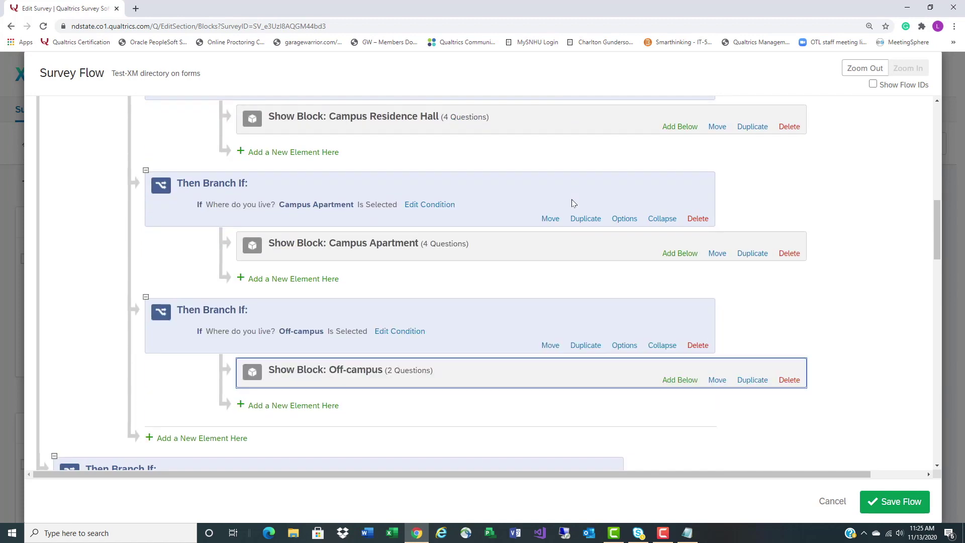
pyautogui.scroll(-1, 656, 341)
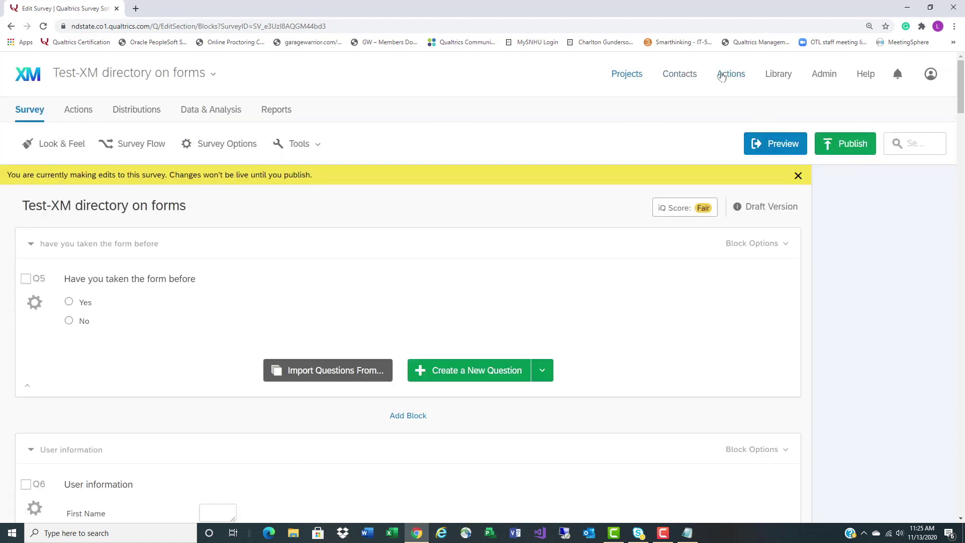
# Search contact lists for 'test xm', check the empty test xm directory for forms list, then return to Projects
pyautogui.click(684, 75)
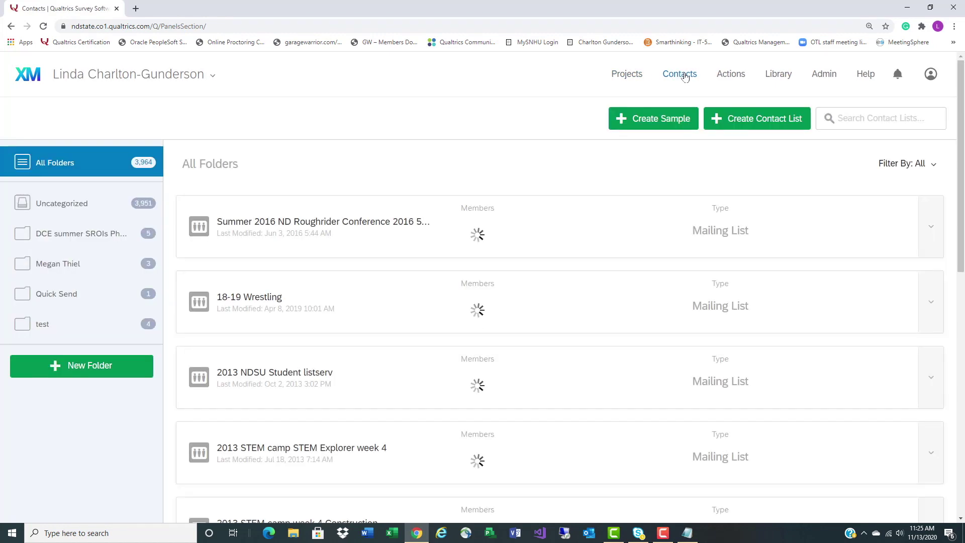
pyautogui.click(904, 118)
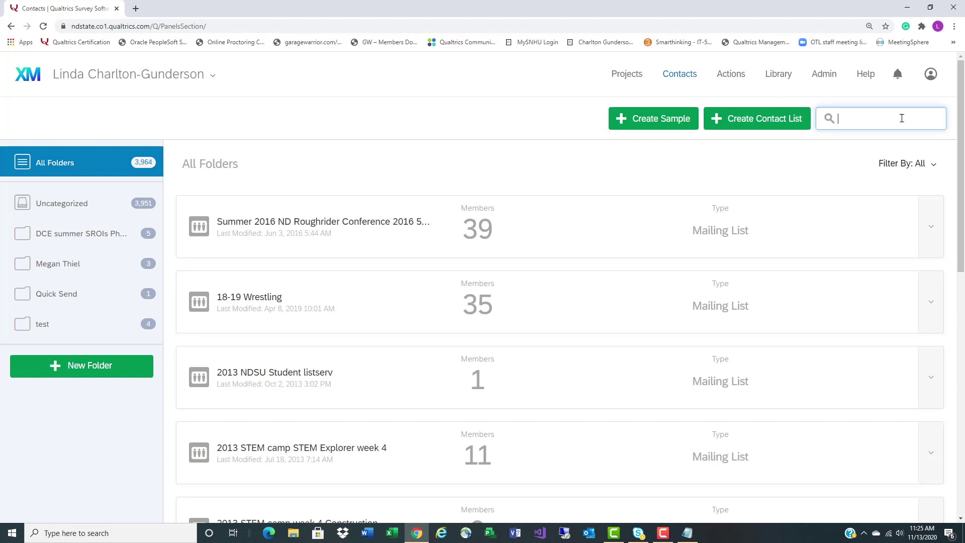
pyautogui.write('test')
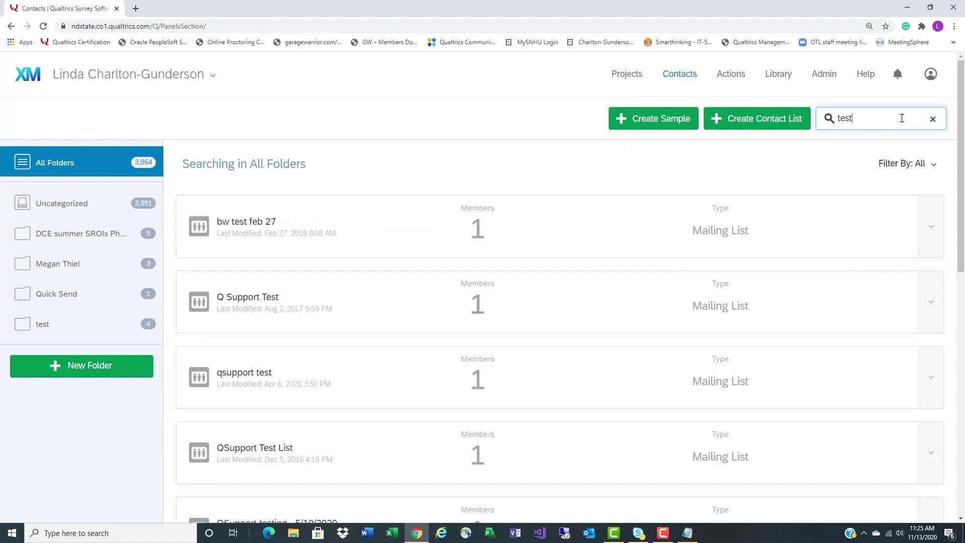
pyautogui.write(' xm')
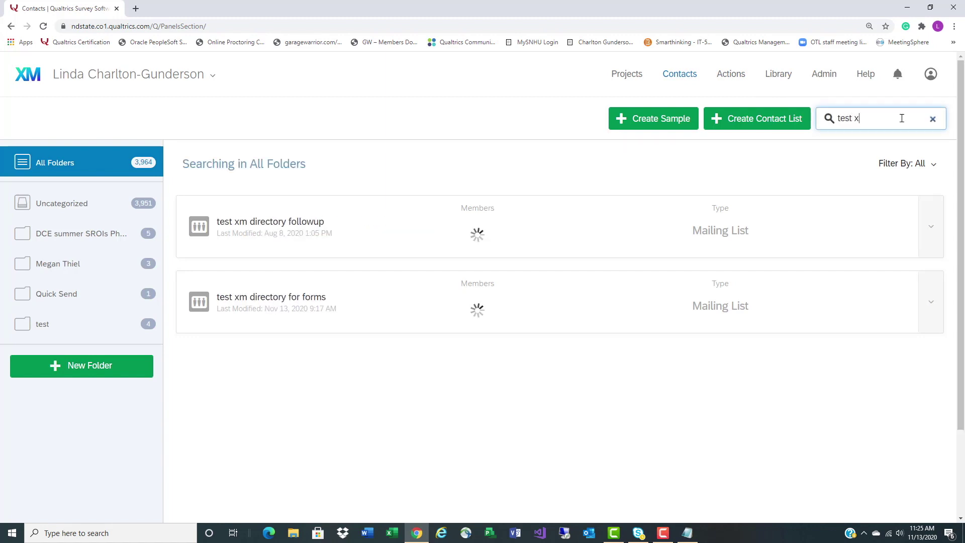
pyautogui.click(384, 305)
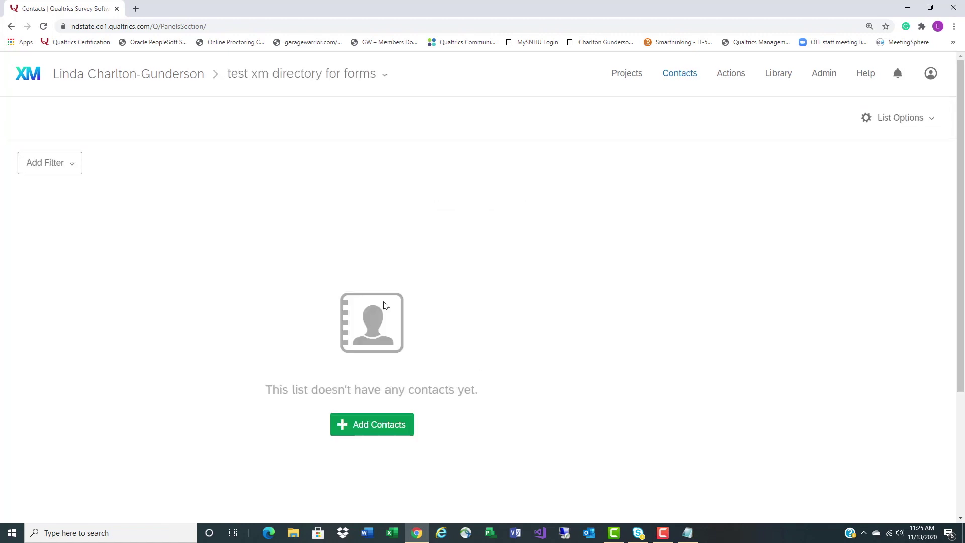
pyautogui.scroll(-2, 391, 329)
pyautogui.scroll(2, 392, 330)
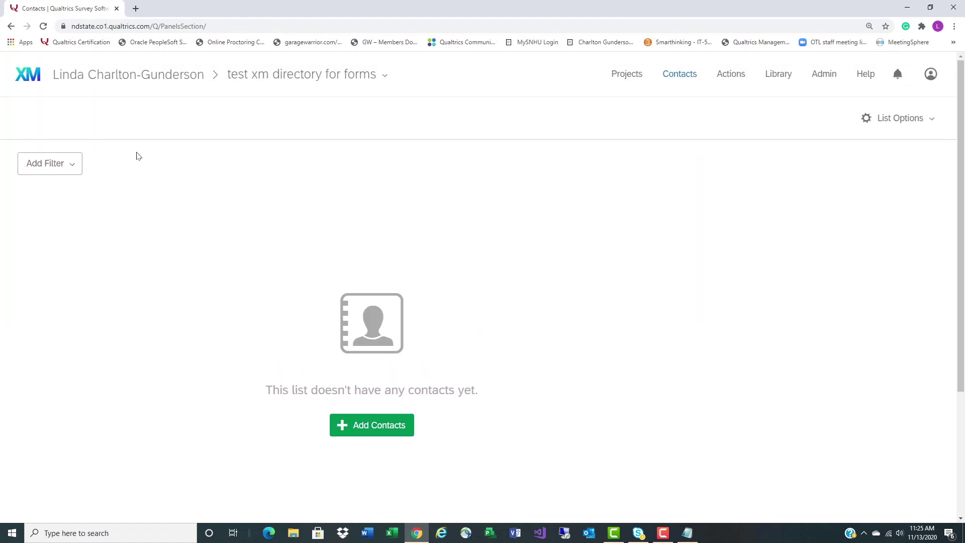
pyautogui.click(27, 81)
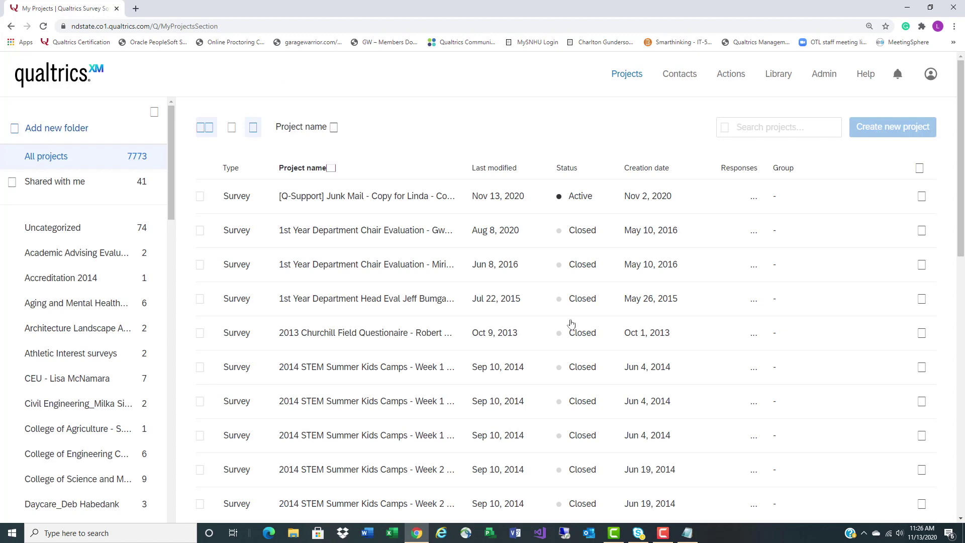
# Find the 'test' project, open its live survey, answer No and submit the respondent's name and NDSU email
pyautogui.click(780, 121)
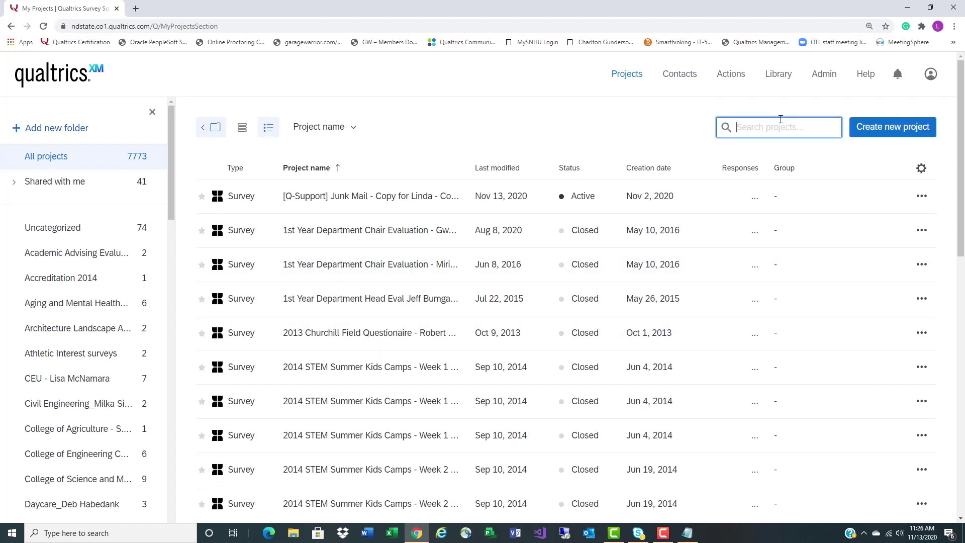
pyautogui.write('test')
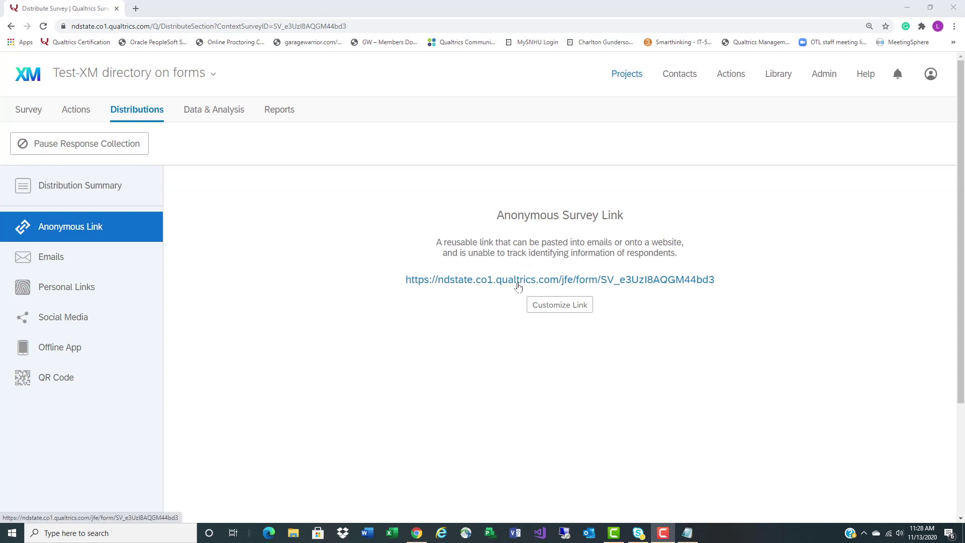
pyautogui.click(519, 286)
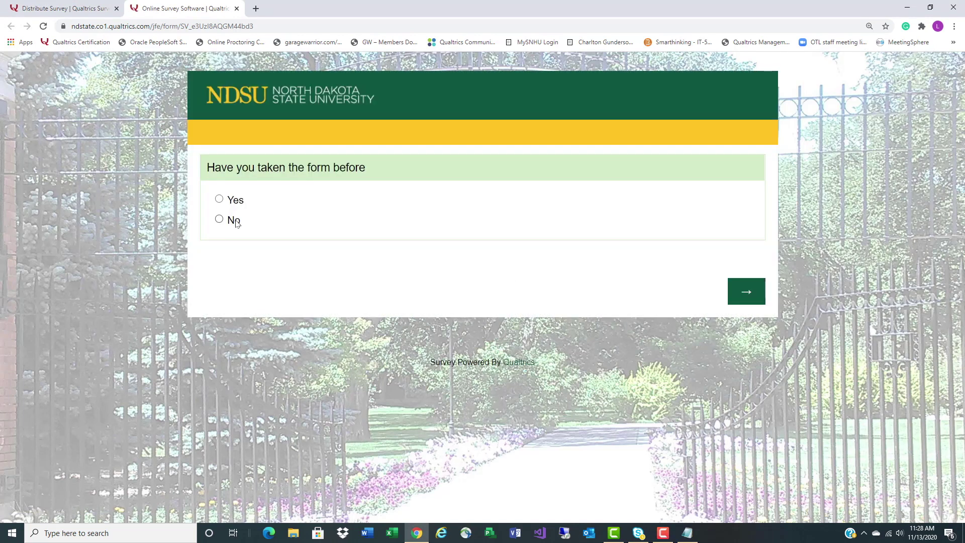
pyautogui.click(234, 220)
pyautogui.click(741, 285)
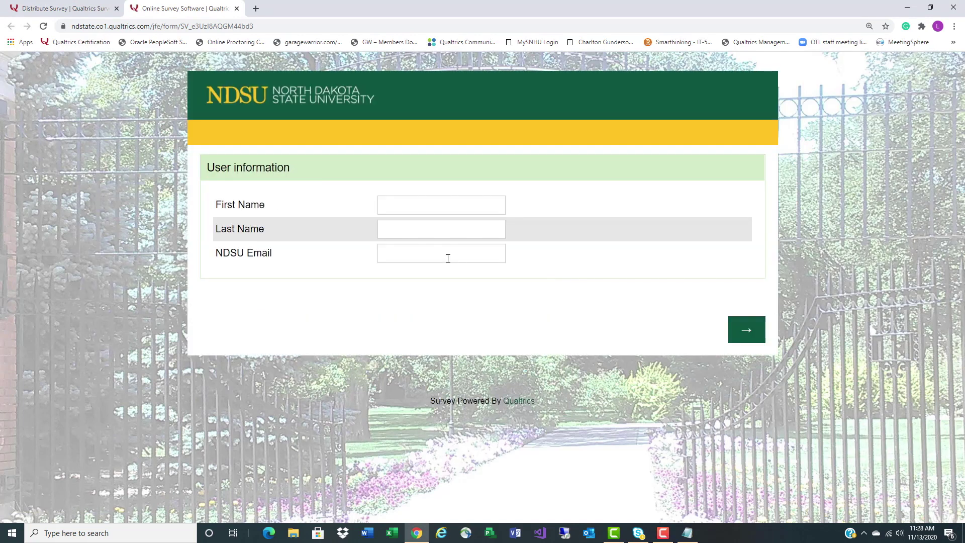
pyautogui.click(427, 209)
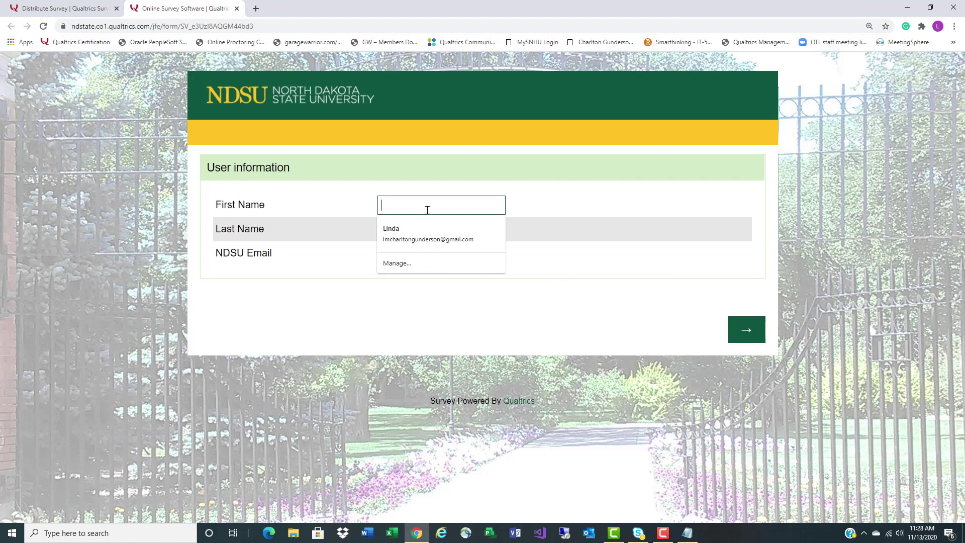
pyautogui.click(416, 231)
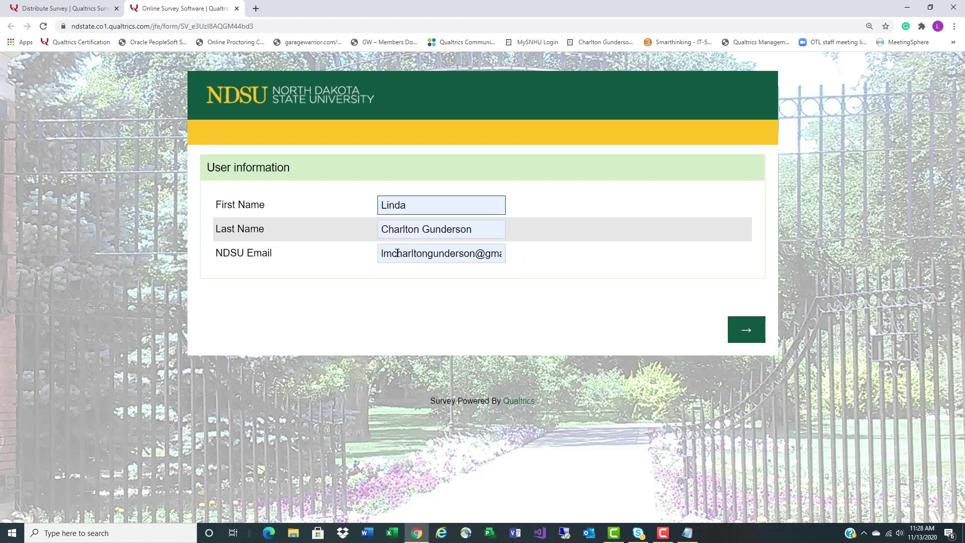
pyautogui.moveTo(379, 253); pyautogui.dragTo(669, 266)
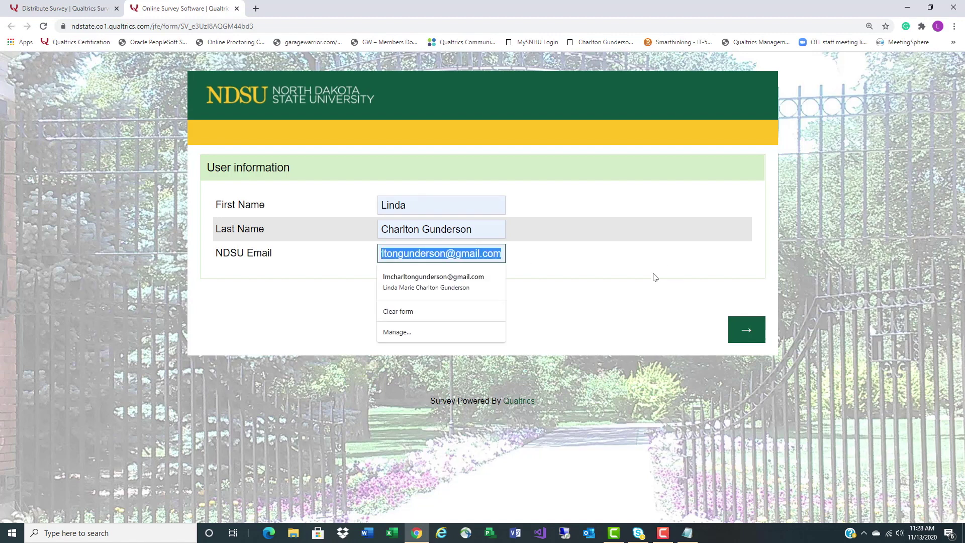
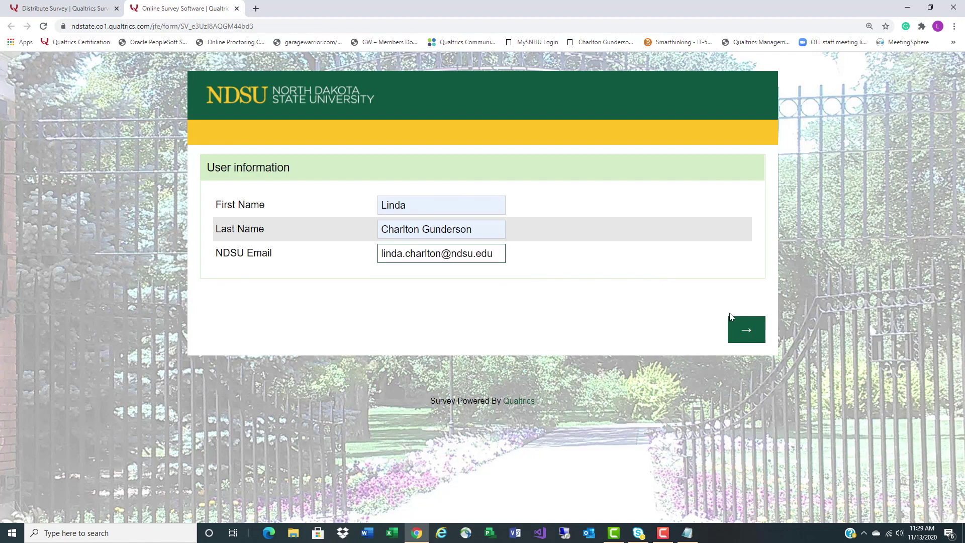
pyautogui.click(739, 328)
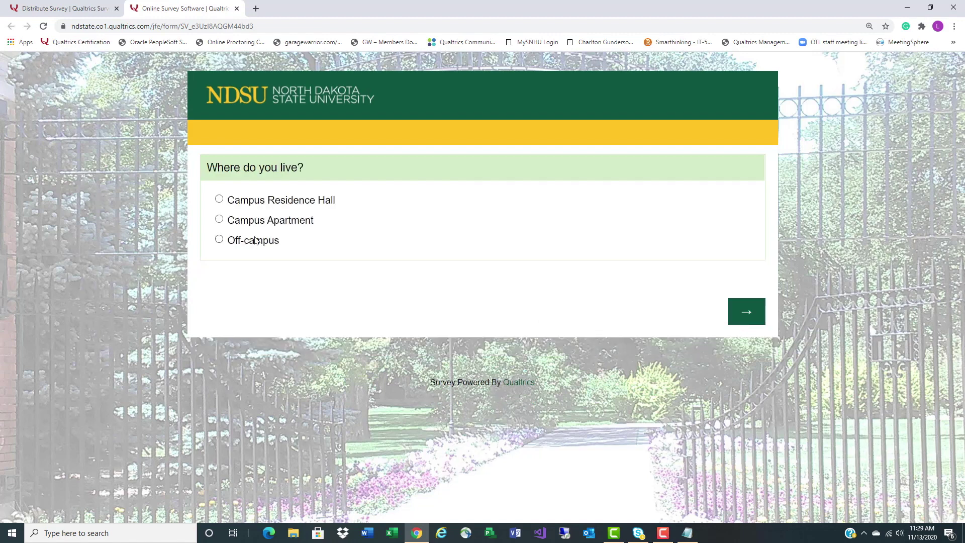
# Answer the residence hall page with Burgum Hall and room 'fff', continue, then close the test tab
pyautogui.click(746, 314)
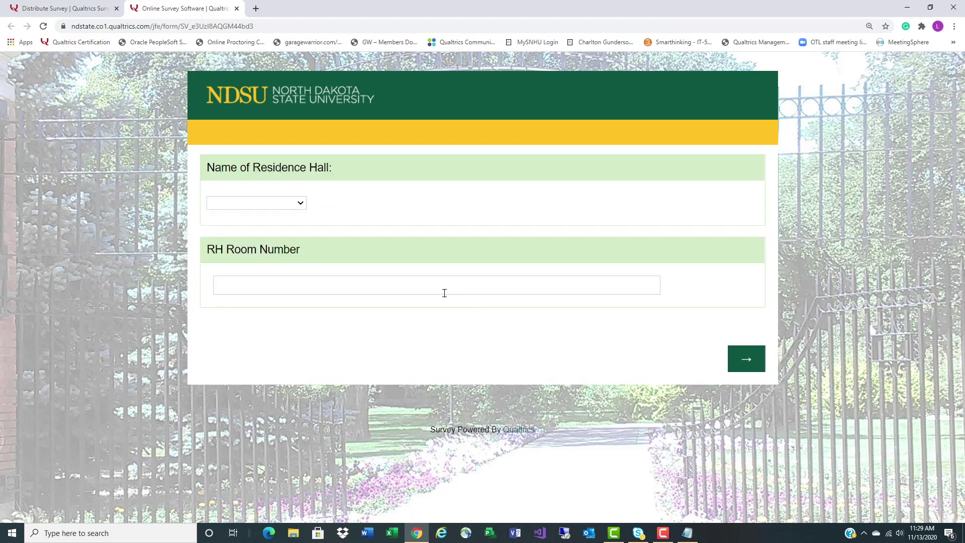
pyautogui.click(756, 356)
pyautogui.click(300, 215)
pyautogui.click(283, 240)
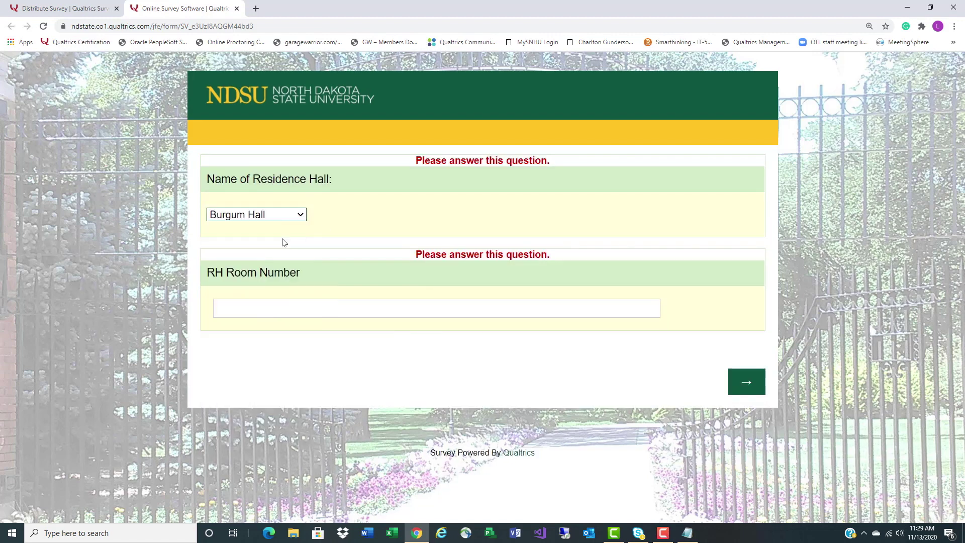
pyautogui.press('Tab')
pyautogui.write('fff')
pyautogui.click(753, 385)
pyautogui.click(237, 8)
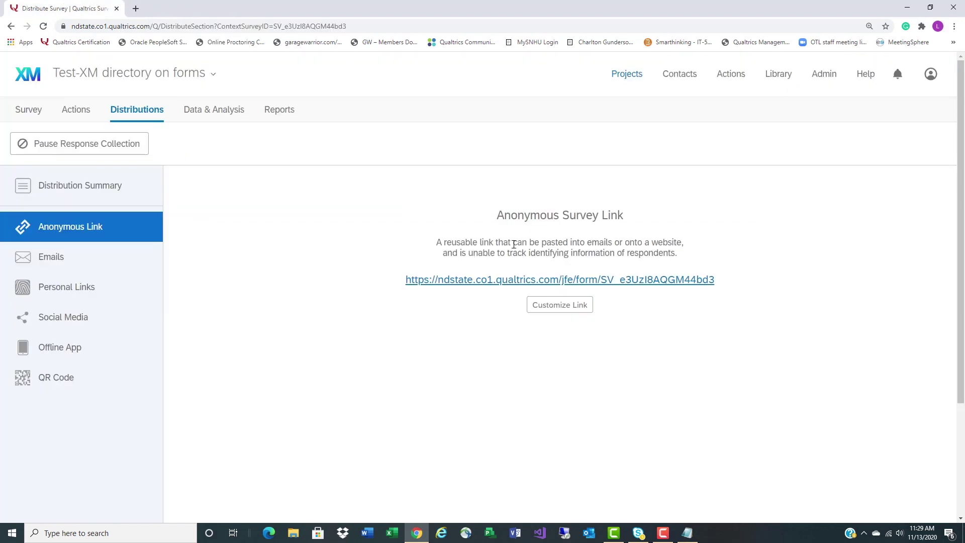
# Inspect the Survey Flow branches, cancel without saving, and switch to Data & Analysis
pyautogui.click(34, 110)
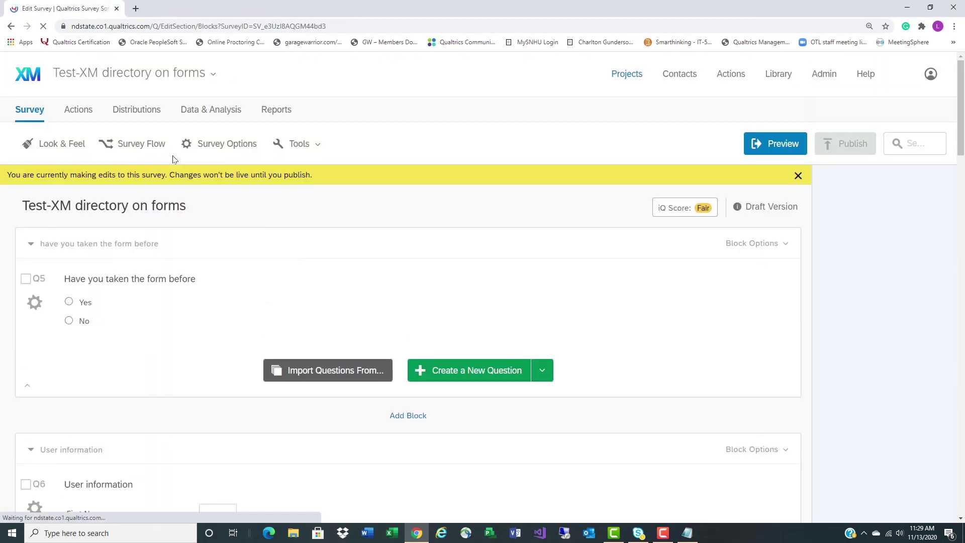
pyautogui.click(149, 146)
pyautogui.scroll(-15, 541, 337)
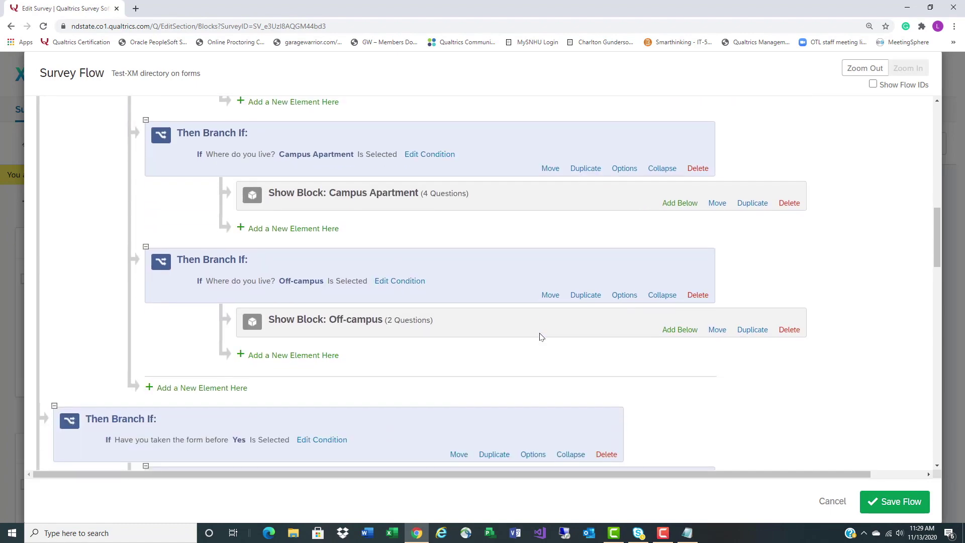
pyautogui.scroll(2, 541, 336)
pyautogui.click(833, 501)
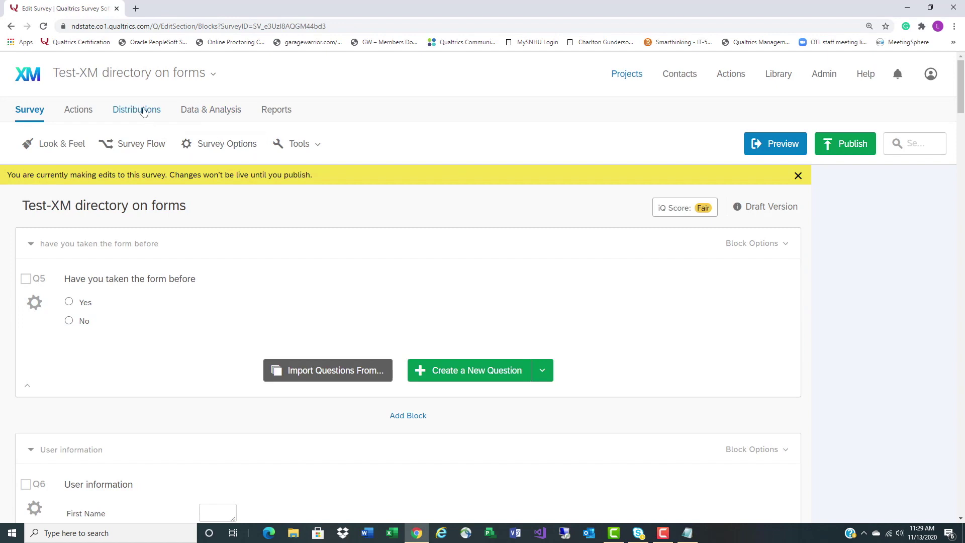
pyautogui.click(220, 111)
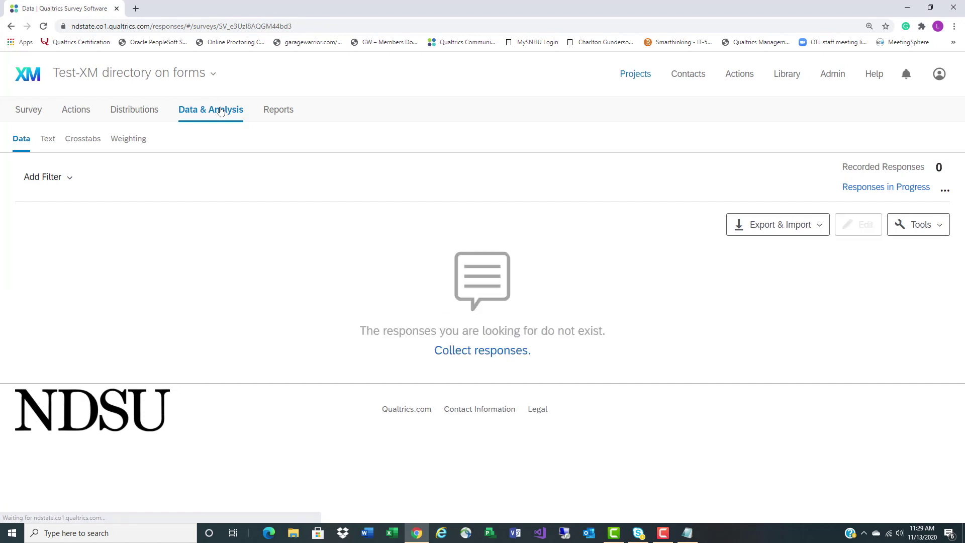
# Delete the one in-progress test response, then go to the survey's Distributions link page
pyautogui.click(868, 187)
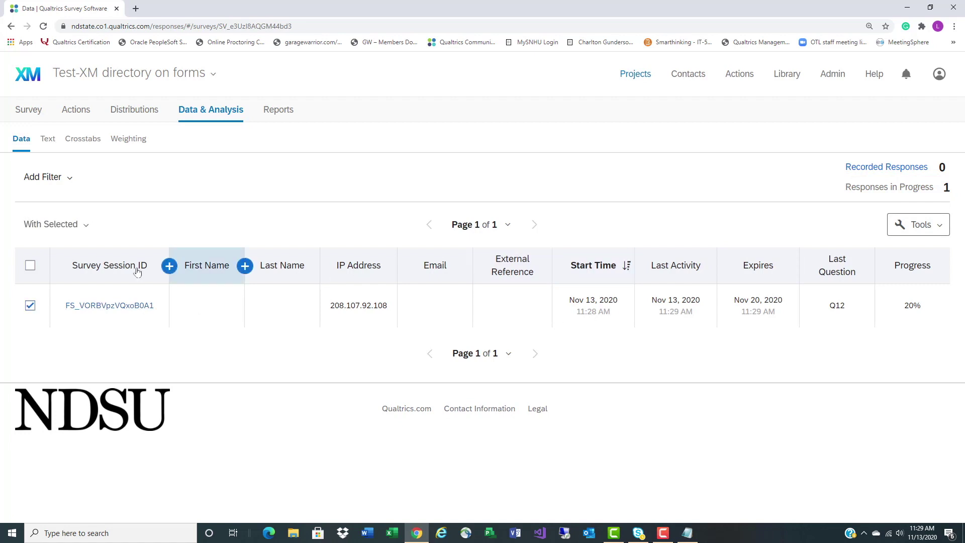
pyautogui.click(73, 224)
pyautogui.click(48, 270)
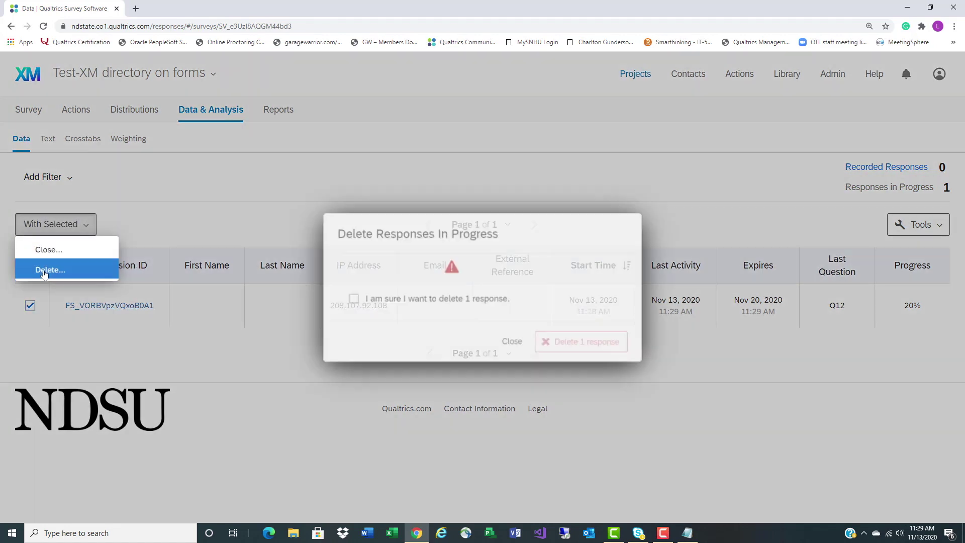
pyautogui.click(344, 300)
pyautogui.click(590, 346)
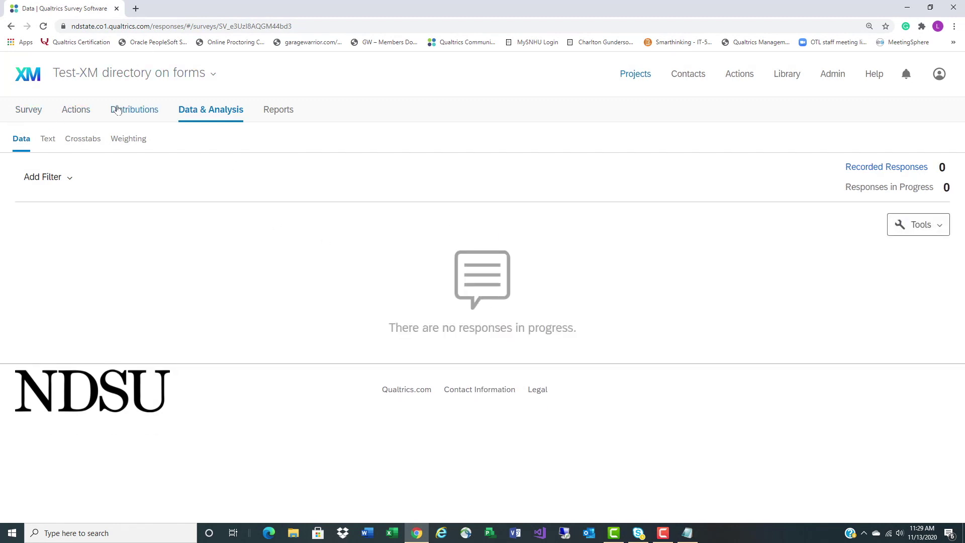
pyautogui.click(29, 111)
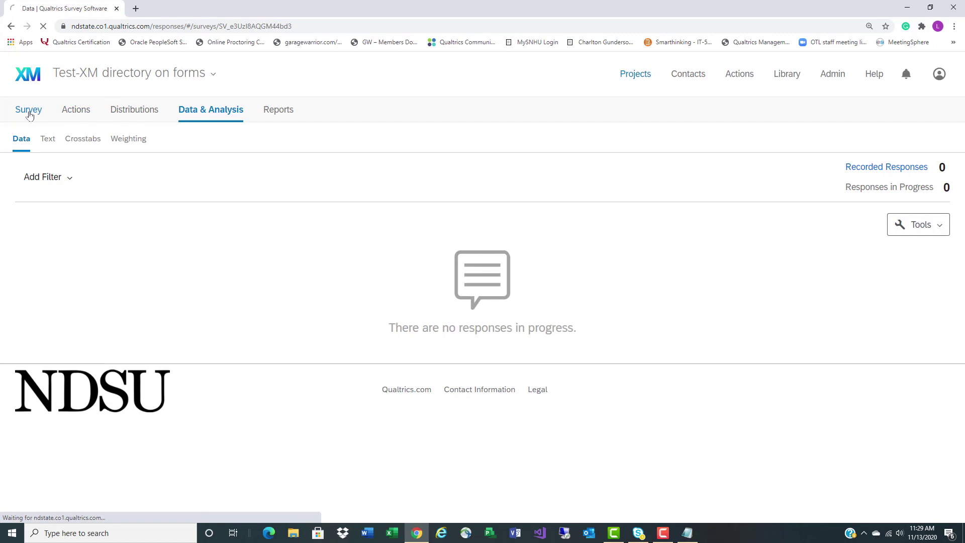
pyautogui.click(129, 114)
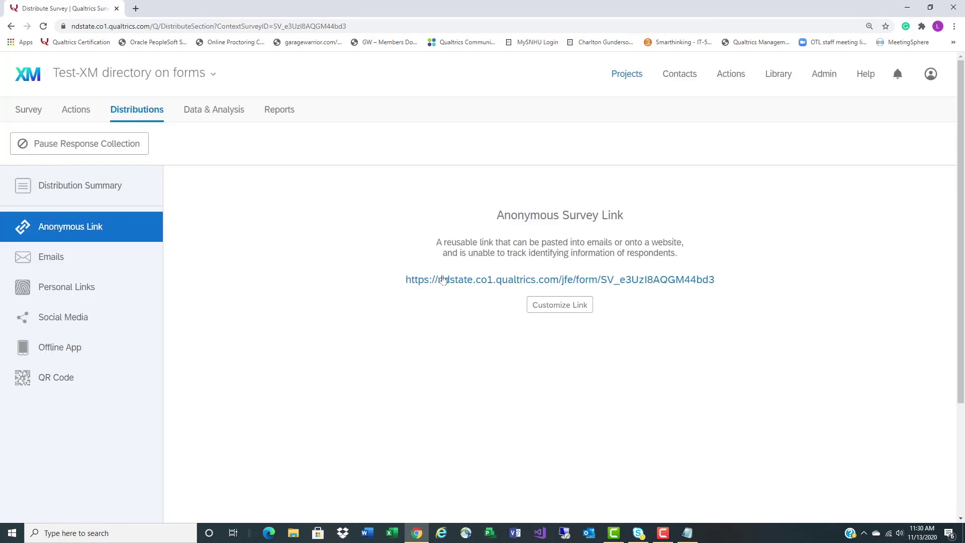
# Retake the survey via the anonymous link with the respondent's details, answering Off-campus for where you live
pyautogui.click(442, 280)
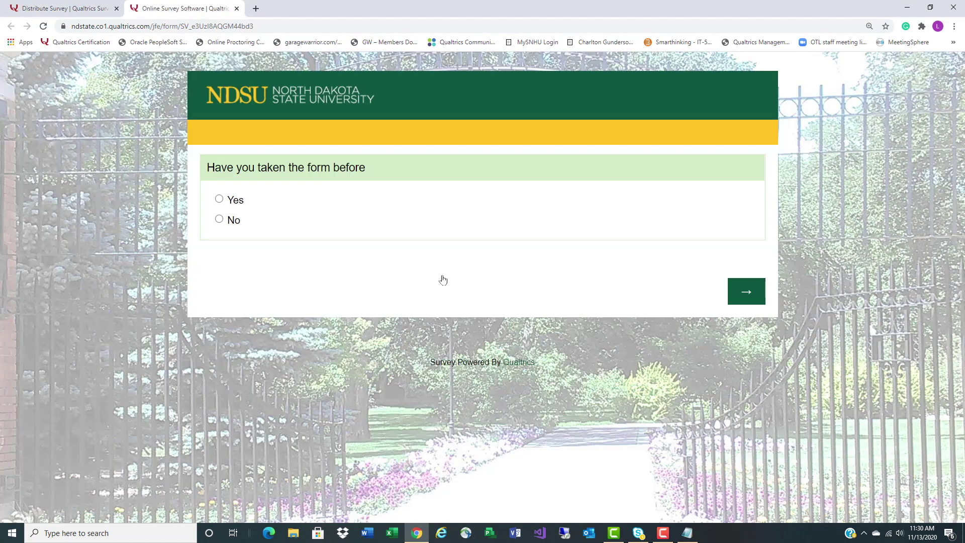
pyautogui.click(735, 295)
pyautogui.click(433, 207)
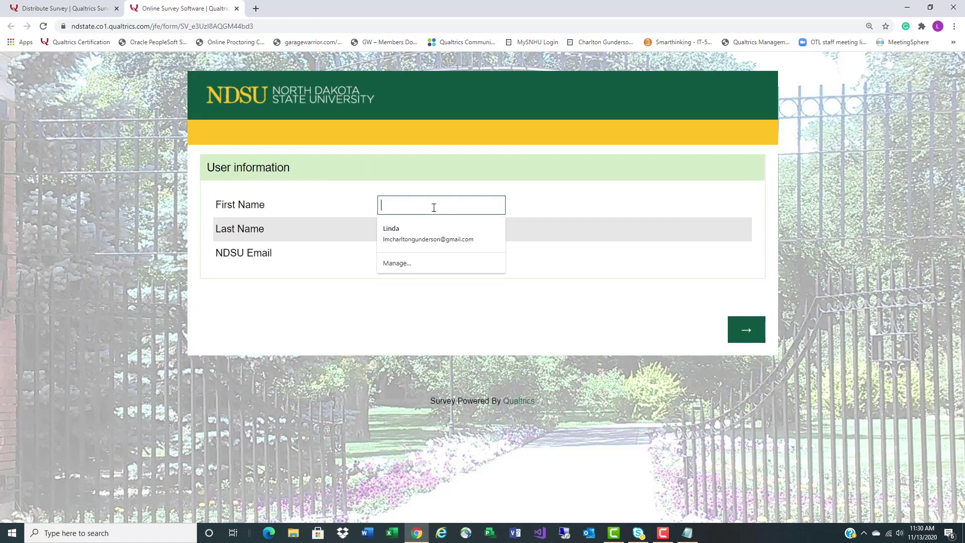
pyautogui.click(421, 225)
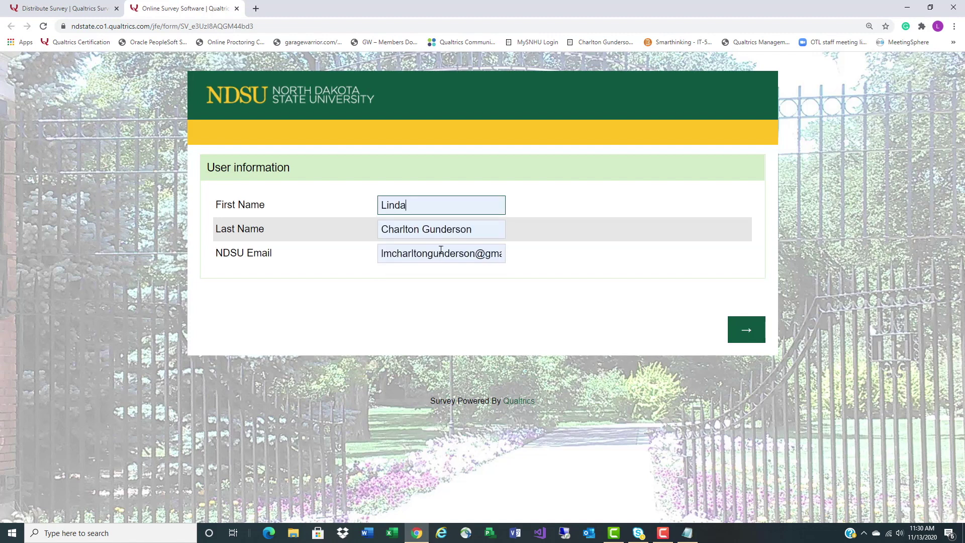
pyautogui.tripleClick(380, 253)
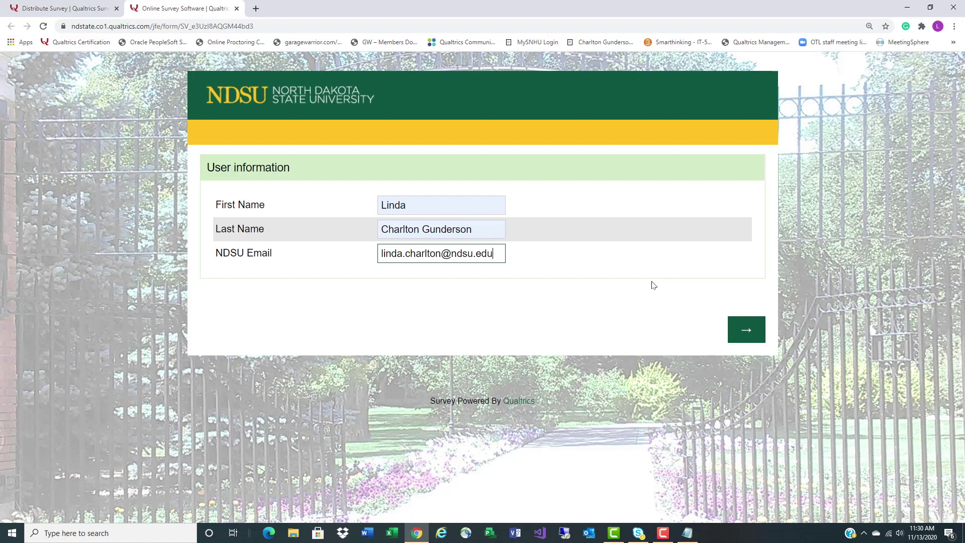
pyautogui.click(758, 328)
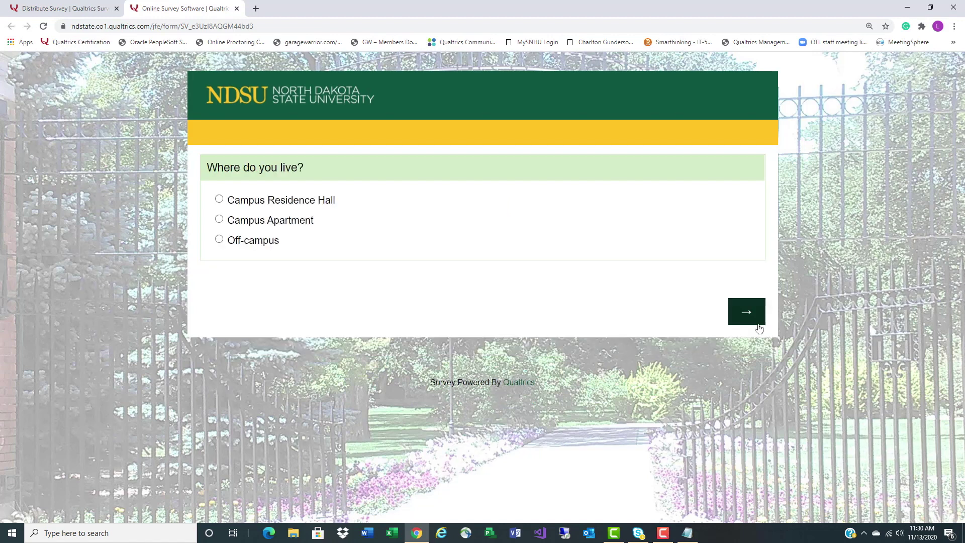
pyautogui.click(252, 241)
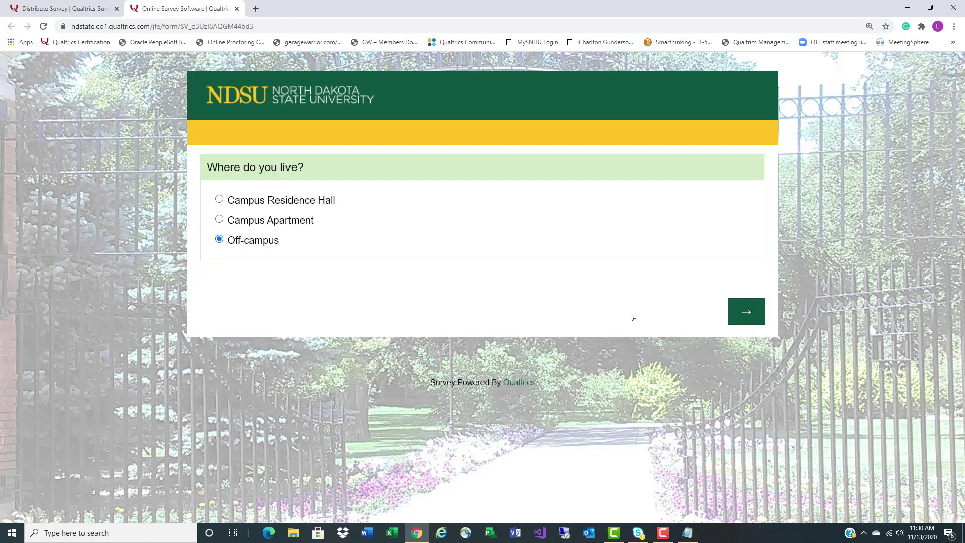
pyautogui.click(745, 312)
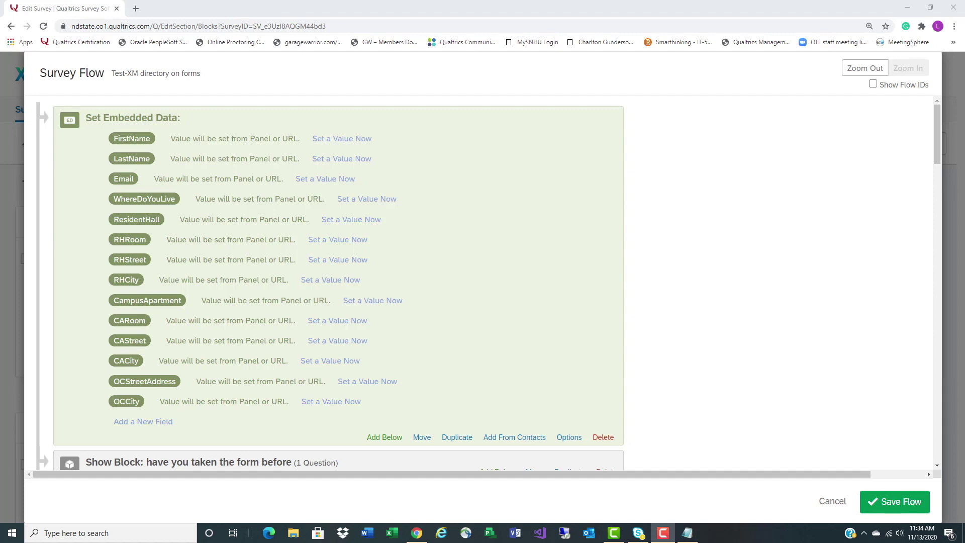
# Review the housing and form branches in the flow, then save the survey flow
pyautogui.scroll(-6, 828, 382)
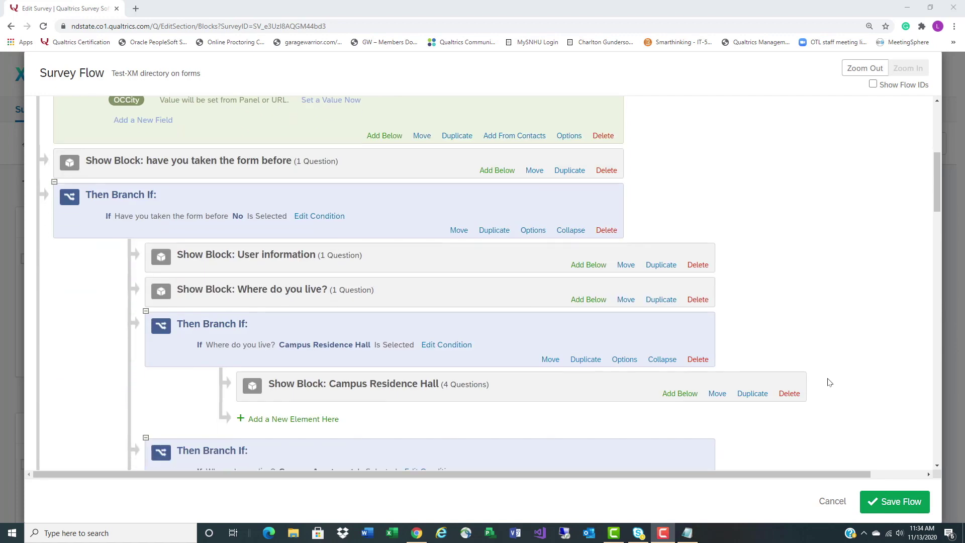
pyautogui.scroll(-1, 829, 381)
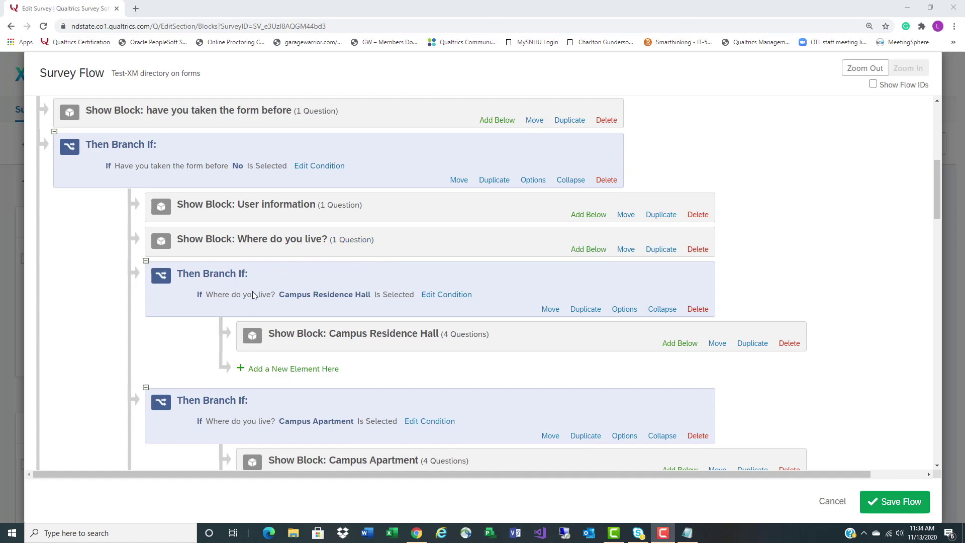
pyautogui.scroll(-3, 389, 369)
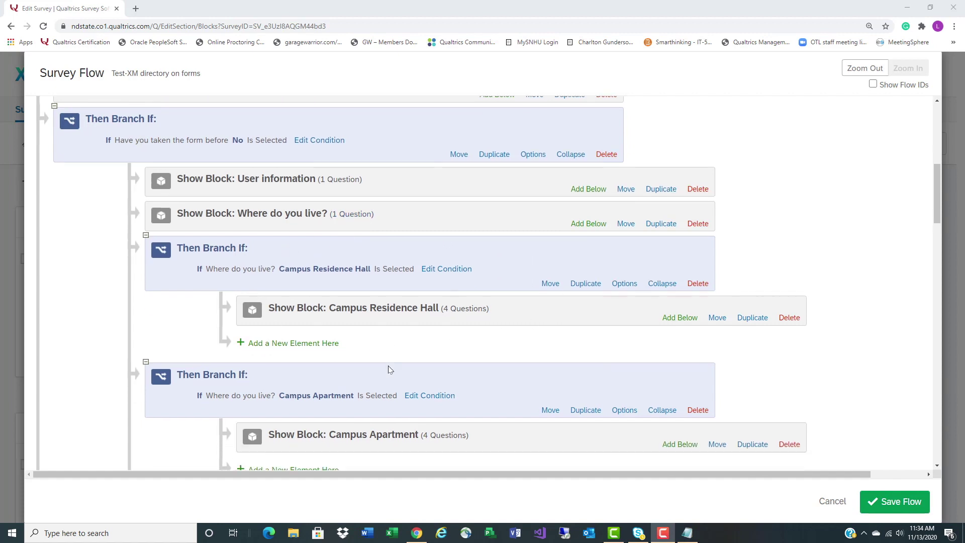
pyautogui.scroll(-2, 390, 370)
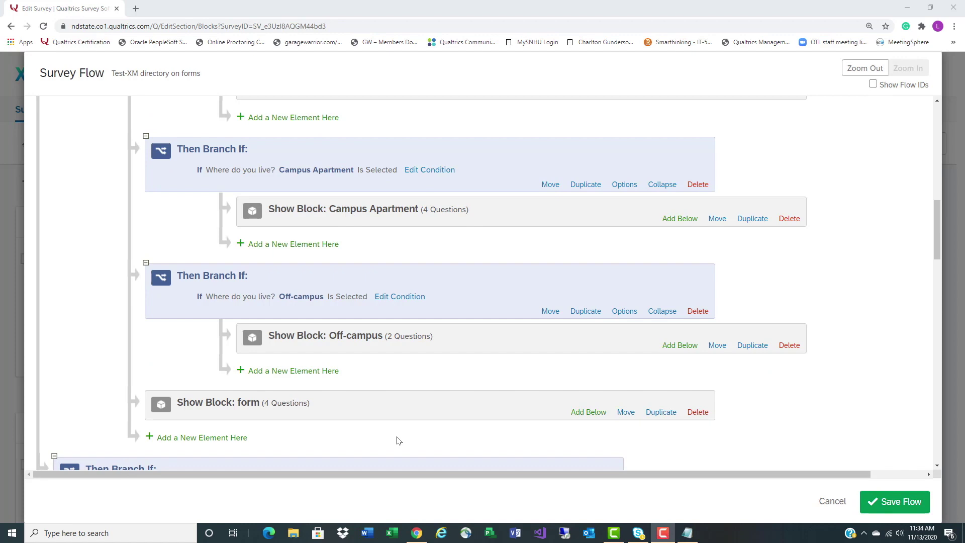
pyautogui.scroll(3, 397, 440)
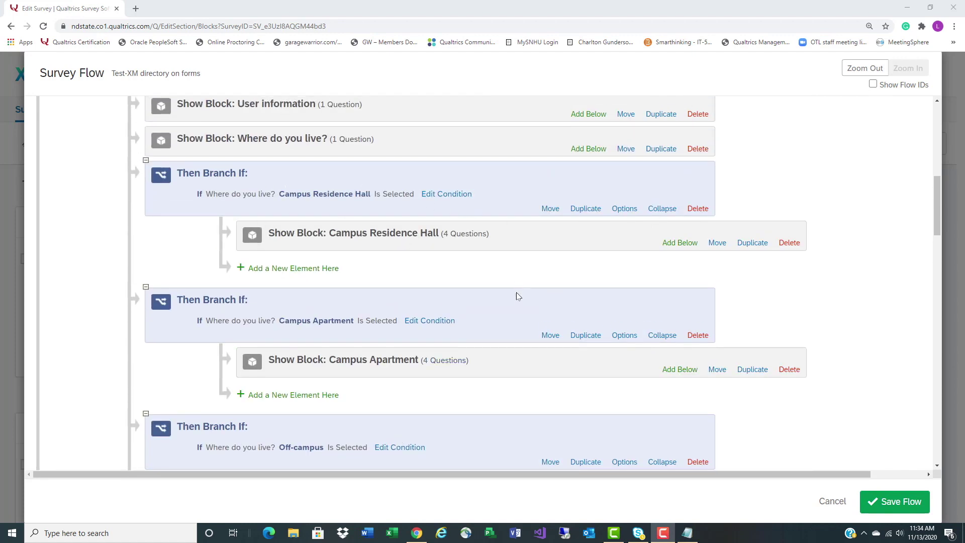
pyautogui.scroll(-4, 516, 354)
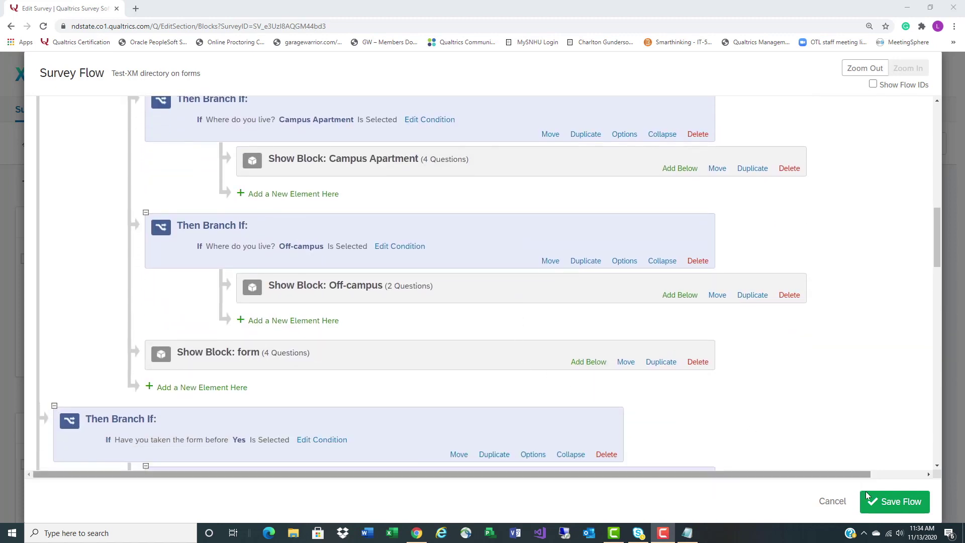
pyautogui.click(897, 501)
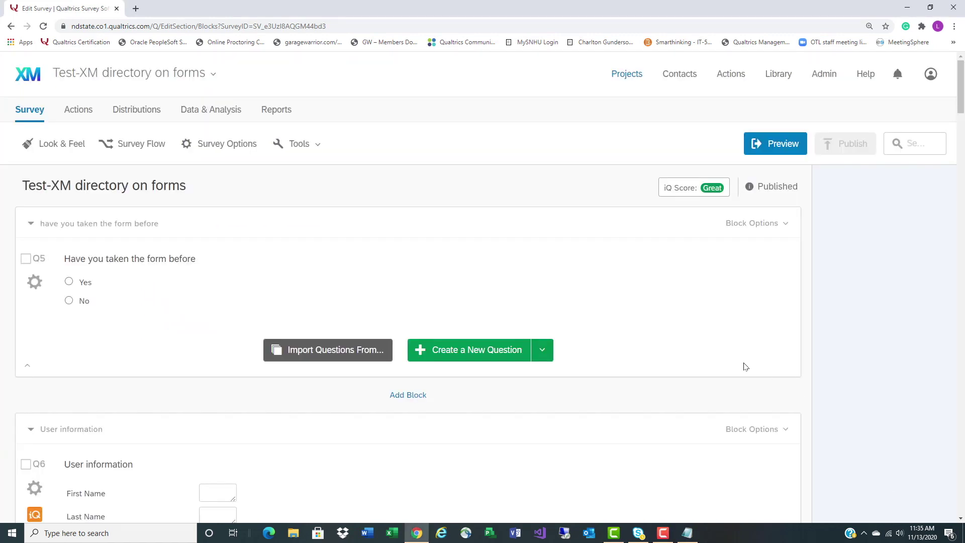
# From Distributions, start the survey answering No and fill in the respondent's name and email
pyautogui.click(134, 112)
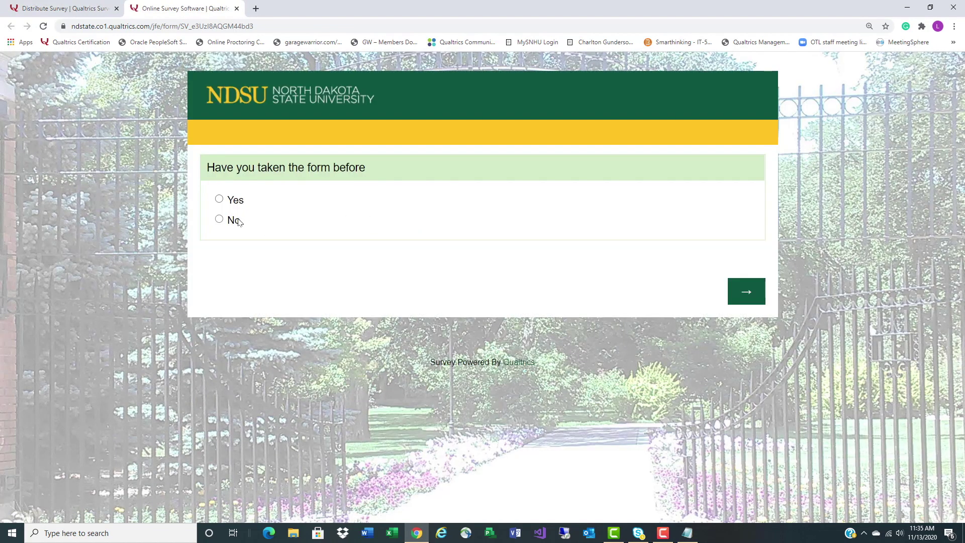
pyautogui.click(238, 221)
pyautogui.click(742, 292)
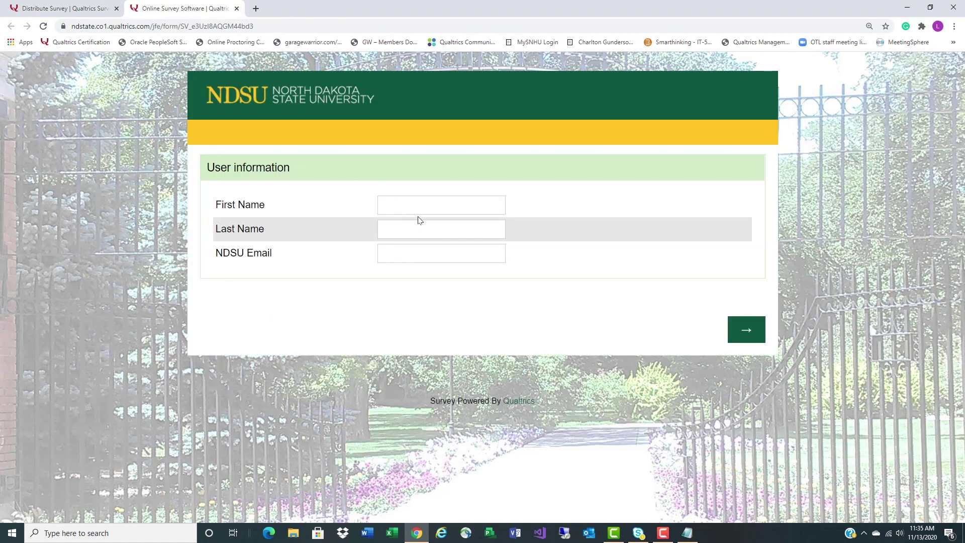
pyautogui.click(421, 206)
pyautogui.click(401, 231)
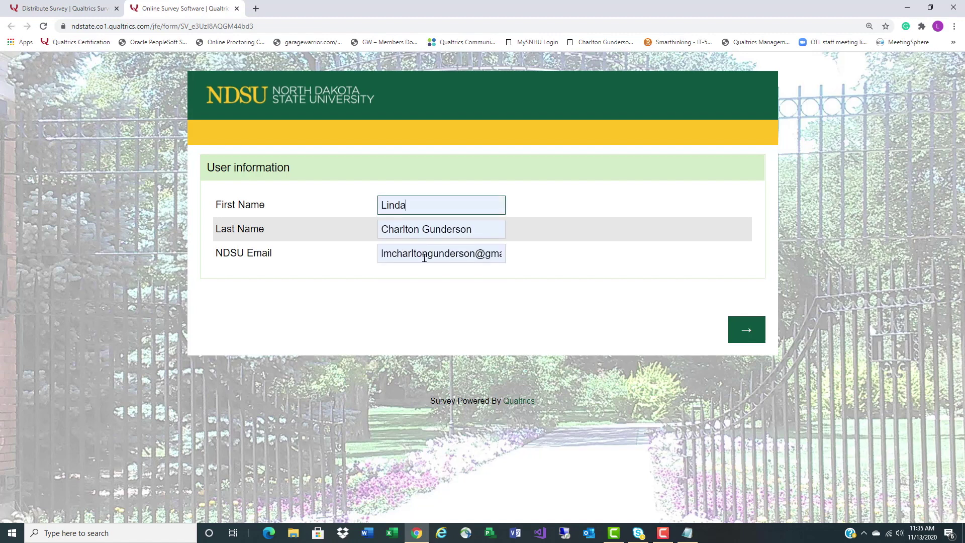
pyautogui.moveTo(379, 253); pyautogui.dragTo(573, 272)
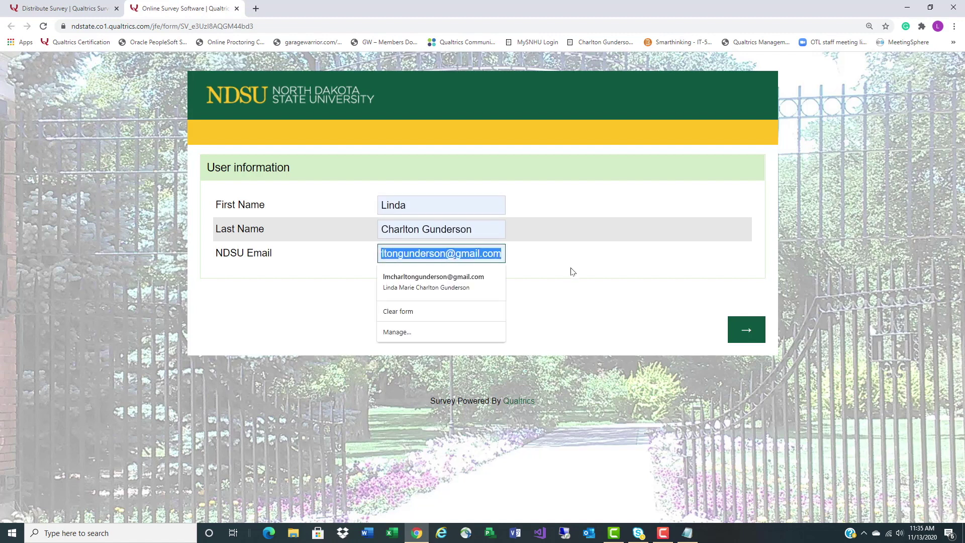
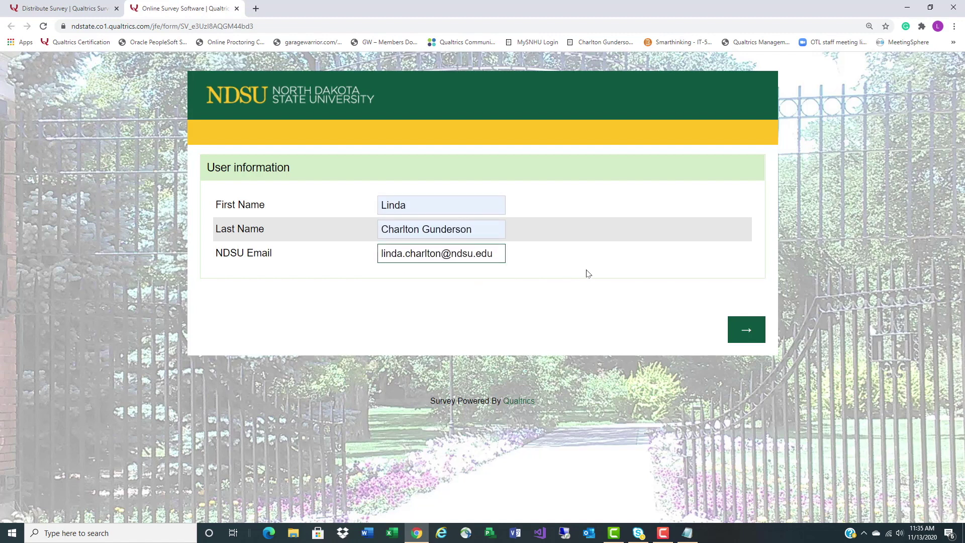
pyautogui.click(759, 327)
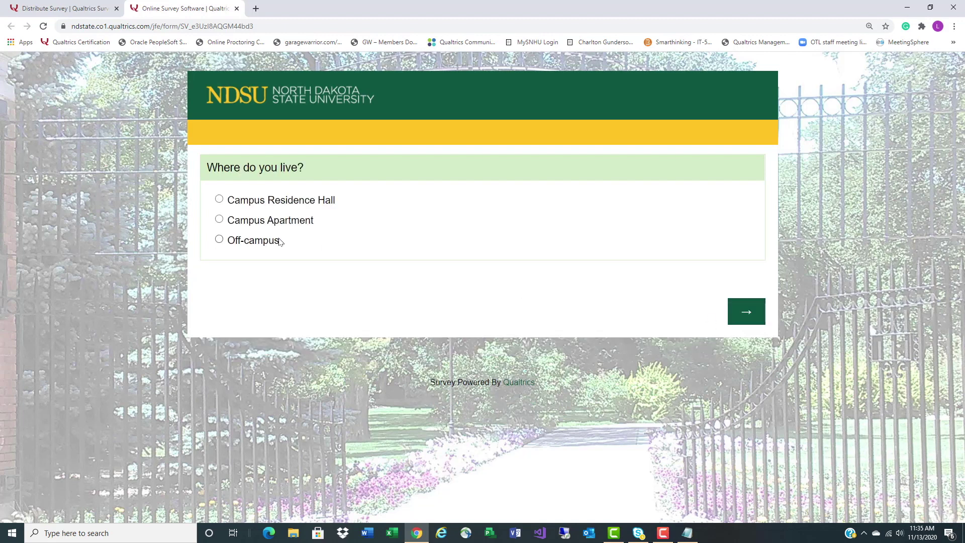
# Choose Off-campus, enter address 'any street', 'moorhead mn 5656', and submit the response
pyautogui.click(757, 311)
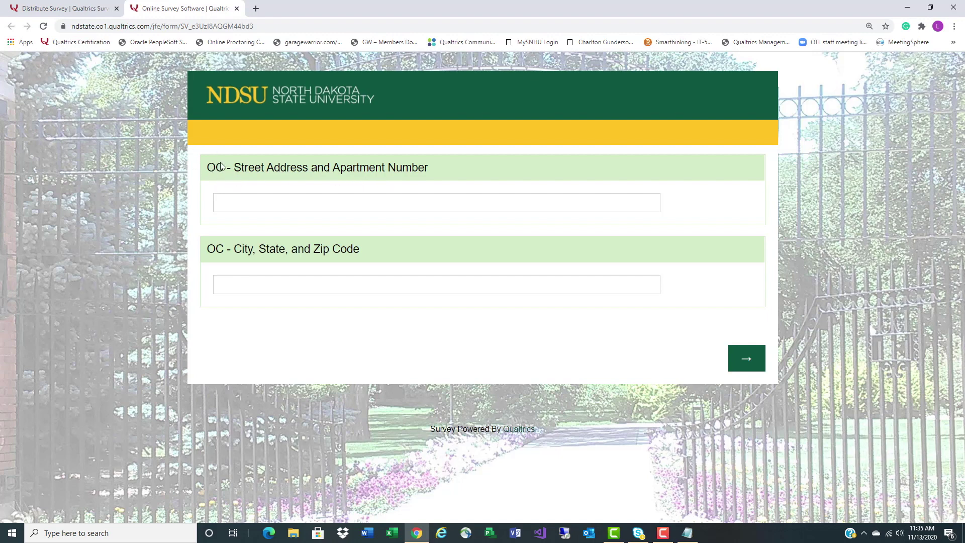
pyautogui.click(247, 202)
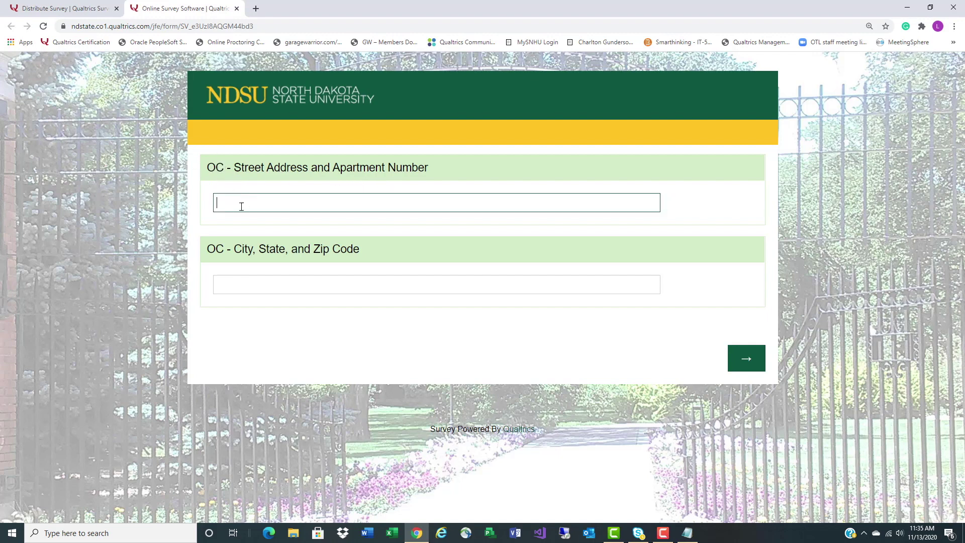
pyautogui.write('any street')
pyautogui.click(363, 284)
pyautogui.write('moorhead mn 56560')
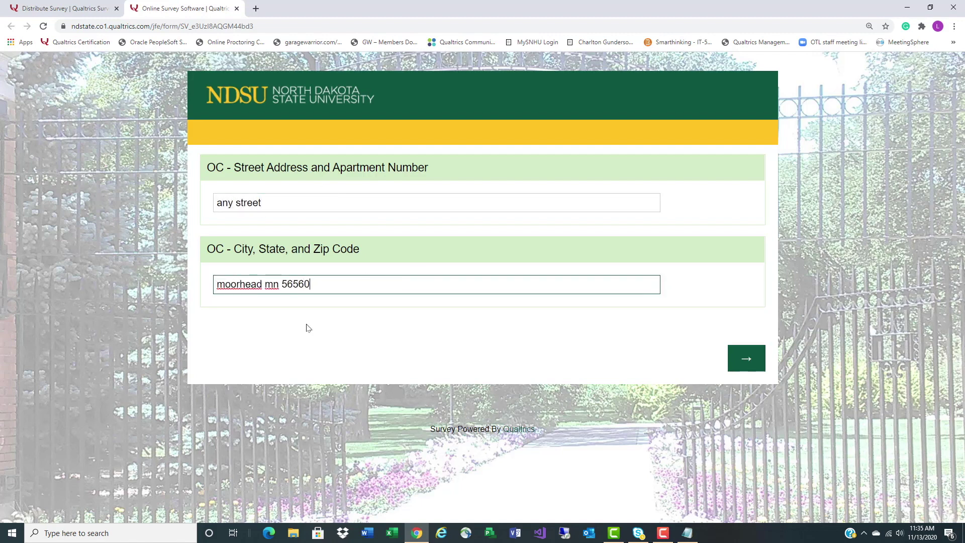
pyautogui.click(744, 366)
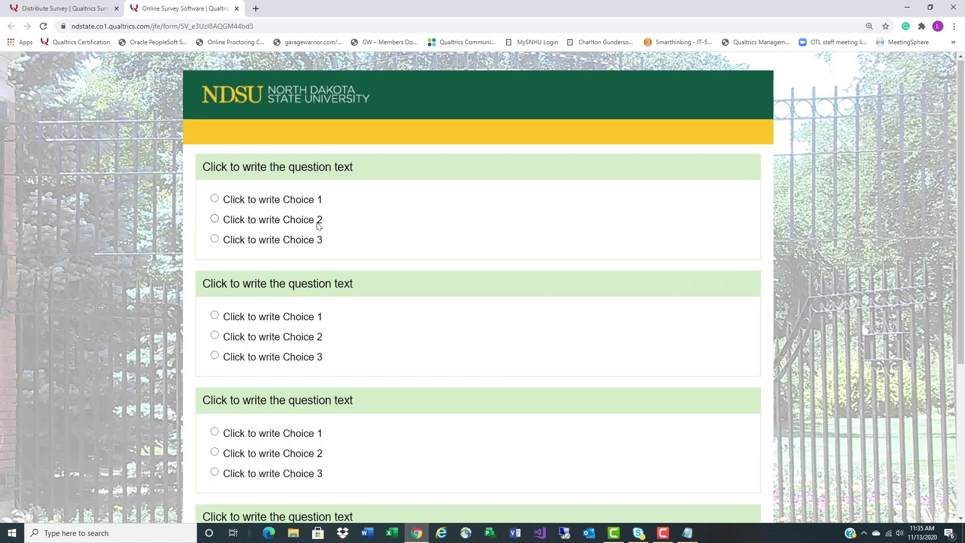
pyautogui.scroll(-5, 320, 224)
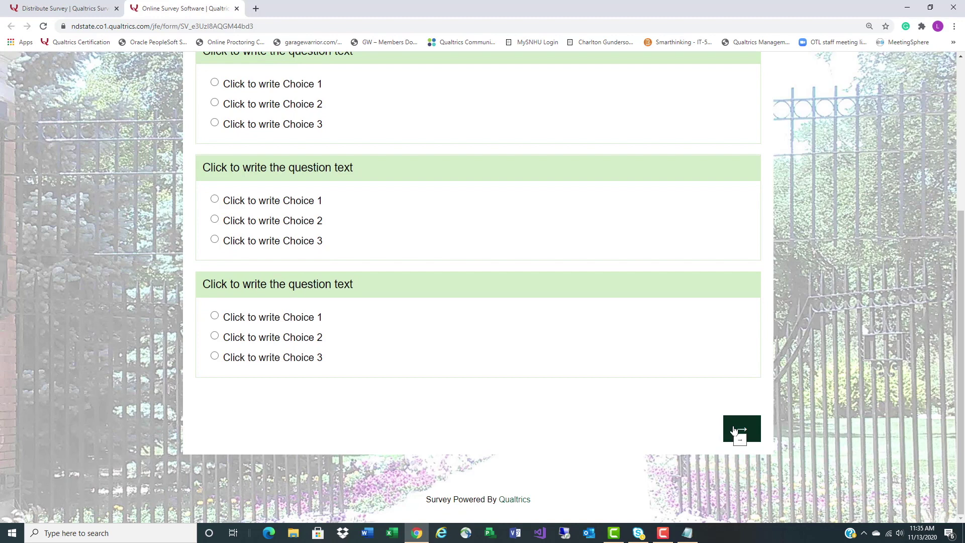
pyautogui.click(734, 430)
# Close the survey tab, reopen and close the anonymous link, then return to editing the survey
pyautogui.click(238, 9)
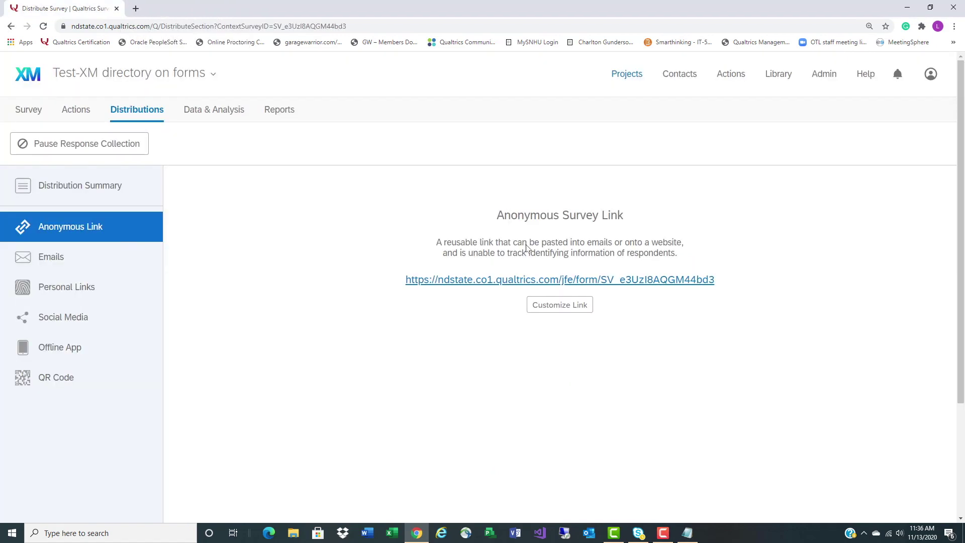
pyautogui.click(488, 280)
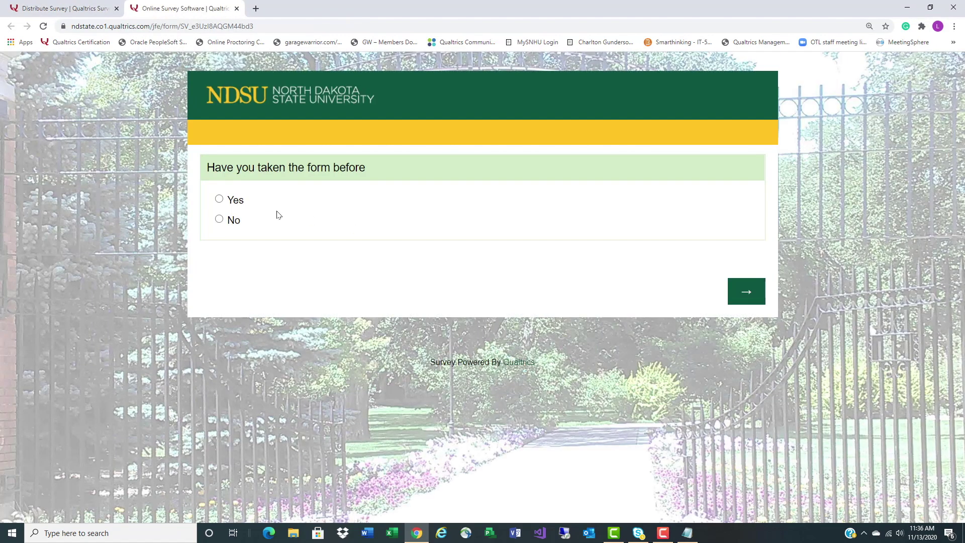
pyautogui.click(237, 8)
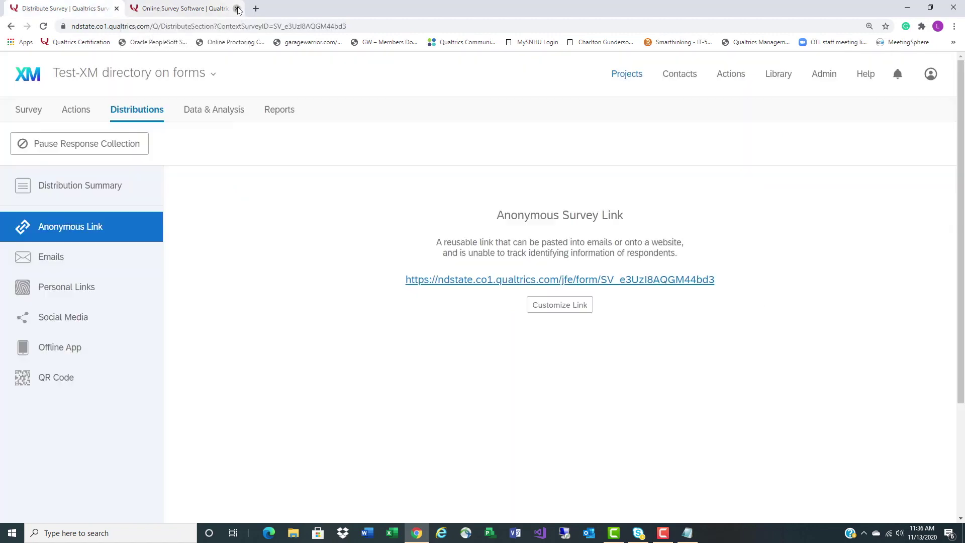
pyautogui.click(73, 109)
pyautogui.click(26, 112)
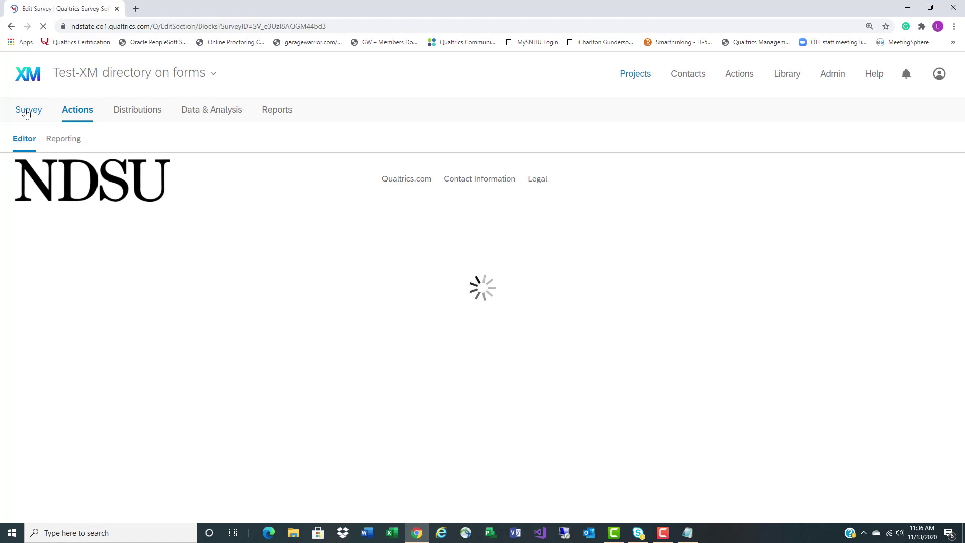
# In Survey Flow, pick My Library and the 'testing xm directory pre' contact list for authentication
pyautogui.click(134, 144)
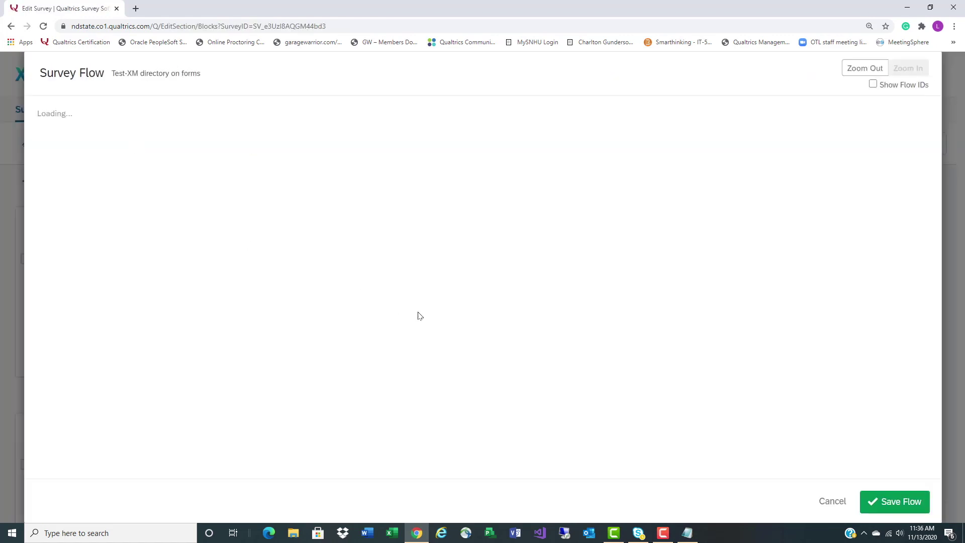
pyautogui.scroll(-20, 448, 336)
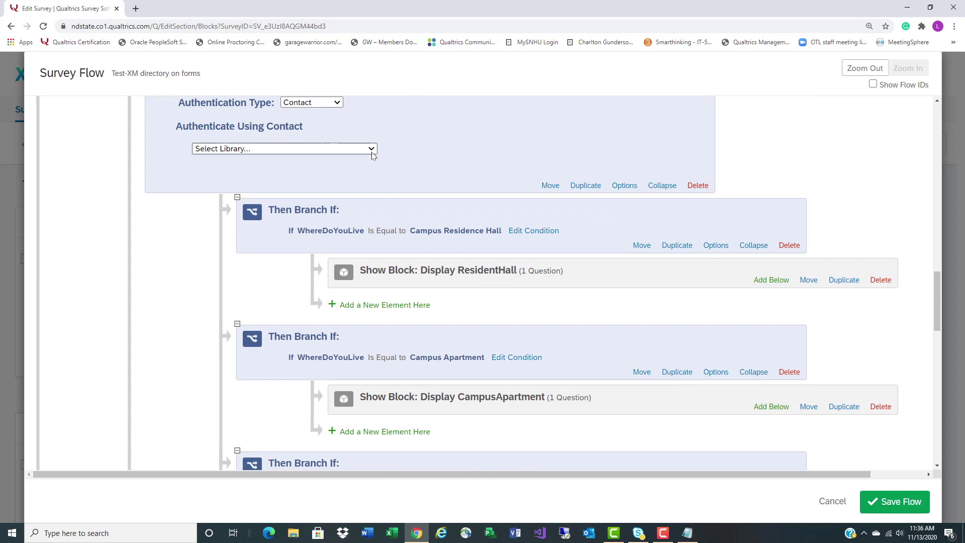
pyautogui.click(372, 151)
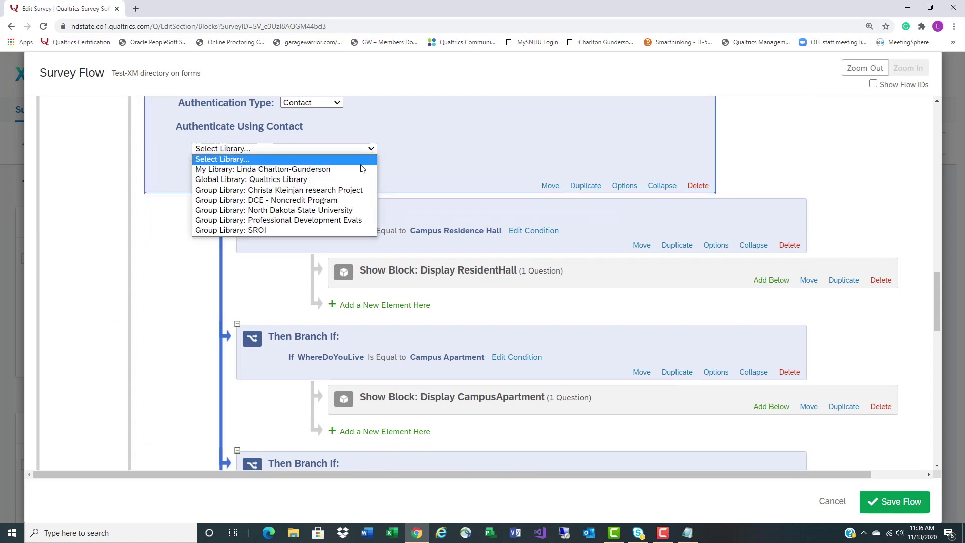
pyautogui.click(359, 170)
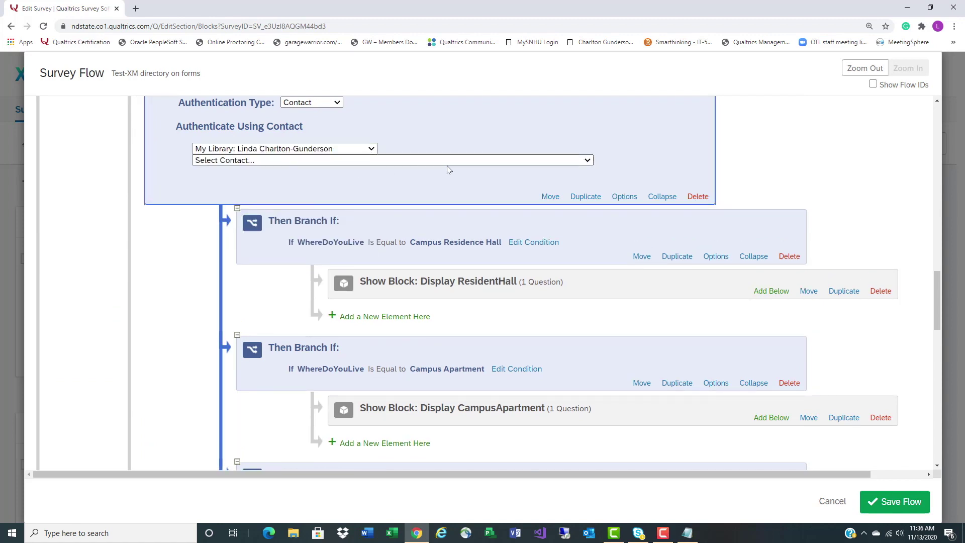
pyautogui.click(585, 161)
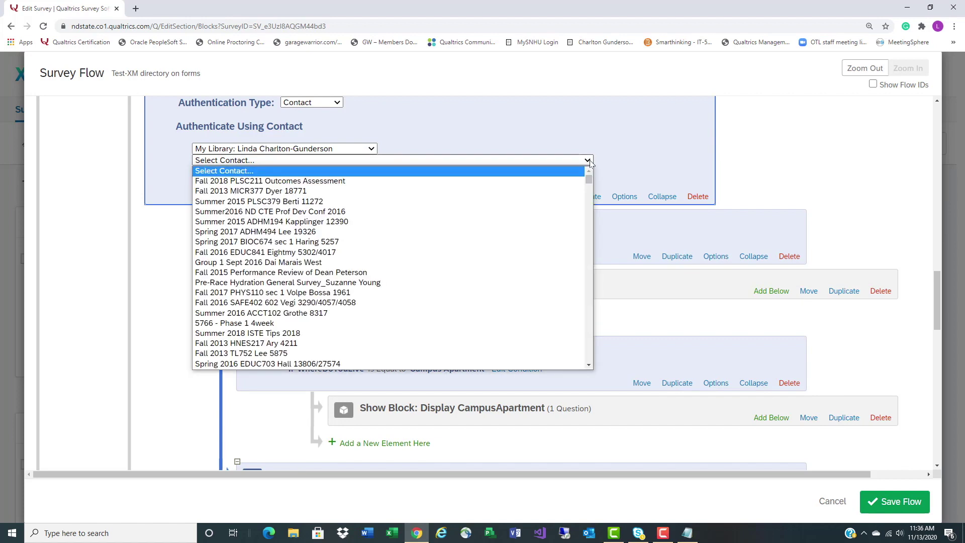
pyautogui.scroll(-5, 425, 274)
pyautogui.click(359, 190)
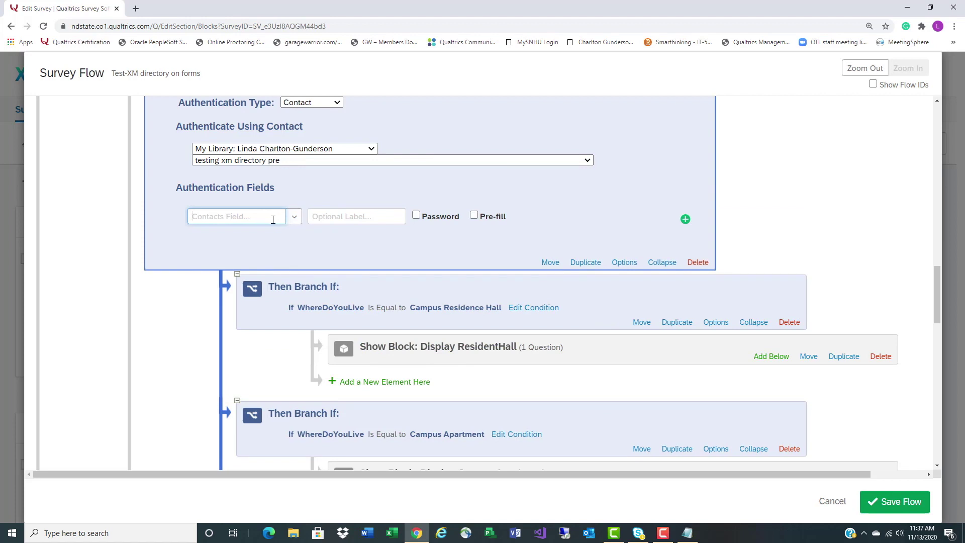
# Set the Authentication Field to Email, label it Email, and save the flow
pyautogui.write('Email')
pyautogui.click(360, 214)
pyautogui.scroll(2, 360, 215)
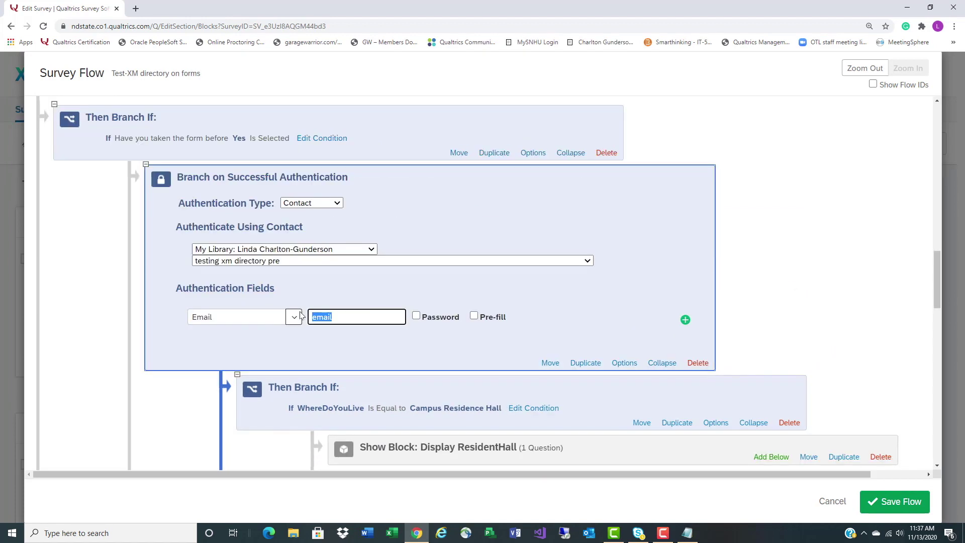
pyautogui.write('Em')
pyautogui.click(903, 508)
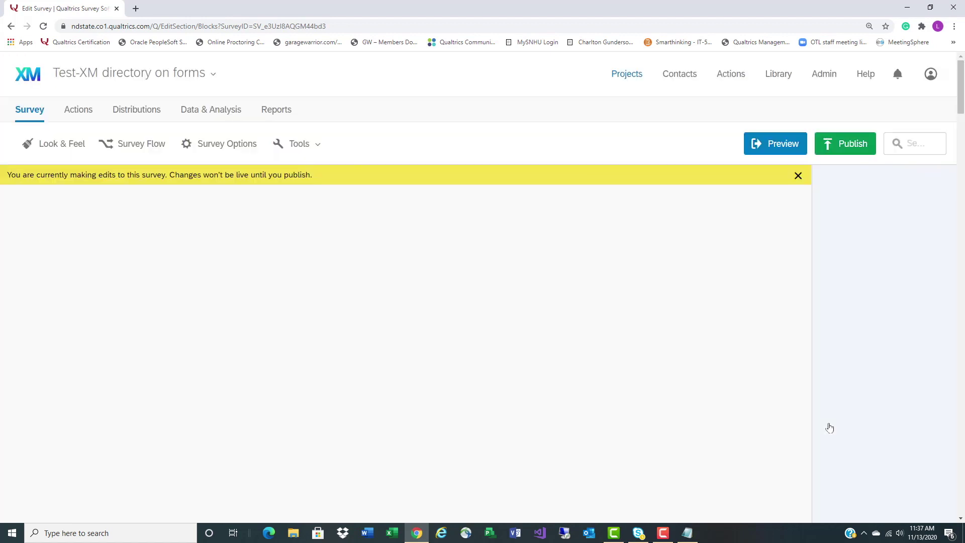
# Publish the new survey version, confirming in the dialog, then go to Distributions
pyautogui.click(851, 148)
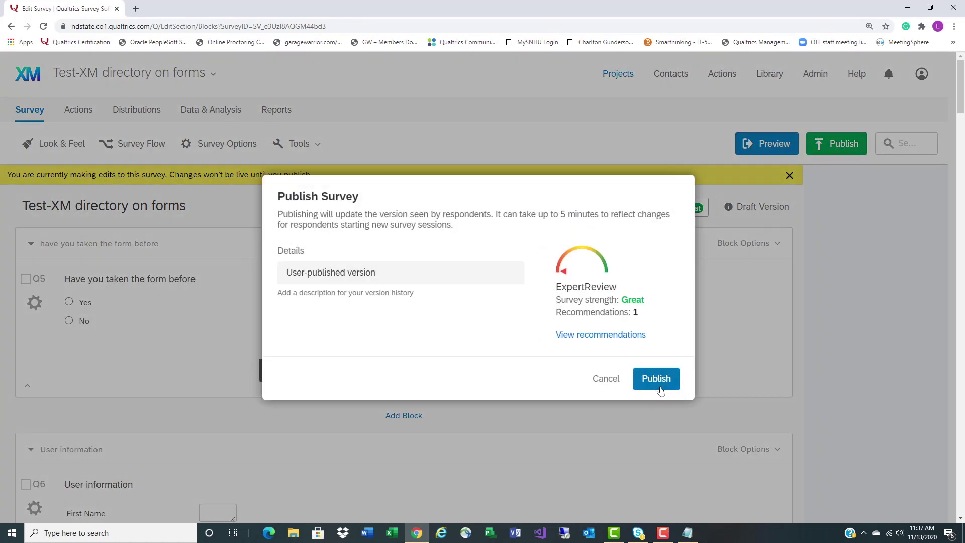
pyautogui.click(661, 382)
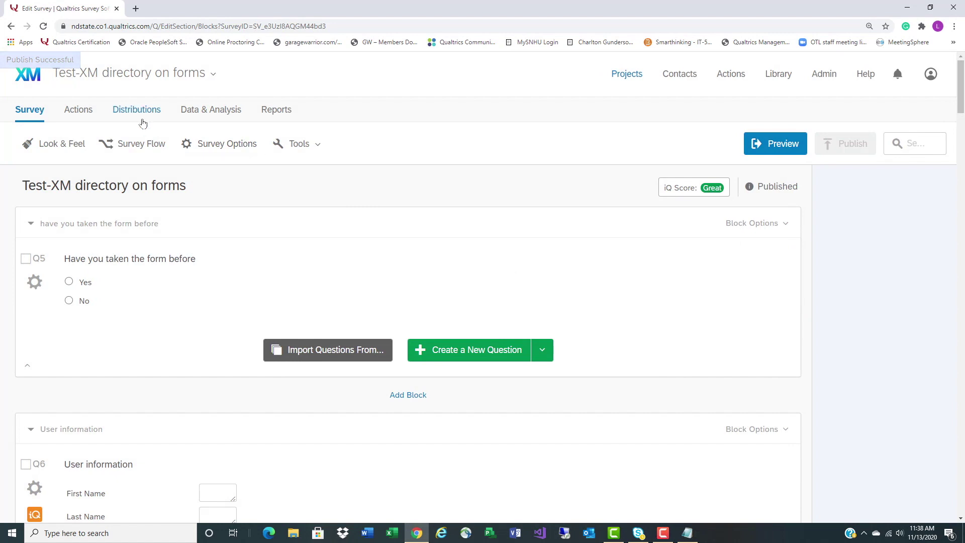
pyautogui.click(144, 110)
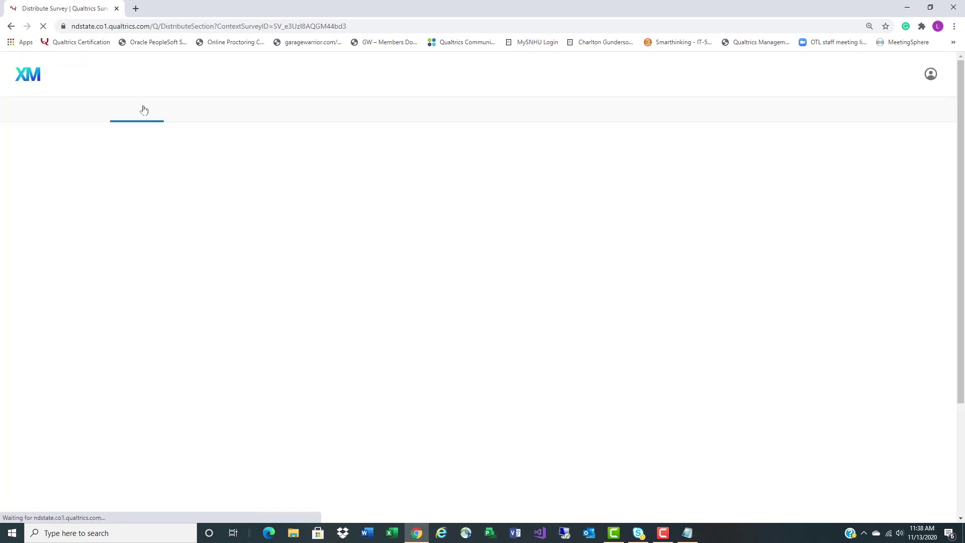
# Open the anonymous link, answer Yes, and log in with the contact's email address
pyautogui.click(459, 284)
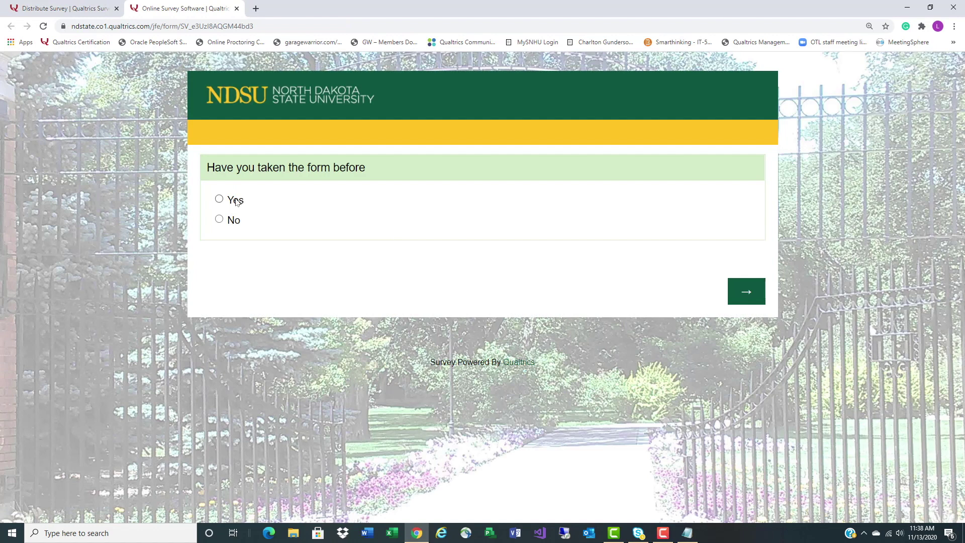
pyautogui.click(236, 201)
pyautogui.click(744, 296)
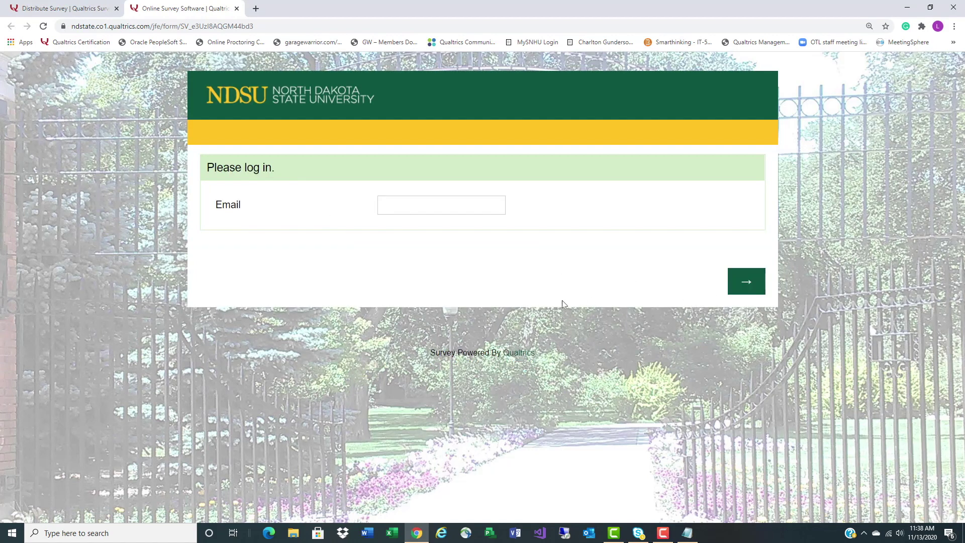
pyautogui.click(416, 203)
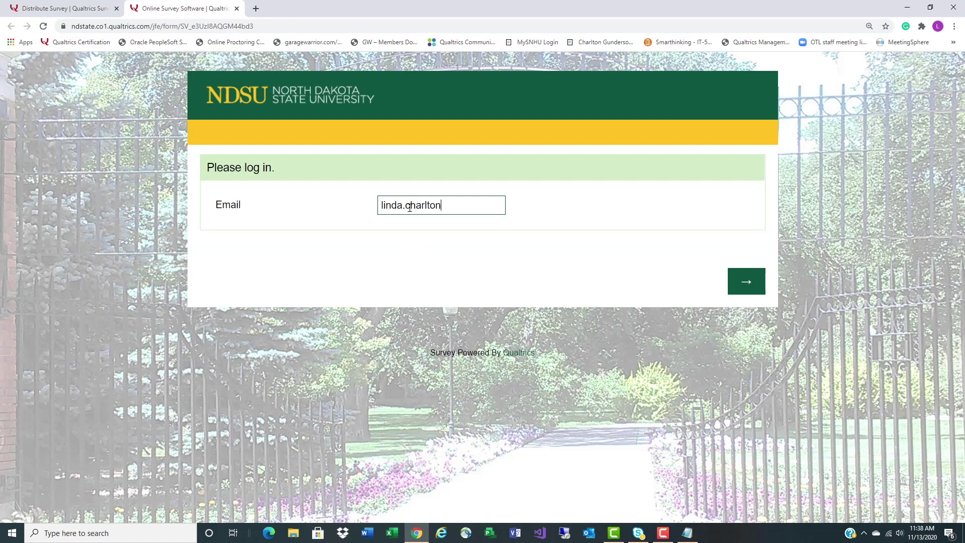
pyautogui.click(746, 282)
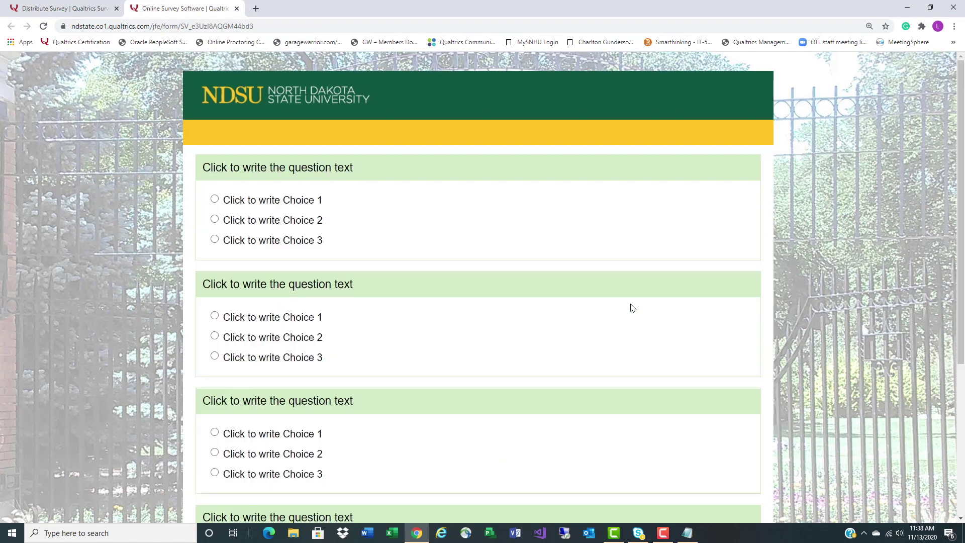
# Look over the questions page, then close the survey test tab
pyautogui.scroll(-5, 632, 307)
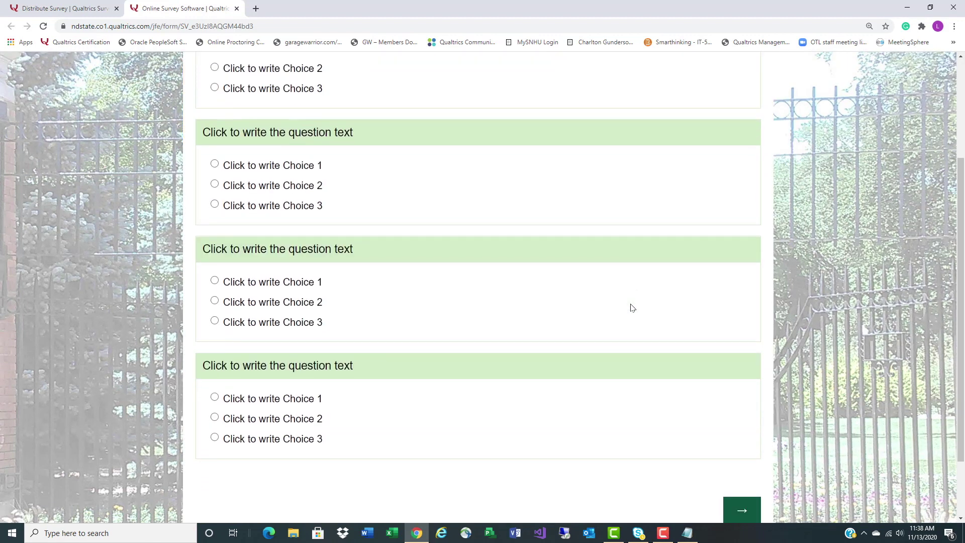
pyautogui.scroll(5, 632, 307)
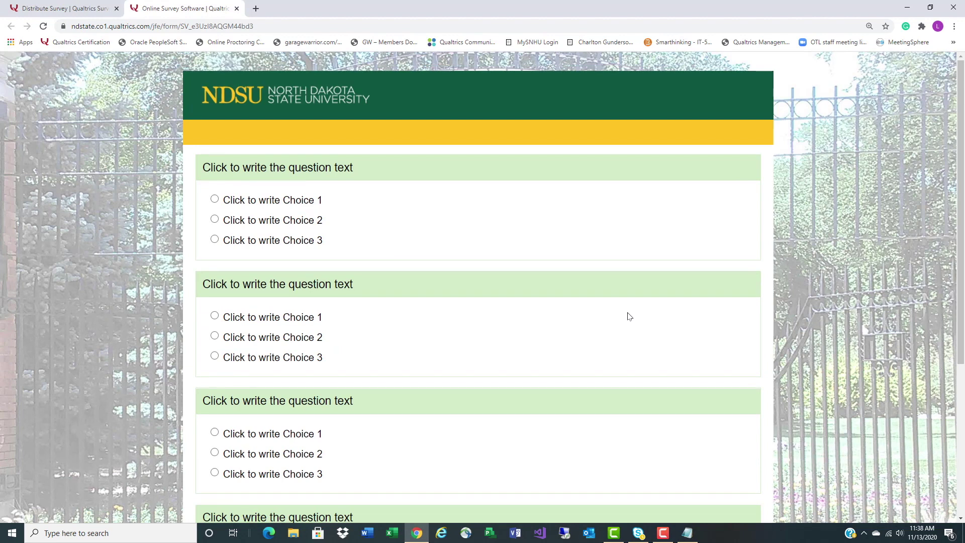
pyautogui.click(237, 8)
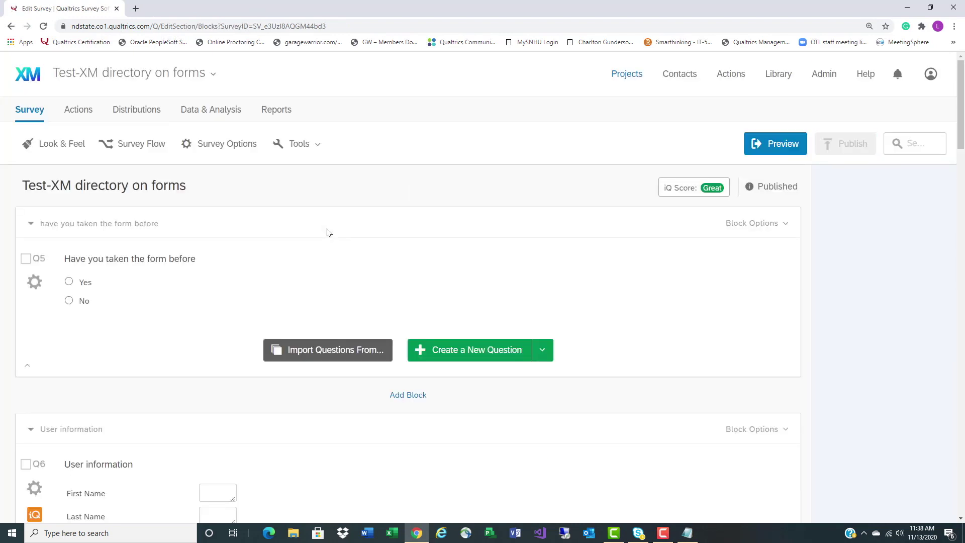
# In Survey Flow, confirm the authentication branch's contact list is 'testing xm directory pre'
pyautogui.click(121, 143)
pyautogui.scroll(-20, 567, 345)
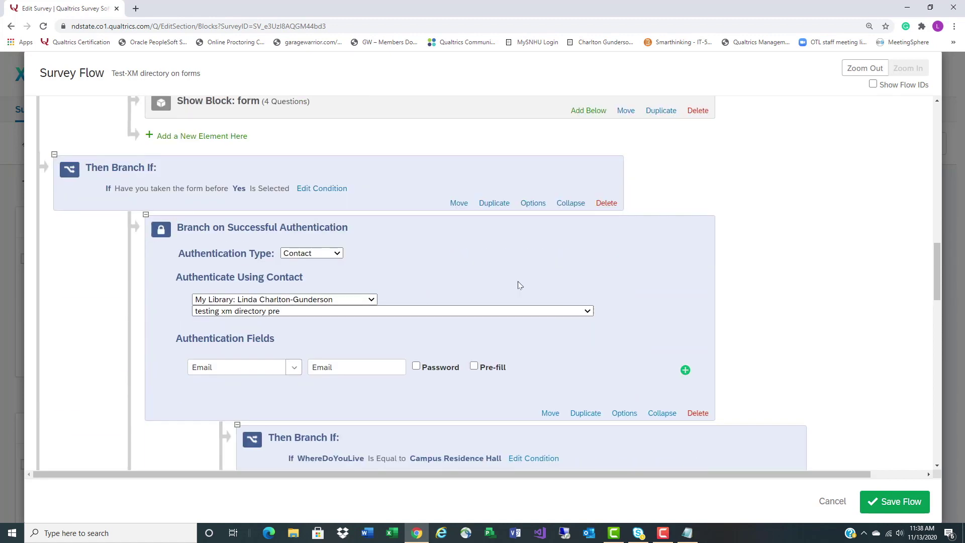
pyautogui.scroll(-3, 408, 258)
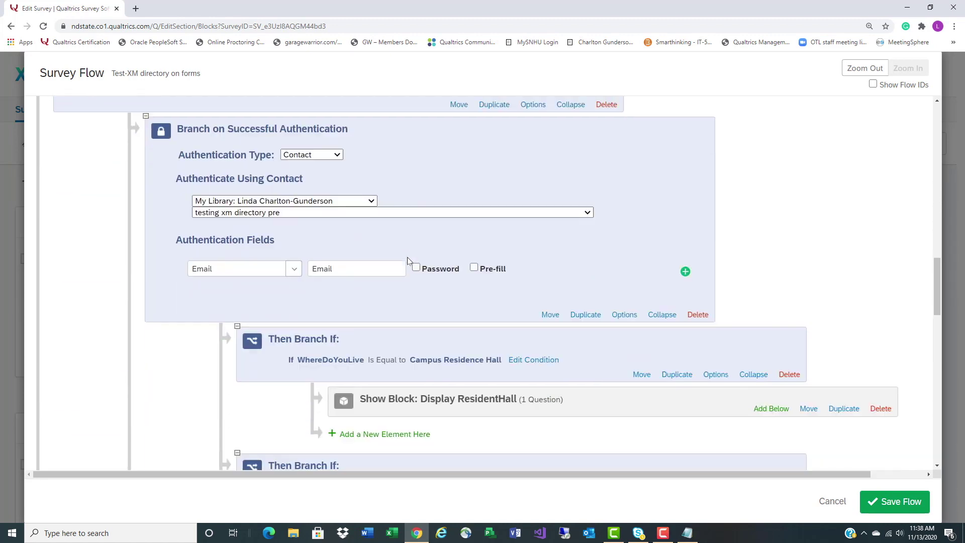
pyautogui.scroll(-1, 407, 261)
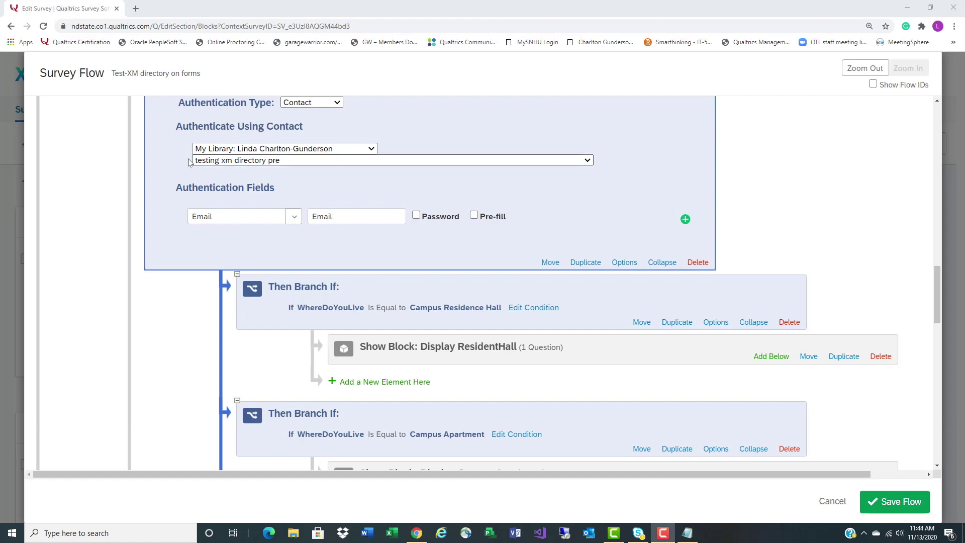
pyautogui.click(590, 162)
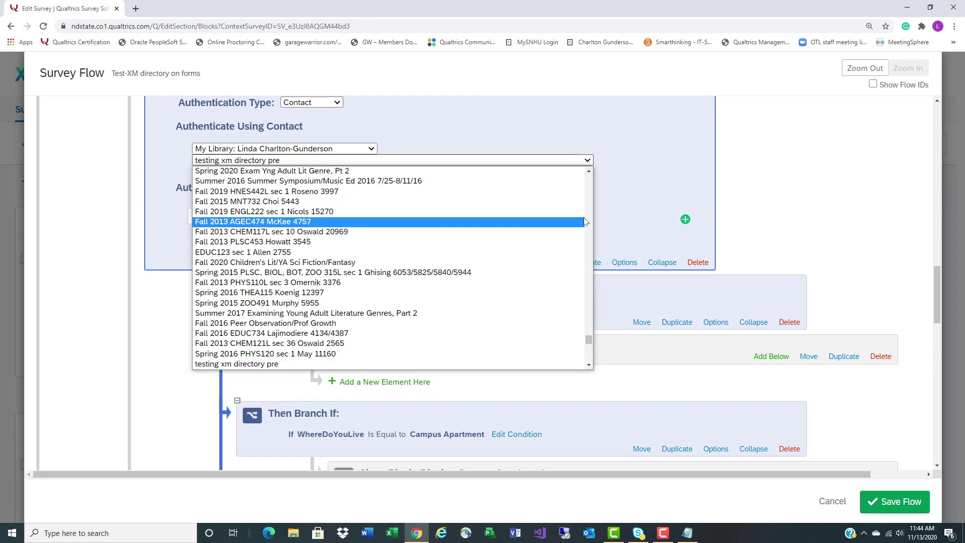
pyautogui.scroll(-3, 561, 270)
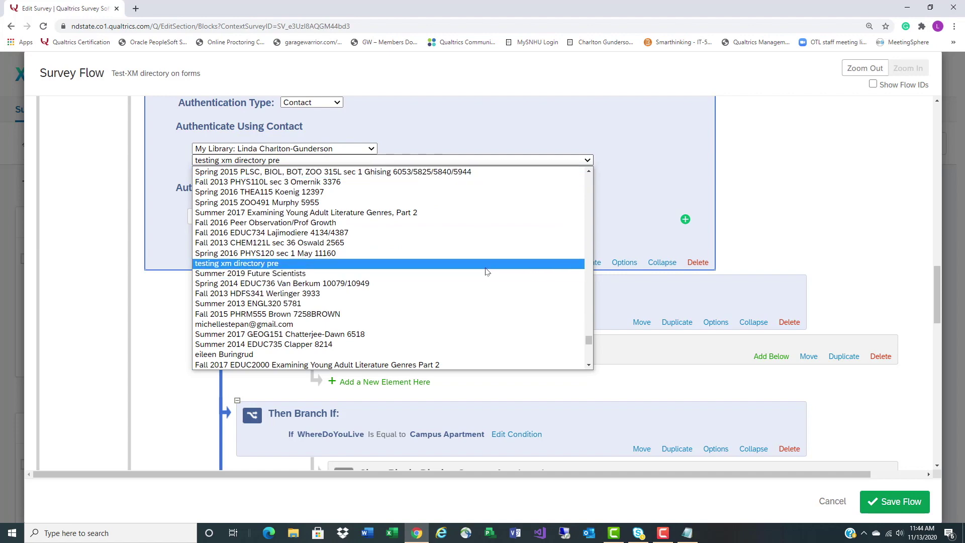
pyautogui.scroll(-8, 484, 287)
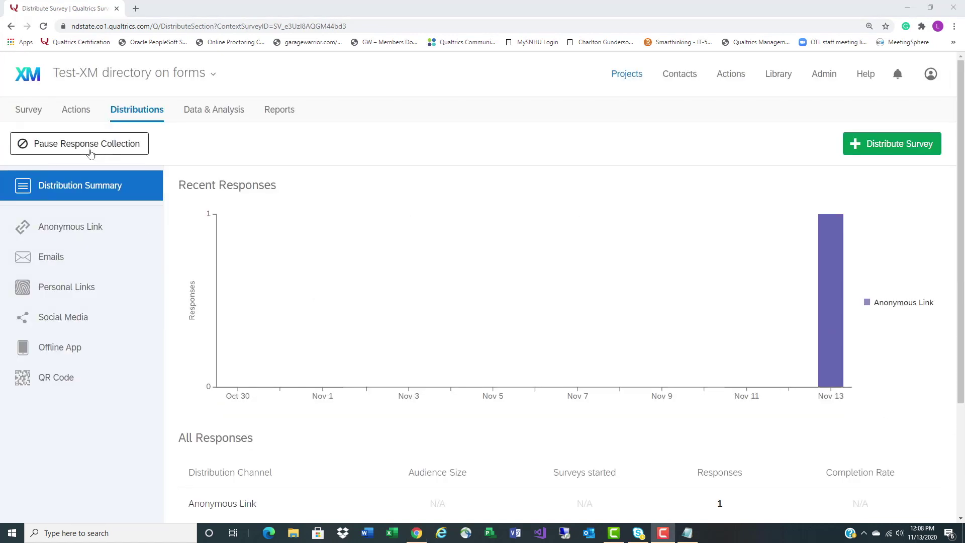
# Show the anonymous survey link, open it, and close the survey tab
pyautogui.click(70, 227)
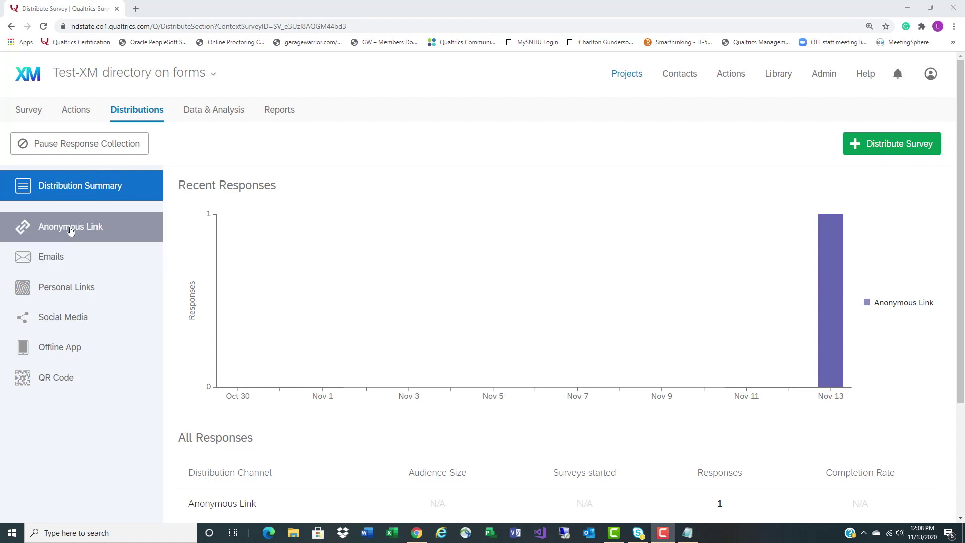
pyautogui.click(460, 280)
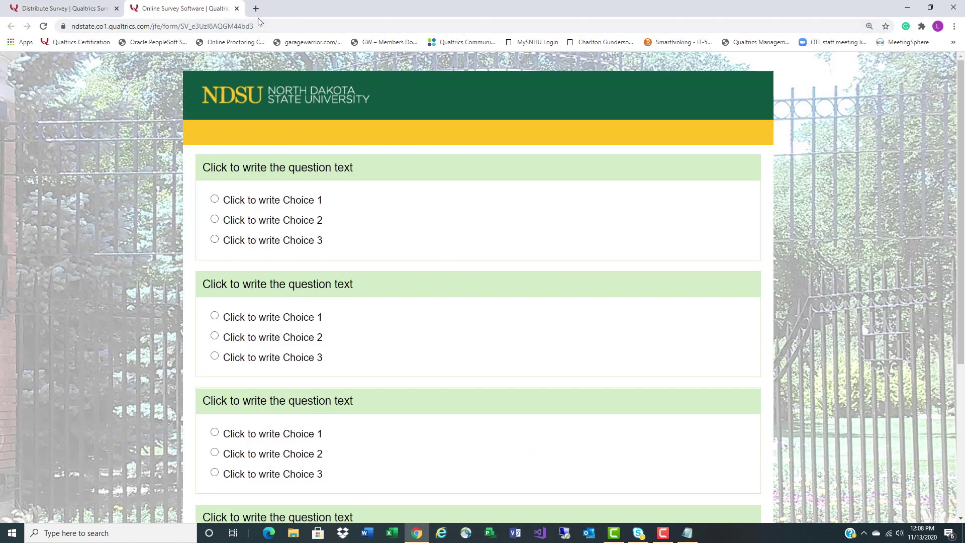
pyautogui.click(241, 10)
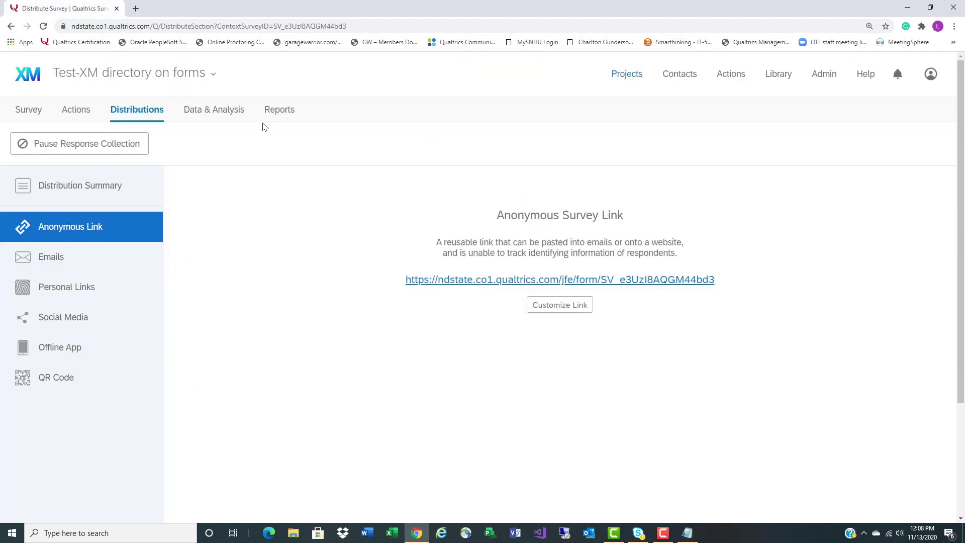
# Delete the in-progress test response from Data & Analysis, then return to Distributions
pyautogui.click(229, 112)
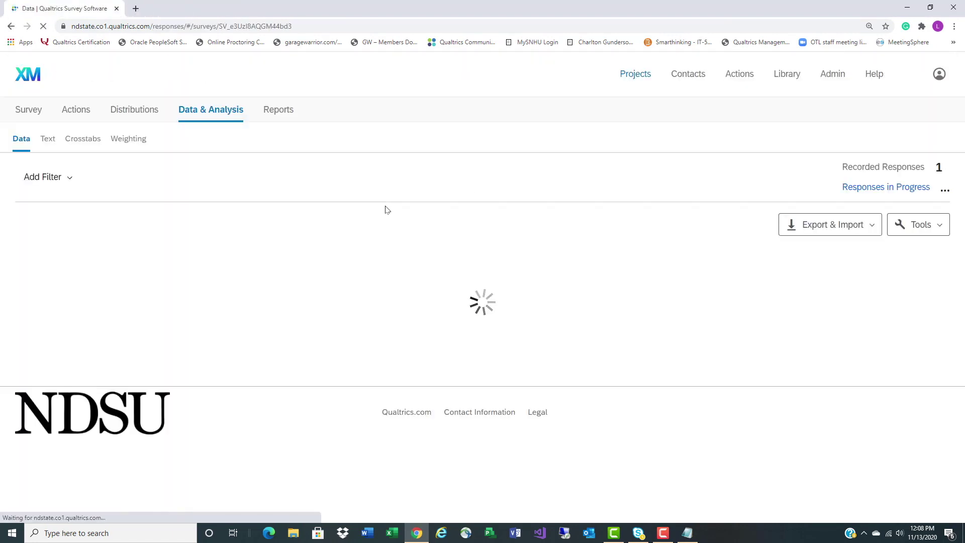
pyautogui.click(854, 187)
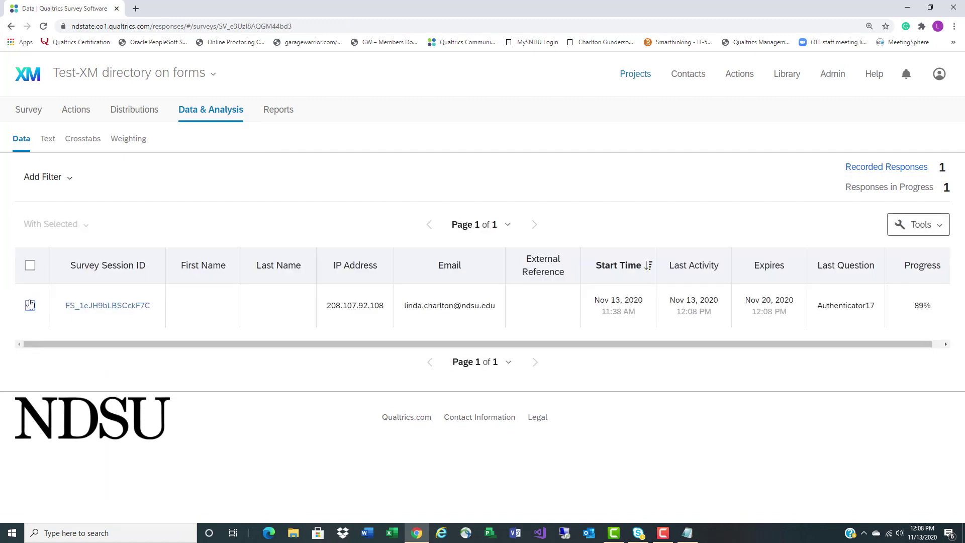
pyautogui.click(30, 305)
pyautogui.click(77, 225)
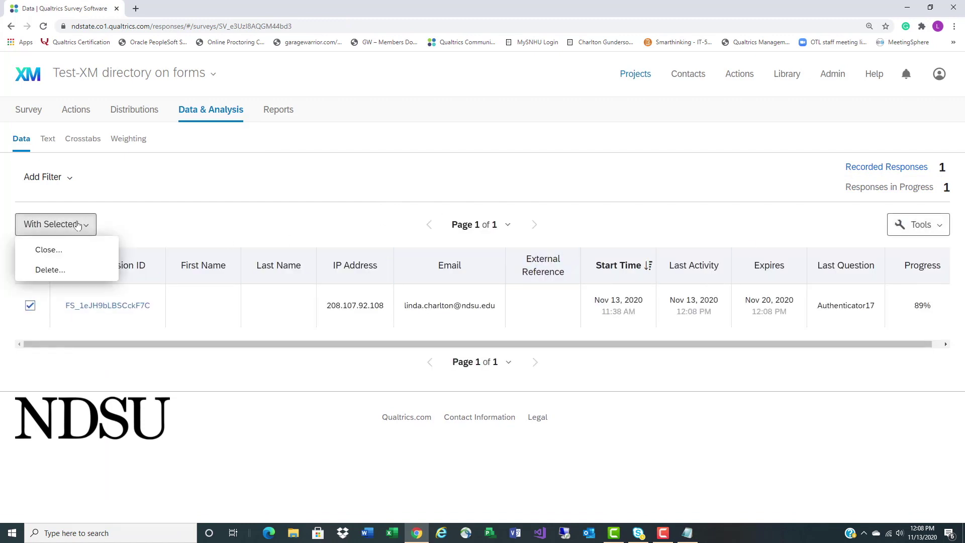
pyautogui.click(47, 271)
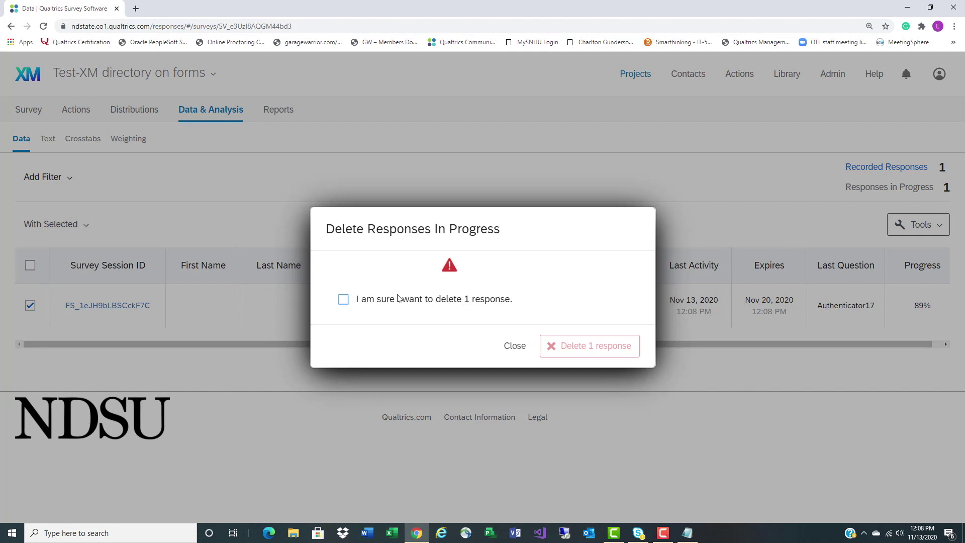
pyautogui.click(344, 300)
pyautogui.click(588, 347)
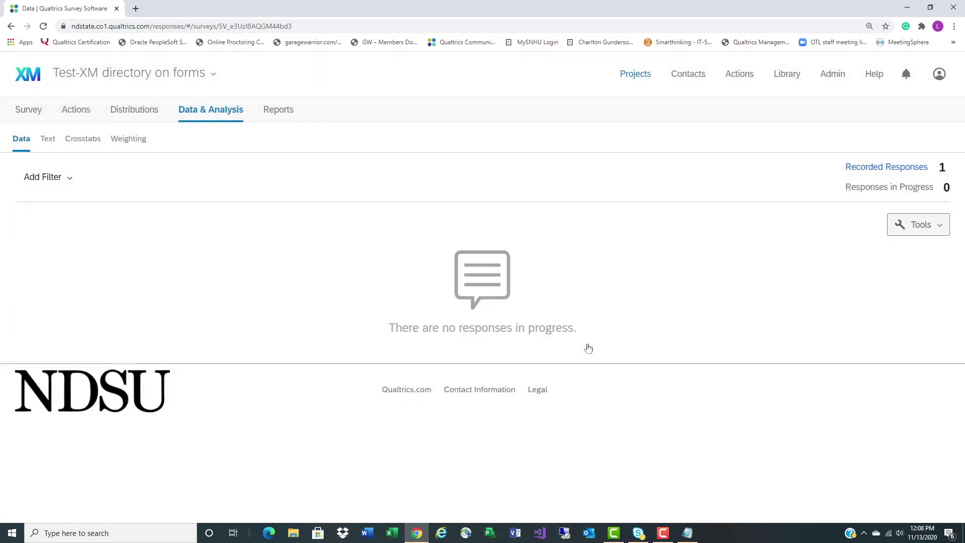
pyautogui.click(141, 115)
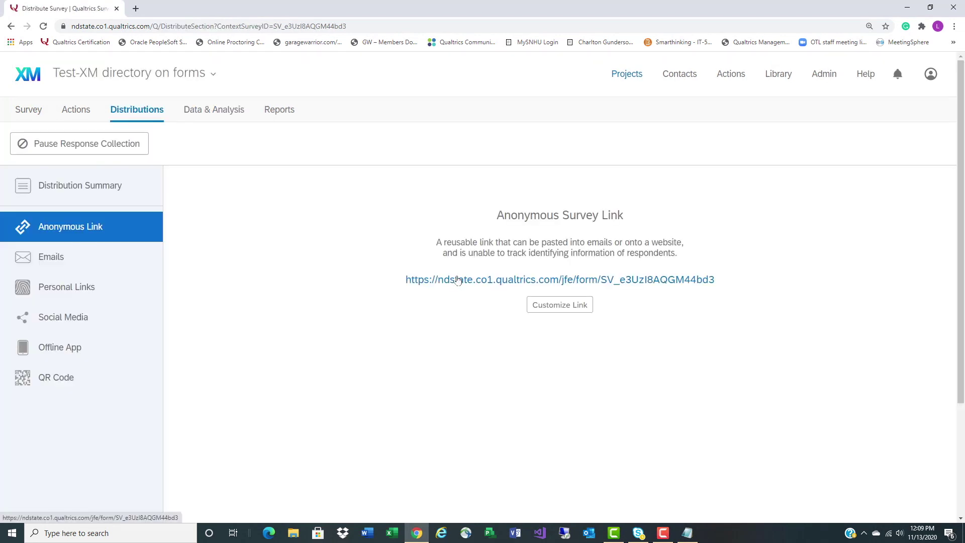
# Open the anonymous link and log into the survey with the contact's email address
pyautogui.click(457, 280)
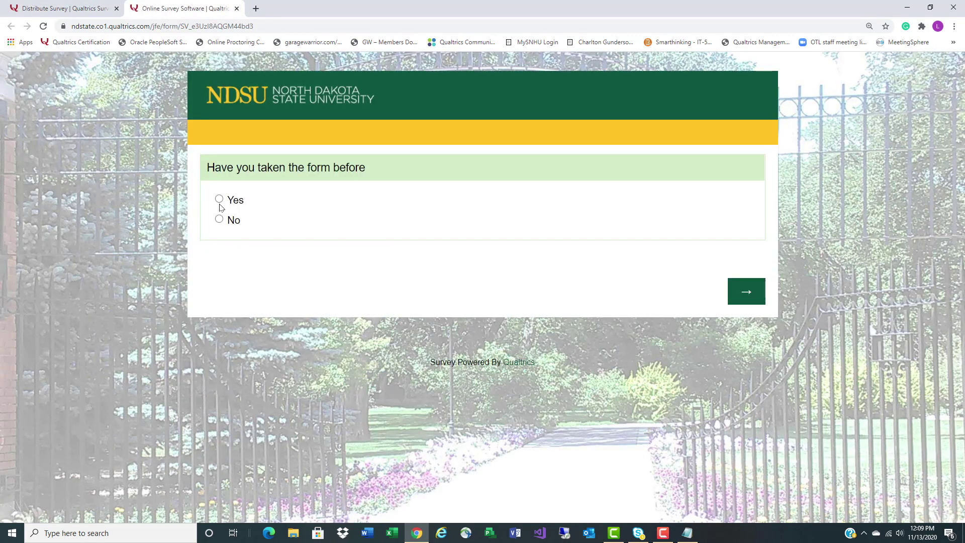
pyautogui.click(747, 292)
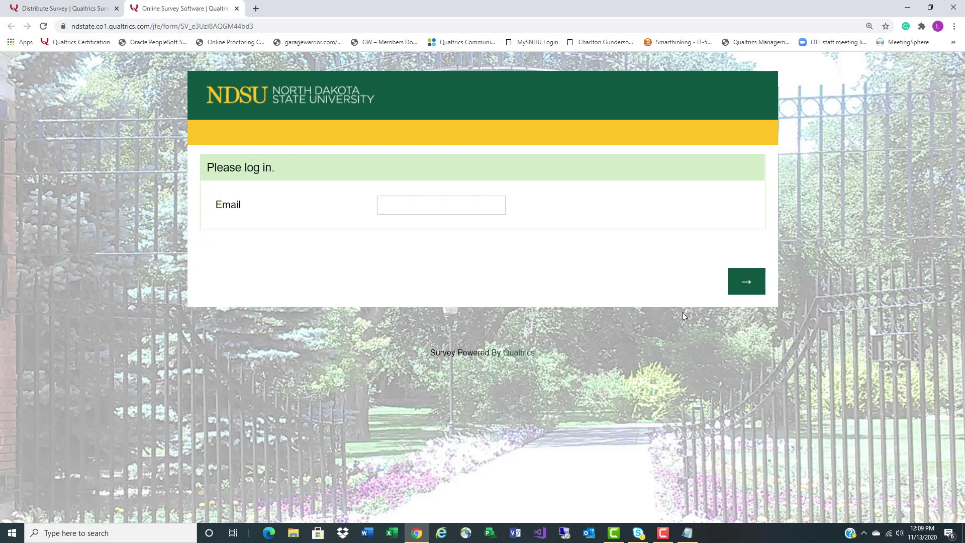
pyautogui.click(412, 206)
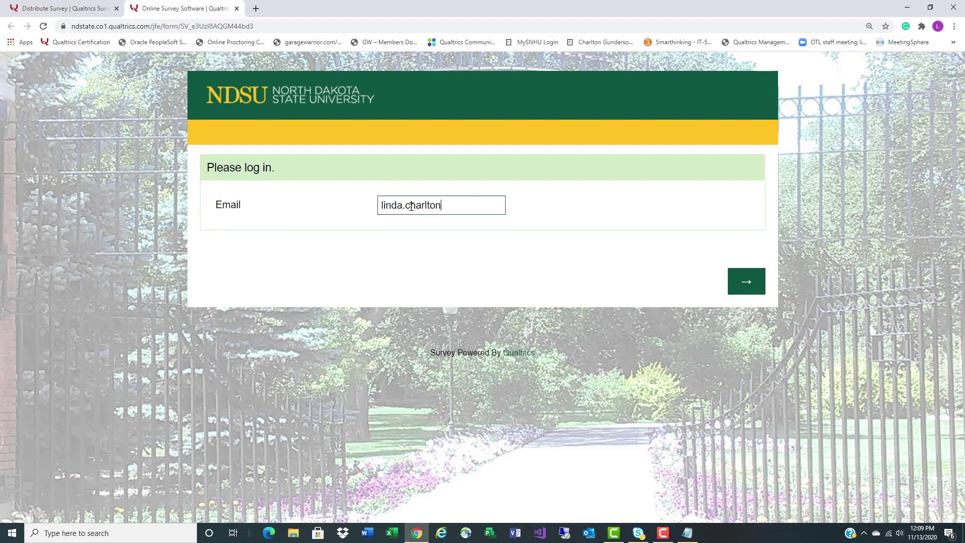
pyautogui.click(746, 281)
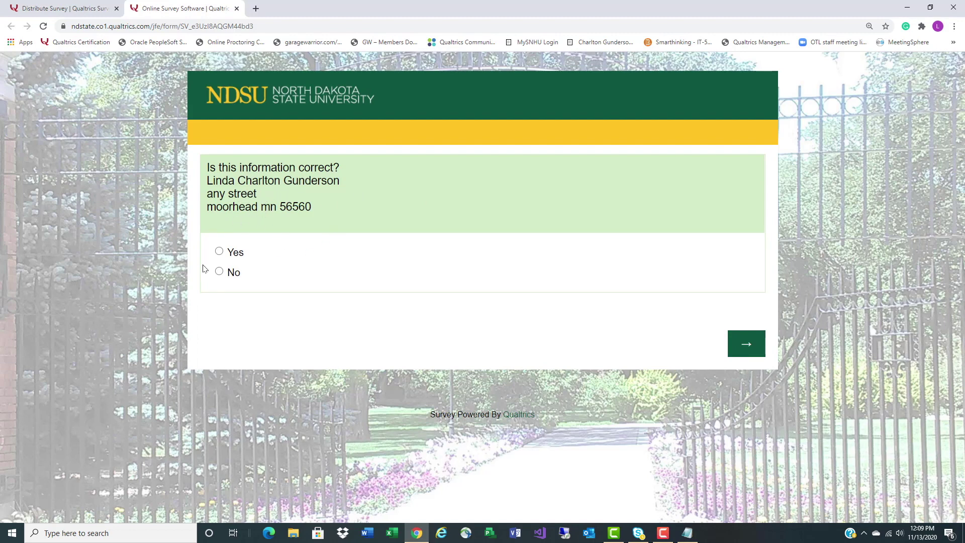
# Confirm the stored contact information is correct and submit the survey response
pyautogui.click(220, 251)
pyautogui.click(746, 351)
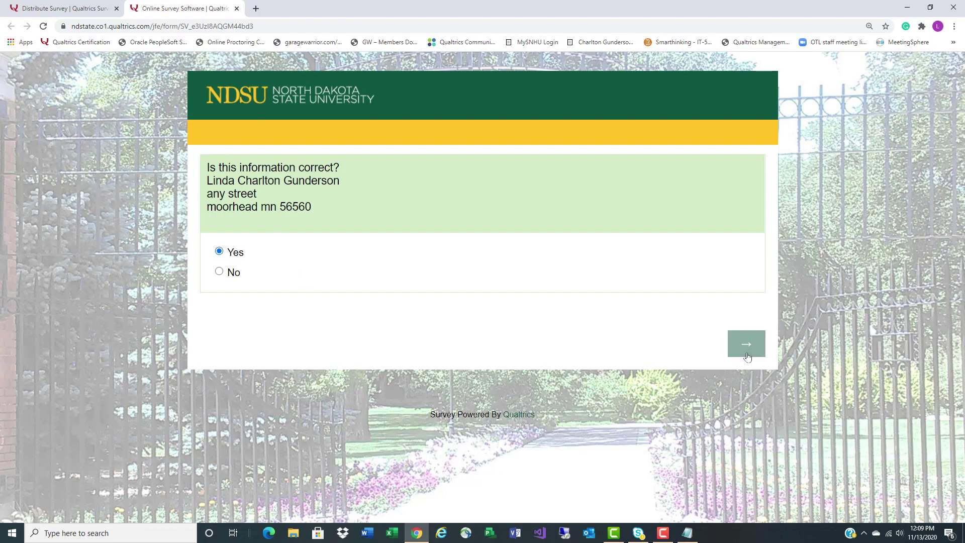
pyautogui.scroll(-5, 612, 352)
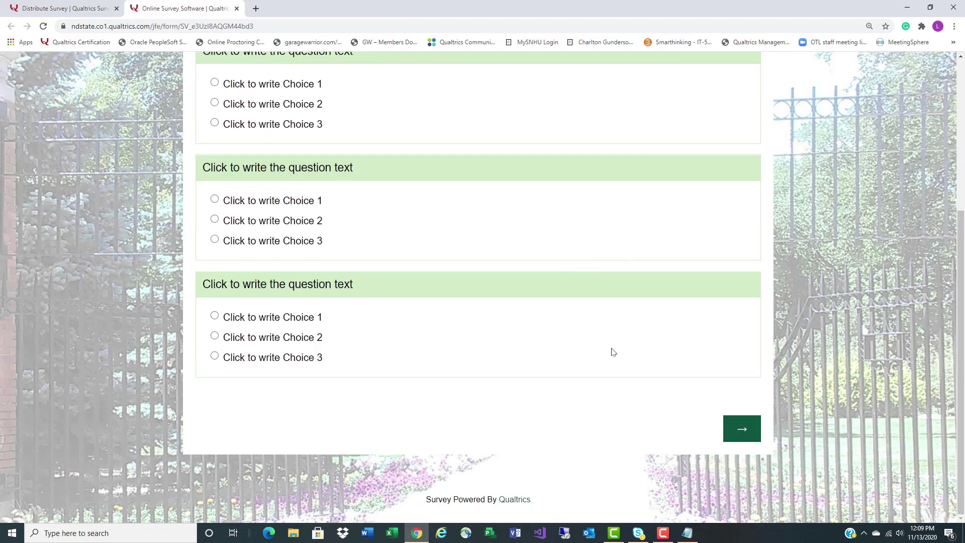
pyautogui.click(742, 428)
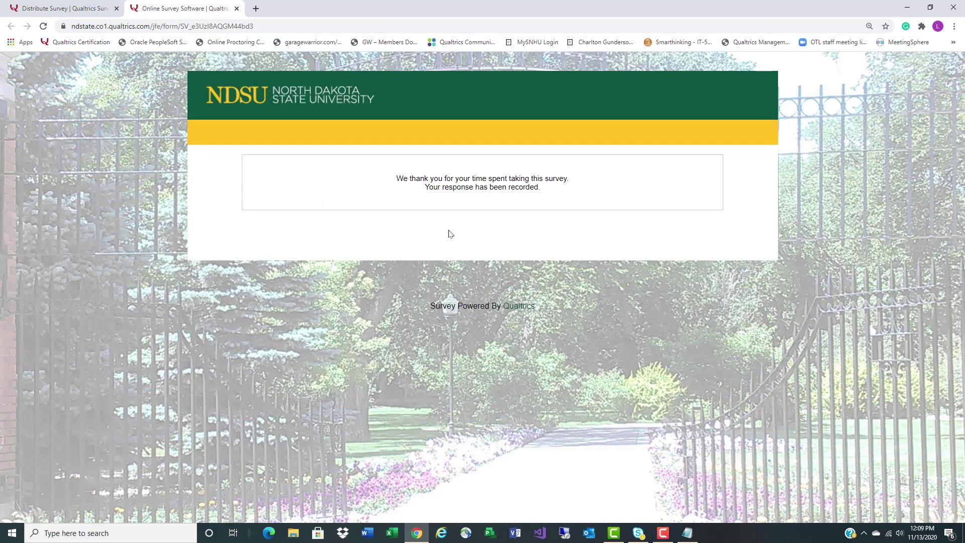